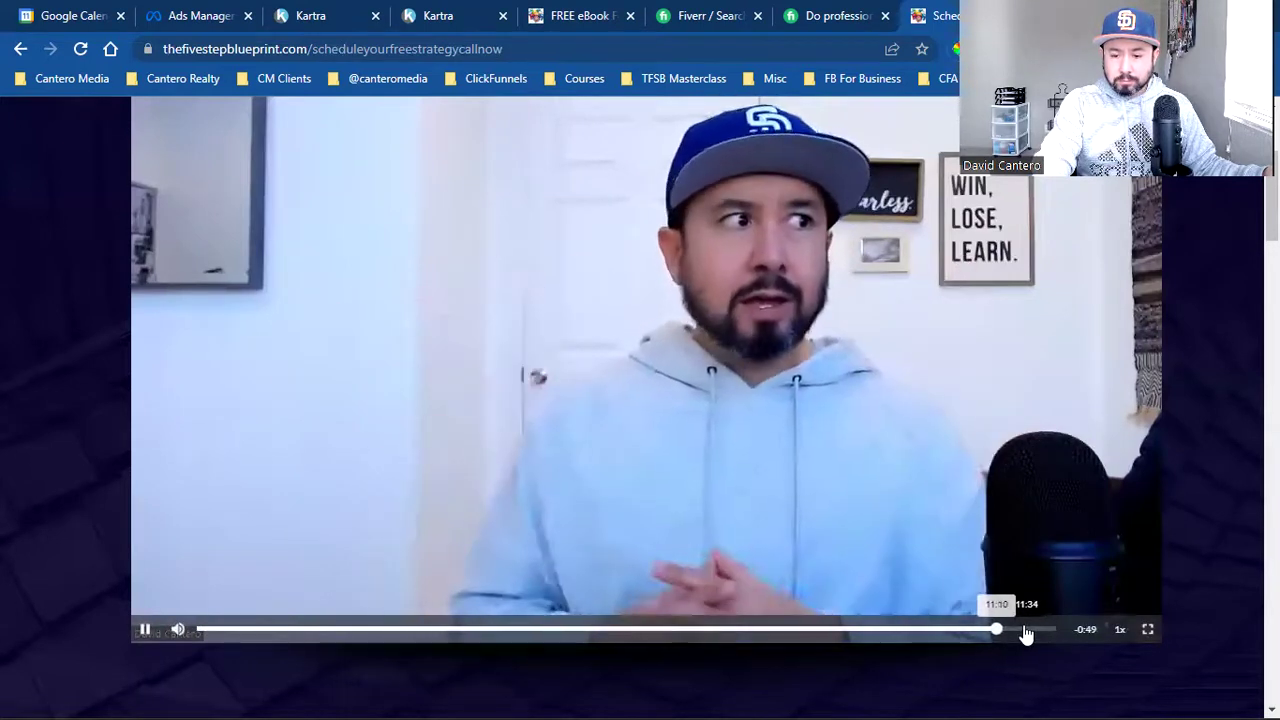
Skip the strategy call page's video to about 11:34 and open the scheduling form for the free strategy call
{"action": "left_click", "coordinate": [1026, 630]}
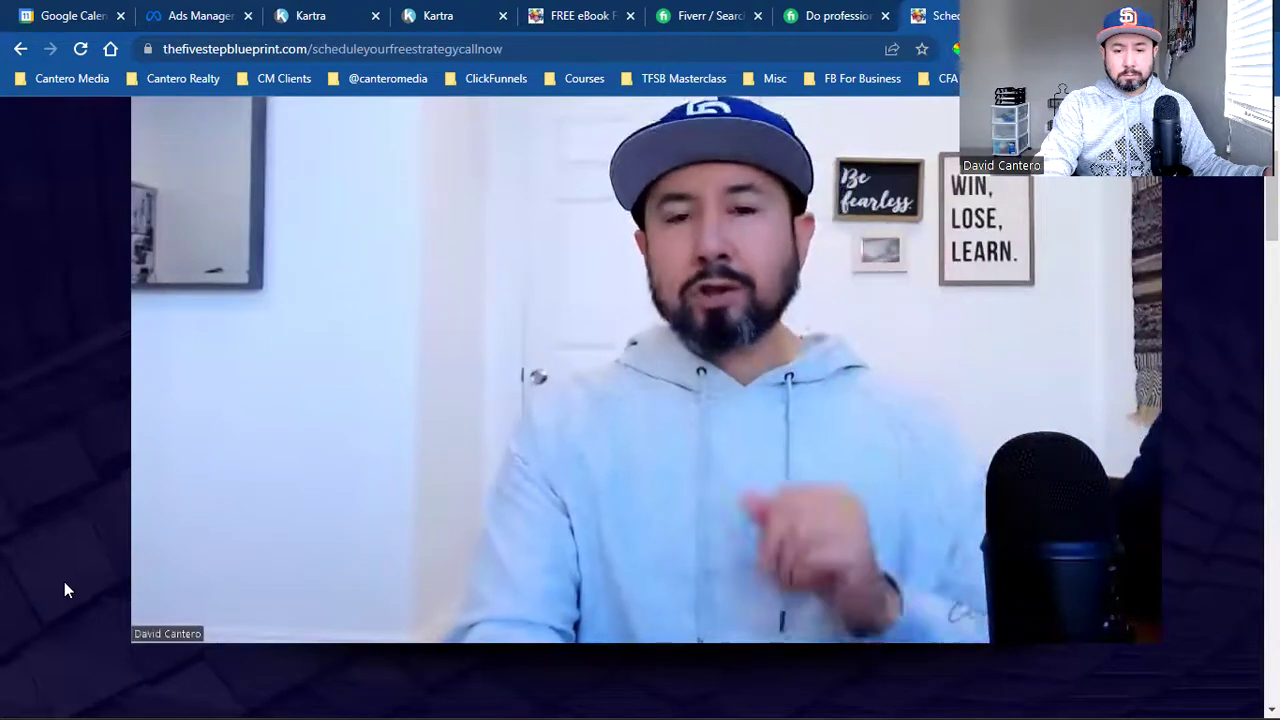
{"action": "mouse_move", "coordinate": [150, 632]}
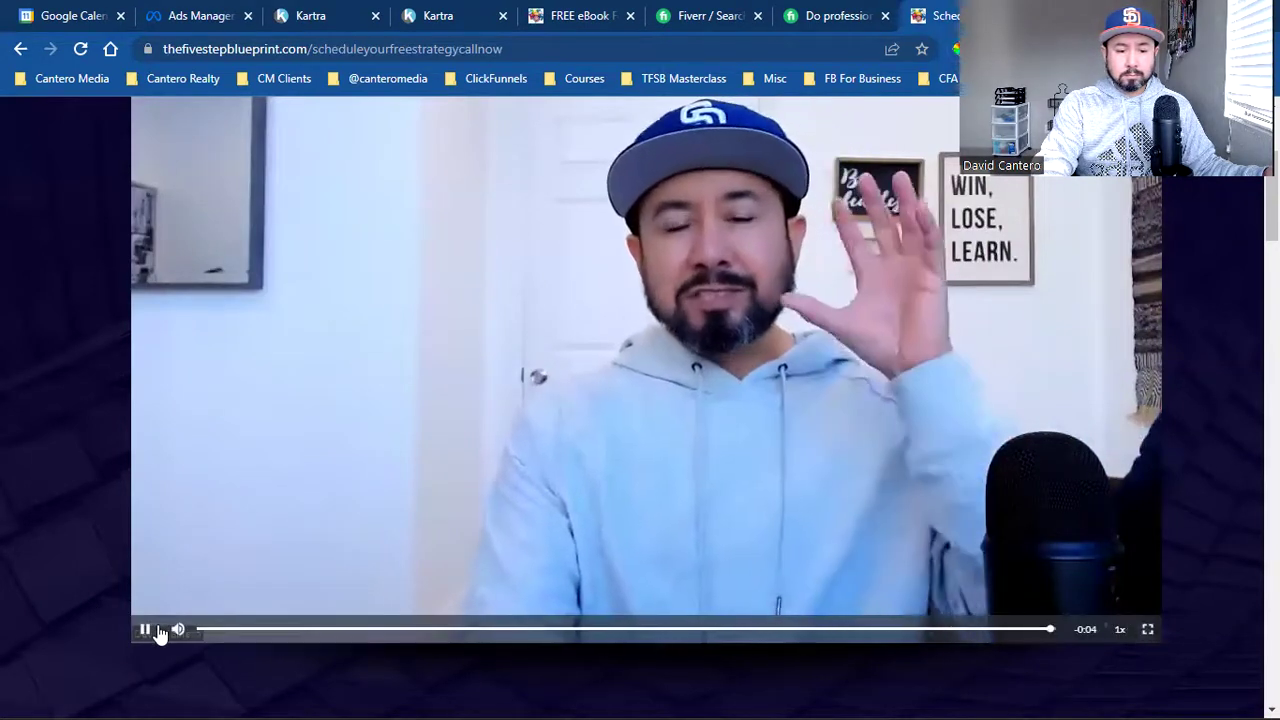
{"action": "scroll", "coordinate": [145, 632], "scroll_direction": "down", "scroll_amount": 3}
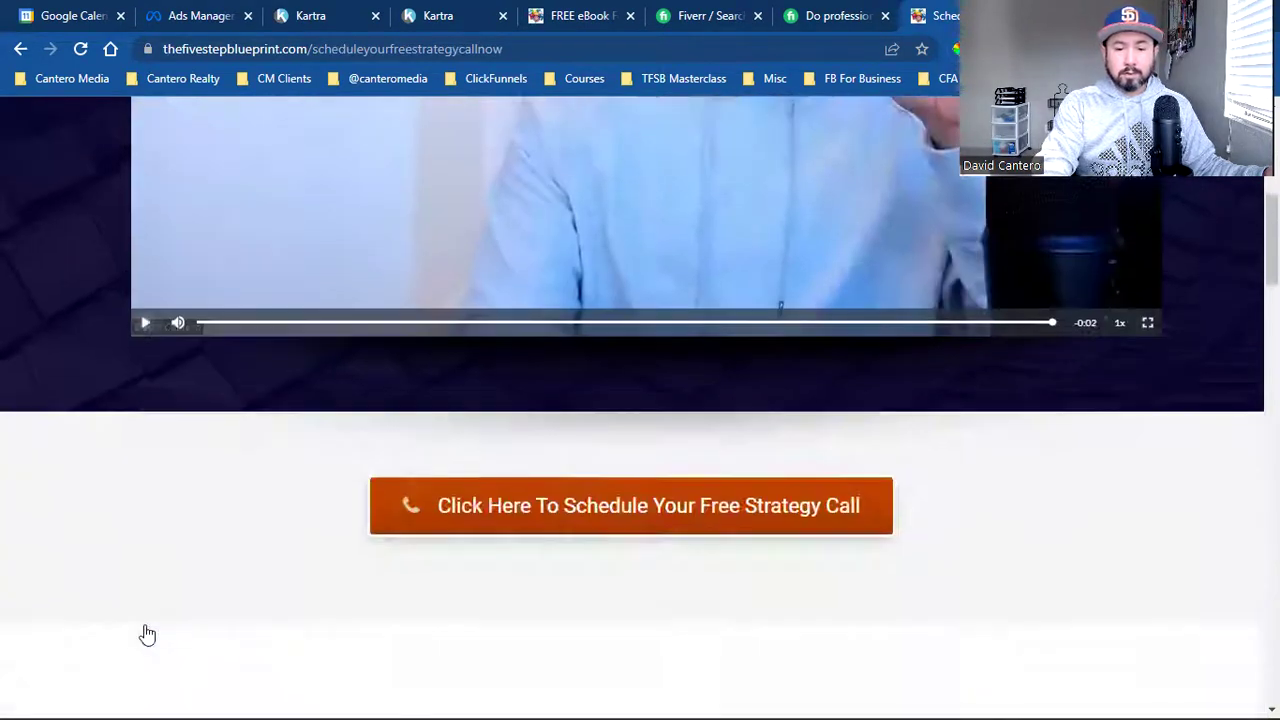
{"action": "scroll", "coordinate": [525, 343], "scroll_direction": "down", "scroll_amount": 2}
{"action": "left_click", "coordinate": [589, 336]}
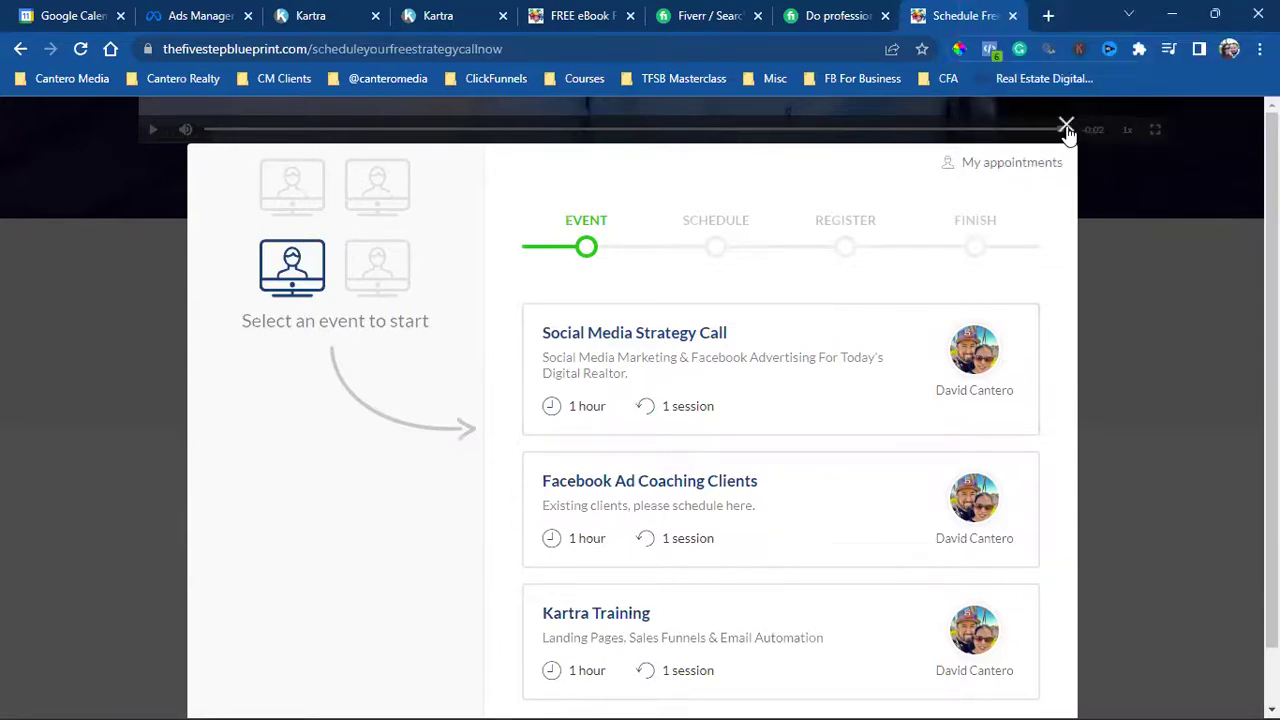
Close the event selection to revisit the page's headline and video, and reopen the strategy call scheduling form
{"action": "left_click", "coordinate": [1066, 126]}
{"action": "scroll", "coordinate": [1042, 369], "scroll_direction": "up", "scroll_amount": 7}
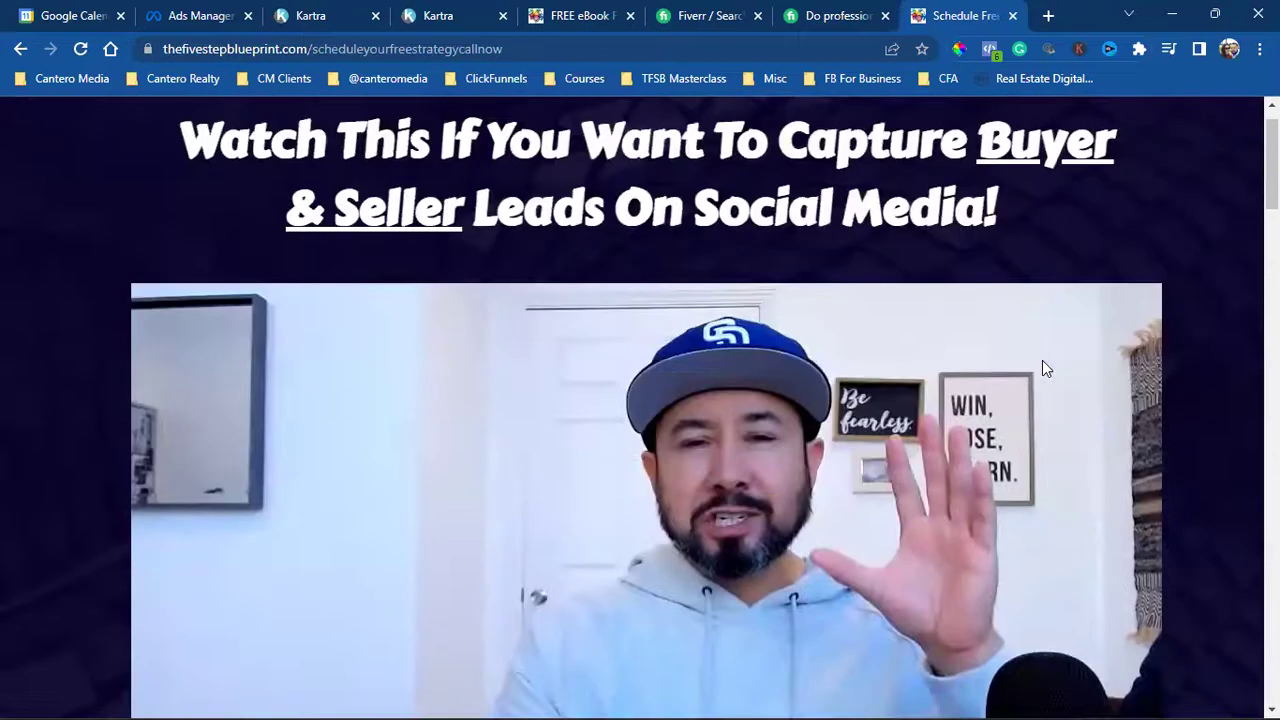
{"action": "scroll", "coordinate": [1042, 369], "scroll_direction": "down", "scroll_amount": 6}
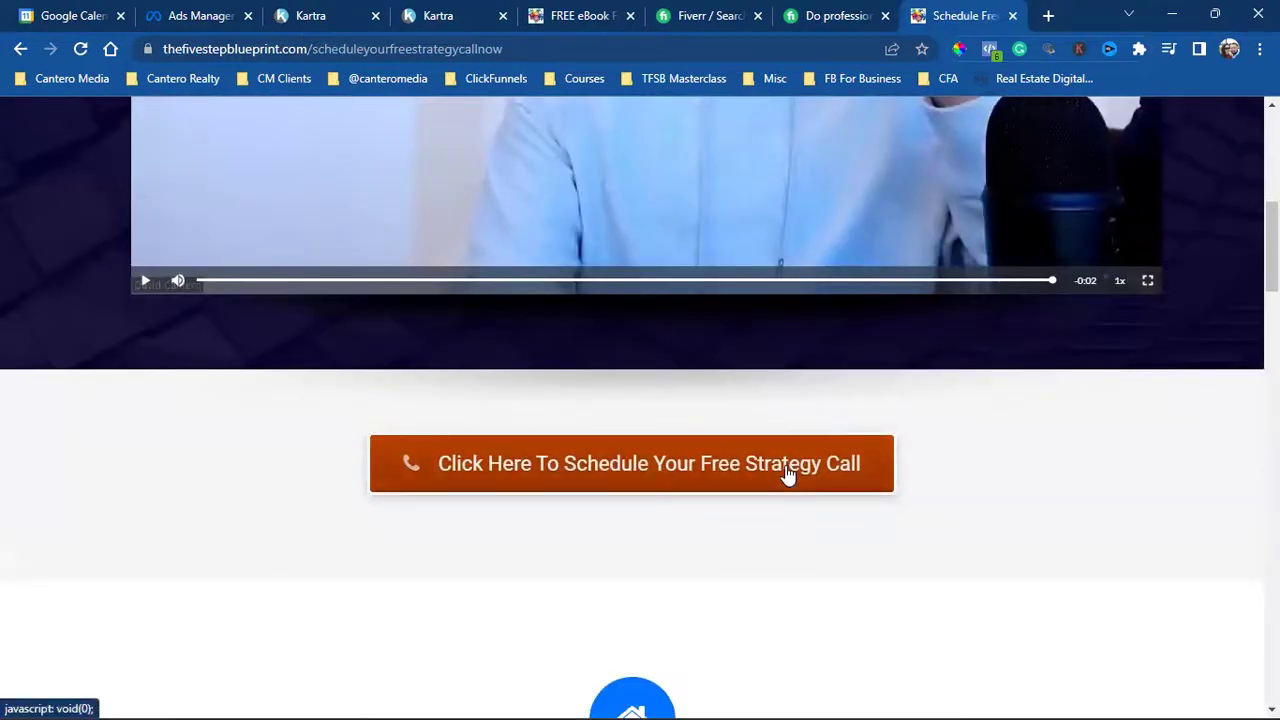
{"action": "left_click", "coordinate": [785, 466]}
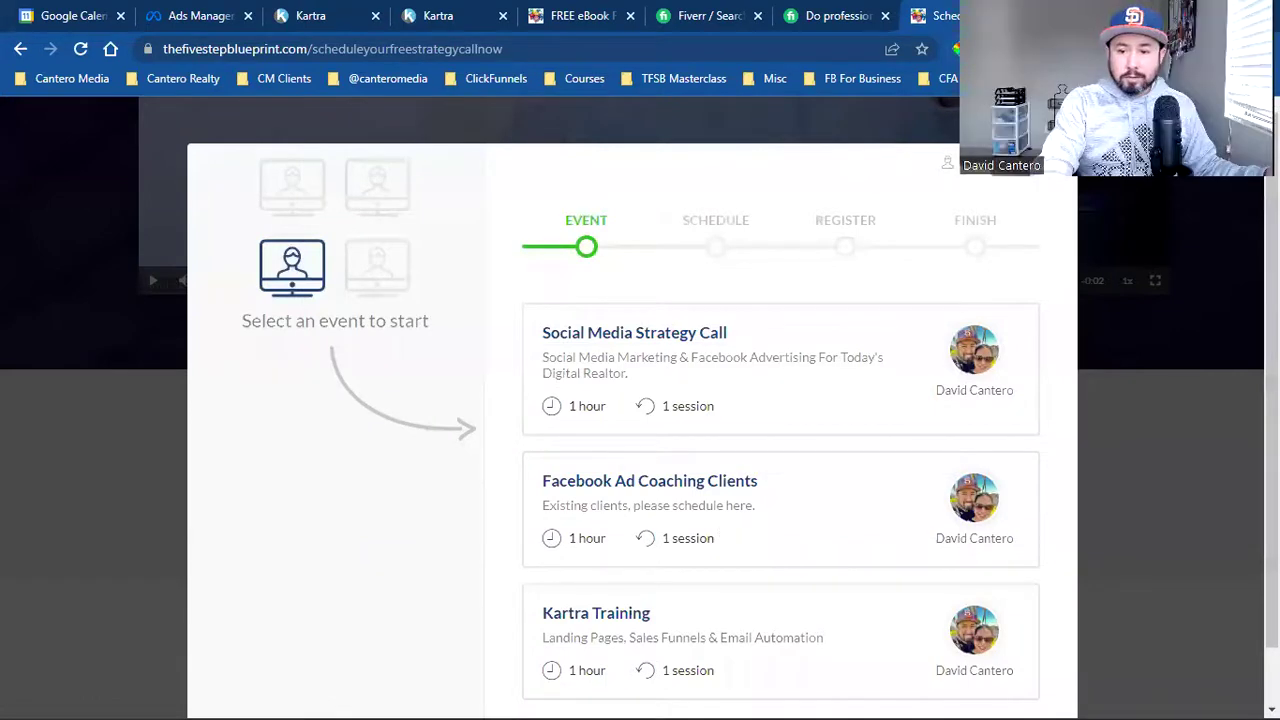
Close the two Fiverr pages and the strategy call page in the browser
{"action": "left_click", "coordinate": [840, 16]}
{"action": "left_click", "coordinate": [885, 16]}
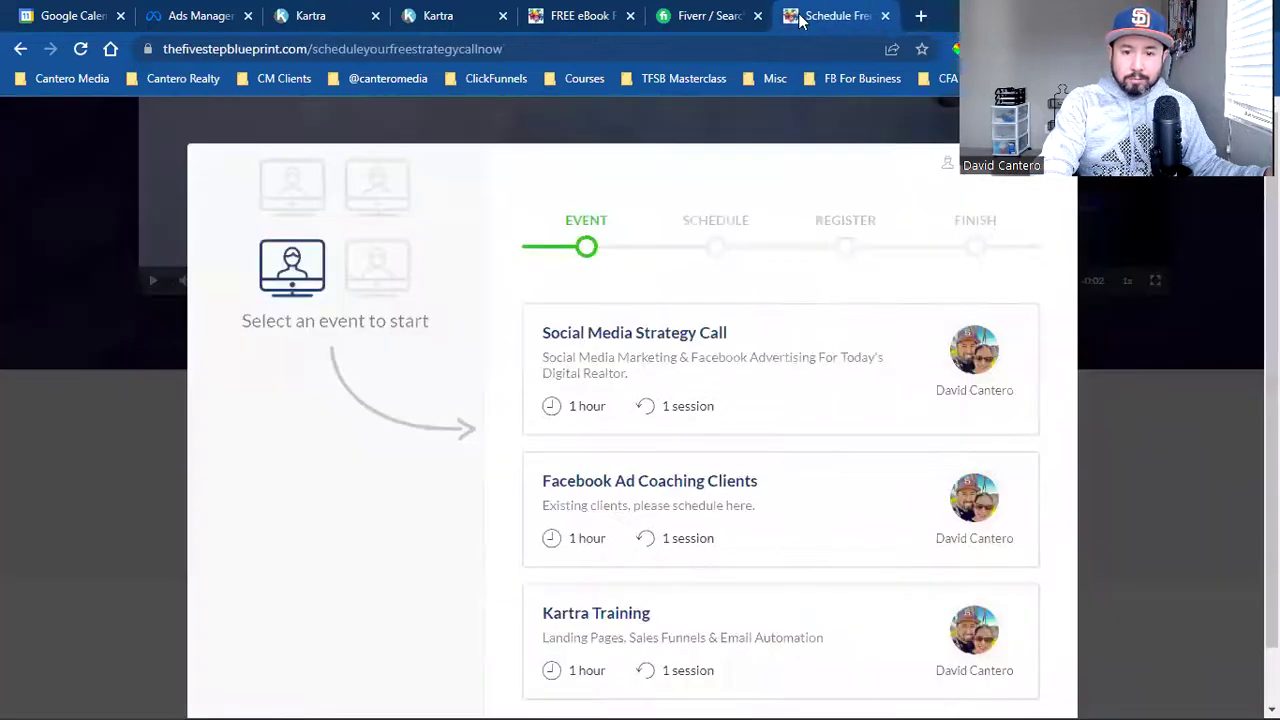
{"action": "left_click", "coordinate": [757, 16]}
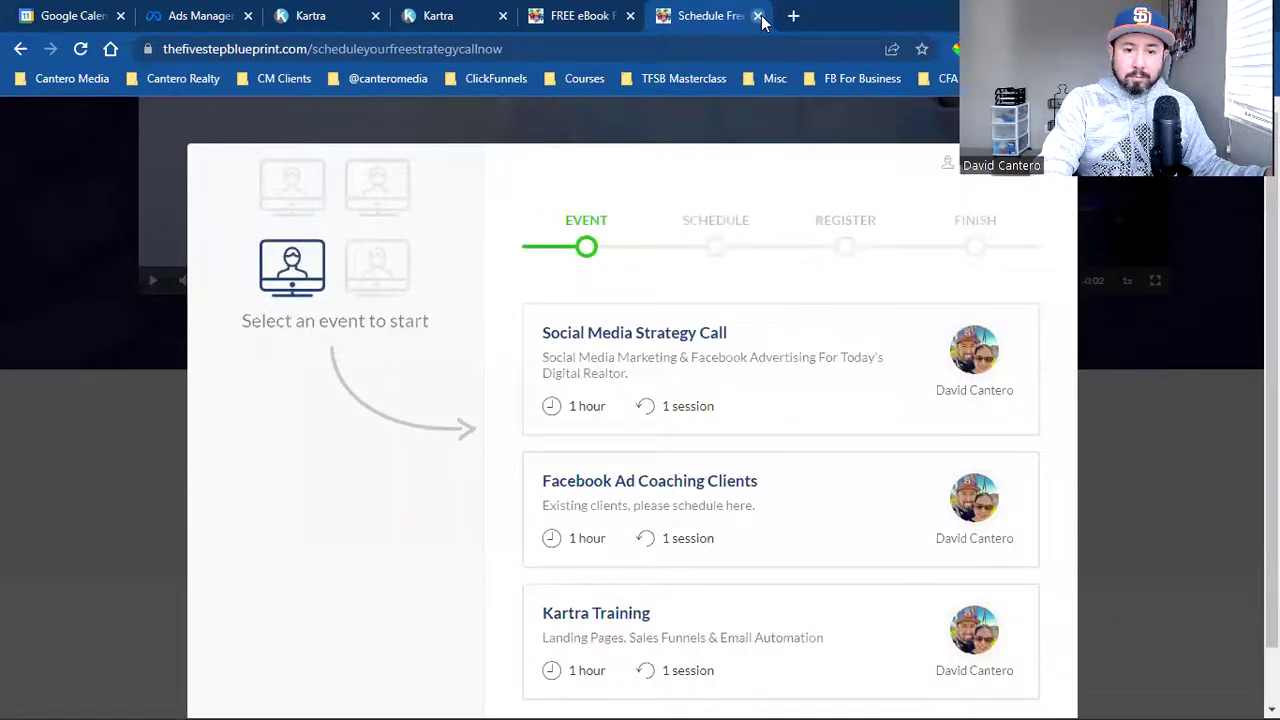
{"action": "left_click", "coordinate": [757, 16]}
Return to the Kartra pages list and dismiss the Publish page dialog
{"action": "left_click", "coordinate": [657, 10]}
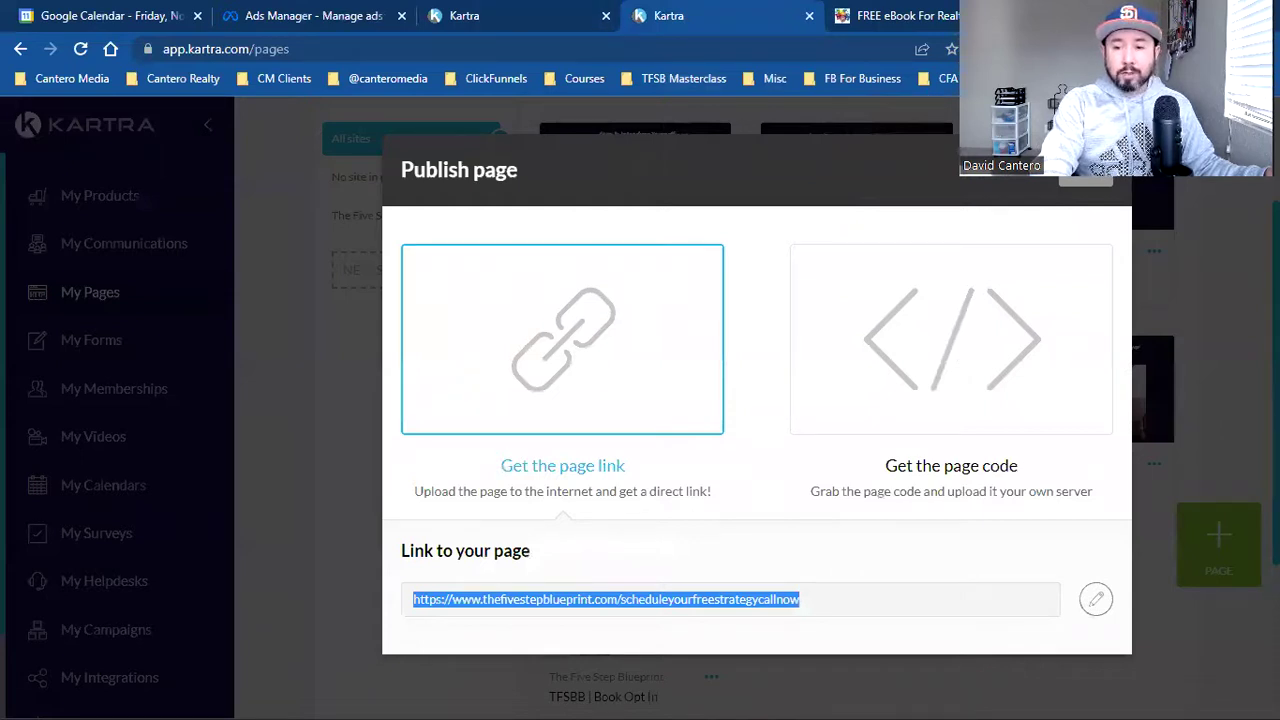
{"action": "left_click", "coordinate": [1086, 186]}
{"action": "left_click", "coordinate": [1086, 186]}
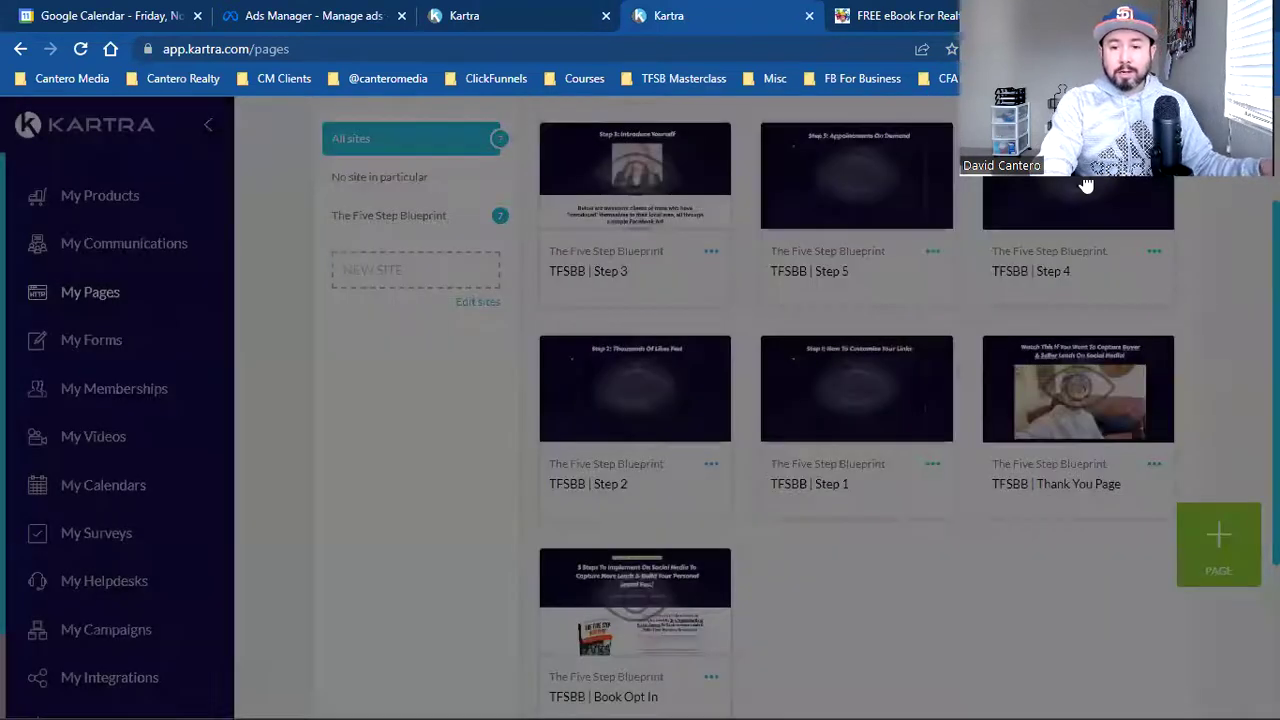
{"action": "scroll", "coordinate": [1012, 294], "scroll_direction": "up", "scroll_amount": 1}
{"action": "scroll", "coordinate": [1012, 300], "scroll_direction": "up", "scroll_amount": 1}
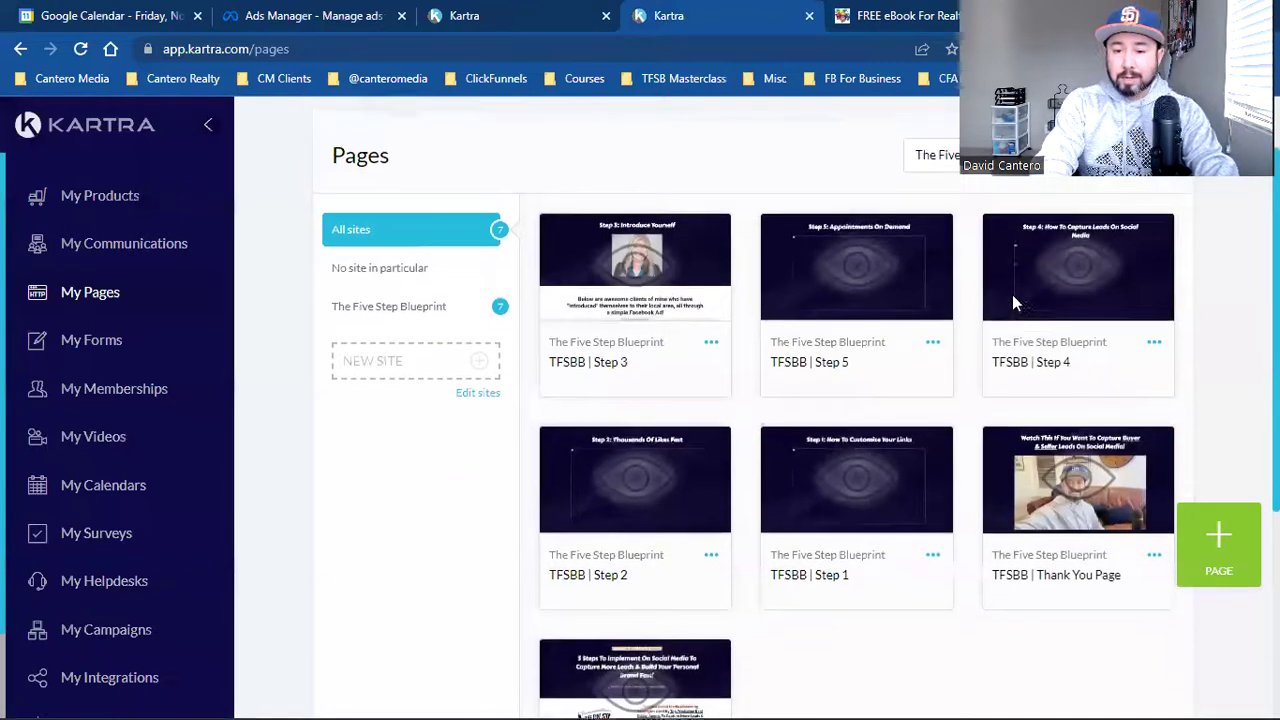
Preview the TFSBB | Book Opt In page from the pages list and close the preview
{"action": "scroll", "coordinate": [1012, 300], "scroll_direction": "down", "scroll_amount": 3}
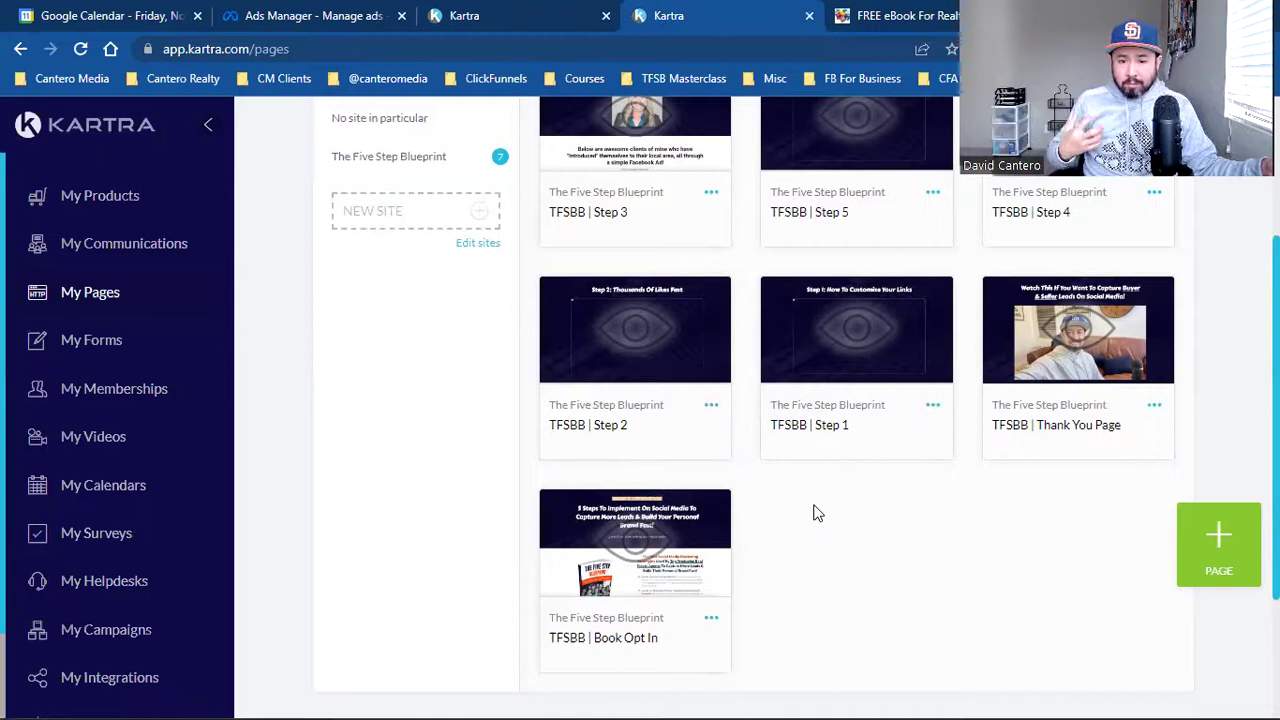
{"action": "left_click", "coordinate": [702, 533]}
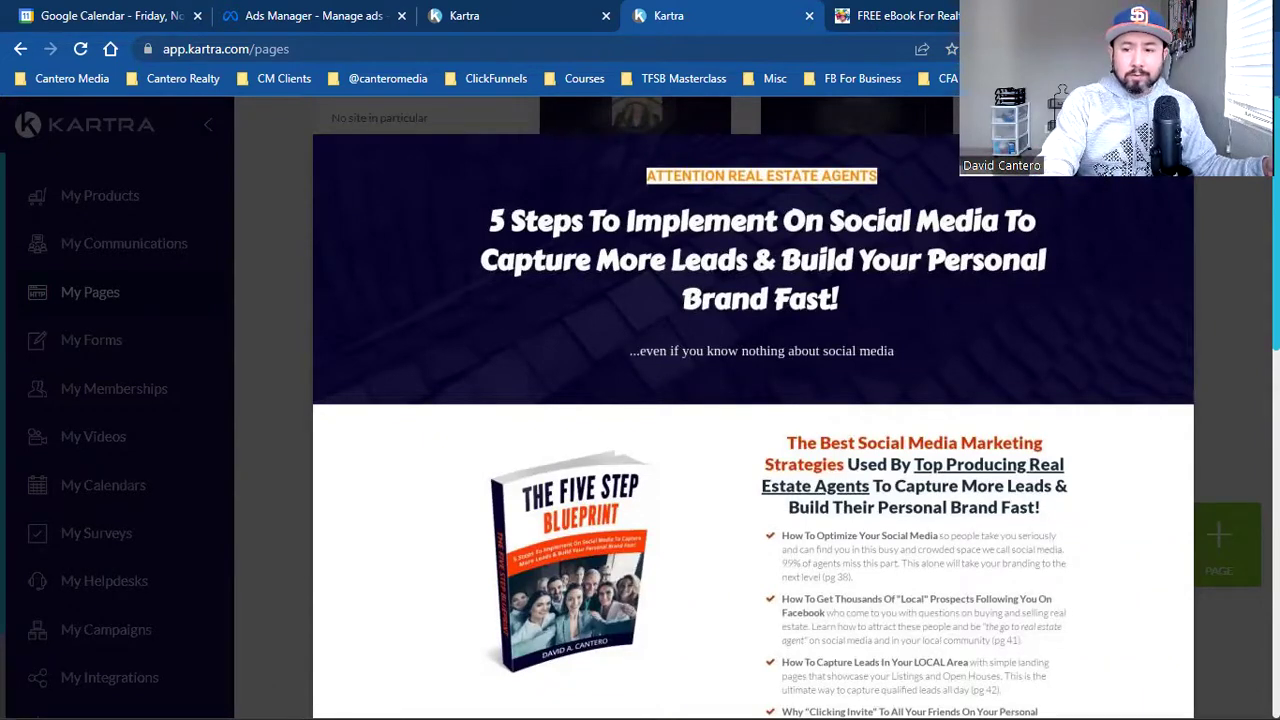
{"action": "key", "text": "Escape"}
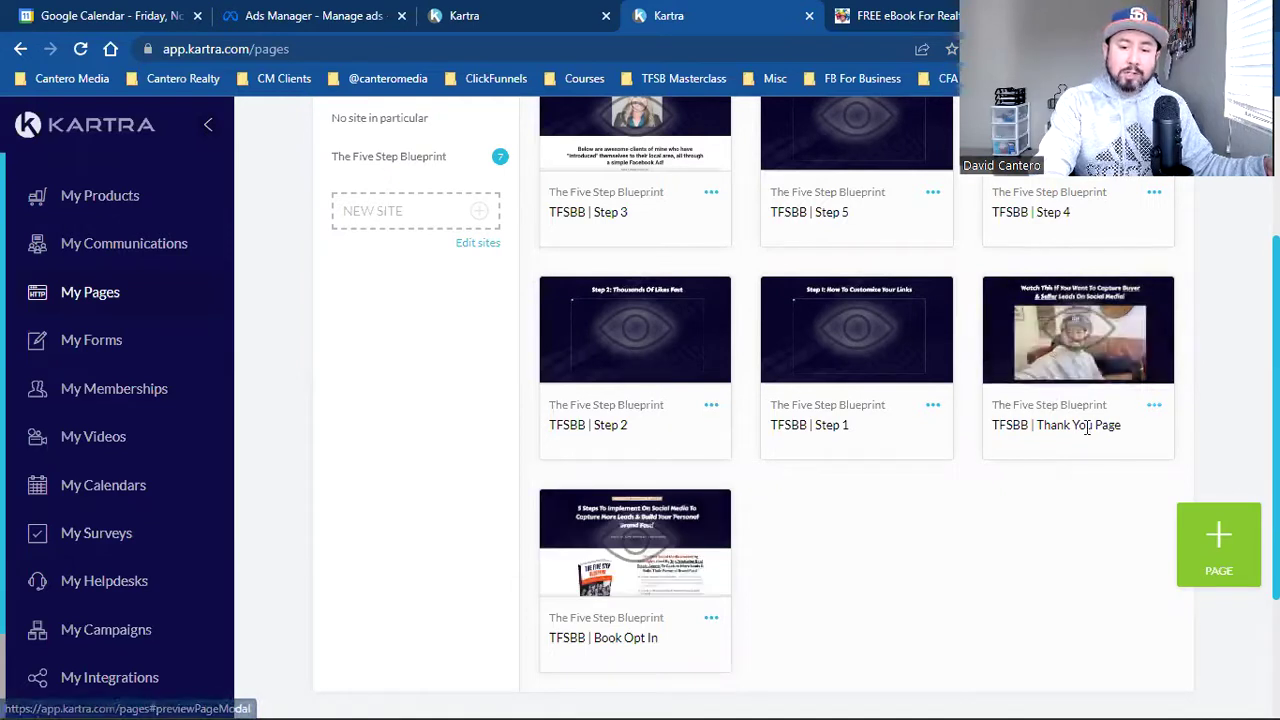
Check the live free eBook page and go back to the Kartra pages list
{"action": "scroll", "coordinate": [1080, 400], "scroll_direction": "up", "scroll_amount": 1}
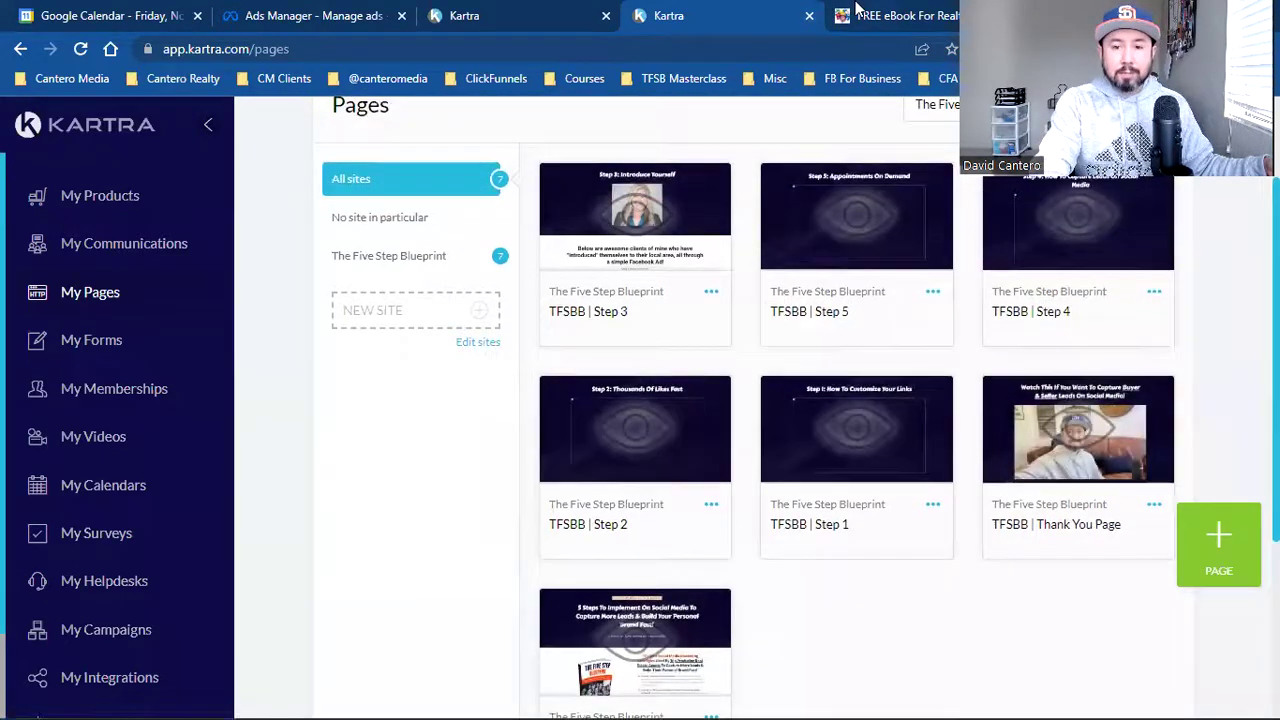
{"action": "left_click", "coordinate": [856, 8]}
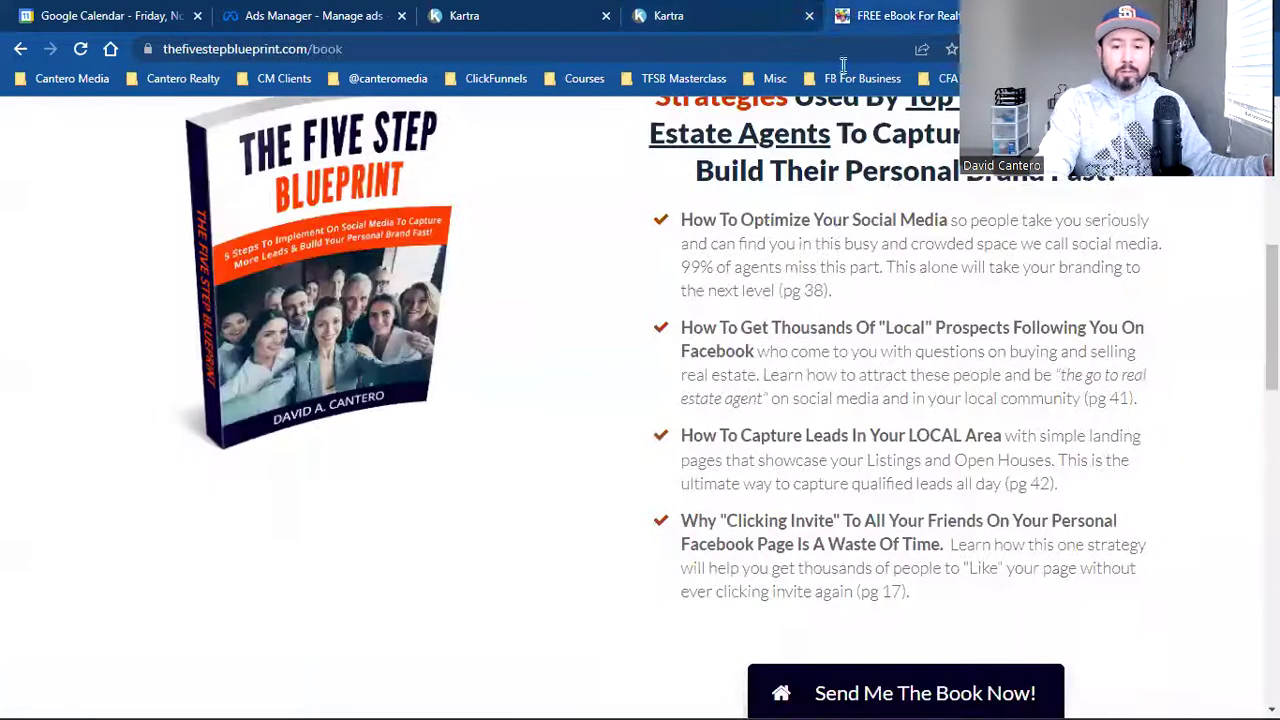
{"action": "left_click", "coordinate": [712, 9]}
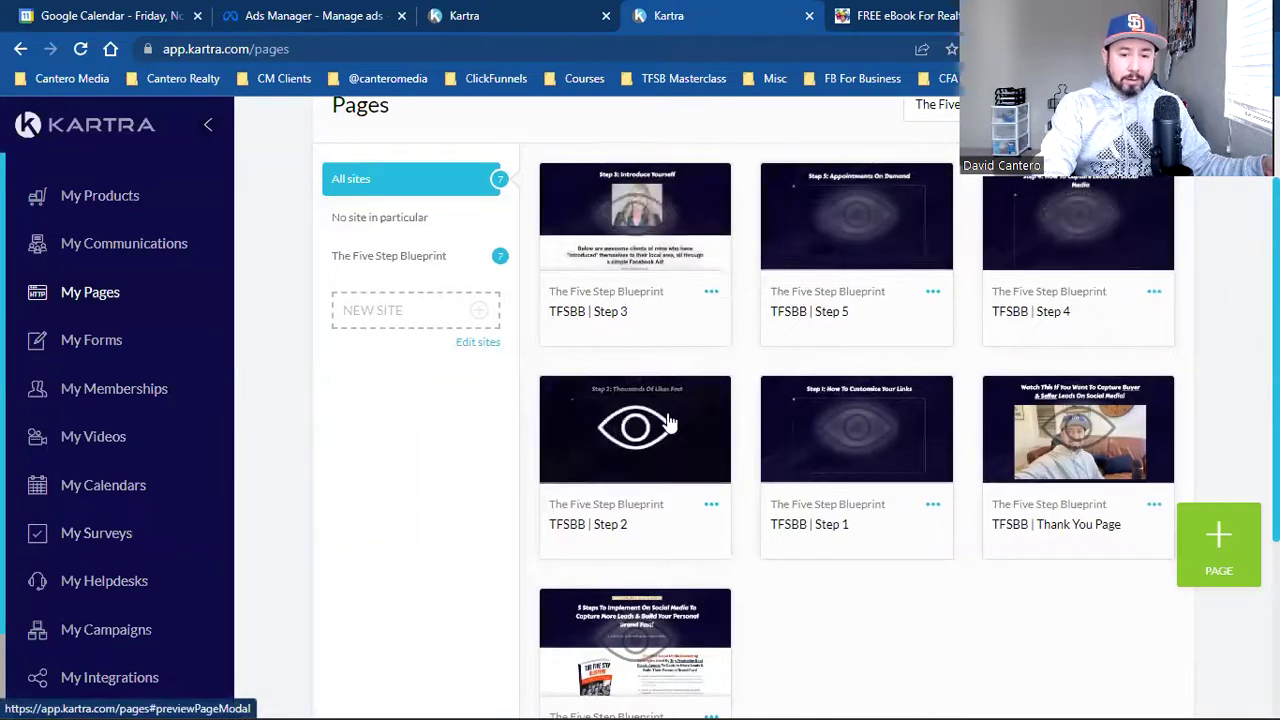
{"action": "scroll", "coordinate": [450, 517], "scroll_direction": "up", "scroll_amount": 3}
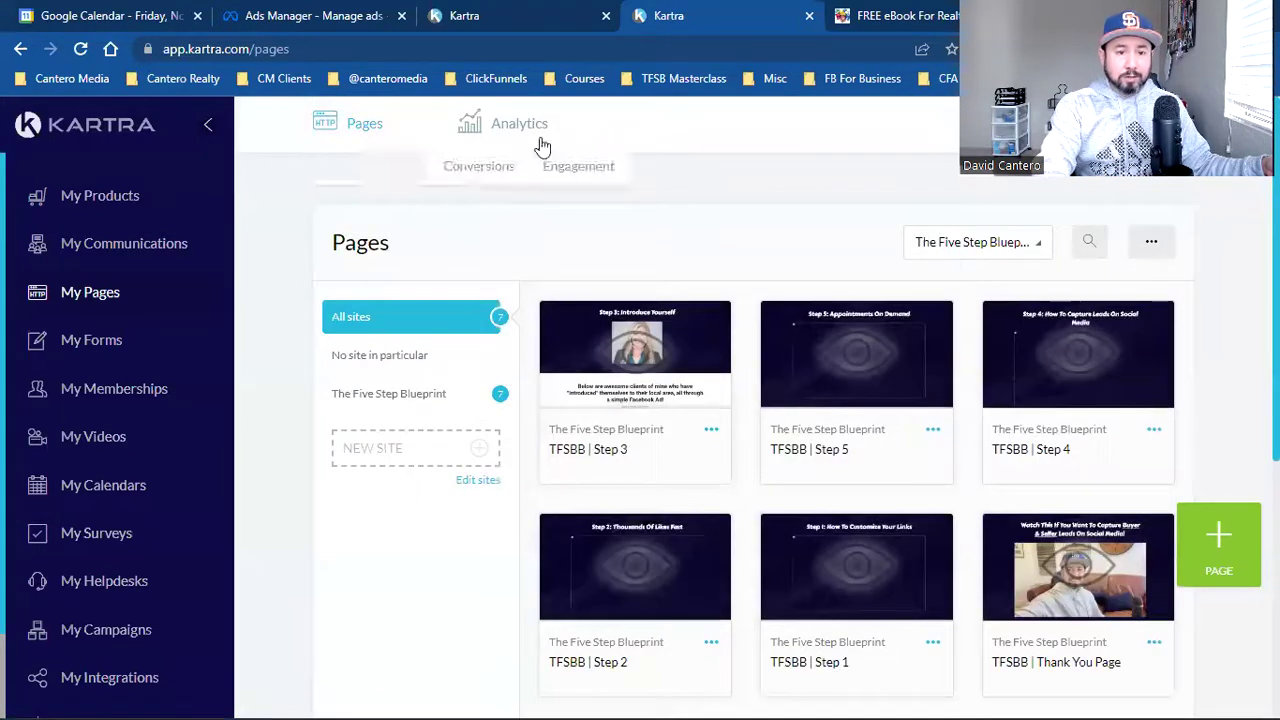
Open the list of email sequences under Kartra's communications from the News & Alerts page
{"action": "left_click", "coordinate": [602, 8]}
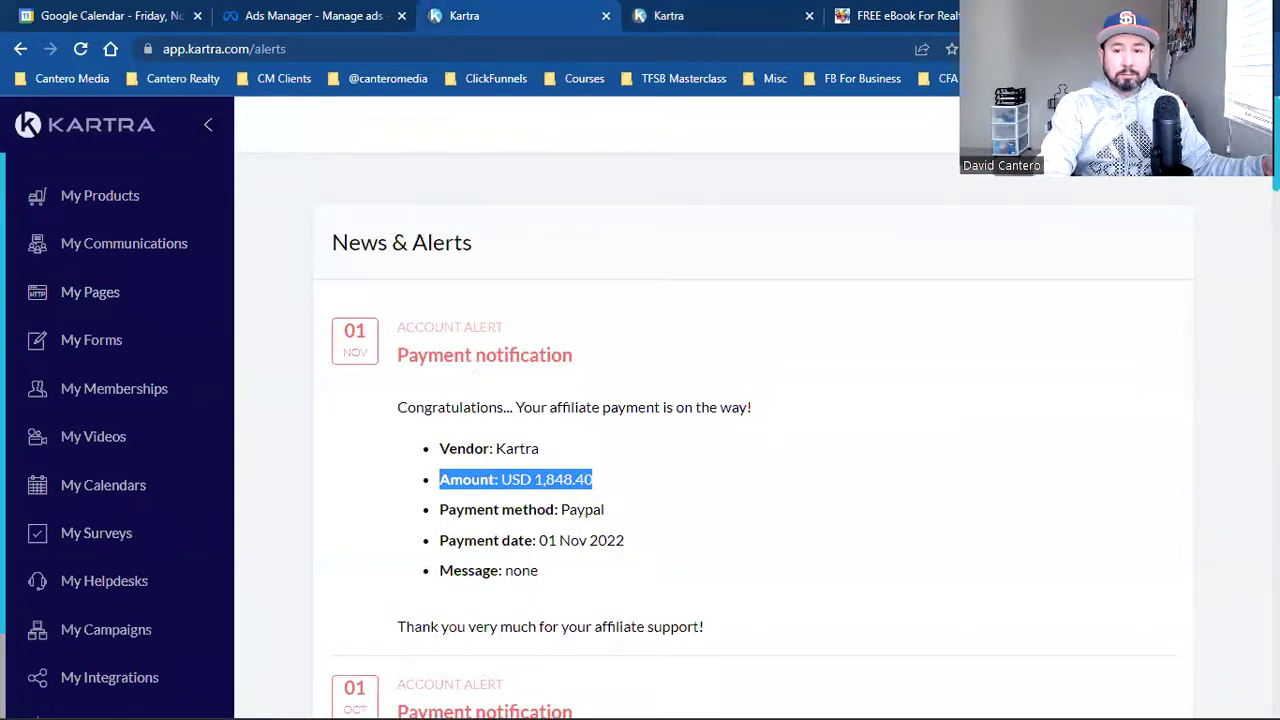
{"action": "left_click", "coordinate": [110, 250]}
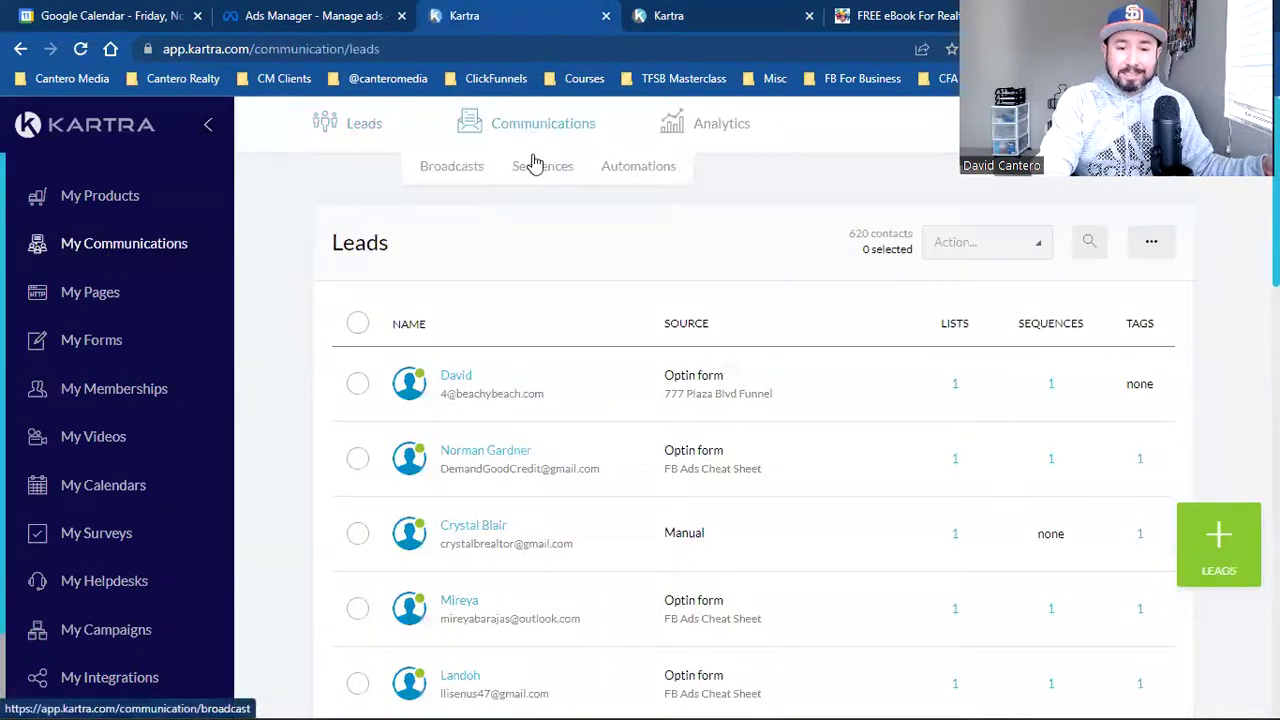
{"action": "left_click", "coordinate": [540, 166]}
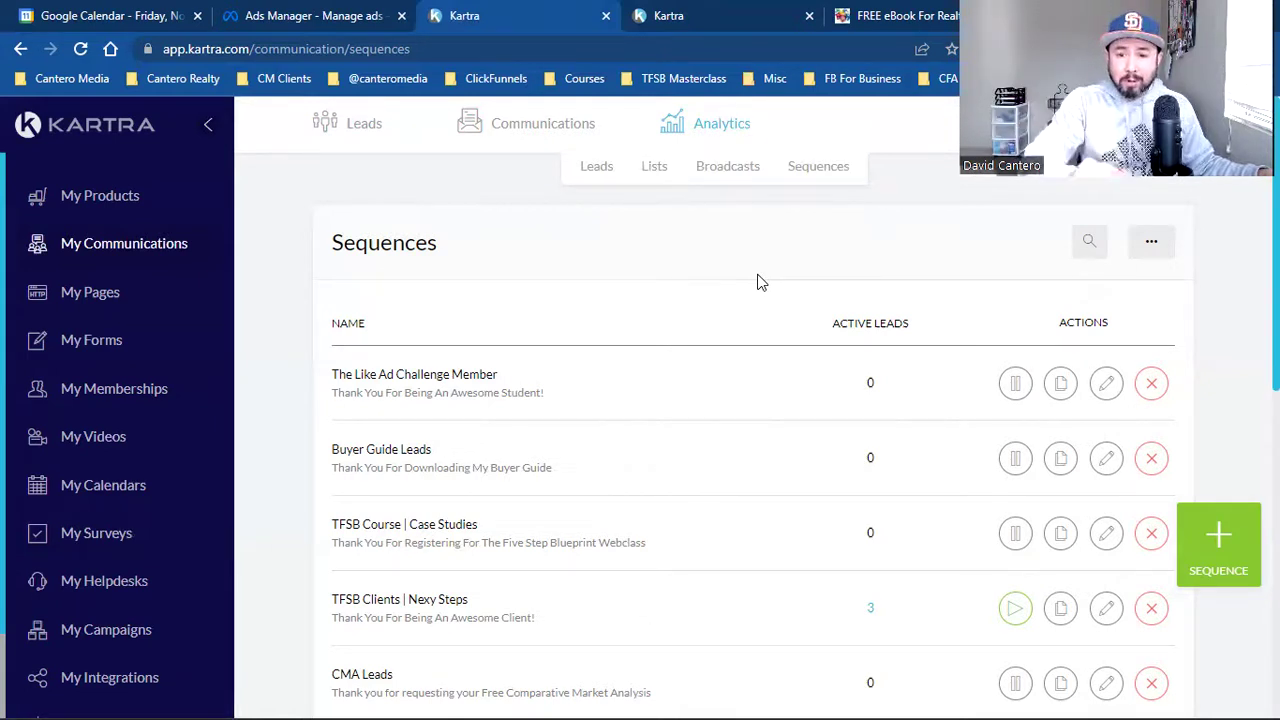
Review the live book opt-in page's headline, book image and benefit list
{"action": "left_click", "coordinate": [876, 12]}
{"action": "scroll", "coordinate": [674, 368], "scroll_direction": "up", "scroll_amount": 5}
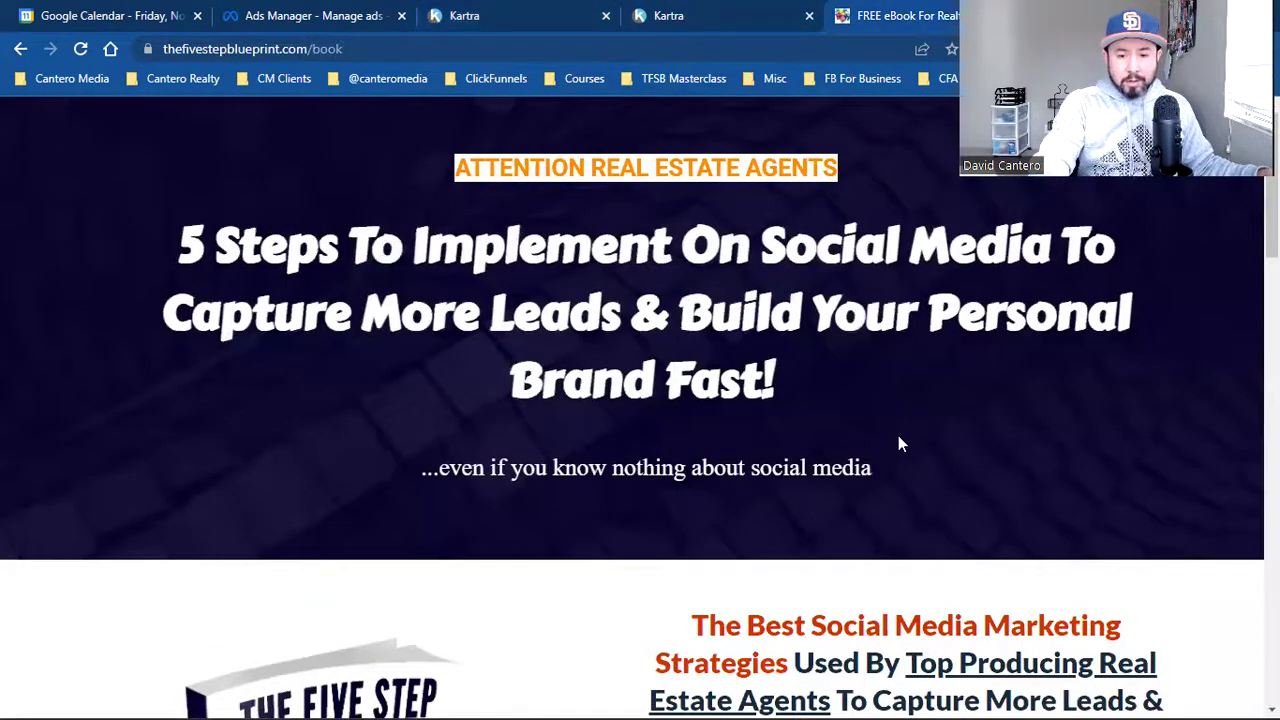
{"action": "scroll", "coordinate": [898, 435], "scroll_direction": "down", "scroll_amount": 2}
{"action": "scroll", "coordinate": [898, 435], "scroll_direction": "down", "scroll_amount": 1}
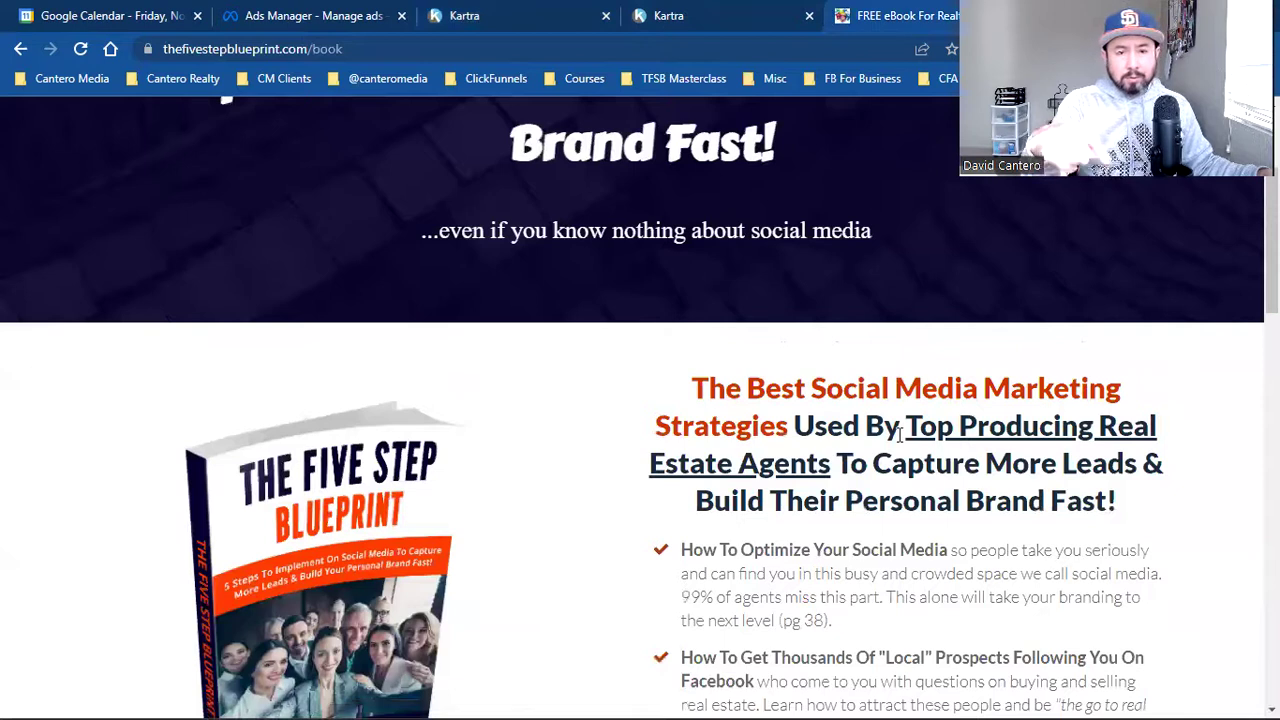
{"action": "scroll", "coordinate": [898, 435], "scroll_direction": "down", "scroll_amount": 1}
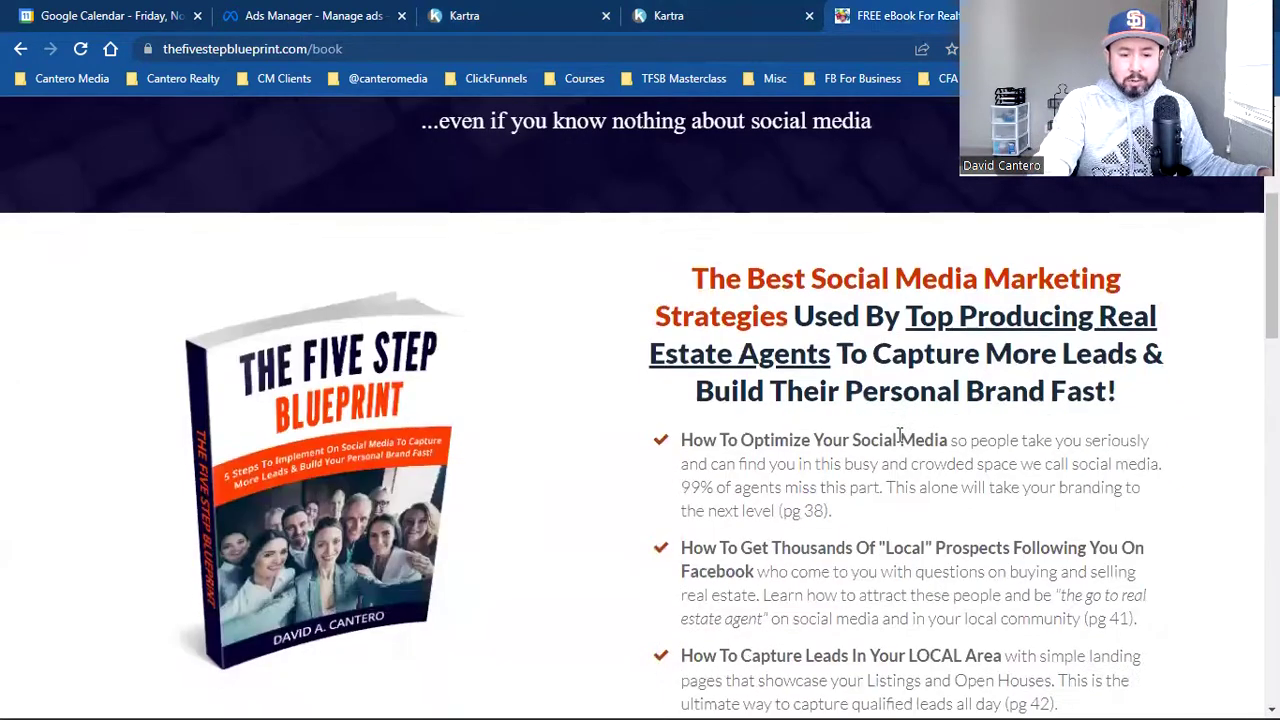
{"action": "scroll", "coordinate": [760, 300], "scroll_direction": "up", "scroll_amount": 3}
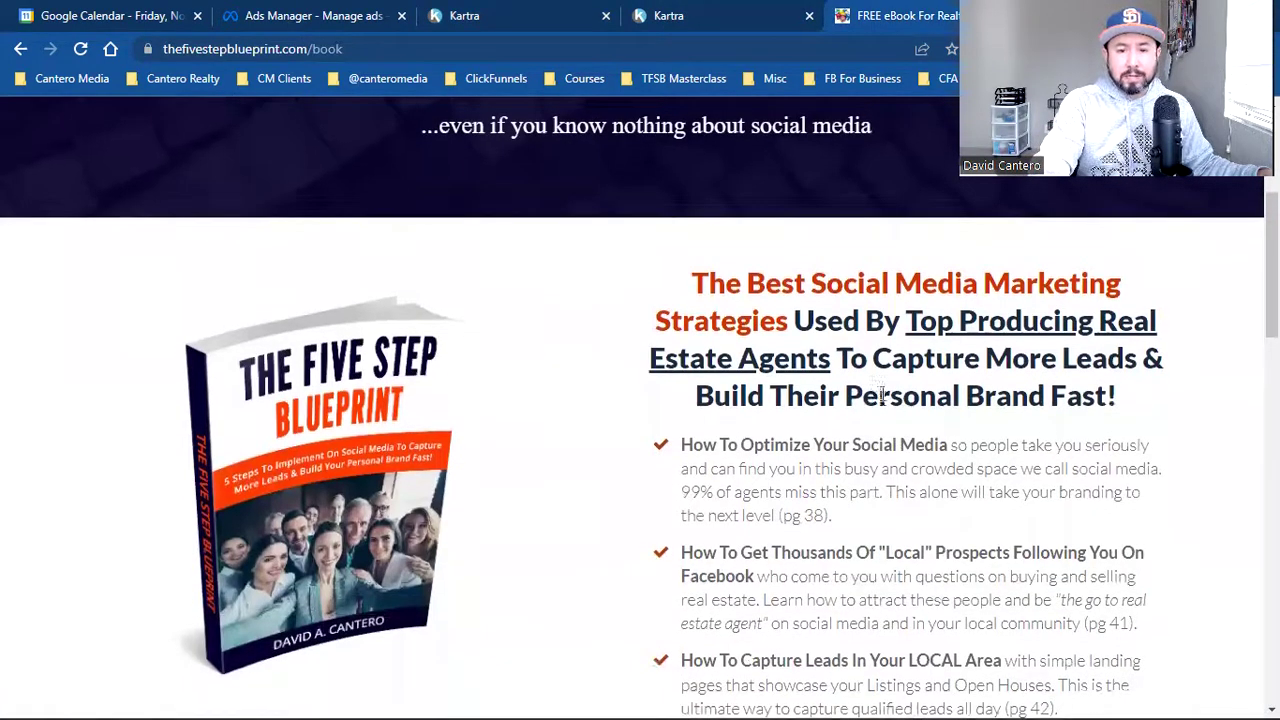
Review the funnel's step, thank-you and opt-in pages in the Kartra pages list
{"action": "left_click", "coordinate": [700, 12]}
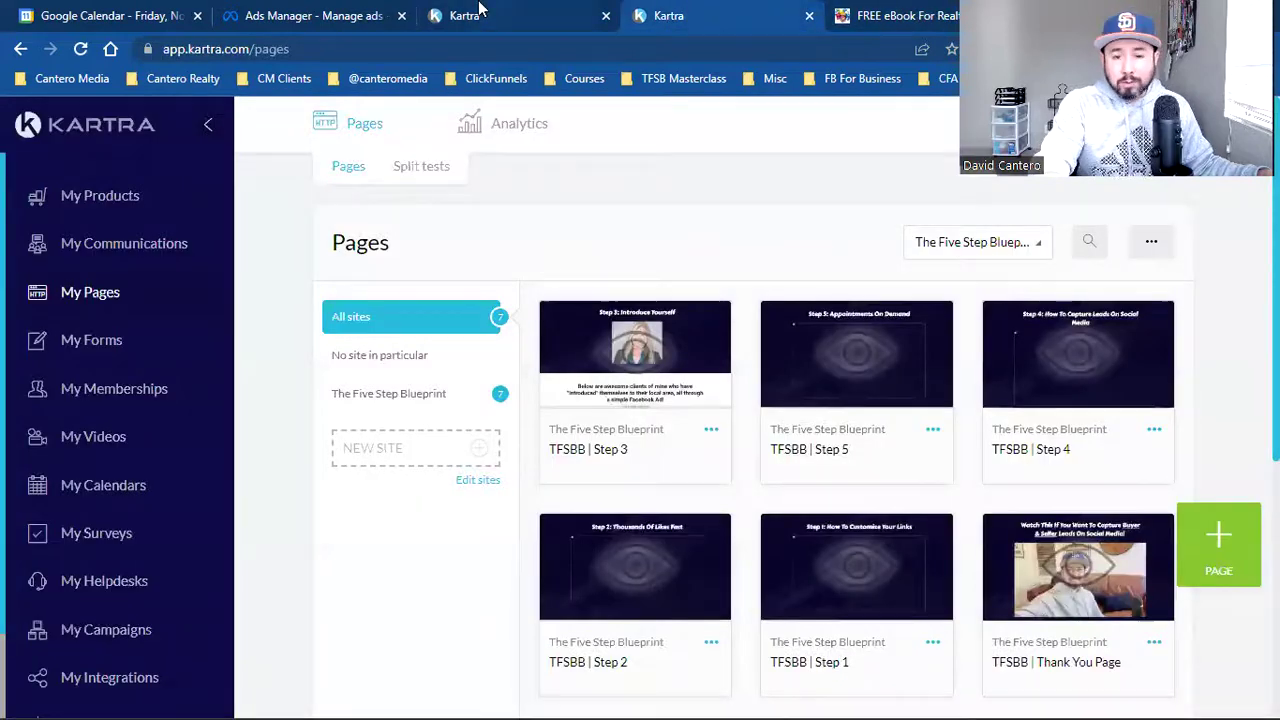
{"action": "scroll", "coordinate": [603, 309], "scroll_direction": "down", "scroll_amount": 1}
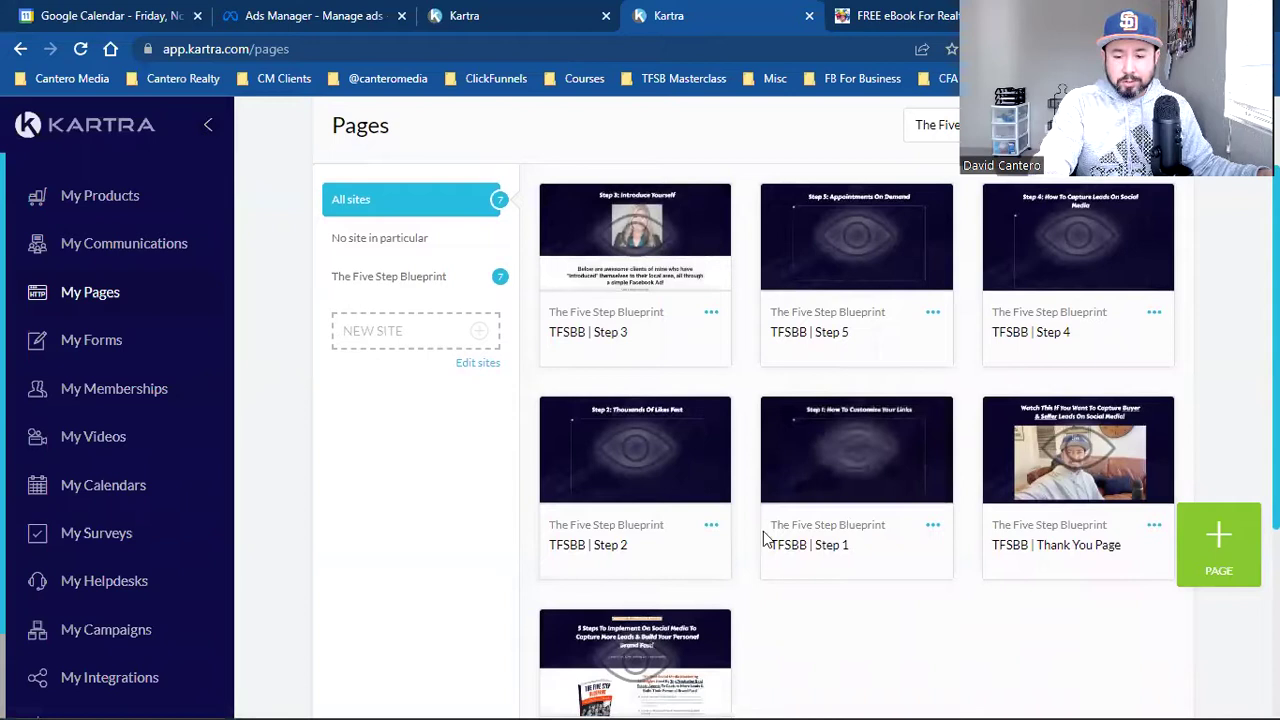
{"action": "scroll", "coordinate": [763, 540], "scroll_direction": "down", "scroll_amount": 1}
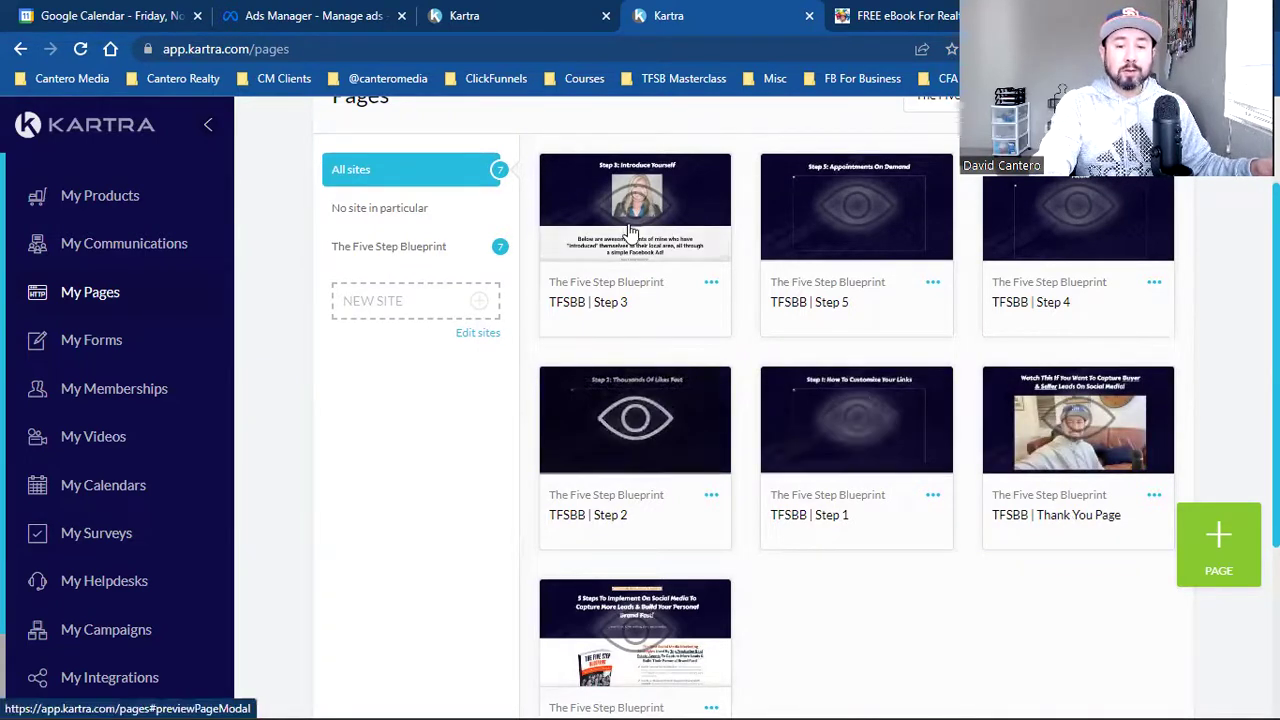
Go back to the email sequences and load the remaining entries of the list
{"action": "left_click", "coordinate": [523, 12]}
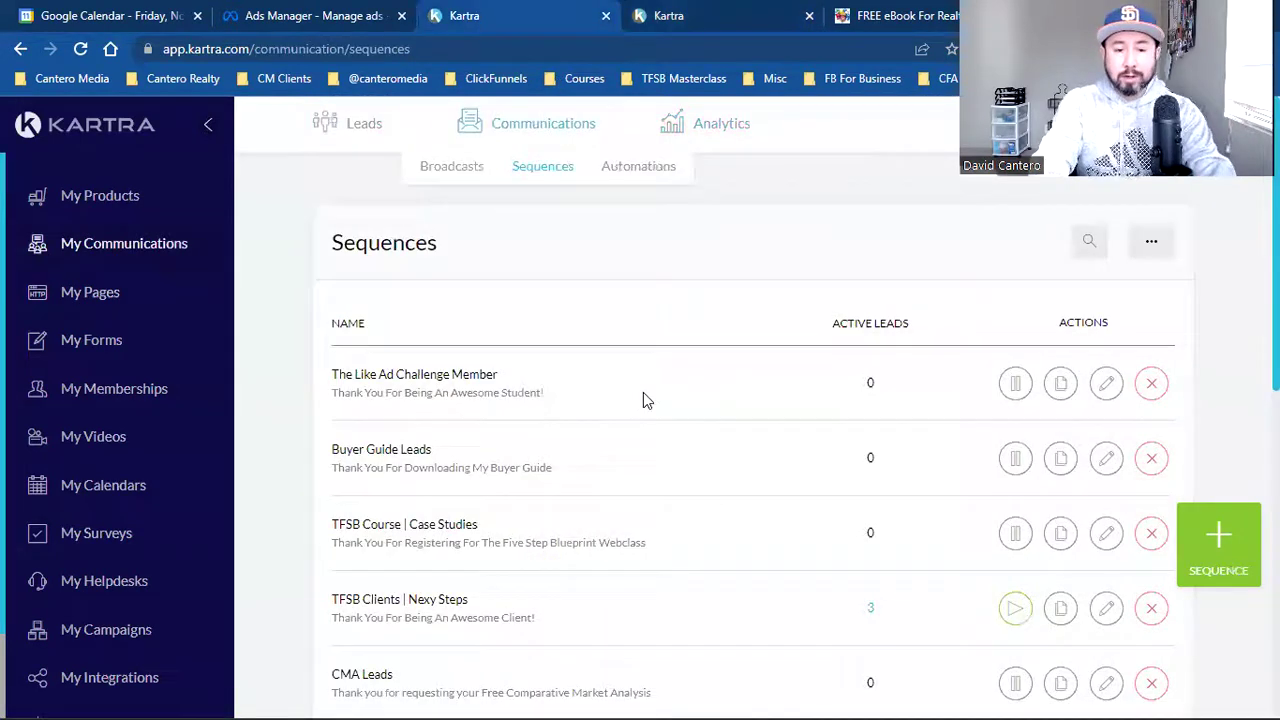
{"action": "scroll", "coordinate": [643, 392], "scroll_direction": "down", "scroll_amount": 7}
{"action": "left_click", "coordinate": [731, 451]}
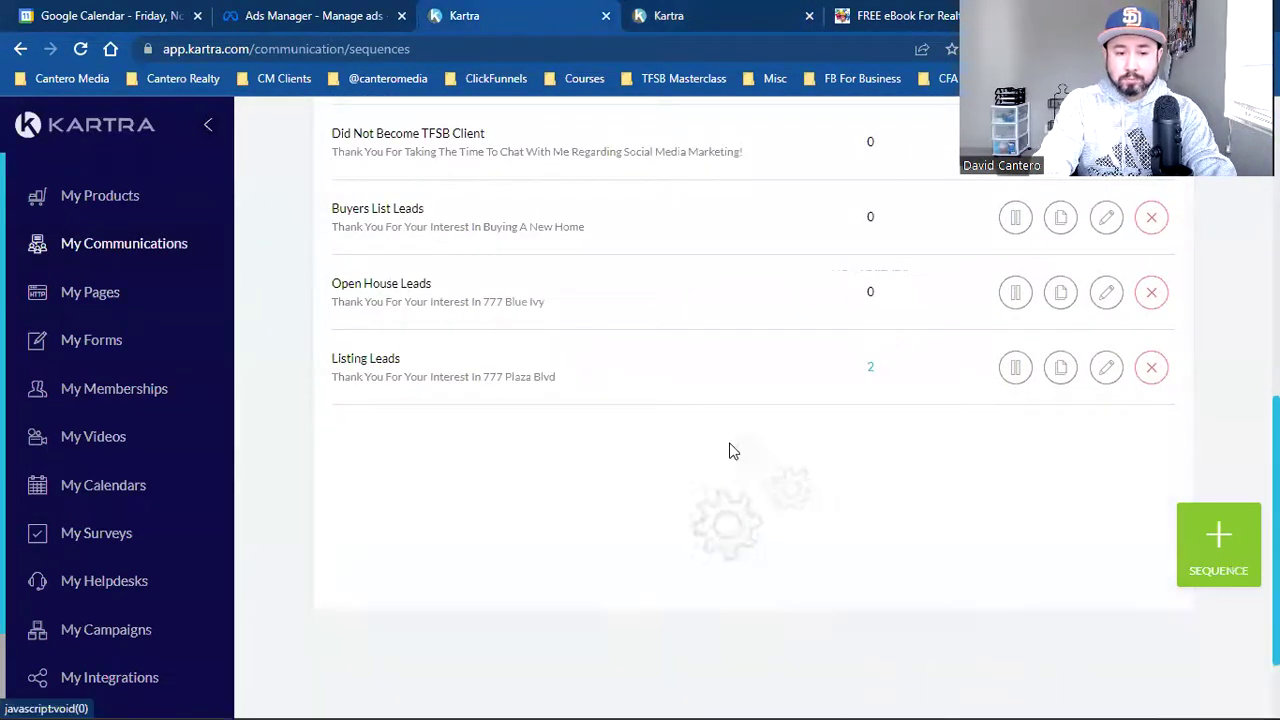
{"action": "scroll", "coordinate": [365, 318], "scroll_direction": "up", "scroll_amount": 10}
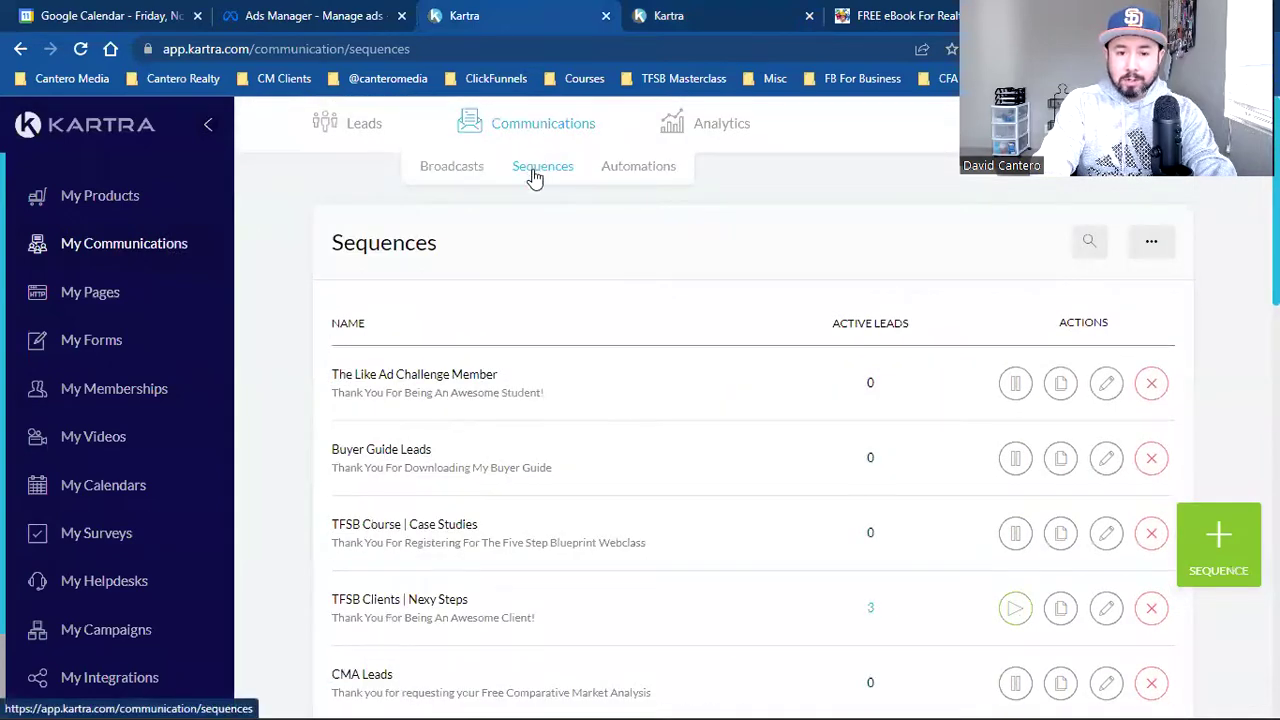
Find the TFSB Book Customers sequence, view its active leads and close the leads page
{"action": "scroll", "coordinate": [637, 378], "scroll_direction": "down", "scroll_amount": 3}
{"action": "scroll", "coordinate": [637, 378], "scroll_direction": "down", "scroll_amount": 9}
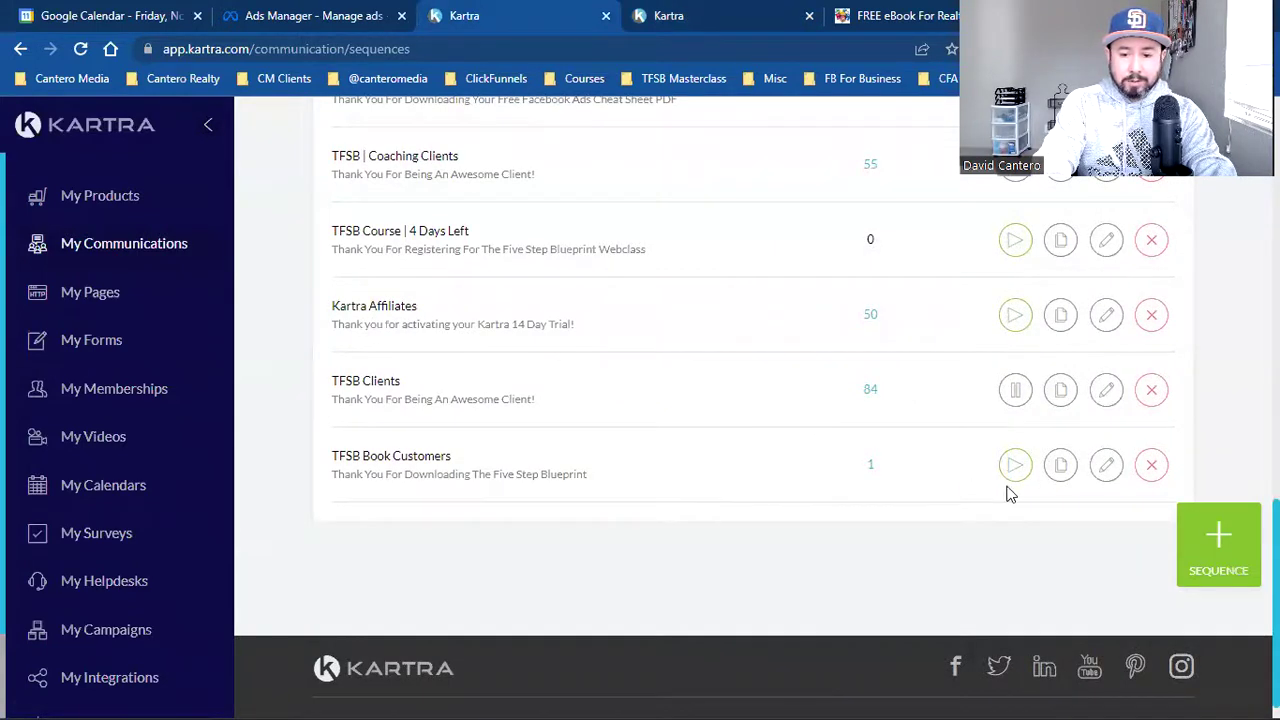
{"action": "left_click", "coordinate": [867, 466]}
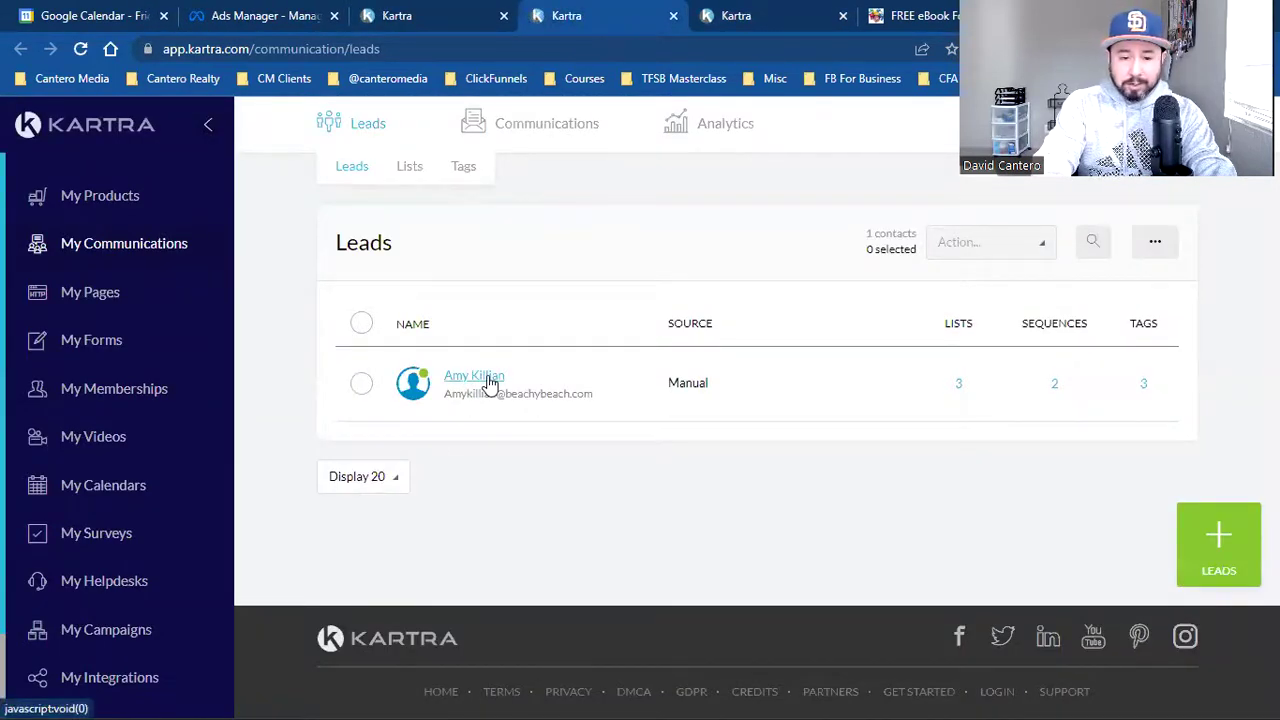
{"action": "left_click", "coordinate": [673, 16]}
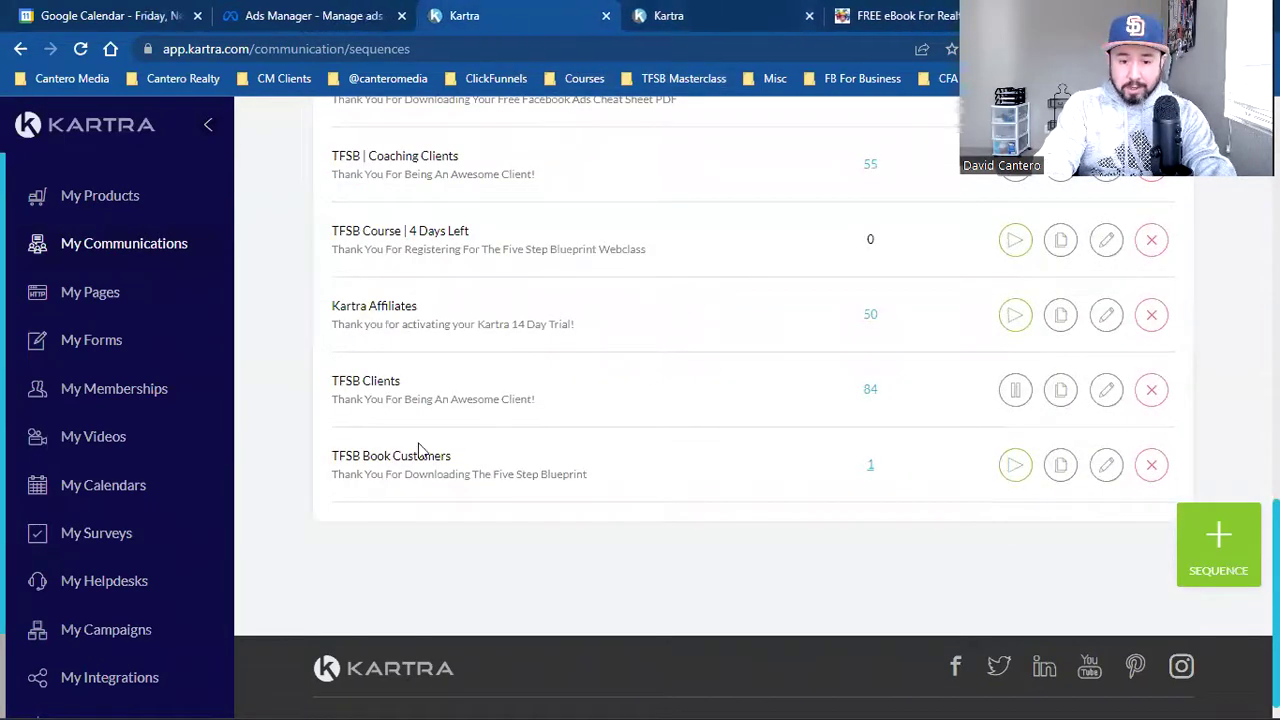
Compare the TFSB Book Customers sequence entry and the email sequences page with the leads' Lists page
{"action": "triple_click", "coordinate": [378, 448]}
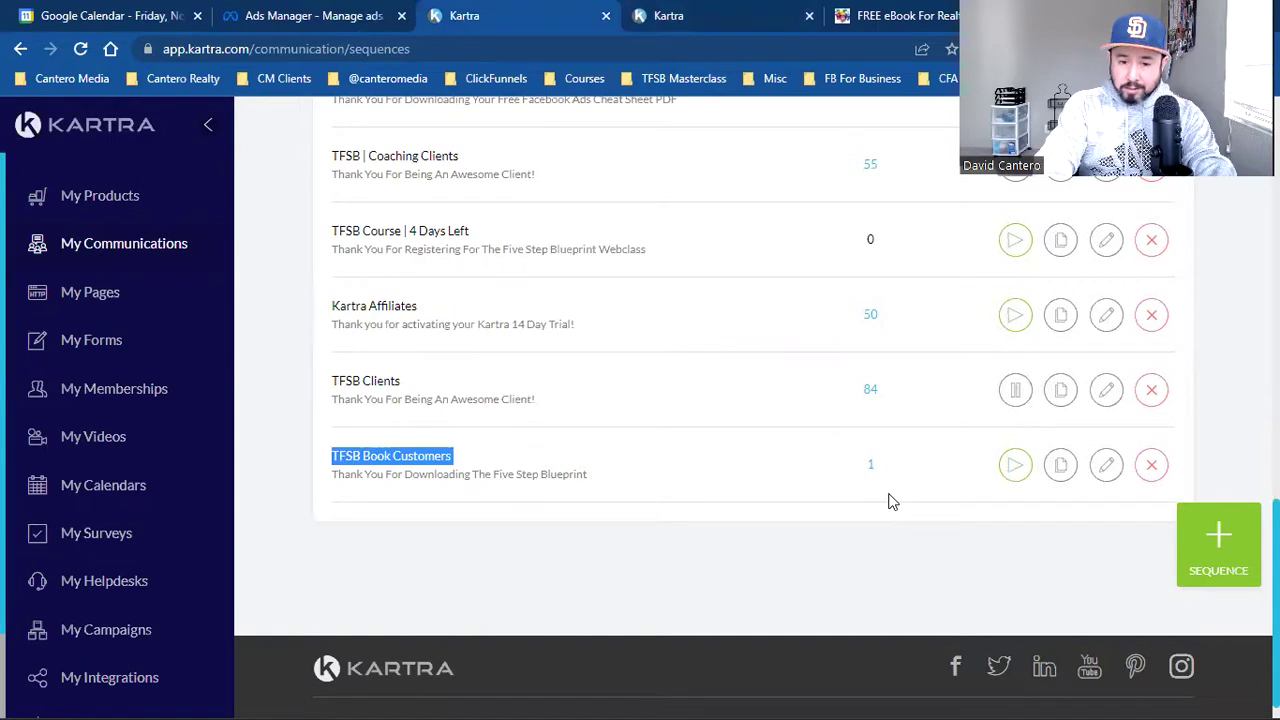
{"action": "scroll", "coordinate": [609, 421], "scroll_direction": "up", "scroll_amount": 15}
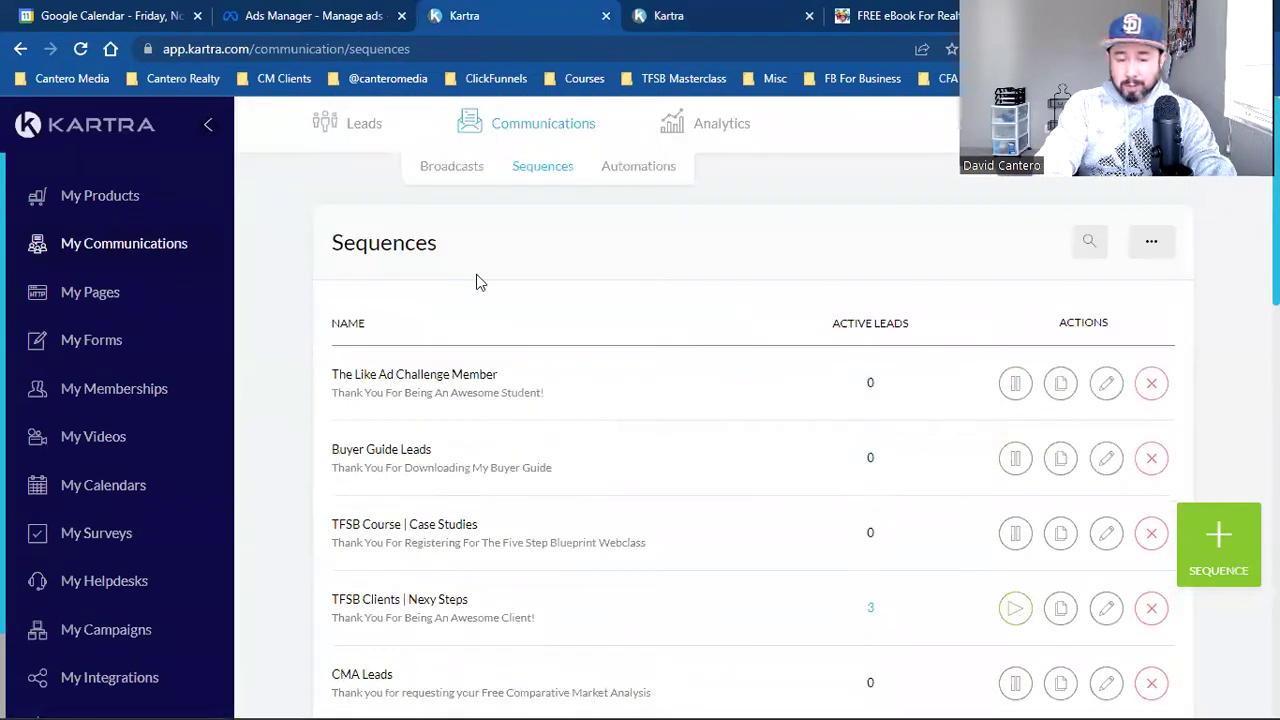
{"action": "mouse_move", "coordinate": [366, 130]}
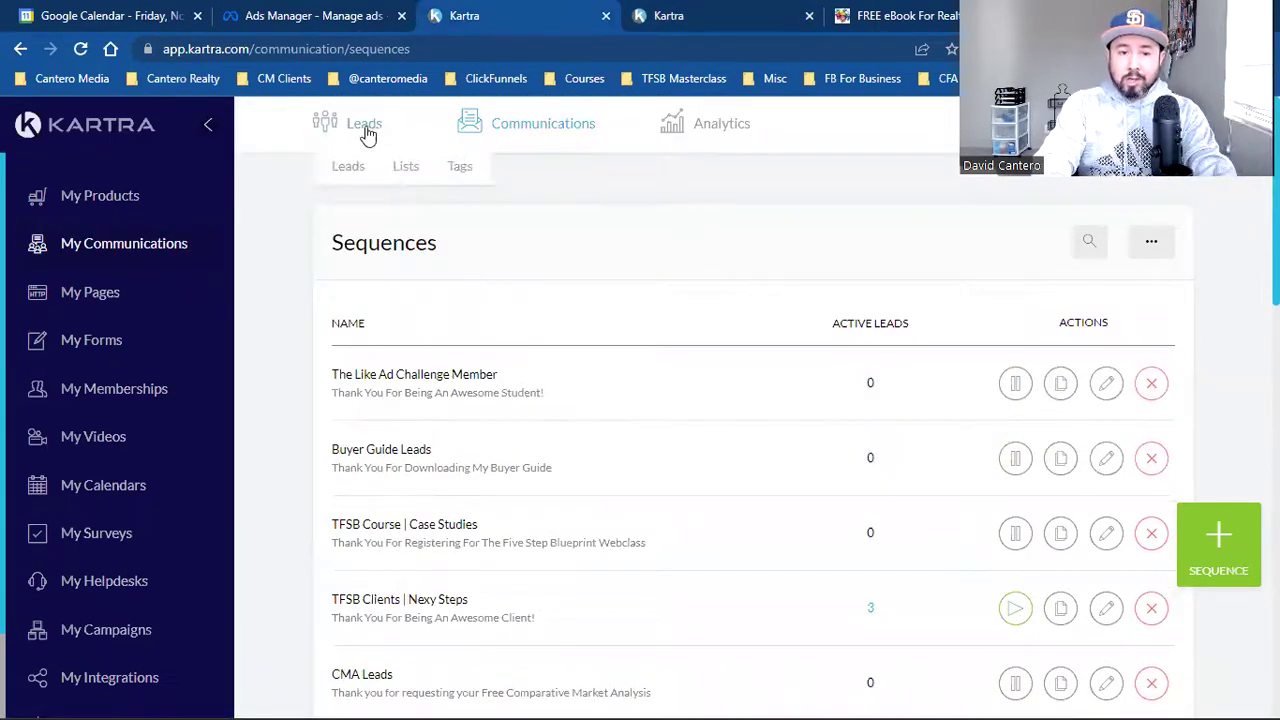
{"action": "left_click", "coordinate": [405, 168]}
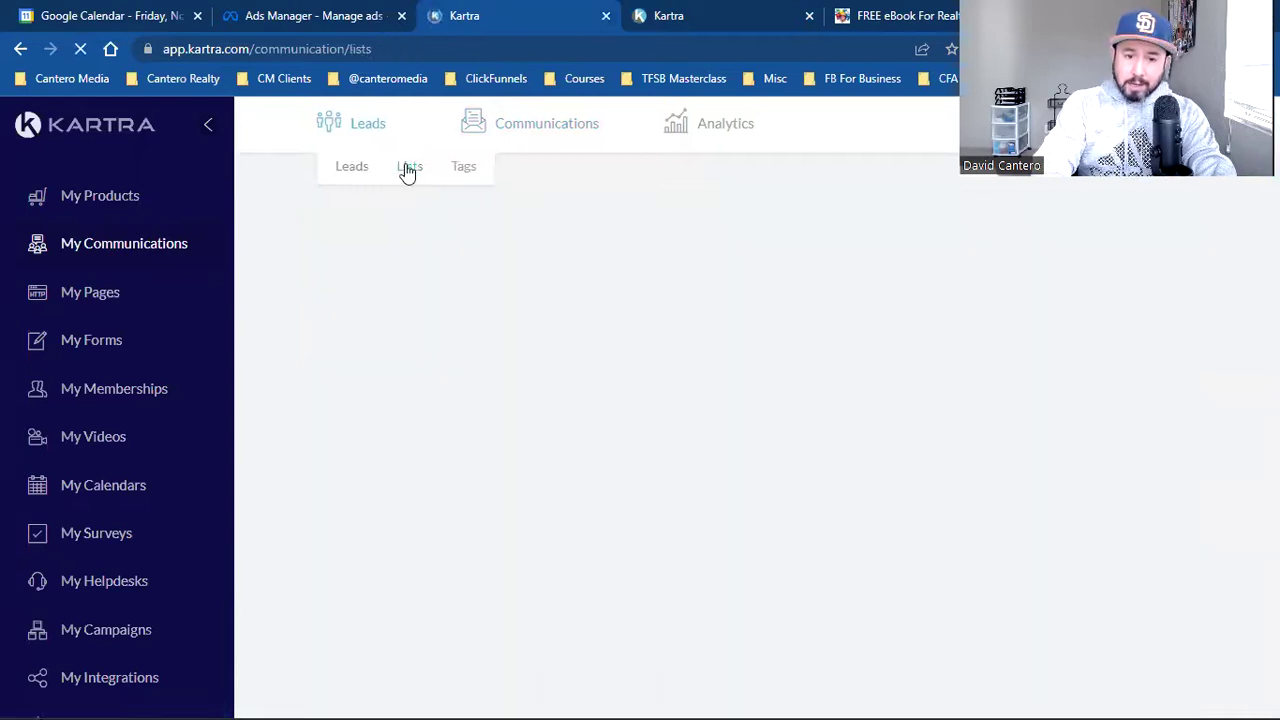
{"action": "mouse_move", "coordinate": [491, 134]}
{"action": "left_click", "coordinate": [545, 168]}
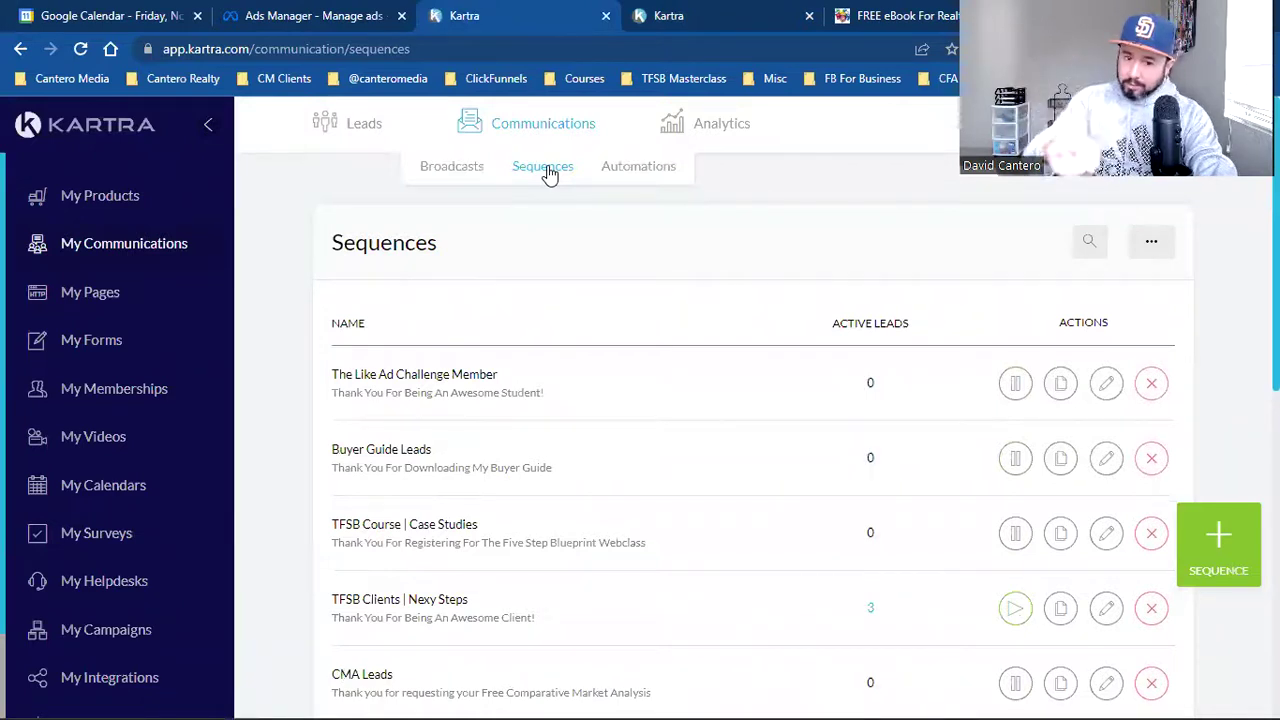
{"action": "mouse_move", "coordinate": [386, 129]}
{"action": "left_click", "coordinate": [405, 172]}
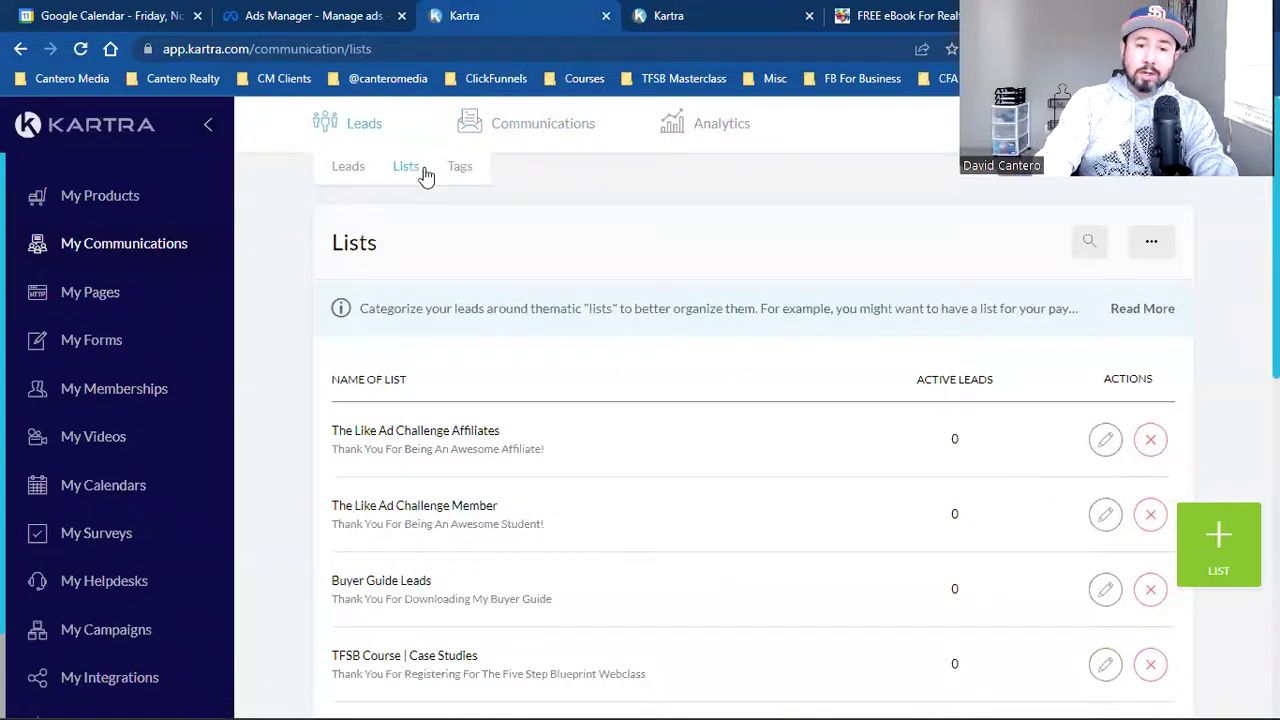
Find the TFSB Book Customers sequence in the full sequences list and open its workflow canvas for editing
{"action": "left_click", "coordinate": [544, 170]}
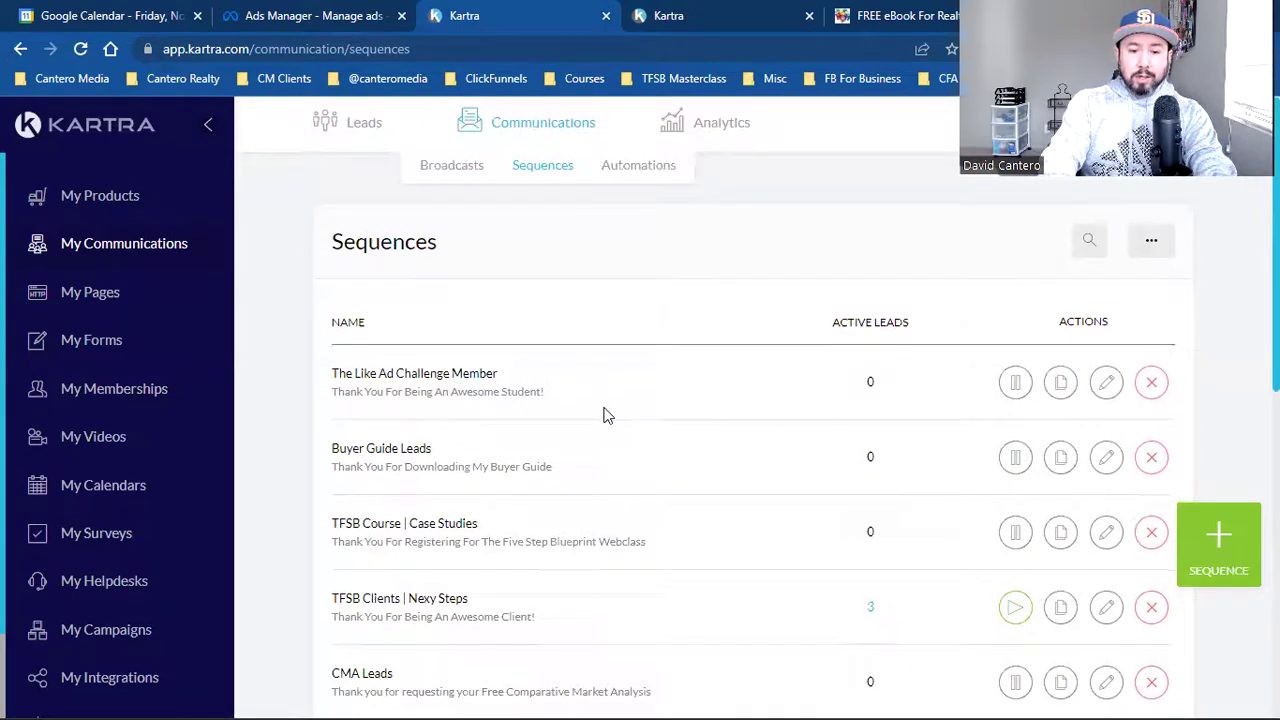
{"action": "scroll", "coordinate": [603, 415], "scroll_direction": "down", "scroll_amount": 8}
{"action": "left_click", "coordinate": [685, 438]}
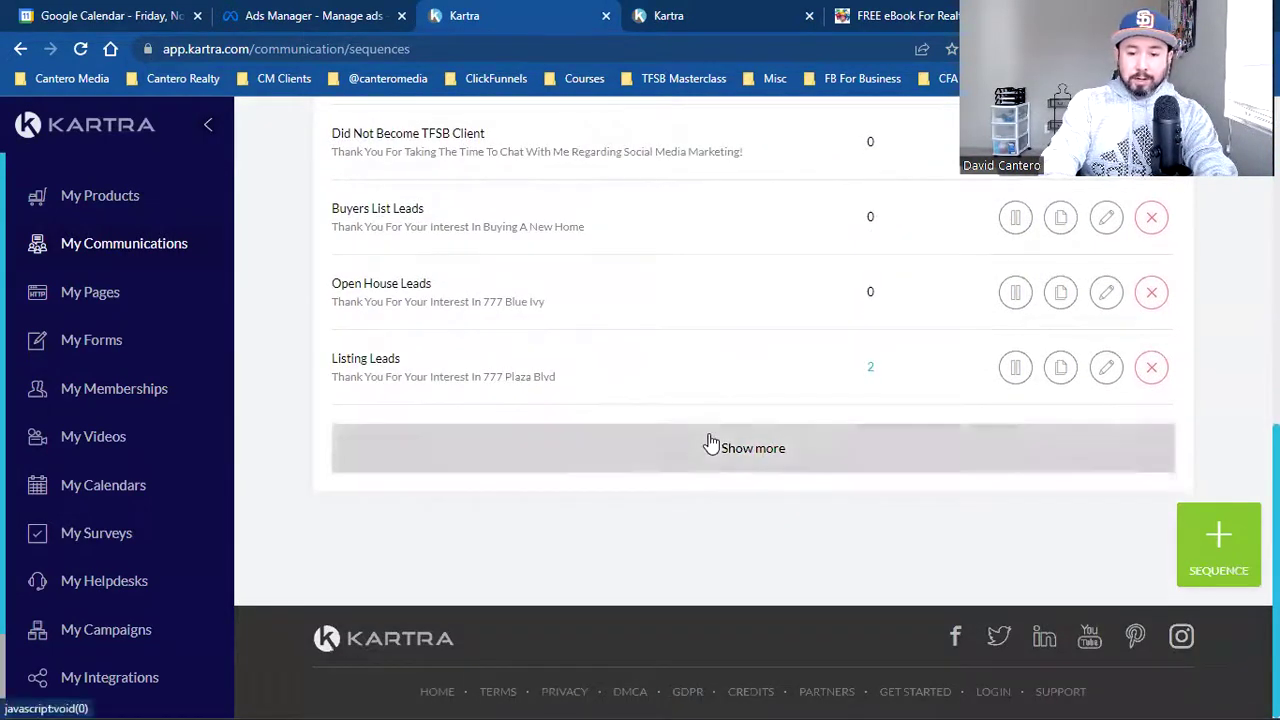
{"action": "scroll", "coordinate": [708, 441], "scroll_direction": "down", "scroll_amount": 3}
{"action": "scroll", "coordinate": [708, 441], "scroll_direction": "down", "scroll_amount": 2}
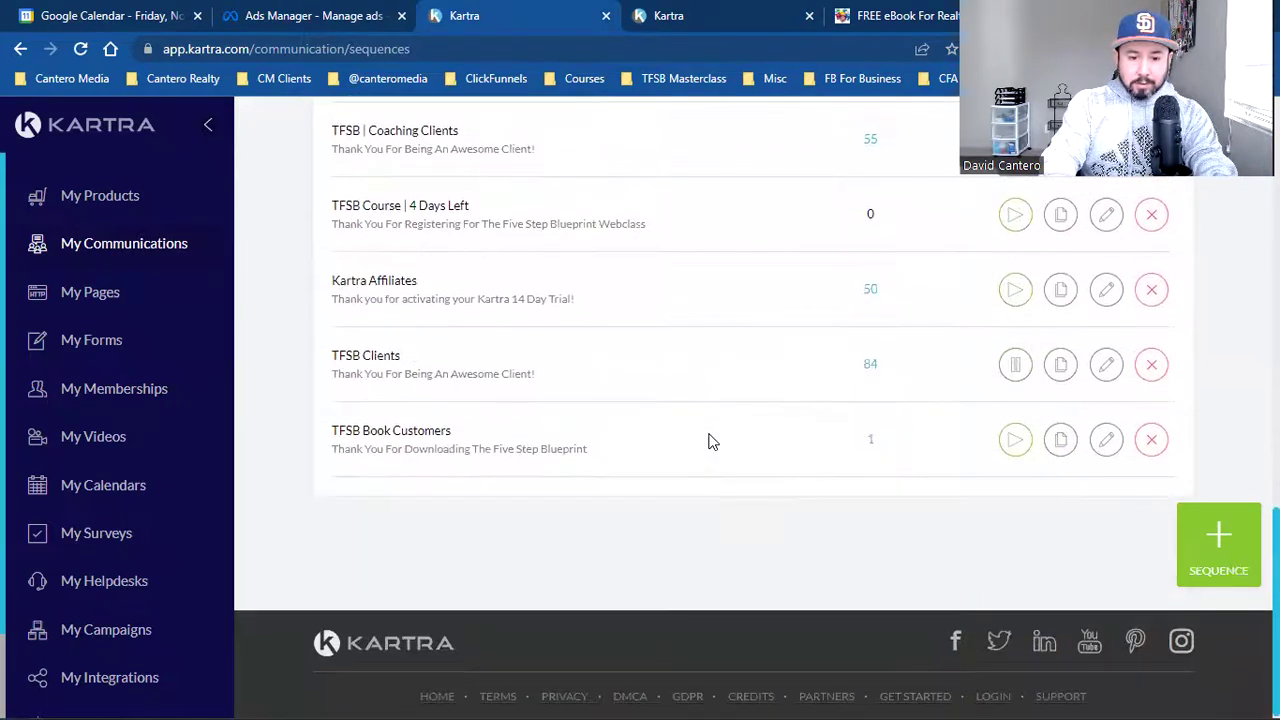
{"action": "left_click", "coordinate": [1110, 441]}
{"action": "left_click", "coordinate": [938, 168]}
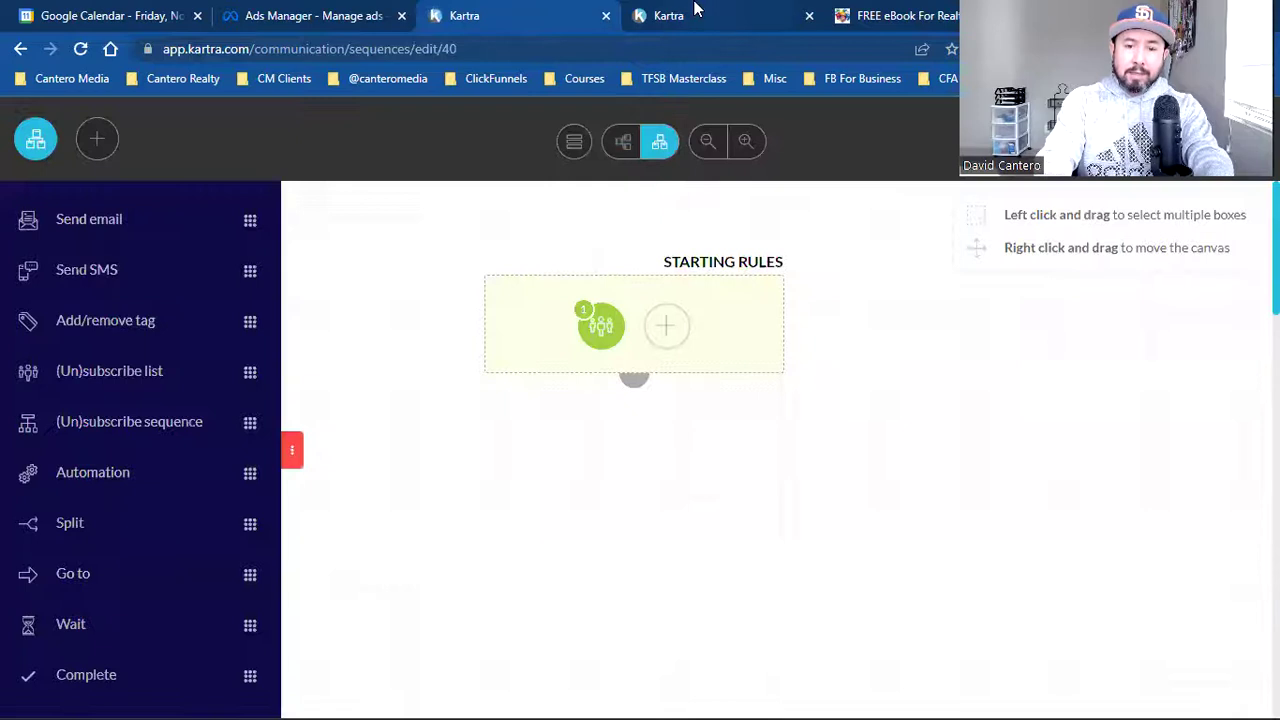
Remove the TFSB Book Customers list subscription from the sequence's starting rules
{"action": "left_click", "coordinate": [697, 12]}
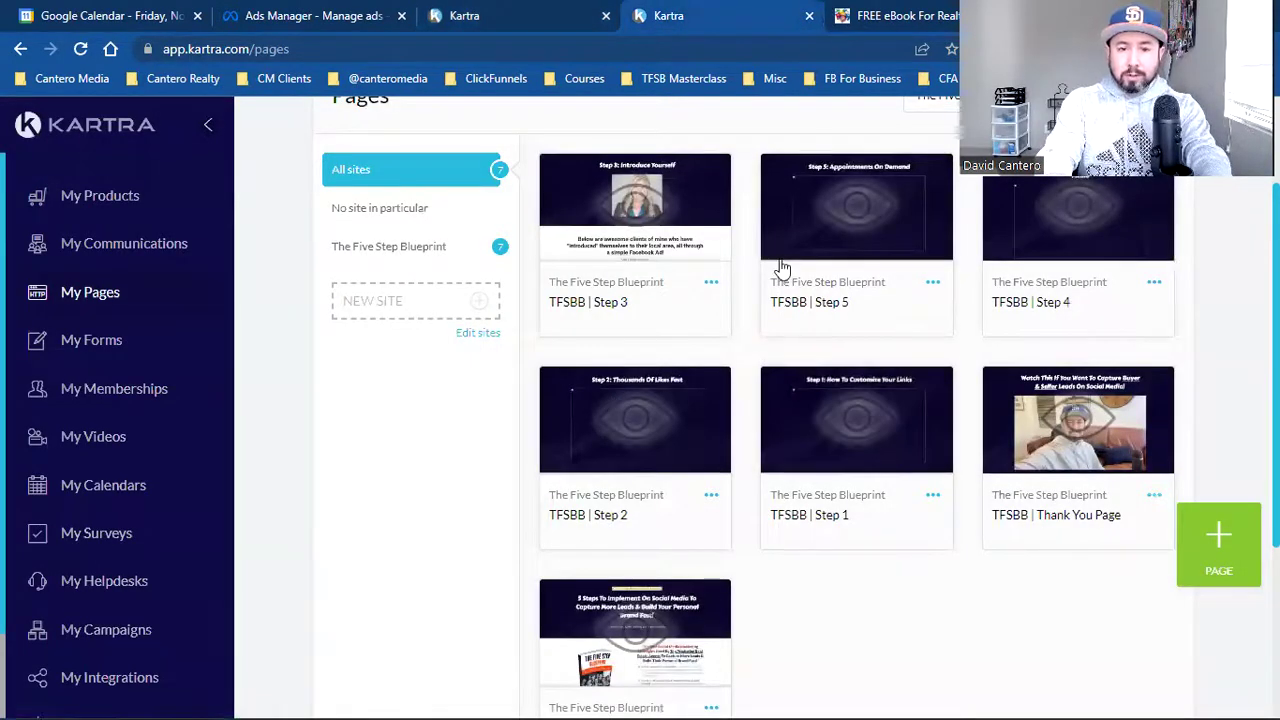
{"action": "left_click", "coordinate": [577, 8]}
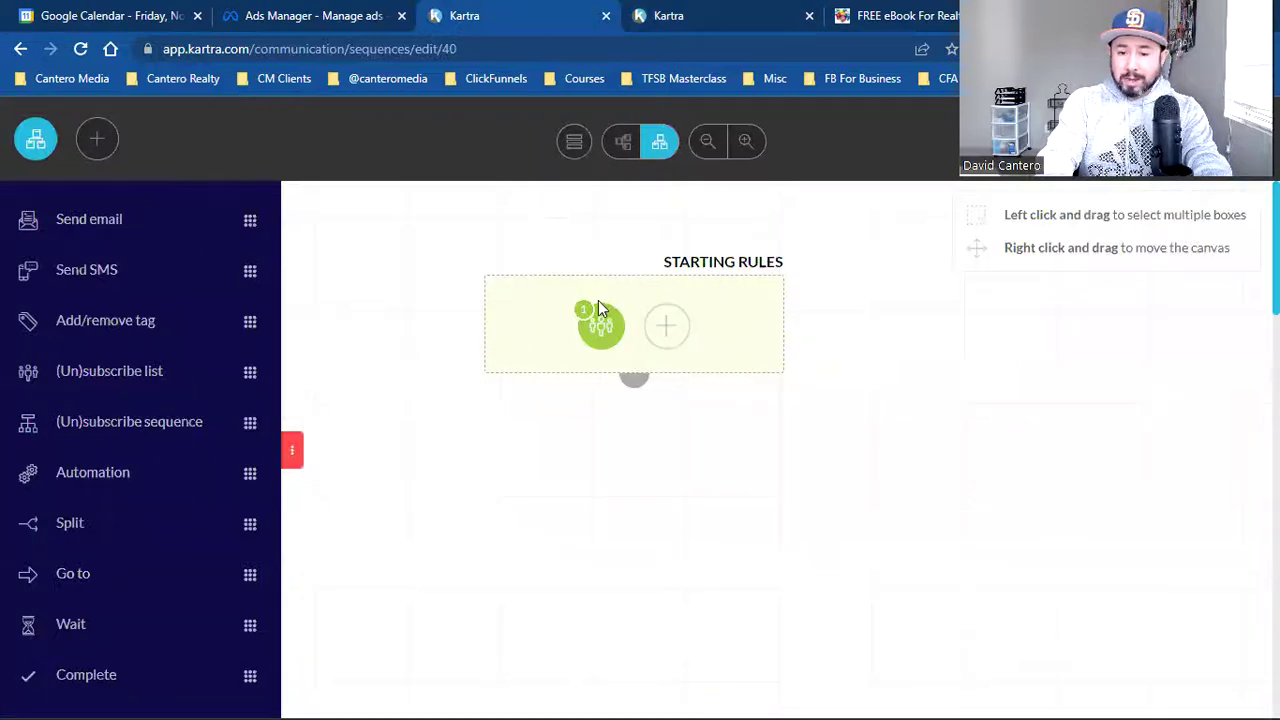
{"action": "mouse_move", "coordinate": [600, 323]}
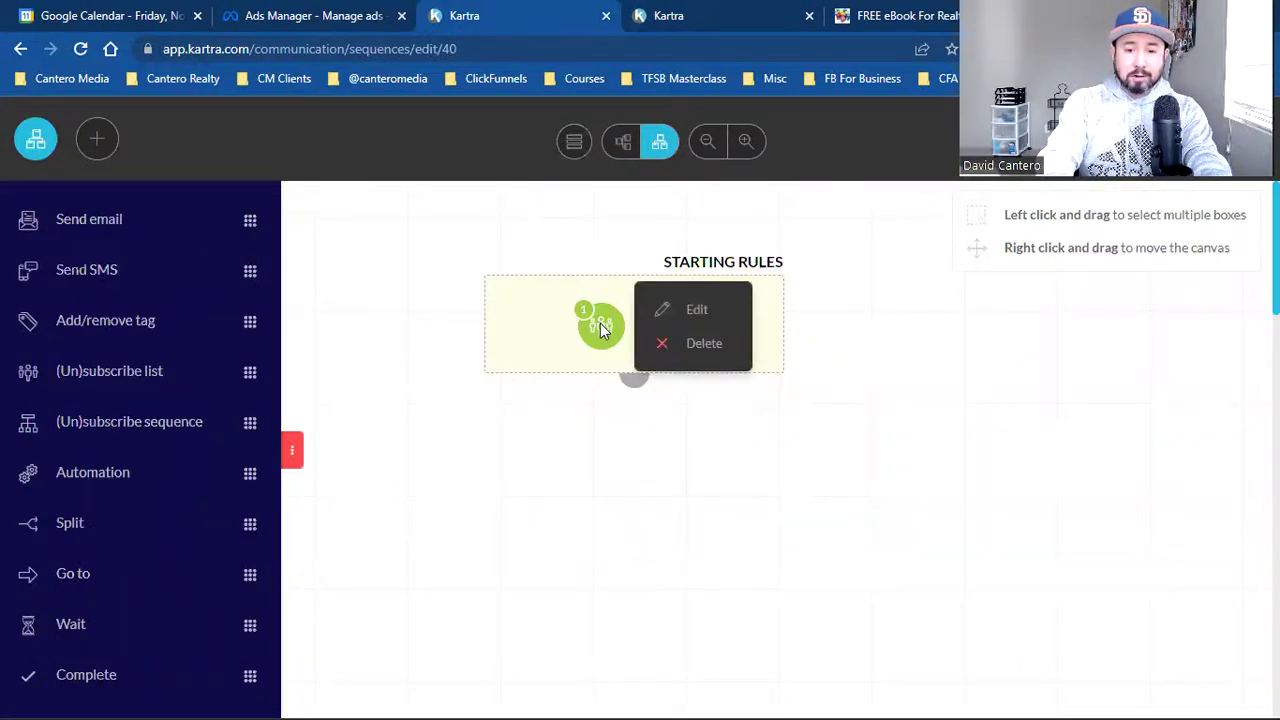
{"action": "left_click", "coordinate": [697, 313]}
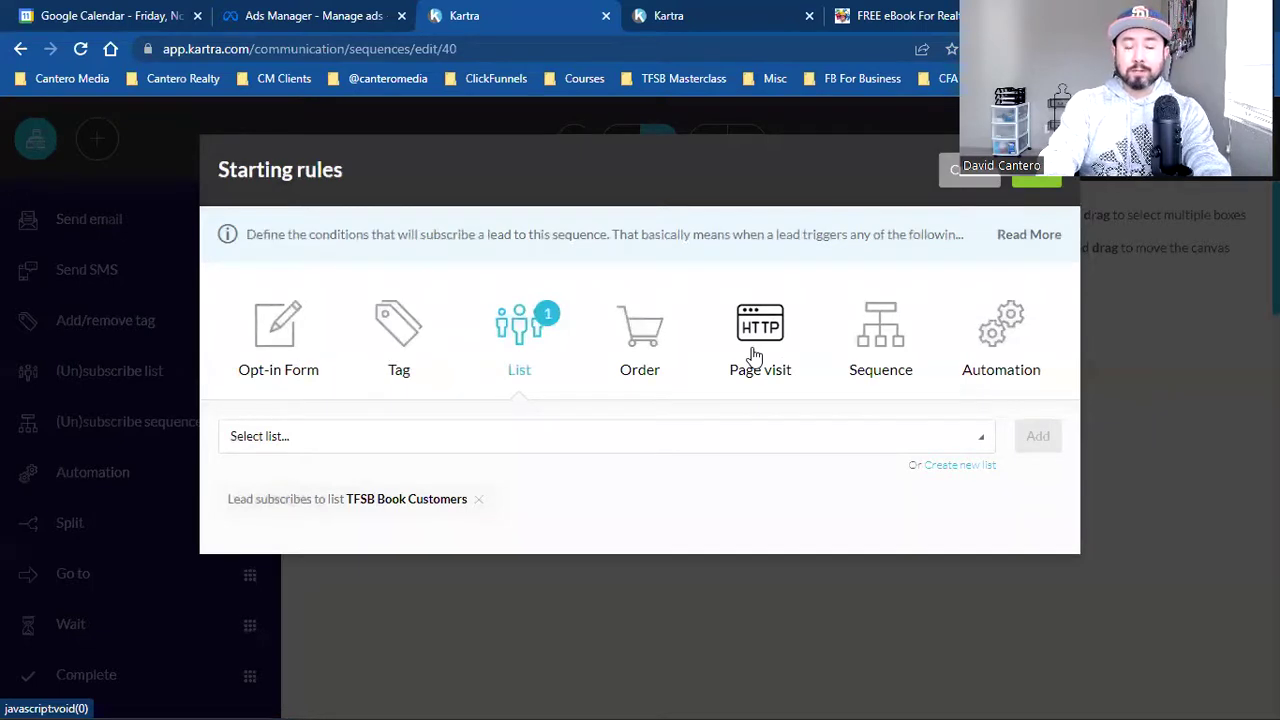
{"action": "left_click", "coordinate": [479, 500]}
Add a tag starting rule using TFSBB Customers from The Five Step Blueprint Book category
{"action": "left_click", "coordinate": [430, 358]}
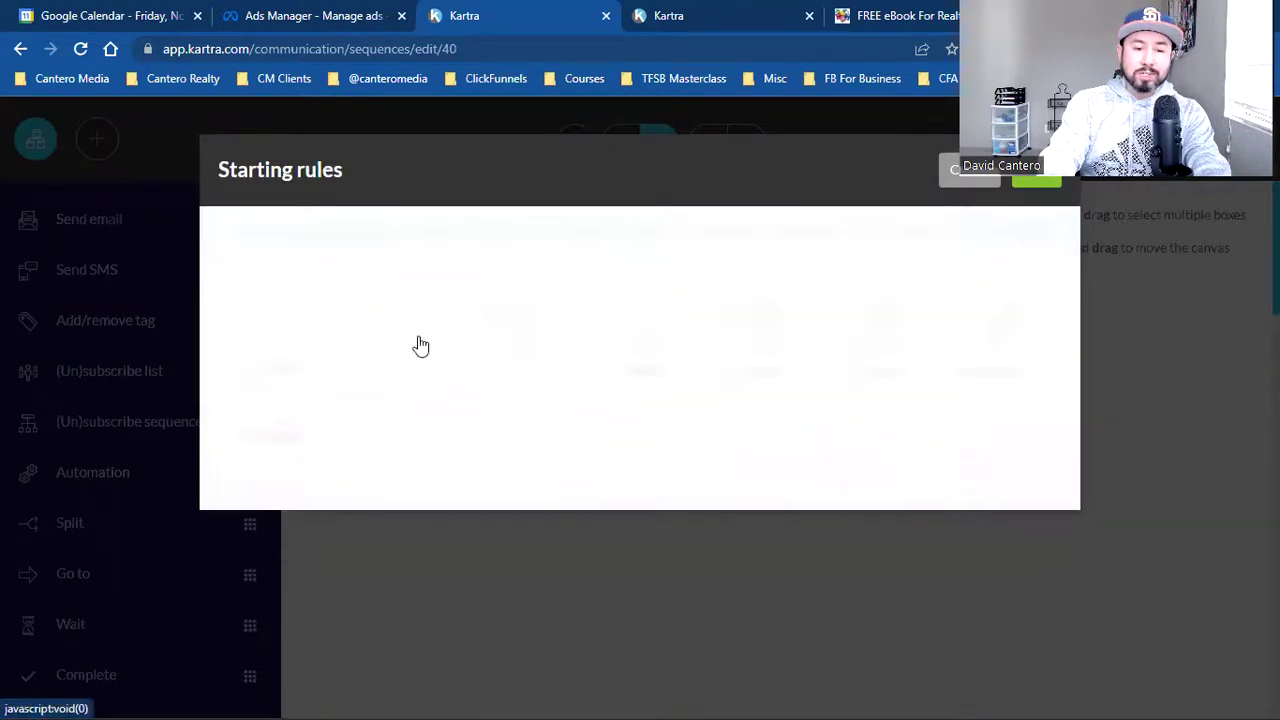
{"action": "left_click", "coordinate": [394, 448]}
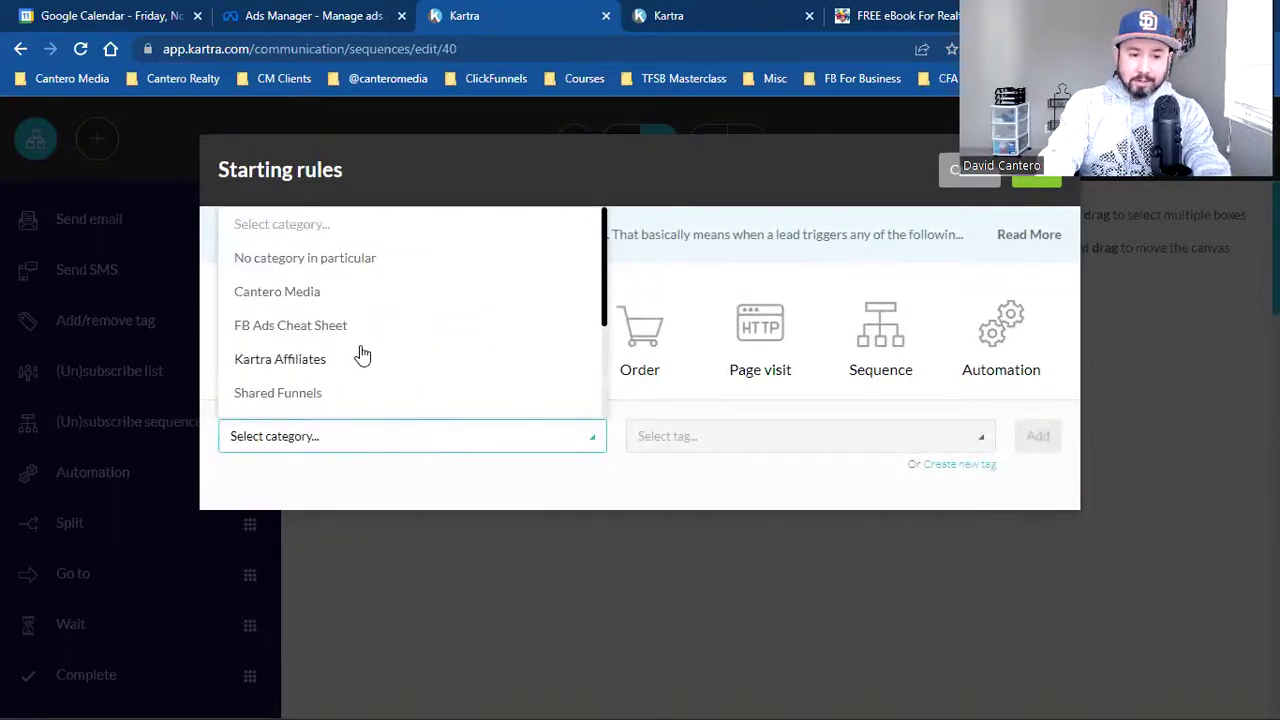
{"action": "scroll", "coordinate": [306, 338], "scroll_direction": "down", "scroll_amount": 2}
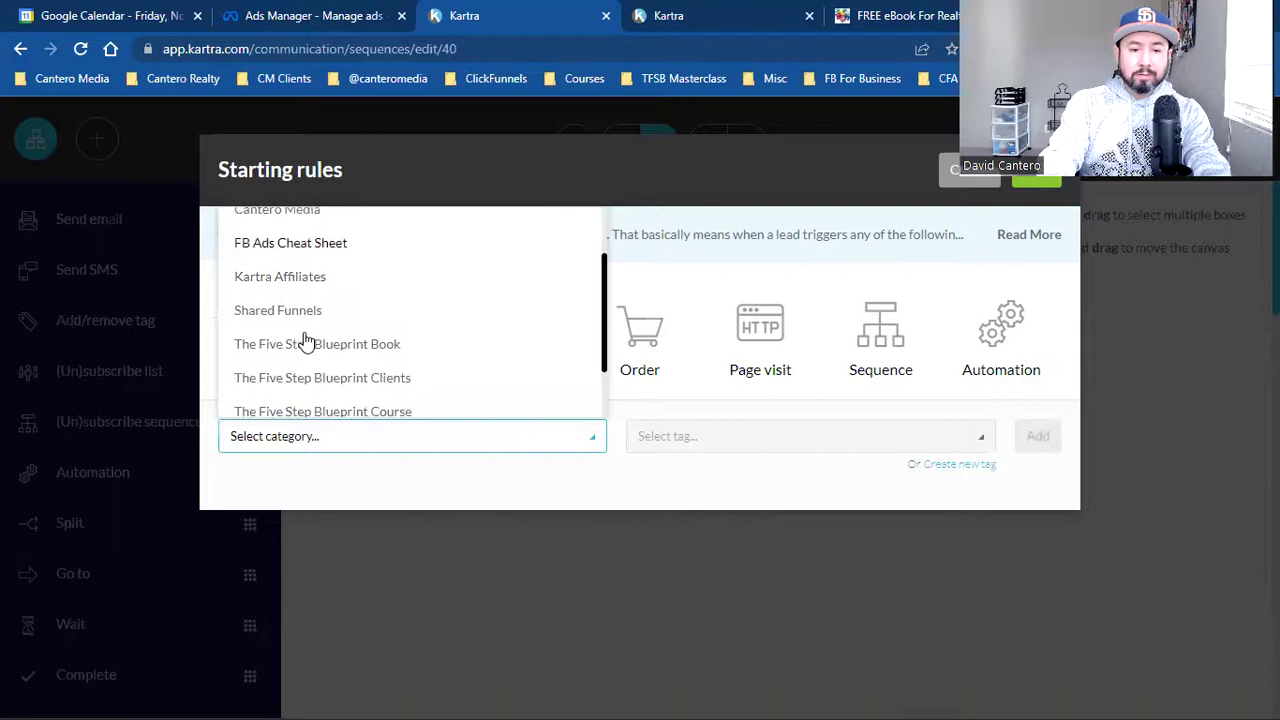
{"action": "scroll", "coordinate": [306, 340], "scroll_direction": "down", "scroll_amount": 1}
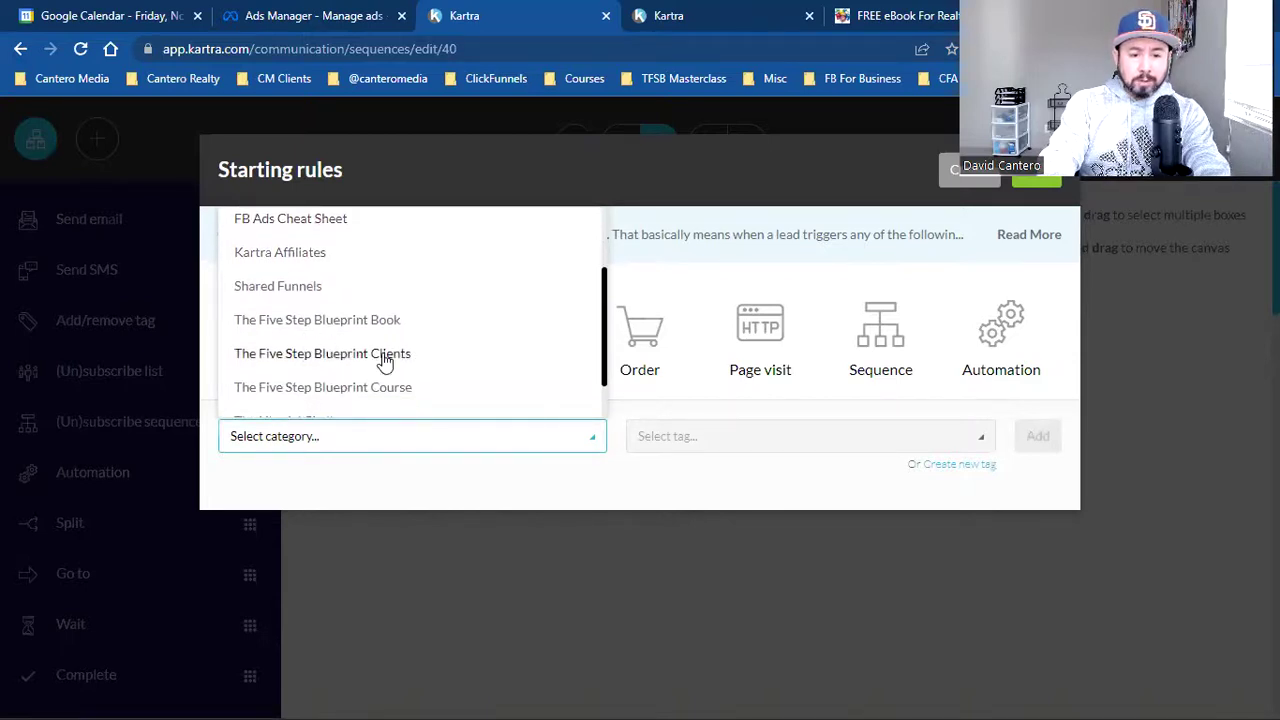
{"action": "left_click", "coordinate": [362, 319]}
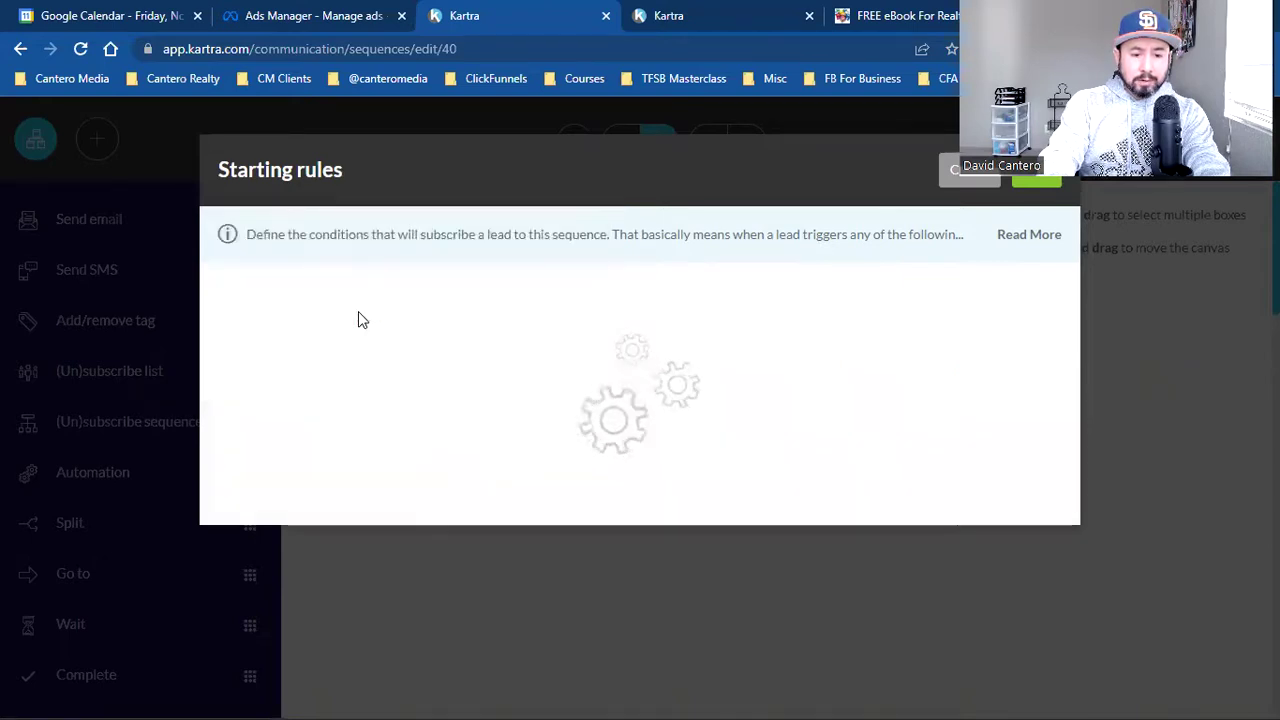
{"action": "left_click", "coordinate": [724, 450]}
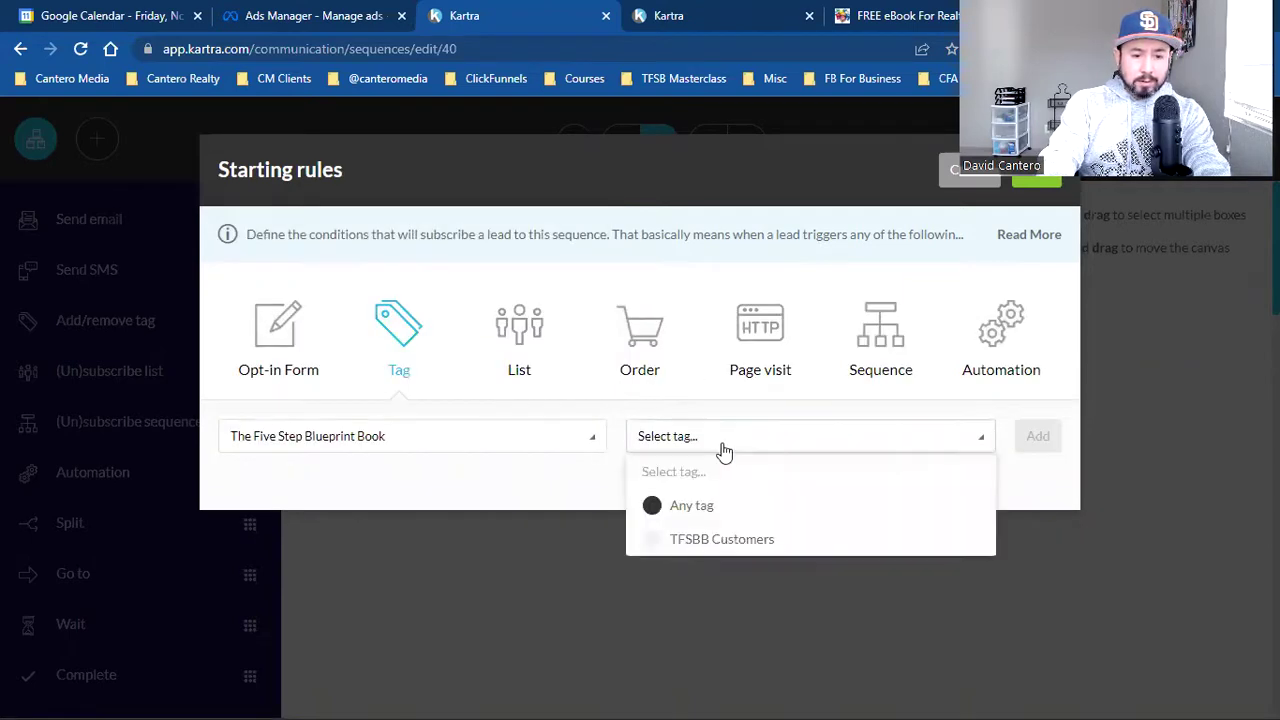
{"action": "left_click", "coordinate": [758, 538]}
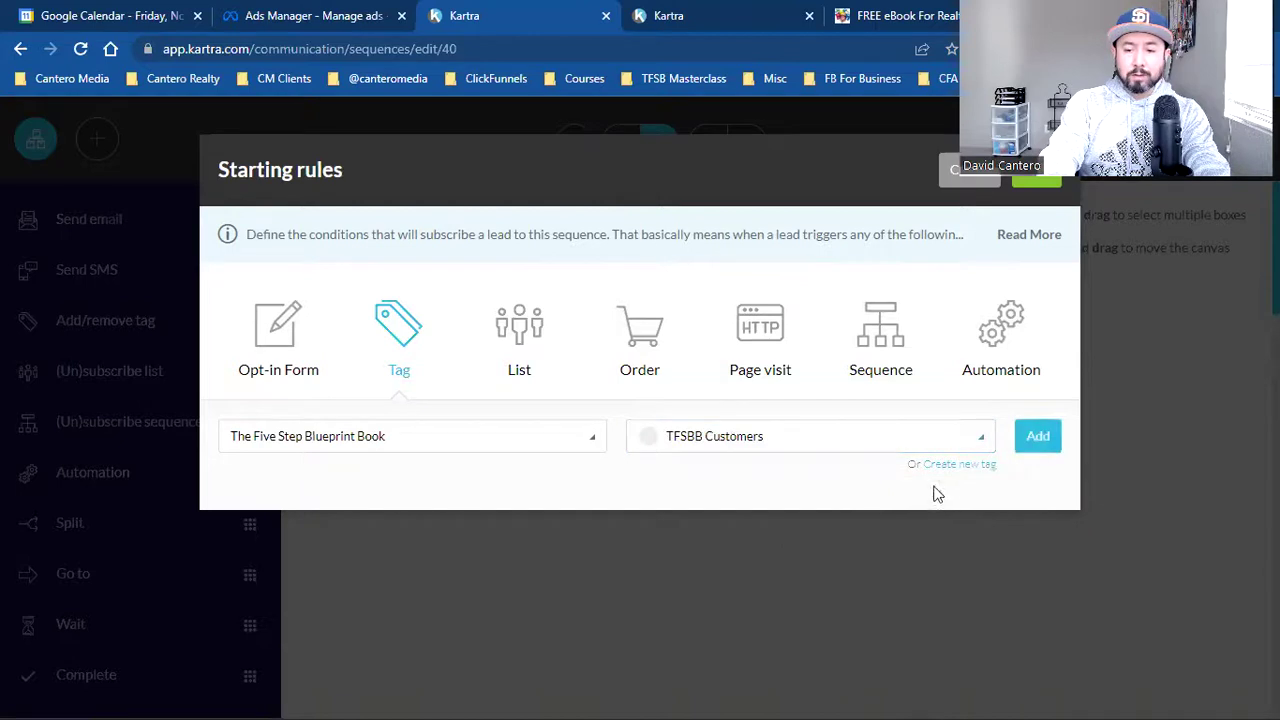
{"action": "left_click", "coordinate": [1030, 450]}
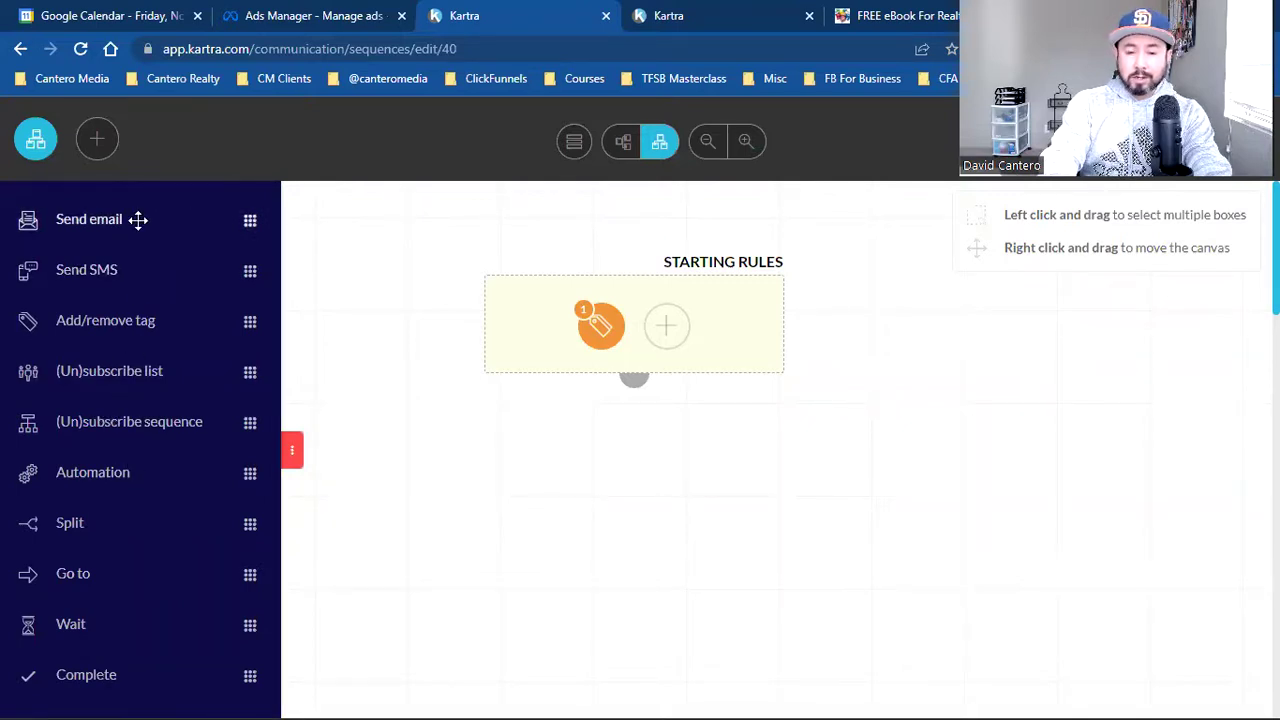
Add a Send email step below the starting rules, and view the live book page's opt-in form before closing that page
{"action": "left_click_drag", "start_coordinate": [138, 220], "coordinate": [647, 529]}
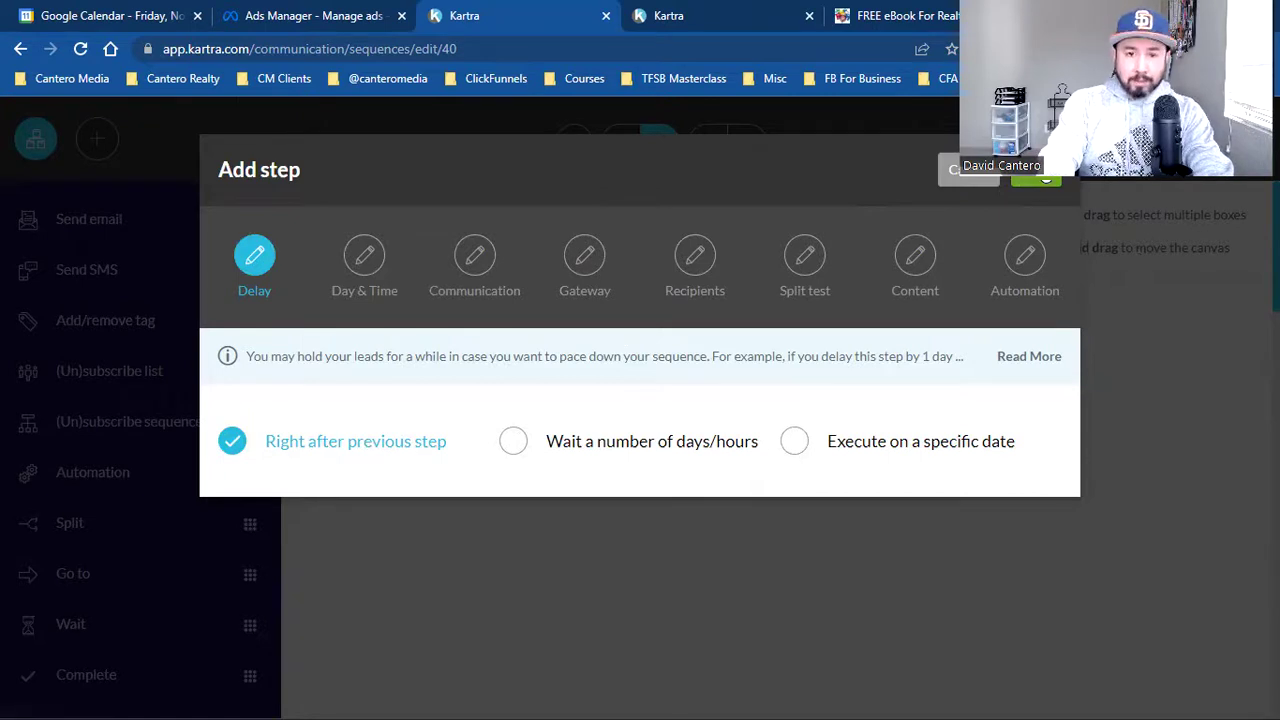
{"action": "left_click", "coordinate": [895, 15]}
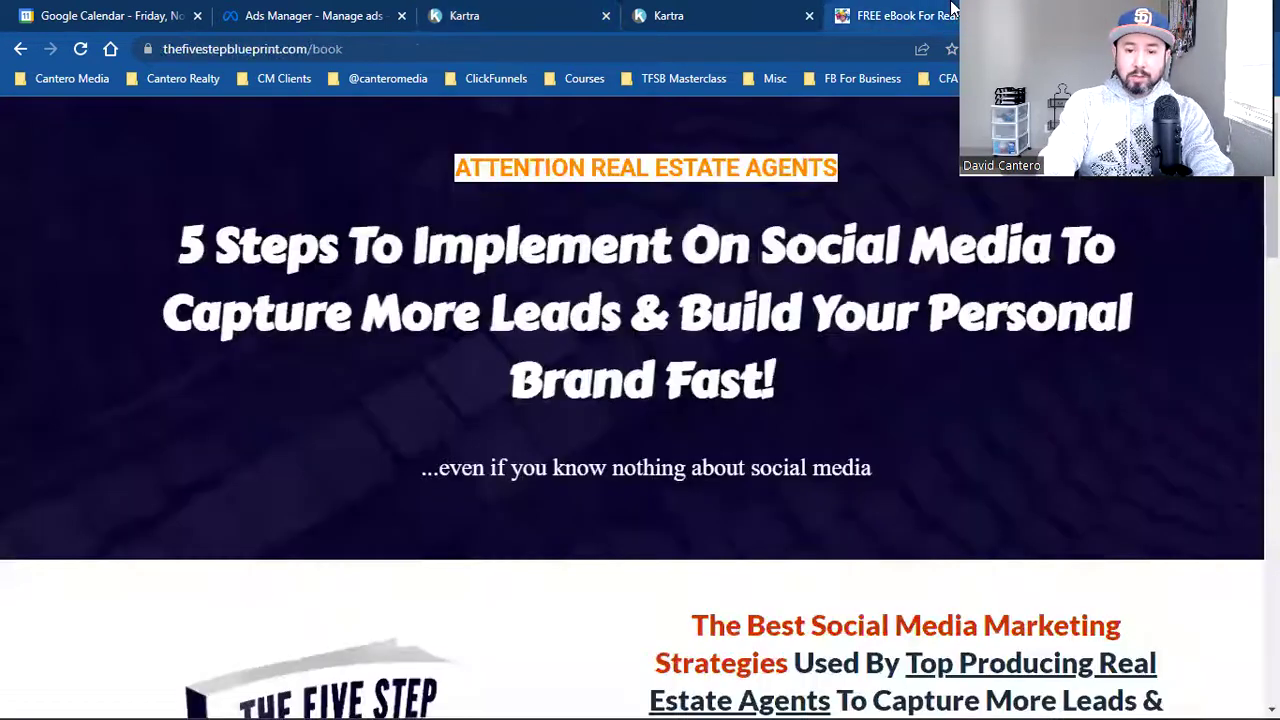
{"action": "scroll", "coordinate": [672, 312], "scroll_direction": "down", "scroll_amount": 4}
{"action": "scroll", "coordinate": [670, 312], "scroll_direction": "down", "scroll_amount": 4}
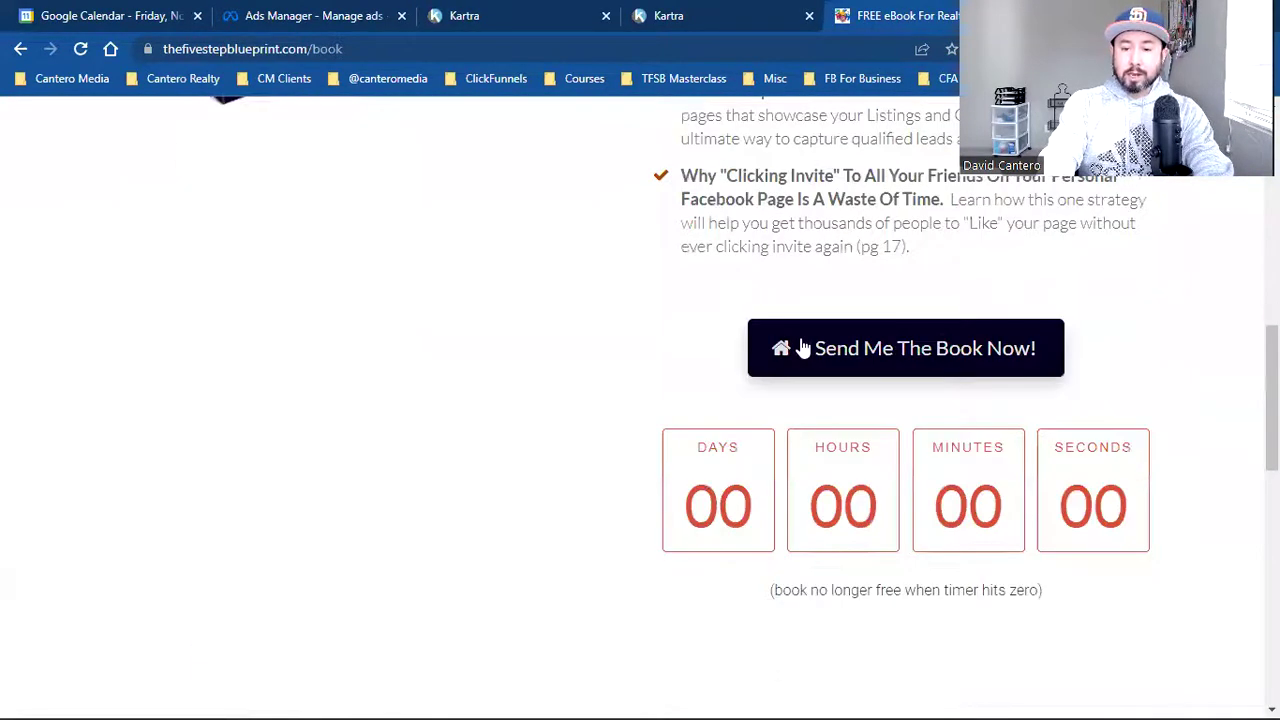
{"action": "left_click", "coordinate": [802, 346]}
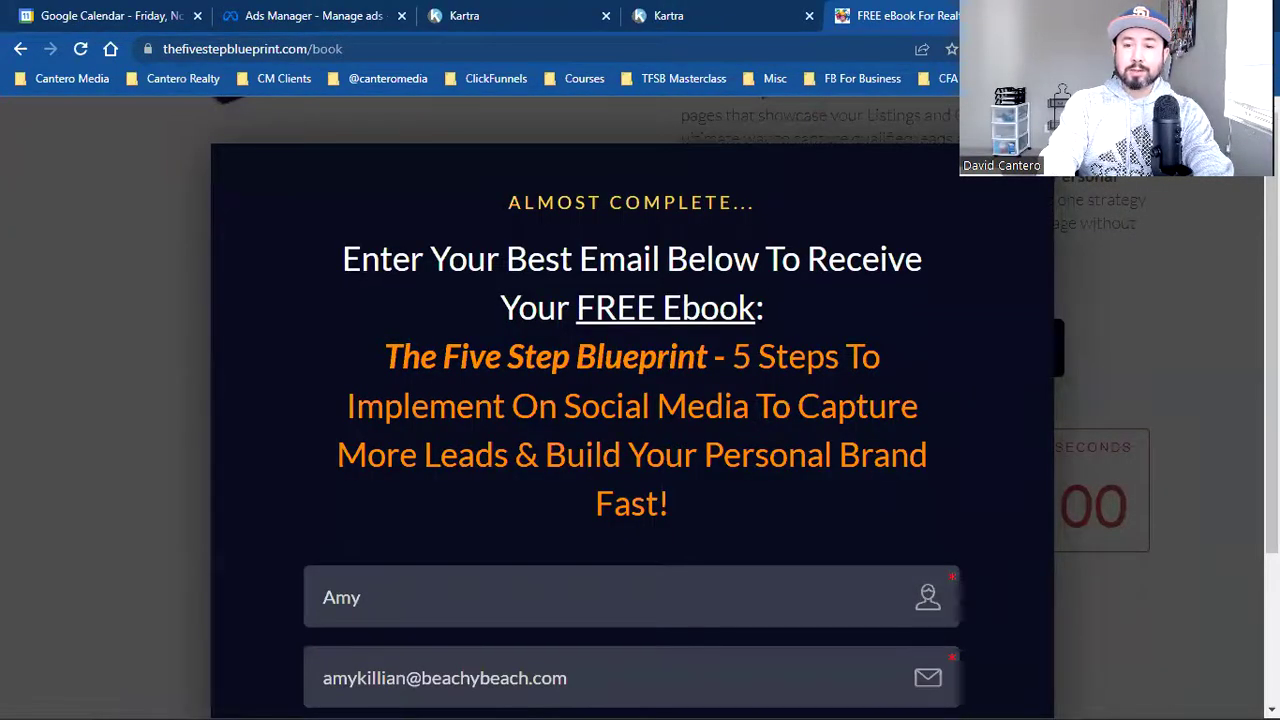
{"action": "key", "text": "ctrl+w"}
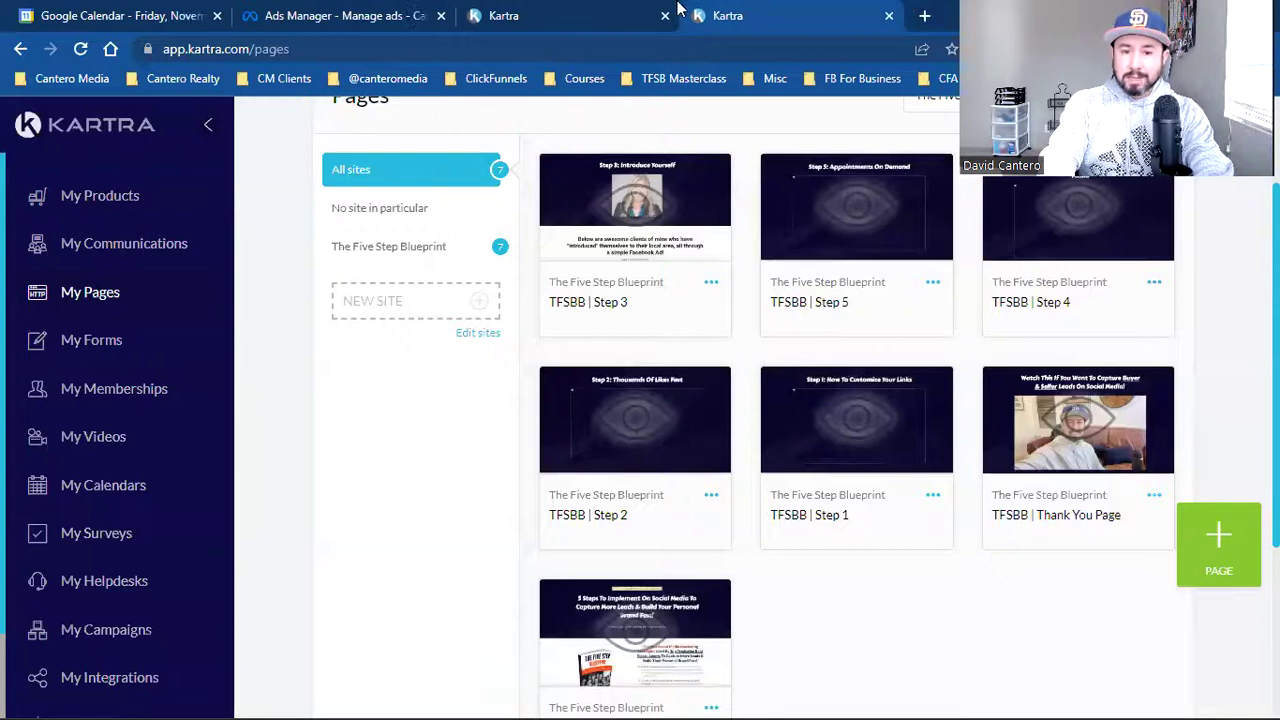
{"action": "left_click", "coordinate": [671, 9]}
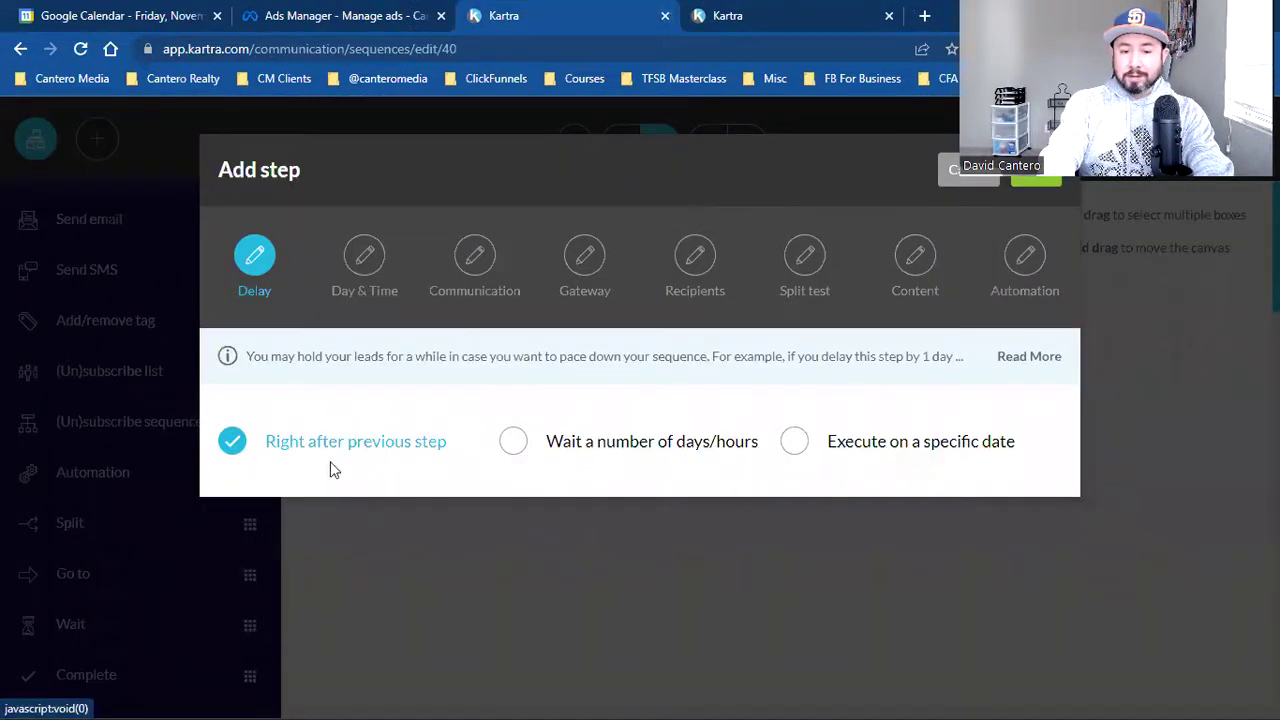
Schedule the email right after the previous step, allowed on all seven days at any time of the day
{"action": "left_click", "coordinate": [1028, 187]}
{"action": "scroll", "coordinate": [720, 390], "scroll_direction": "down", "scroll_amount": 1}
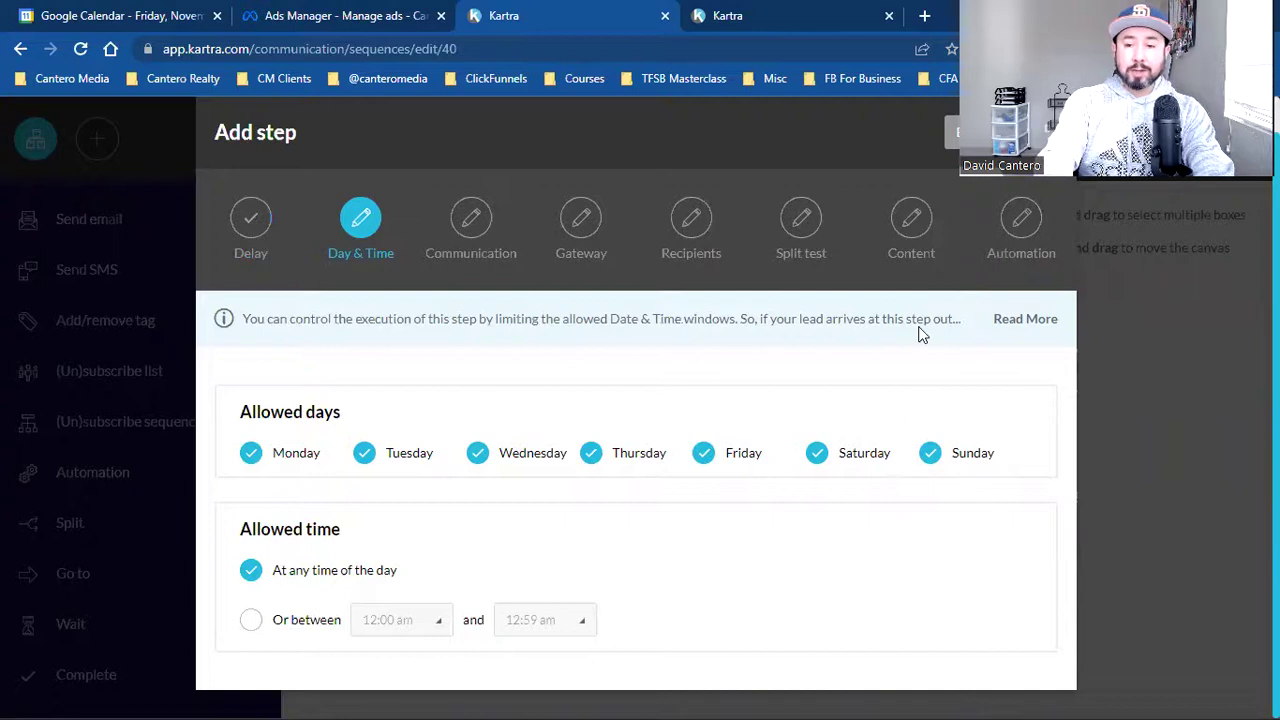
{"action": "left_click", "coordinate": [1030, 132]}
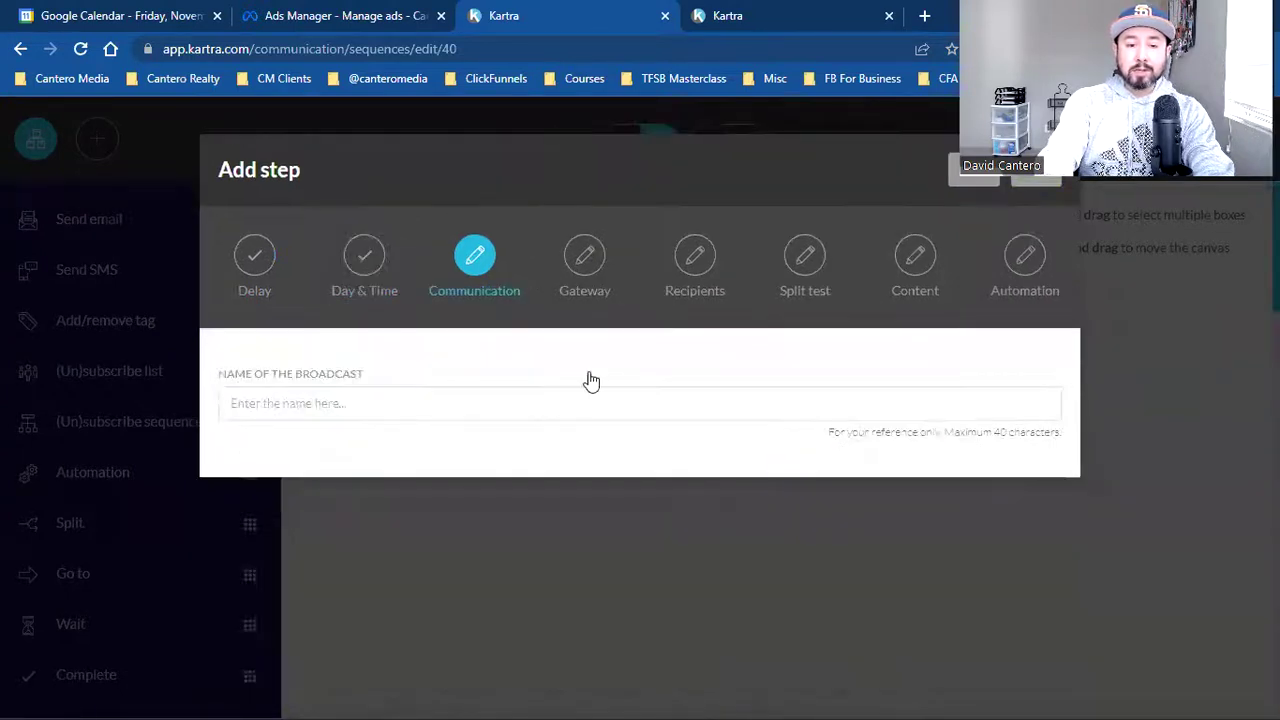
Name the broadcast "Here's your free ebook!", copy that name, and continue to the gateway settings
{"action": "left_click", "coordinate": [538, 403]}
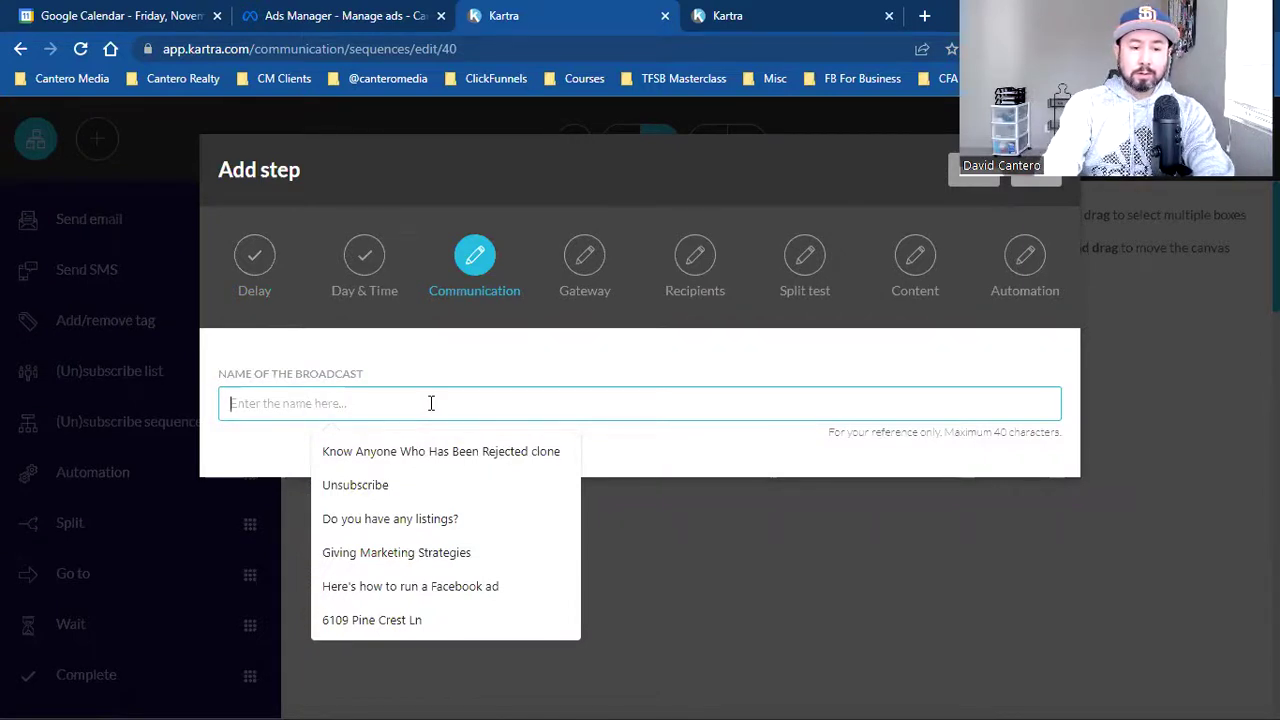
{"action": "type", "text": "Here's your"}
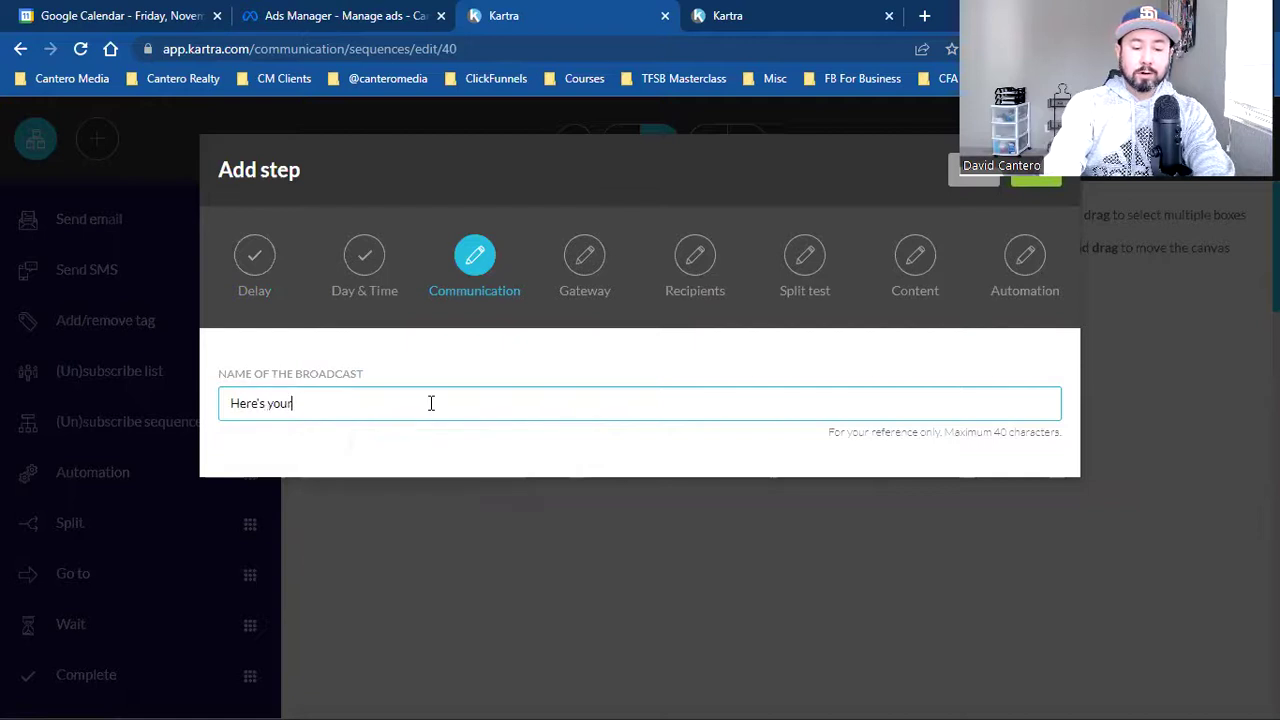
{"action": "type", "text": " free e"}
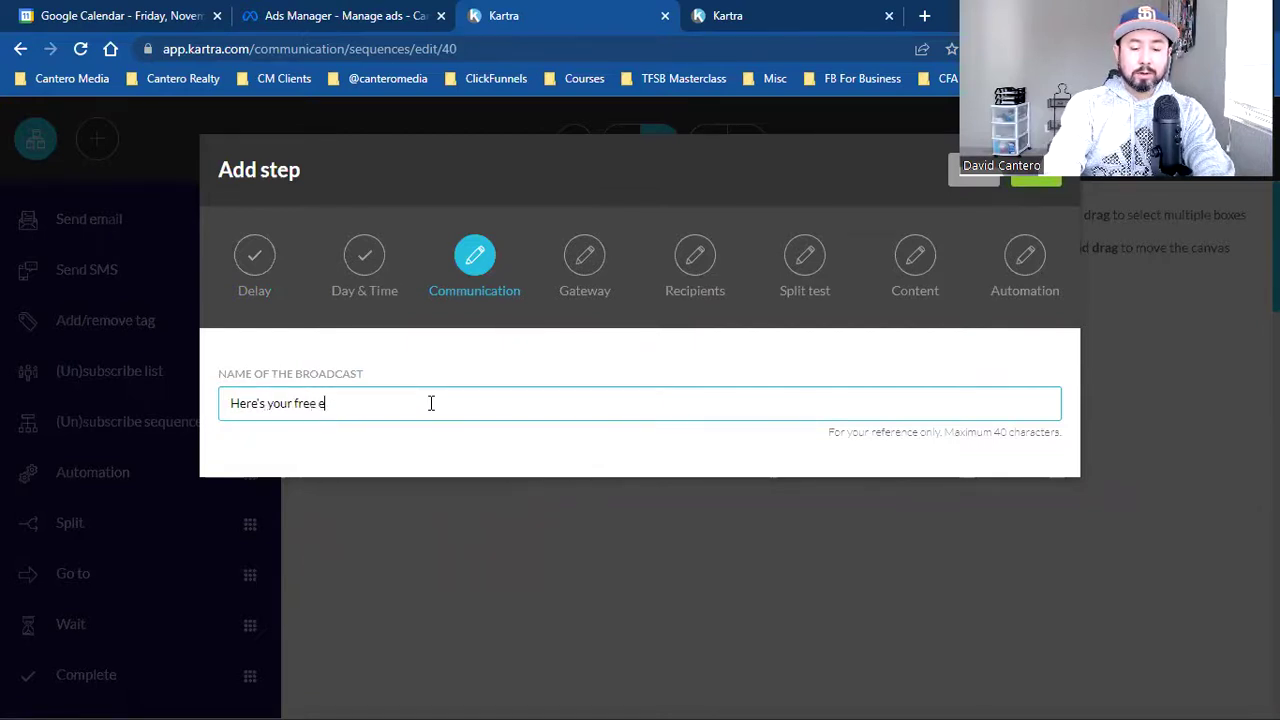
{"action": "type", "text": "book!"}
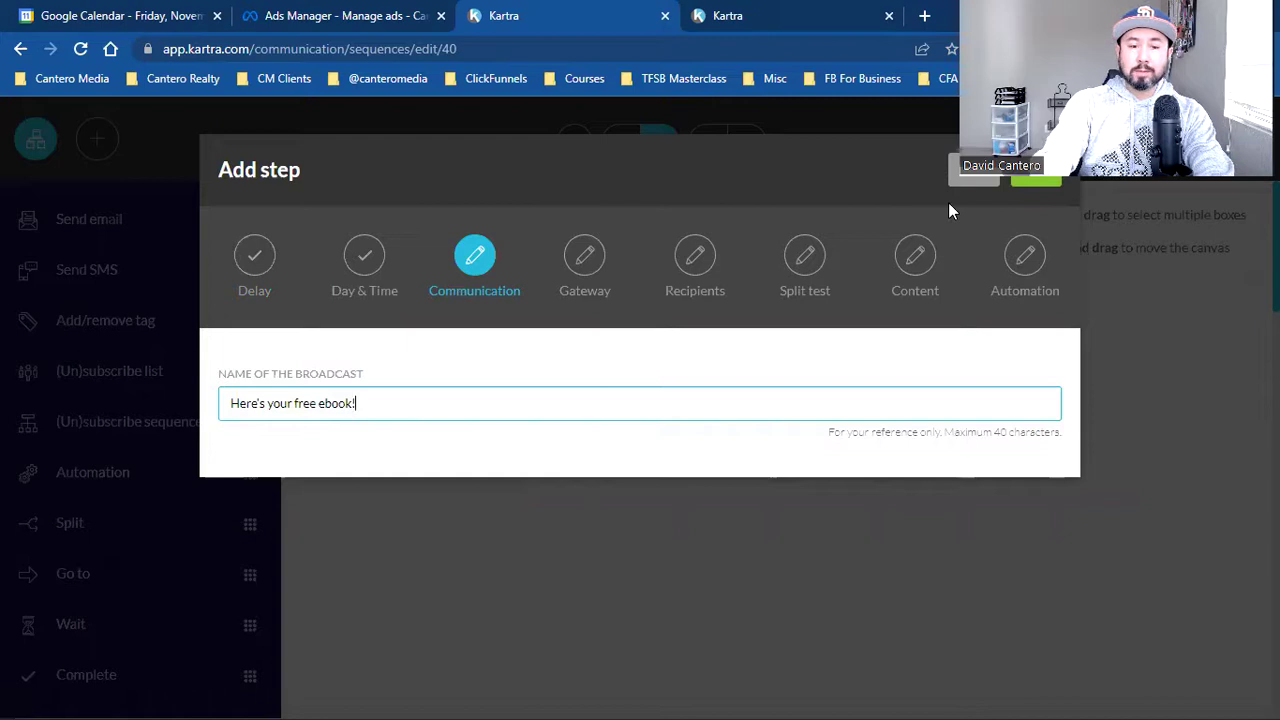
{"action": "triple_click", "coordinate": [307, 402]}
{"action": "right_click", "coordinate": [307, 402]}
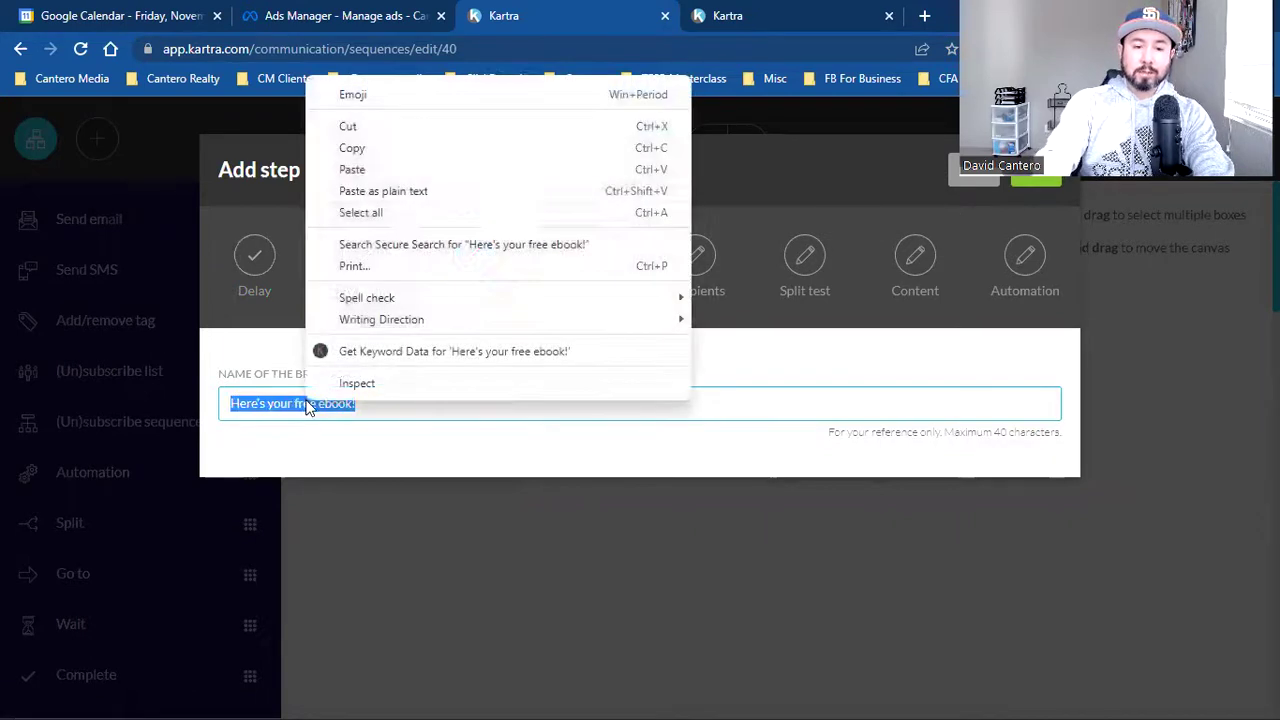
{"action": "left_click", "coordinate": [419, 148]}
{"action": "left_click", "coordinate": [1018, 184]}
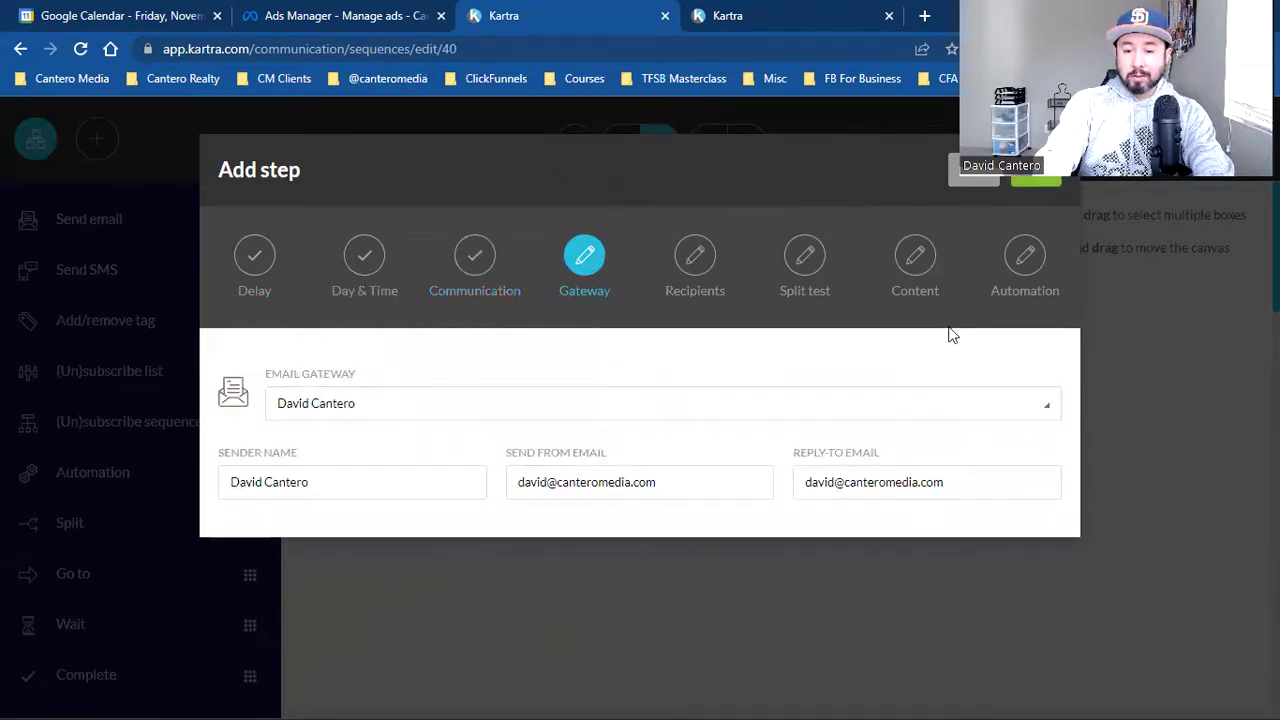
Keep the default email gateway and set the recipients condition to Anyone reaching this step
{"action": "left_click", "coordinate": [1030, 180]}
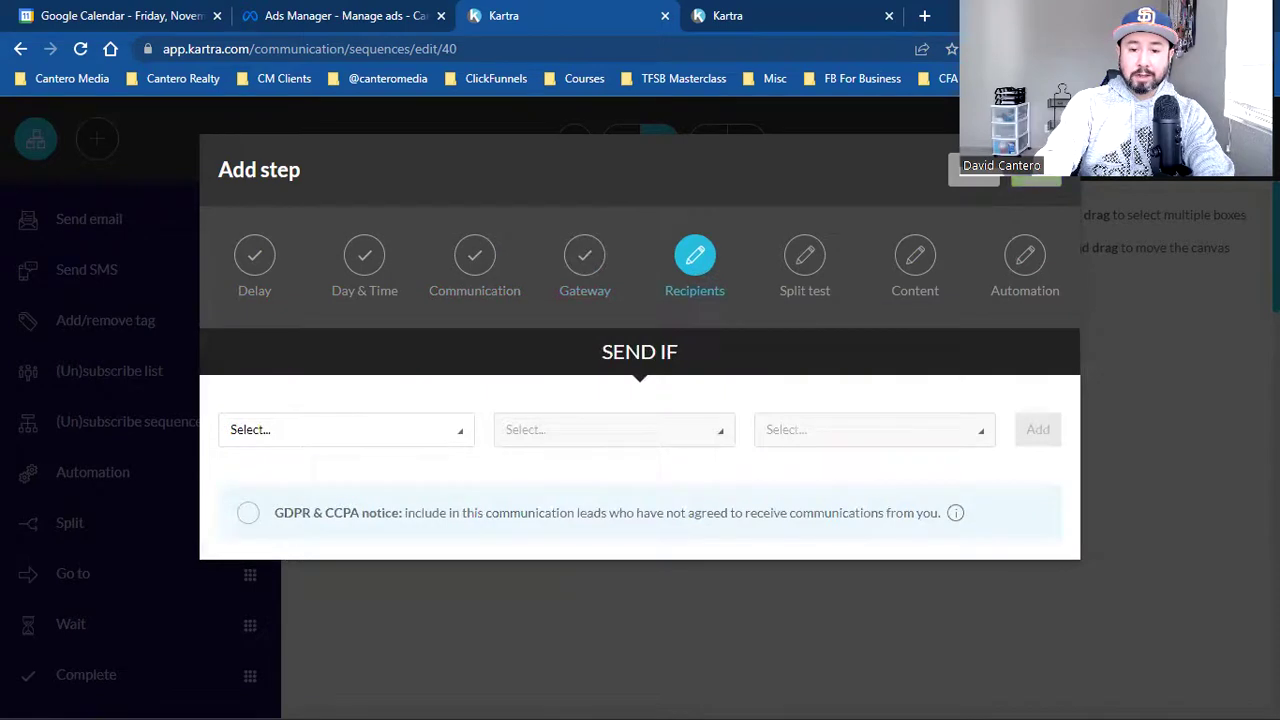
{"action": "left_click", "coordinate": [380, 450]}
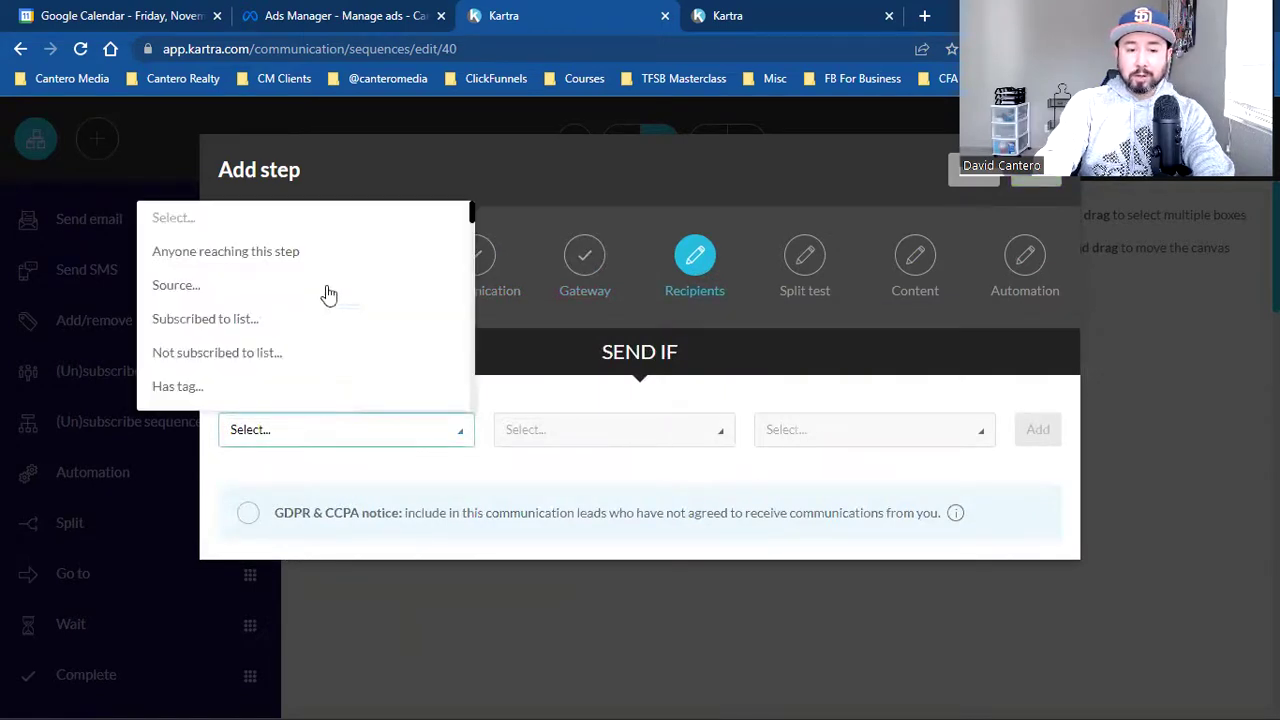
{"action": "left_click", "coordinate": [266, 252]}
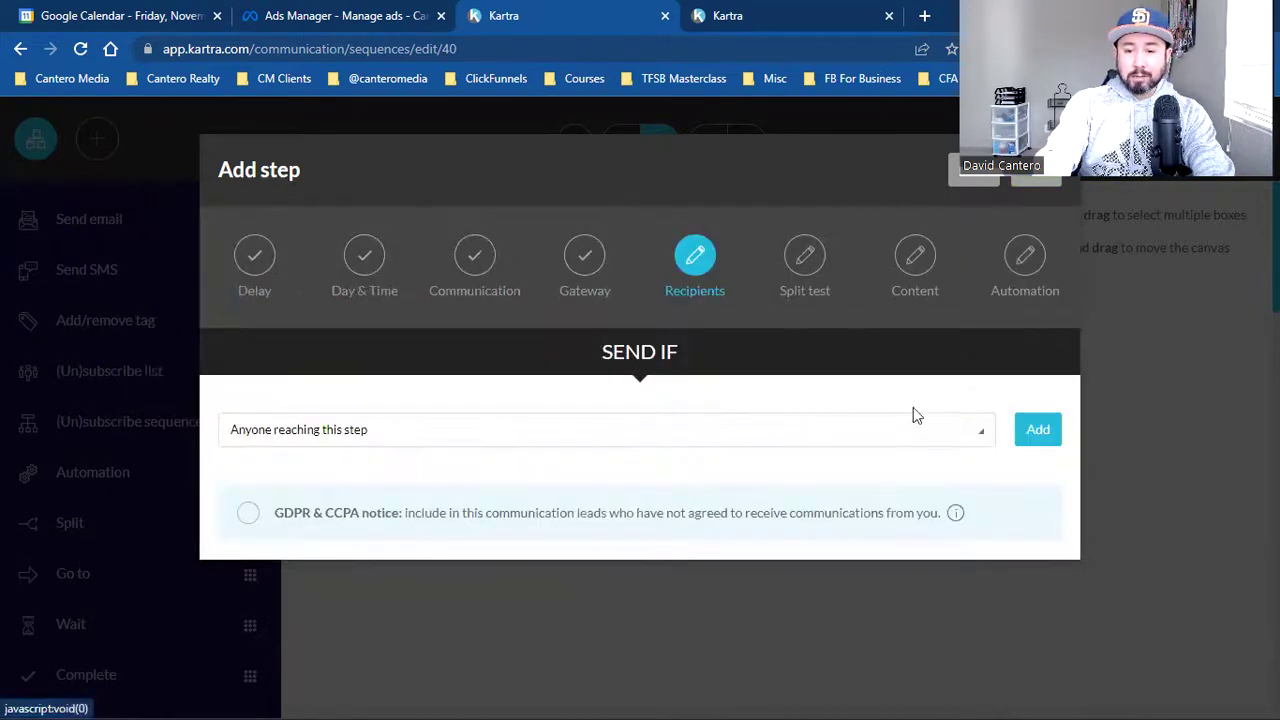
{"action": "left_click", "coordinate": [1036, 430]}
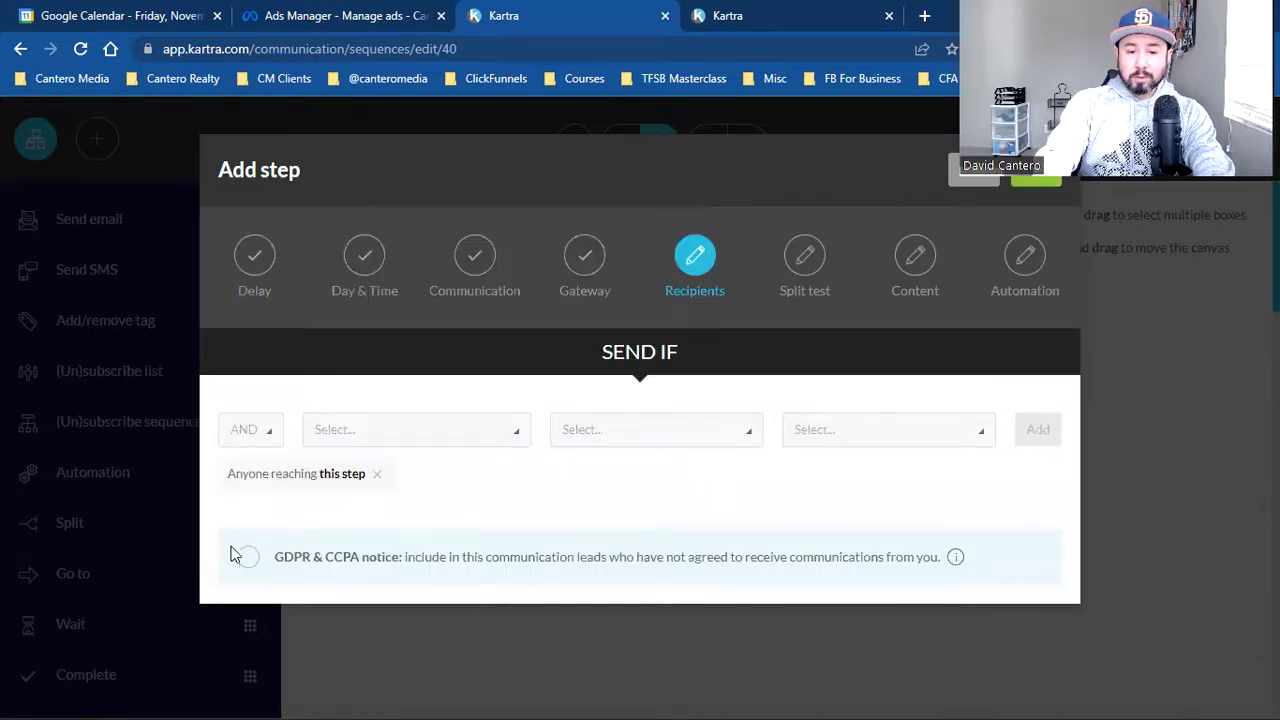
{"action": "left_click", "coordinate": [1030, 178]}
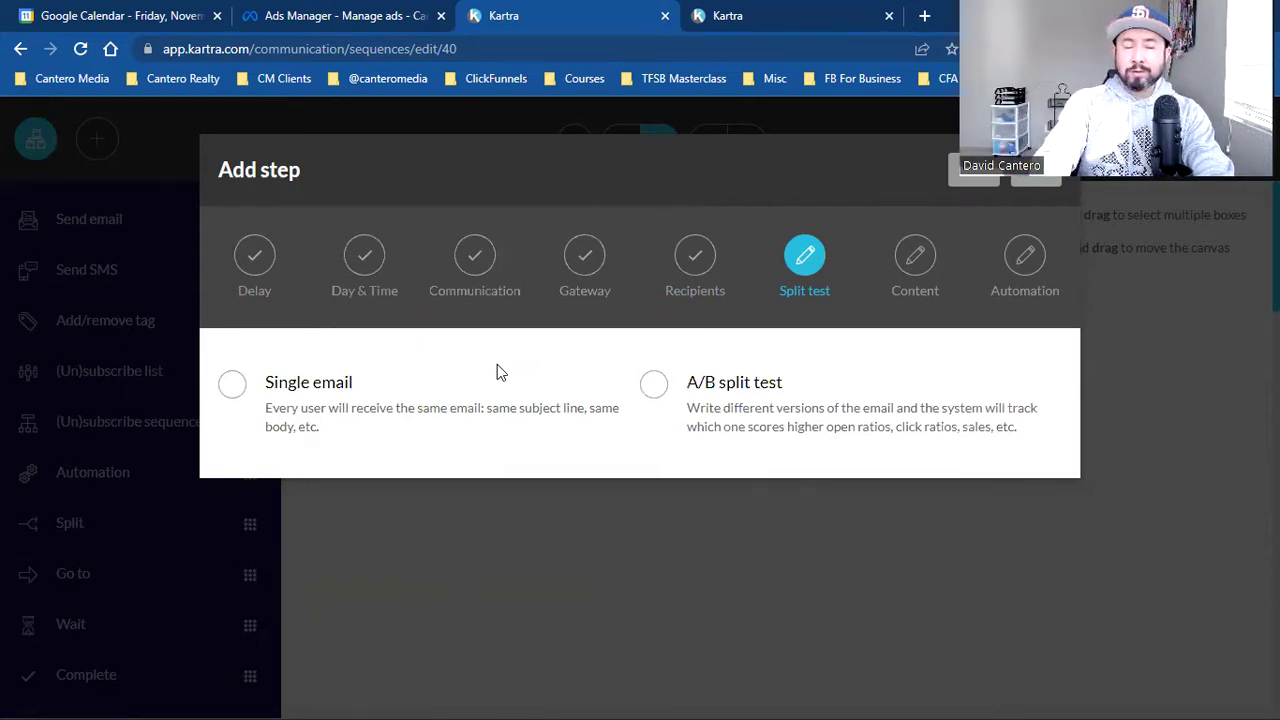
Choose Single email instead of a split test, and switch the content editor to Advanced with the design templates expanded
{"action": "left_click", "coordinate": [253, 395]}
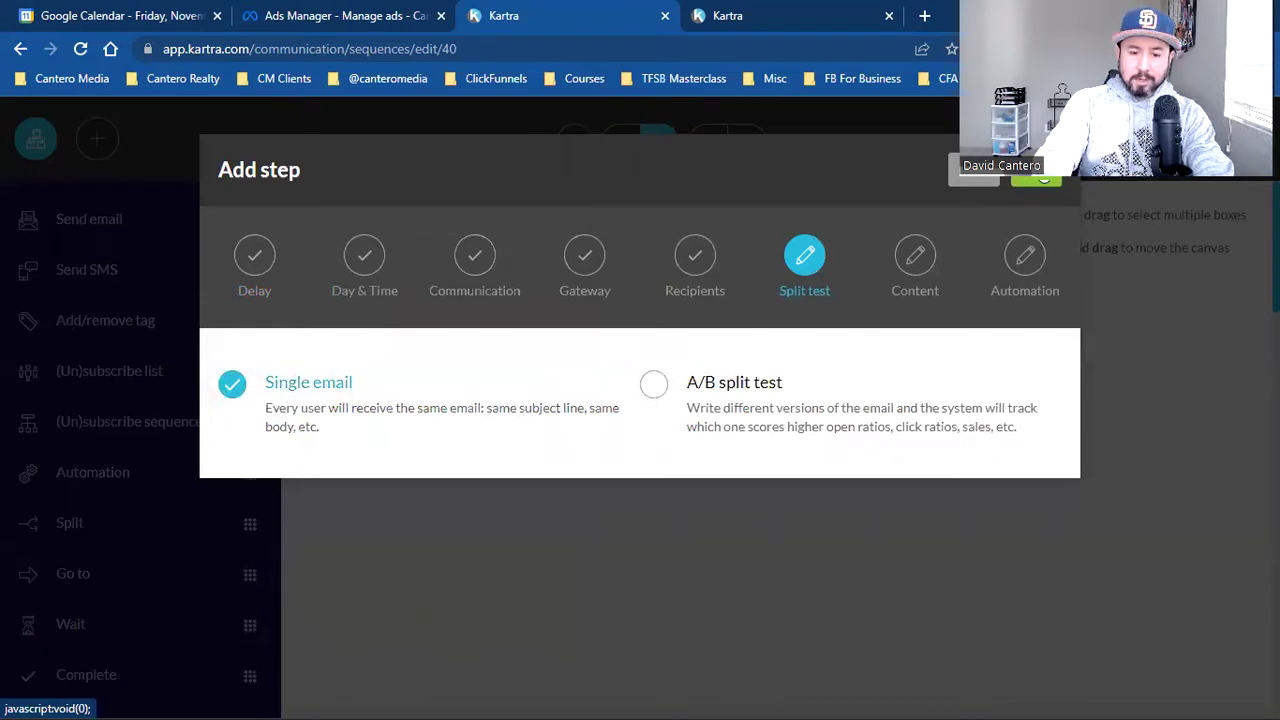
{"action": "left_click", "coordinate": [1040, 178]}
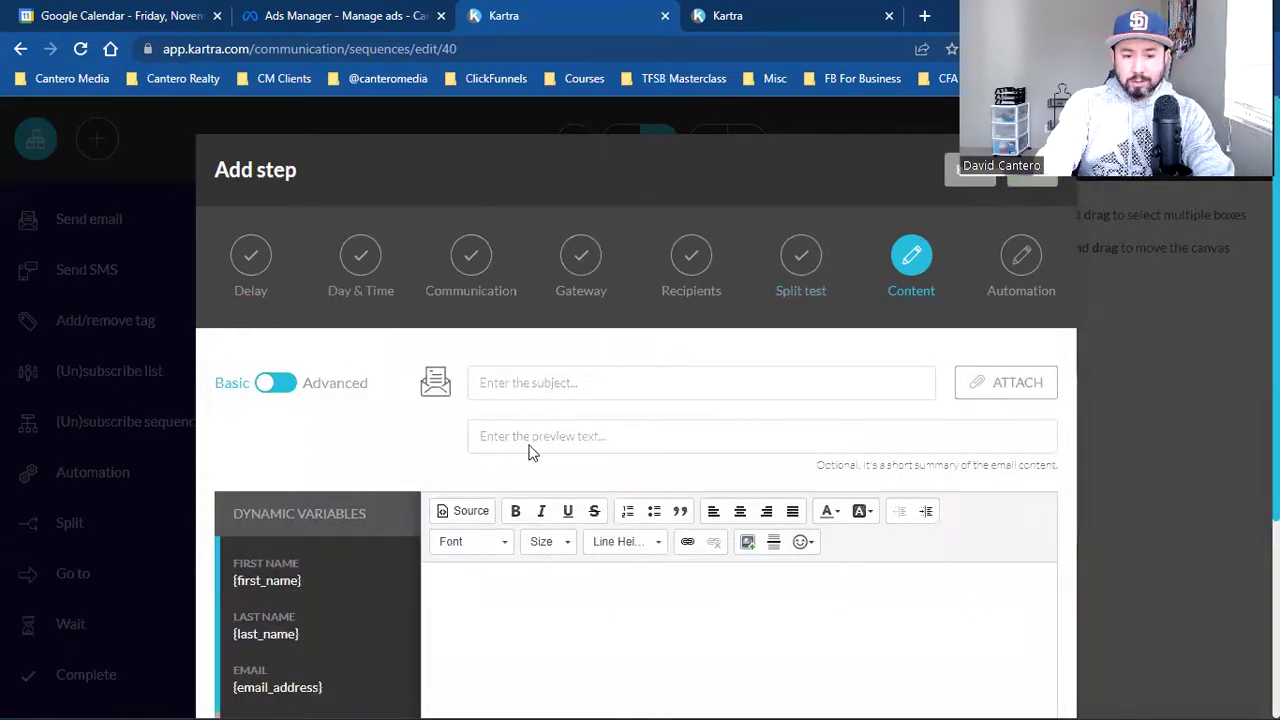
{"action": "left_click", "coordinate": [282, 383]}
{"action": "scroll", "coordinate": [332, 487], "scroll_direction": "down", "scroll_amount": 2}
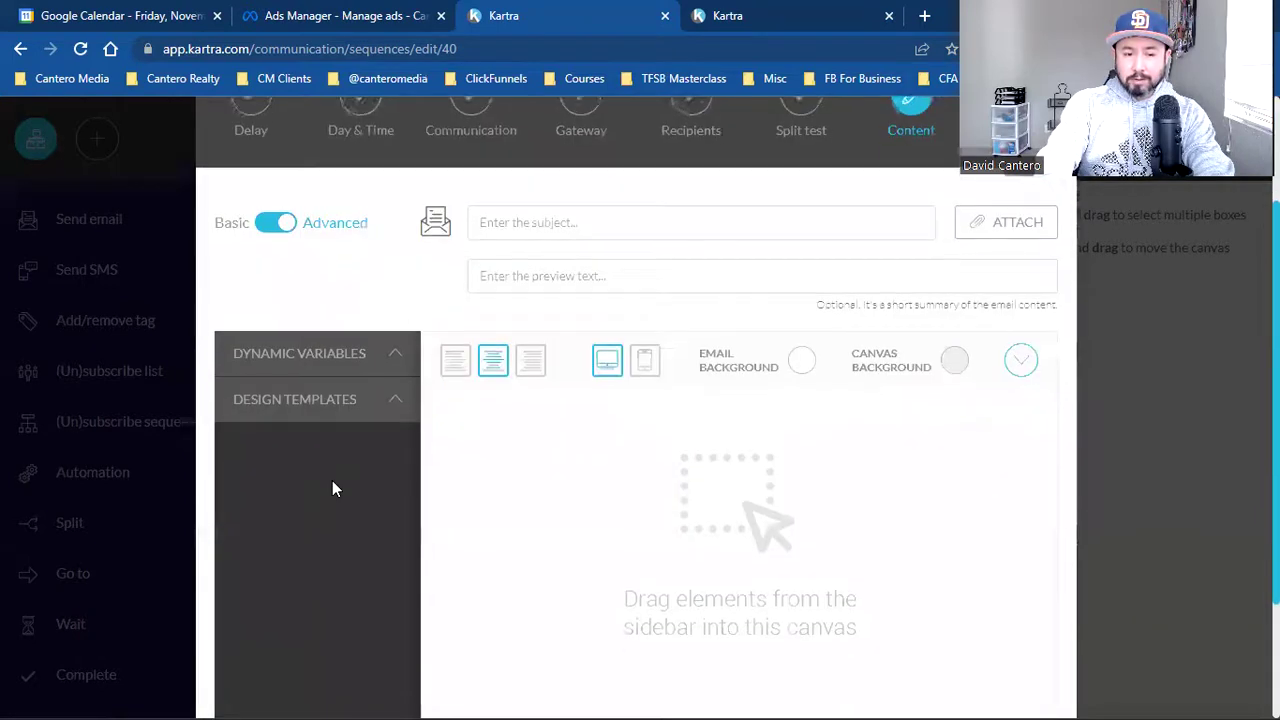
{"action": "left_click", "coordinate": [332, 397]}
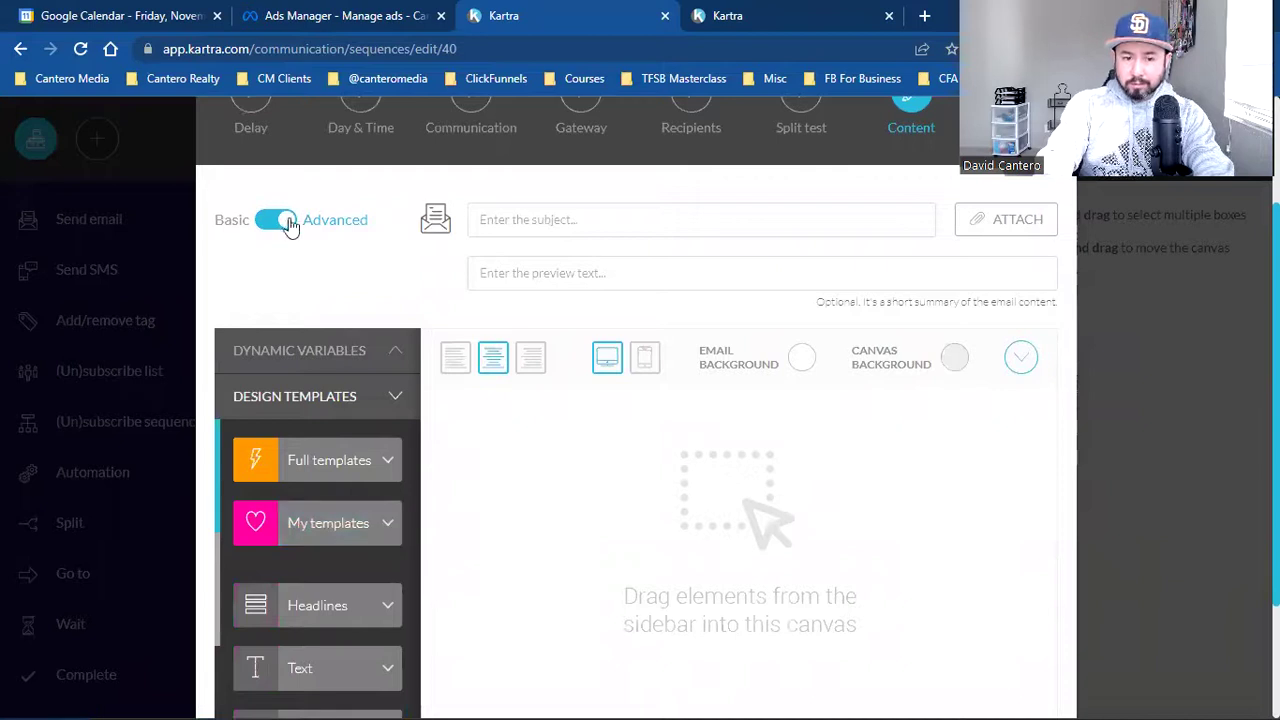
{"action": "left_click", "coordinate": [318, 397]}
{"action": "left_click", "coordinate": [318, 397]}
{"action": "scroll", "coordinate": [321, 480], "scroll_direction": "down", "scroll_amount": 1}
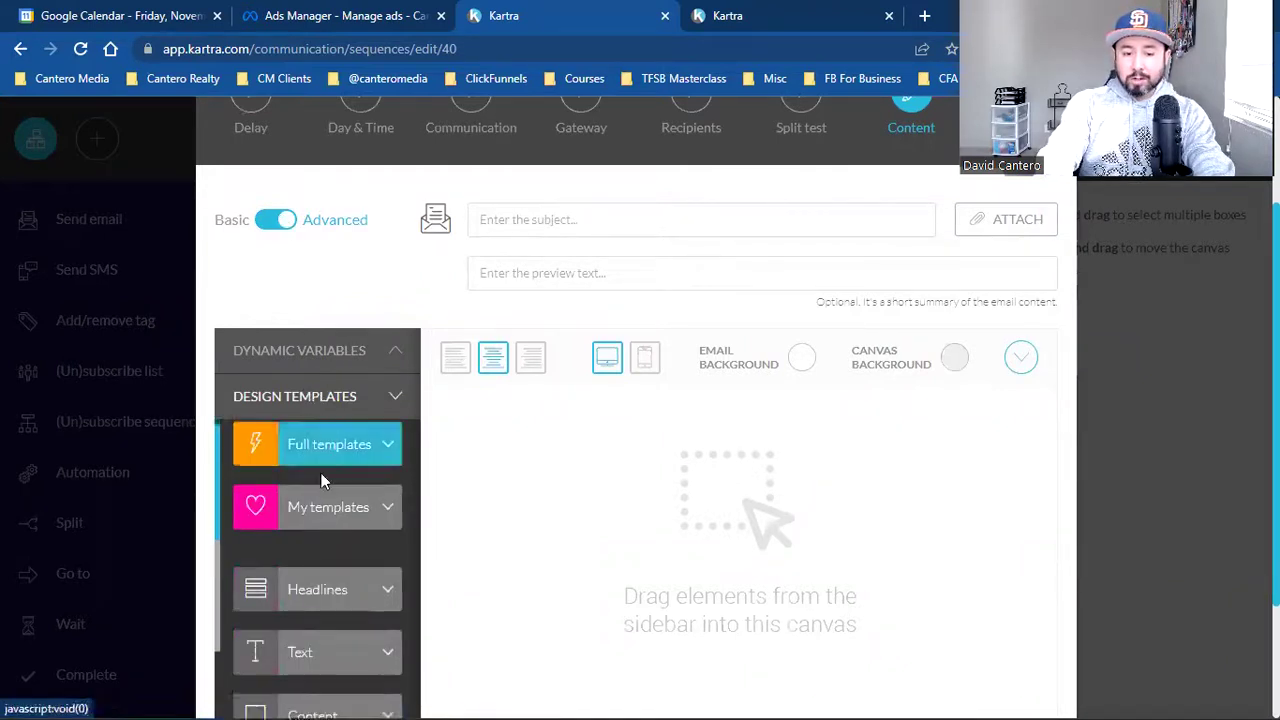
Browse the full email templates to compare their layouts, and return to the design template categories
{"action": "left_click", "coordinate": [320, 449]}
{"action": "scroll", "coordinate": [369, 343], "scroll_direction": "down", "scroll_amount": 2}
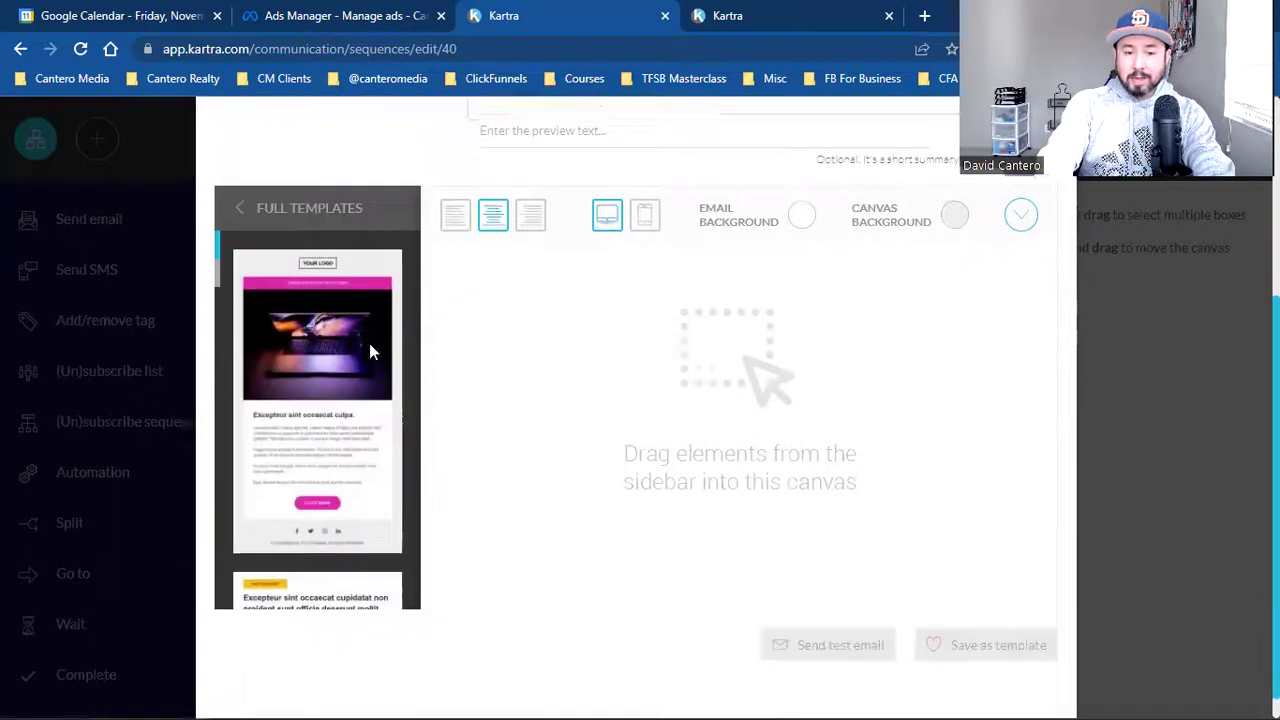
{"action": "scroll", "coordinate": [334, 396], "scroll_direction": "down", "scroll_amount": 3}
{"action": "scroll", "coordinate": [334, 398], "scroll_direction": "down", "scroll_amount": 15}
{"action": "scroll", "coordinate": [334, 398], "scroll_direction": "down", "scroll_amount": 15}
{"action": "scroll", "coordinate": [334, 398], "scroll_direction": "down", "scroll_amount": 1}
{"action": "scroll", "coordinate": [330, 330], "scroll_direction": "down", "scroll_amount": 1}
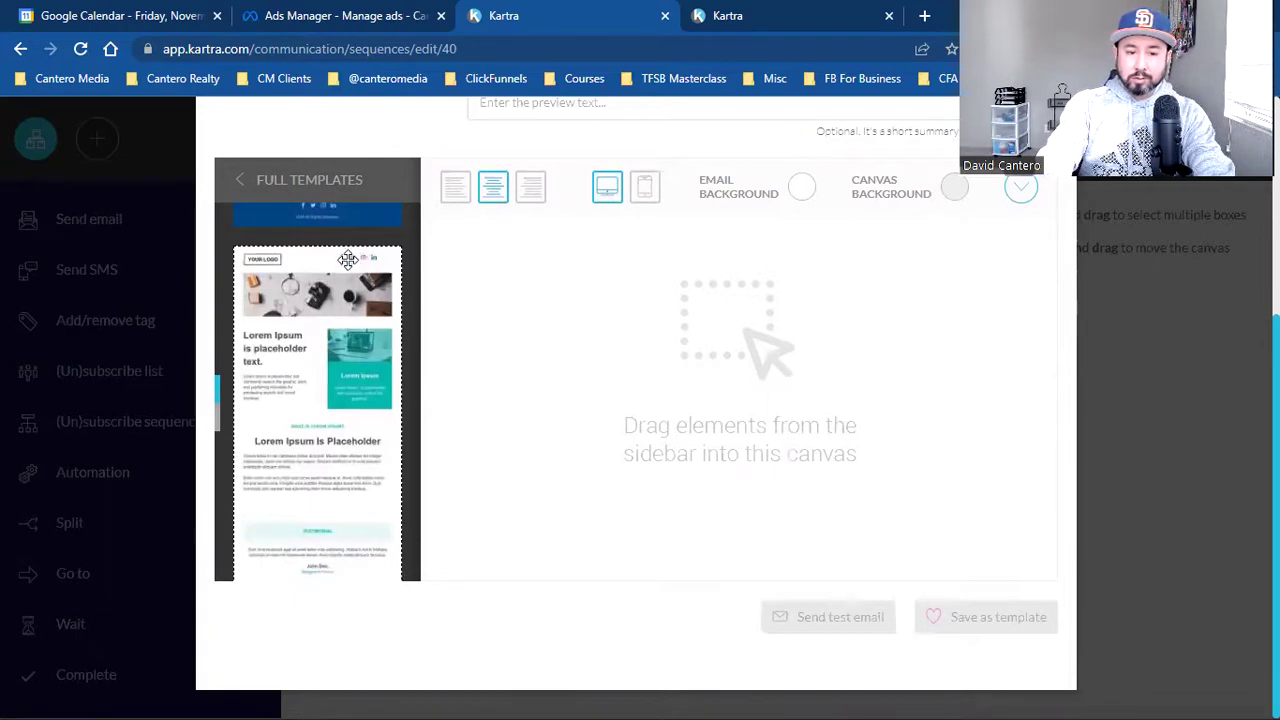
{"action": "scroll", "coordinate": [320, 405], "scroll_direction": "down", "scroll_amount": 3}
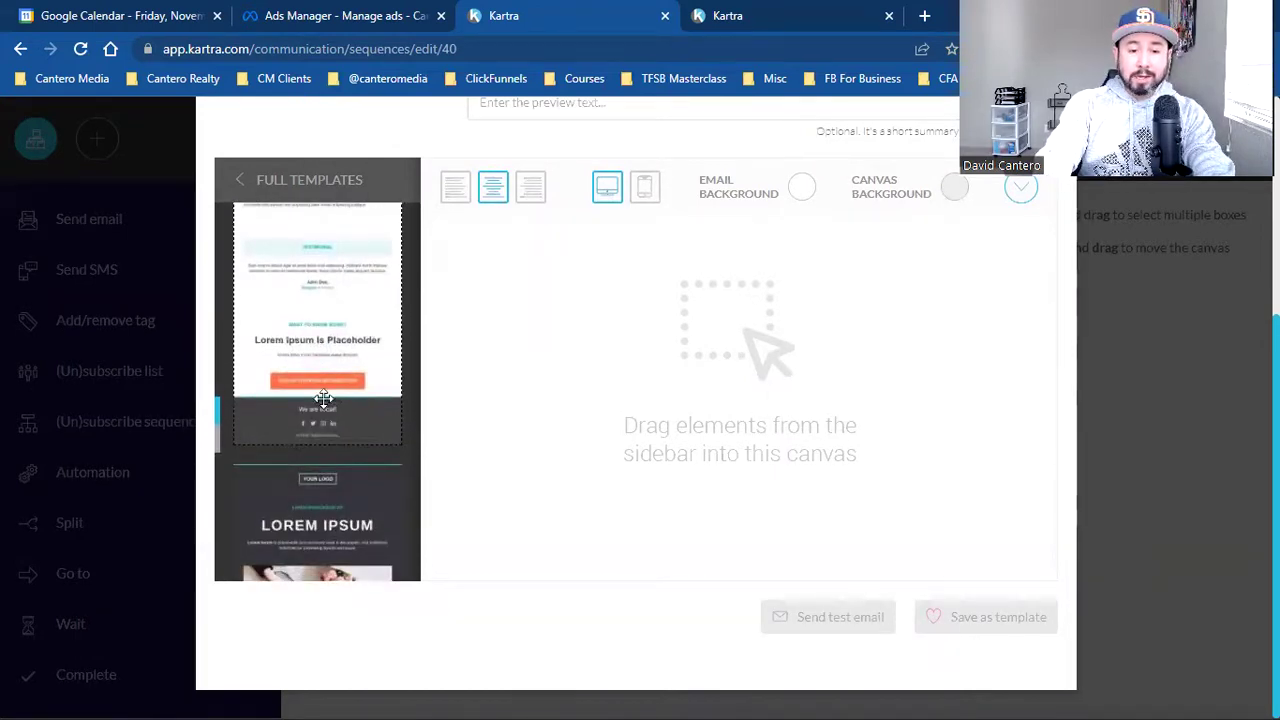
{"action": "scroll", "coordinate": [329, 463], "scroll_direction": "down", "scroll_amount": 4}
{"action": "scroll", "coordinate": [330, 467], "scroll_direction": "down", "scroll_amount": 8}
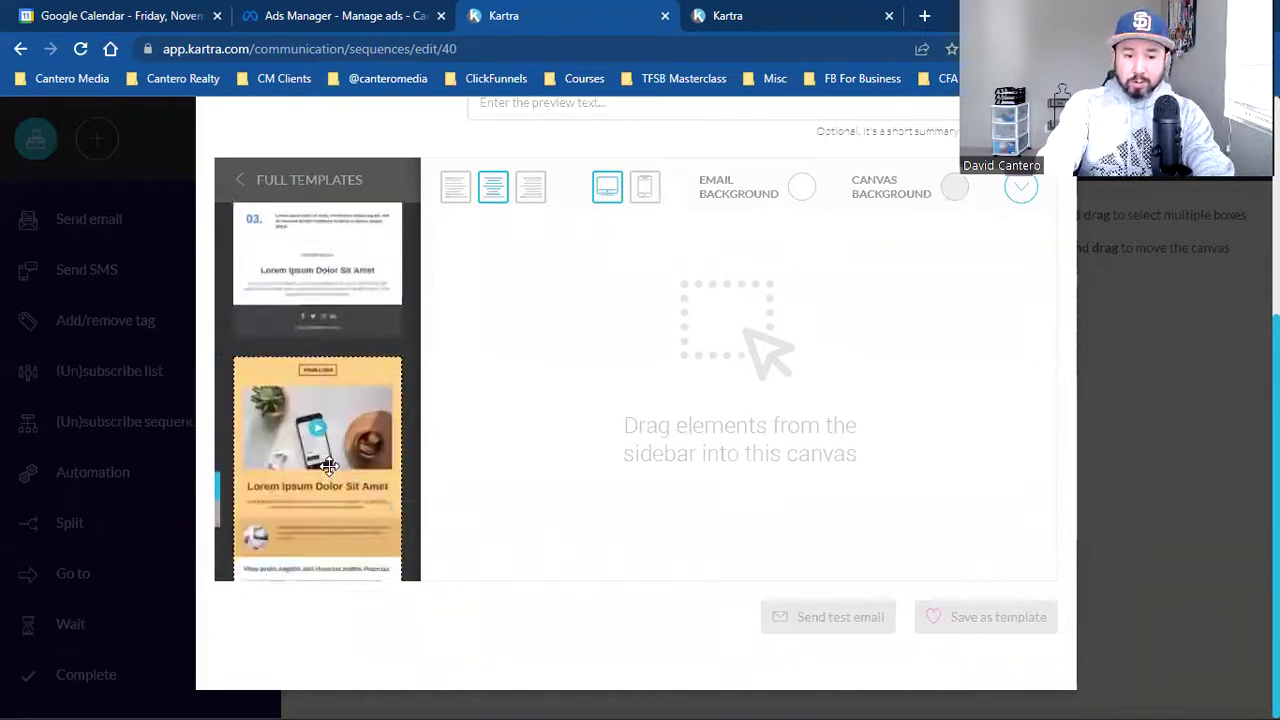
{"action": "scroll", "coordinate": [329, 465], "scroll_direction": "down", "scroll_amount": 3}
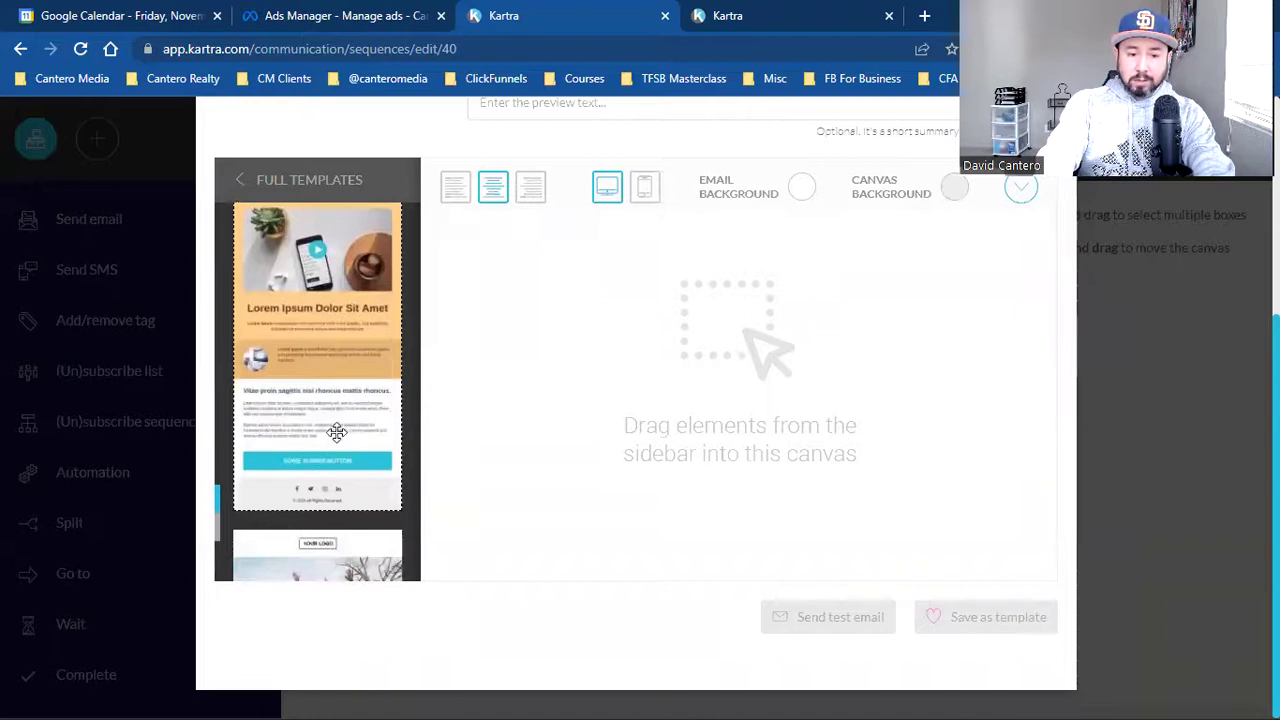
{"action": "scroll", "coordinate": [337, 432], "scroll_direction": "up", "scroll_amount": 1}
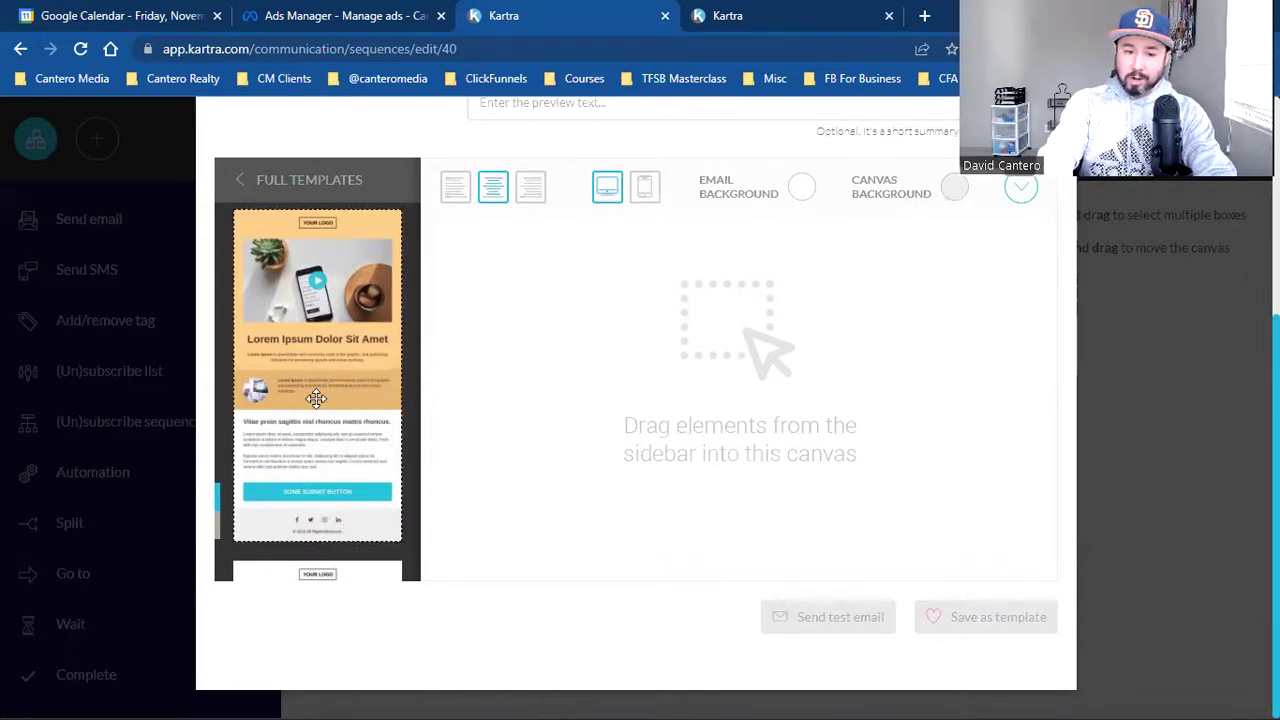
{"action": "scroll", "coordinate": [316, 399], "scroll_direction": "down", "scroll_amount": 10}
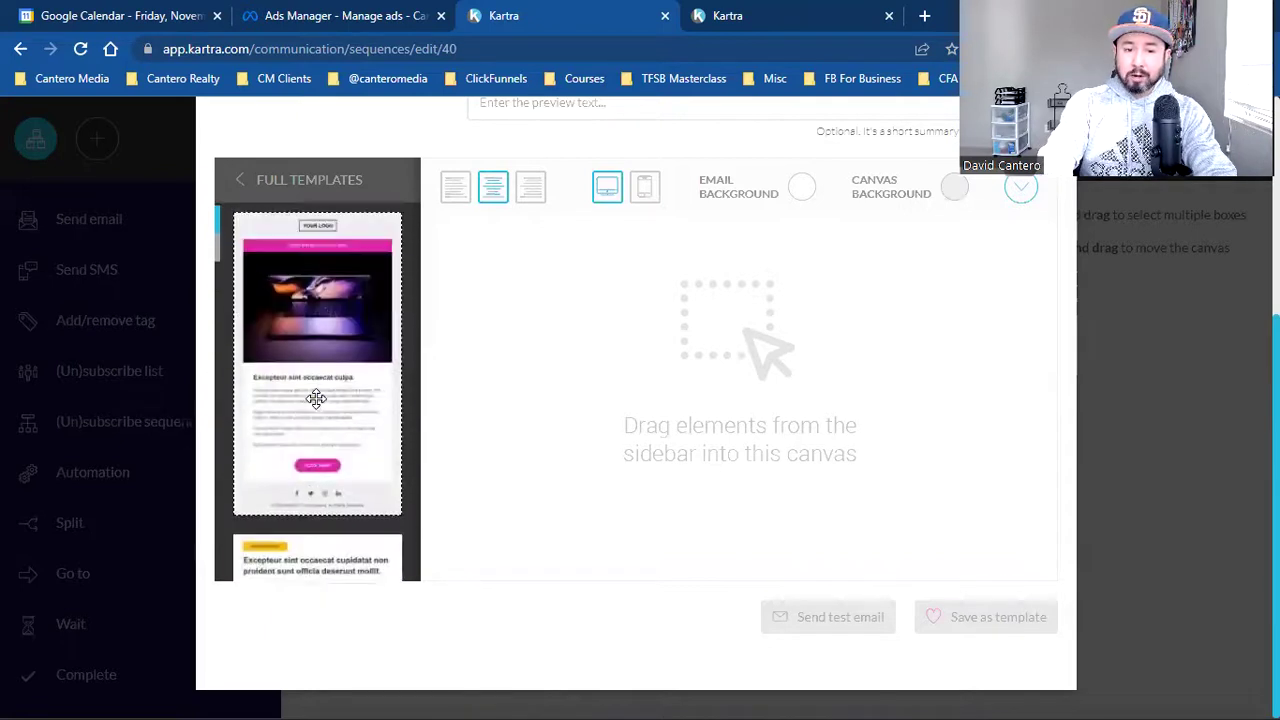
{"action": "scroll", "coordinate": [316, 399], "scroll_direction": "up", "scroll_amount": 3}
{"action": "scroll", "coordinate": [326, 283], "scroll_direction": "down", "scroll_amount": 2}
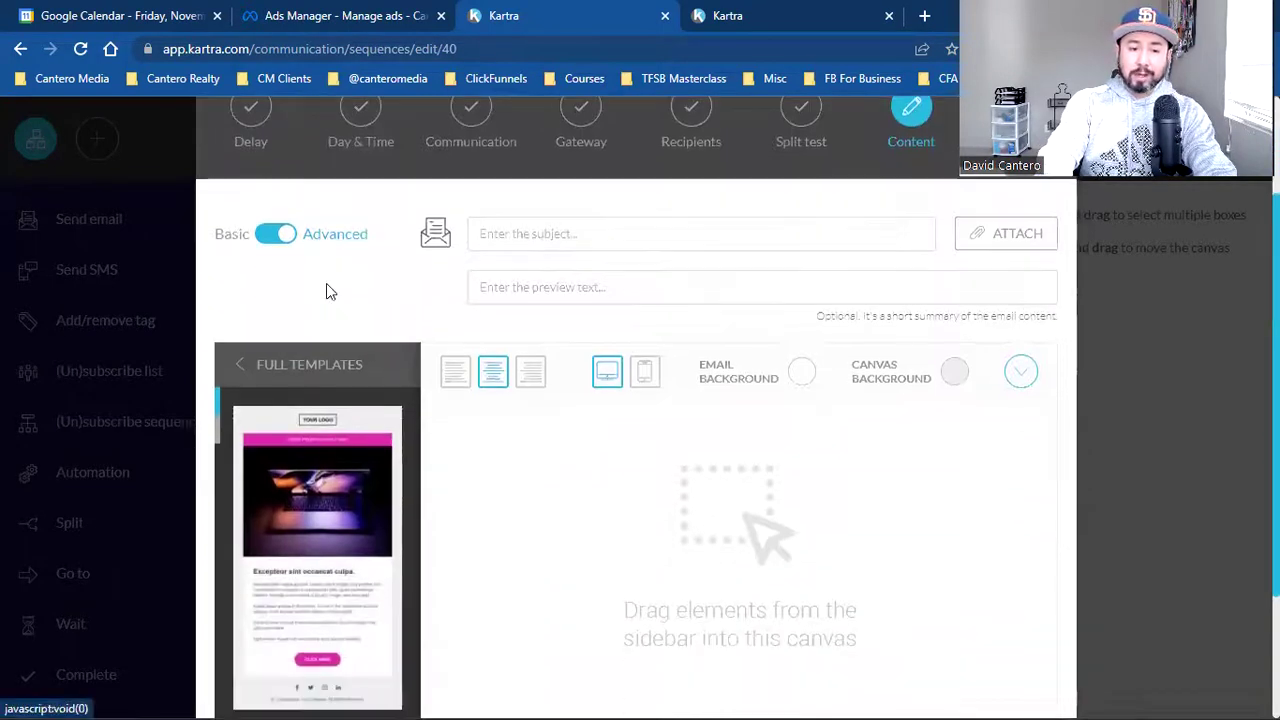
{"action": "left_click", "coordinate": [244, 368]}
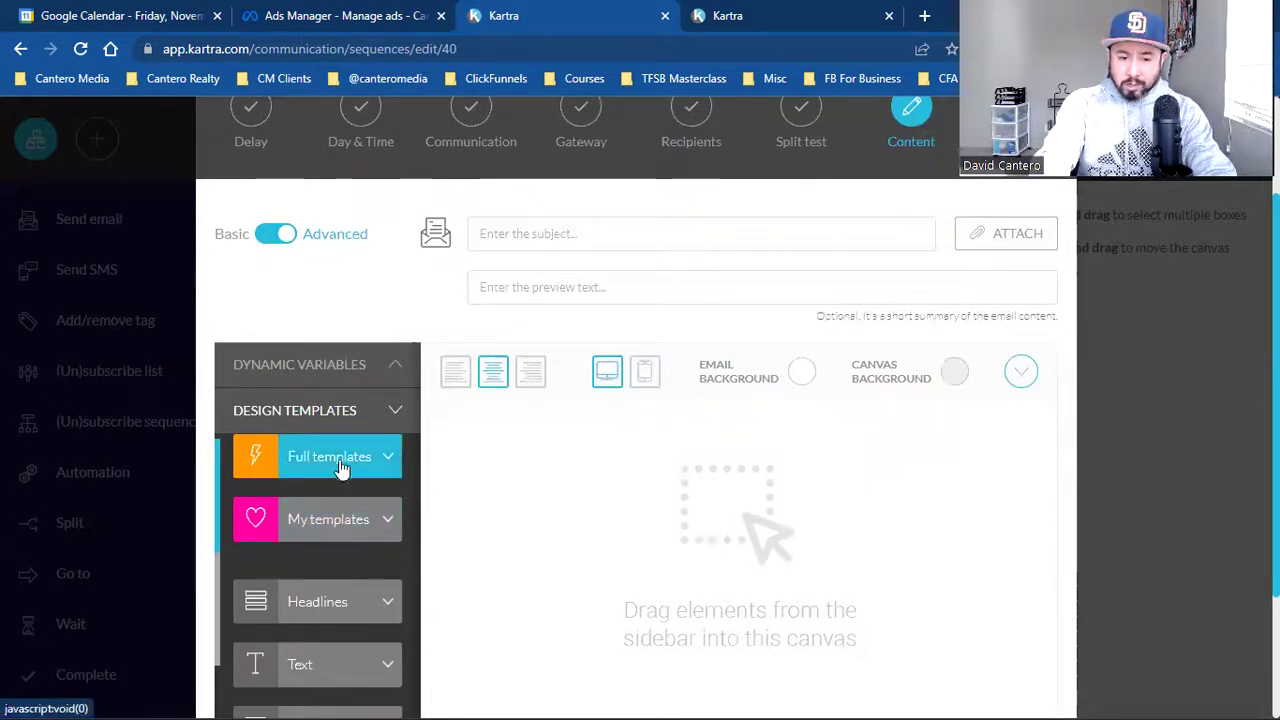
View the available button designs among the design templates and return to the category list
{"action": "scroll", "coordinate": [343, 540], "scroll_direction": "down", "scroll_amount": 4}
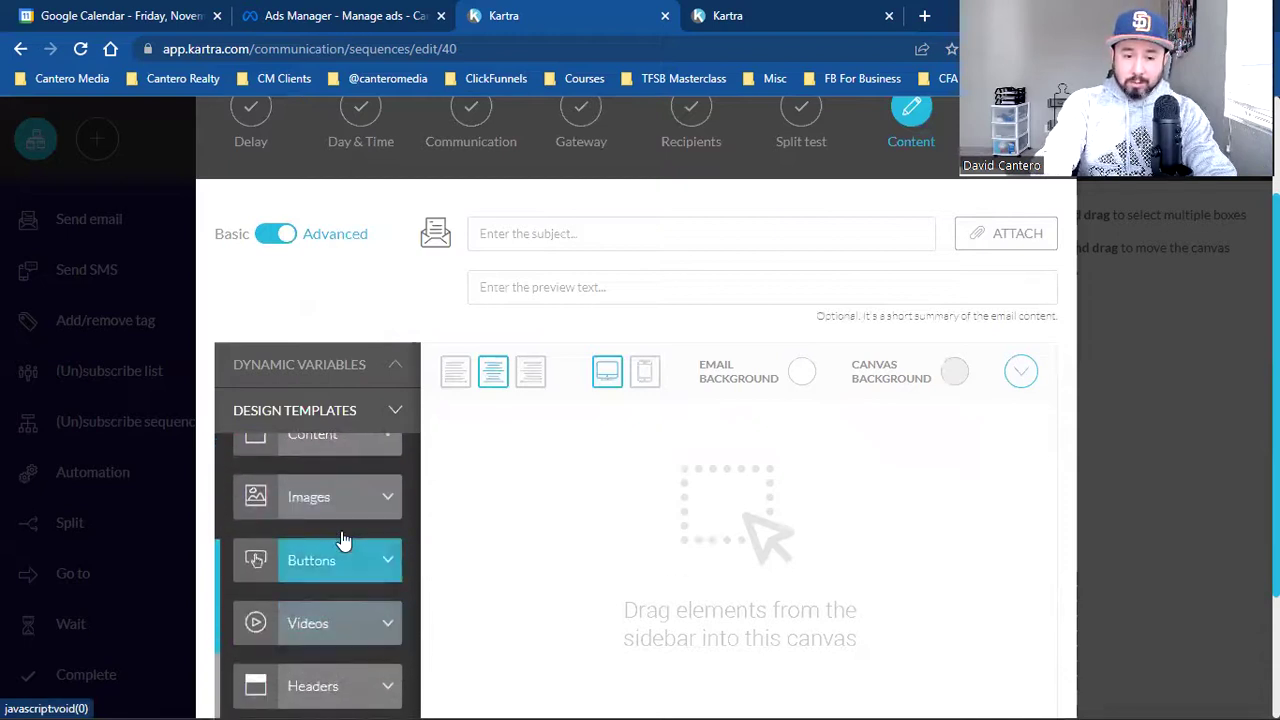
{"action": "left_click", "coordinate": [343, 540]}
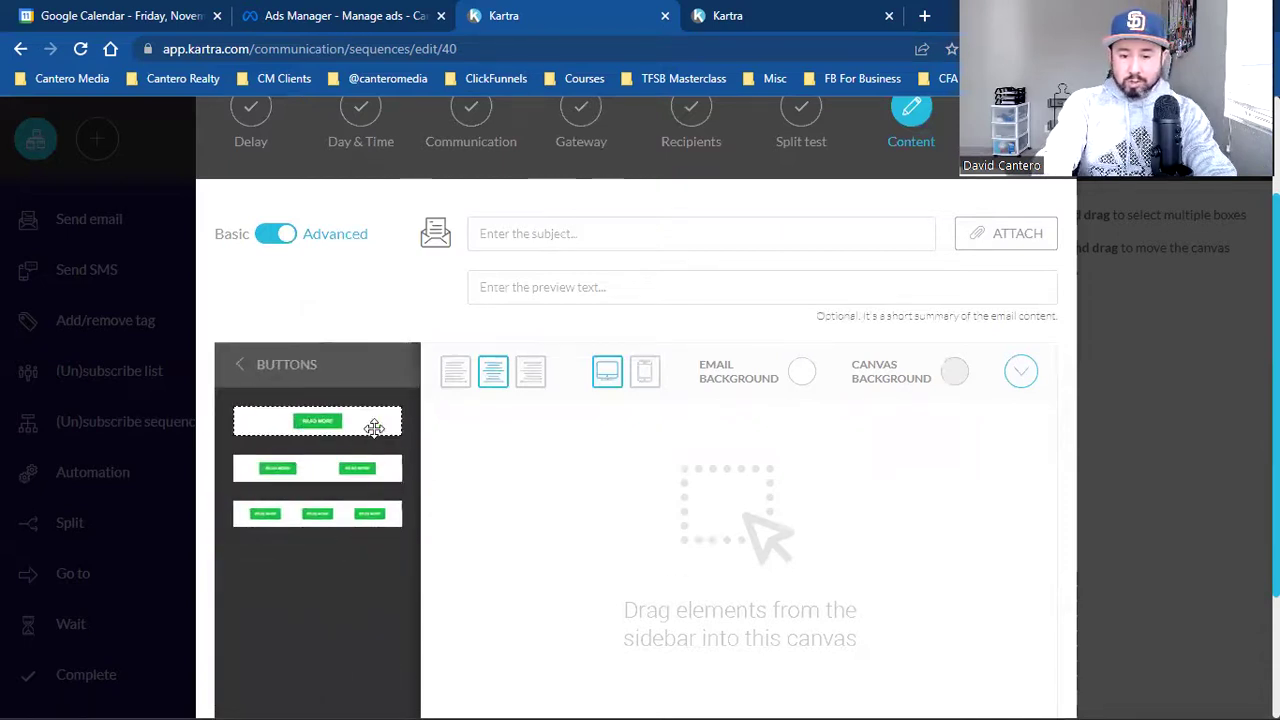
{"action": "left_click", "coordinate": [241, 366]}
Place the orange countdown timer with white circles on the empty email canvas
{"action": "scroll", "coordinate": [278, 507], "scroll_direction": "down", "scroll_amount": 4}
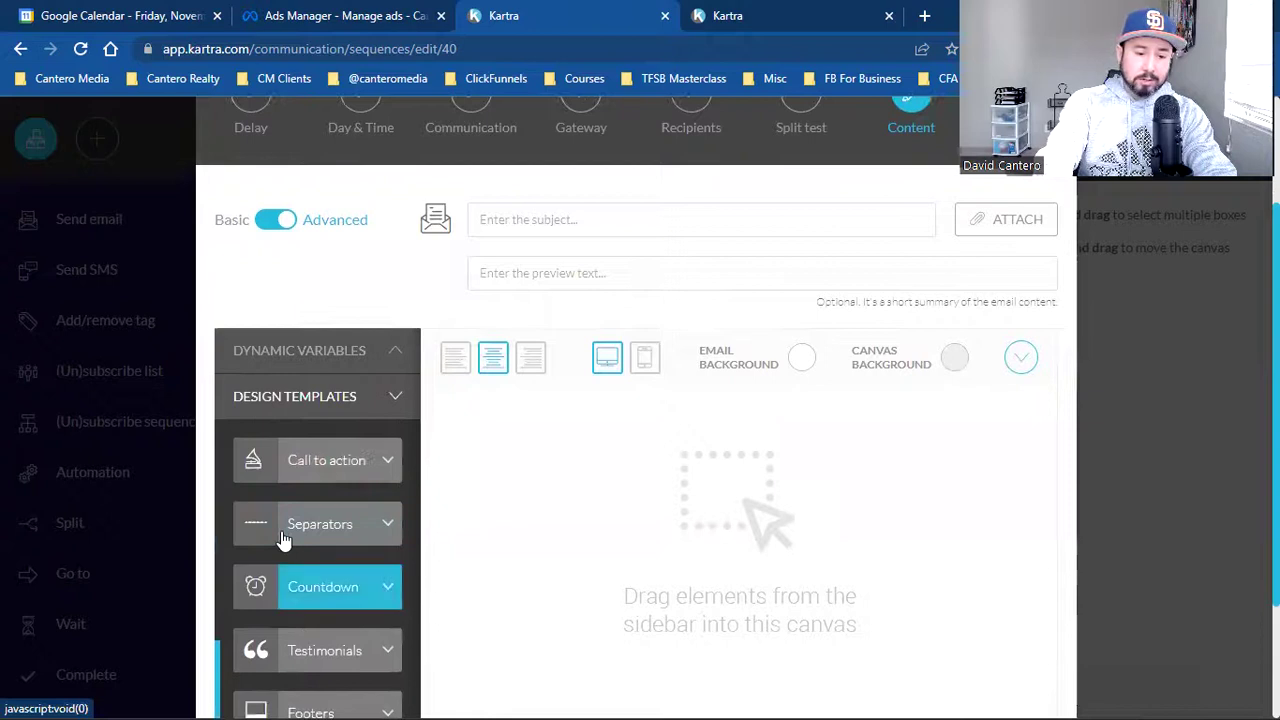
{"action": "left_click", "coordinate": [285, 585]}
{"action": "scroll", "coordinate": [284, 538], "scroll_direction": "down", "scroll_amount": 2}
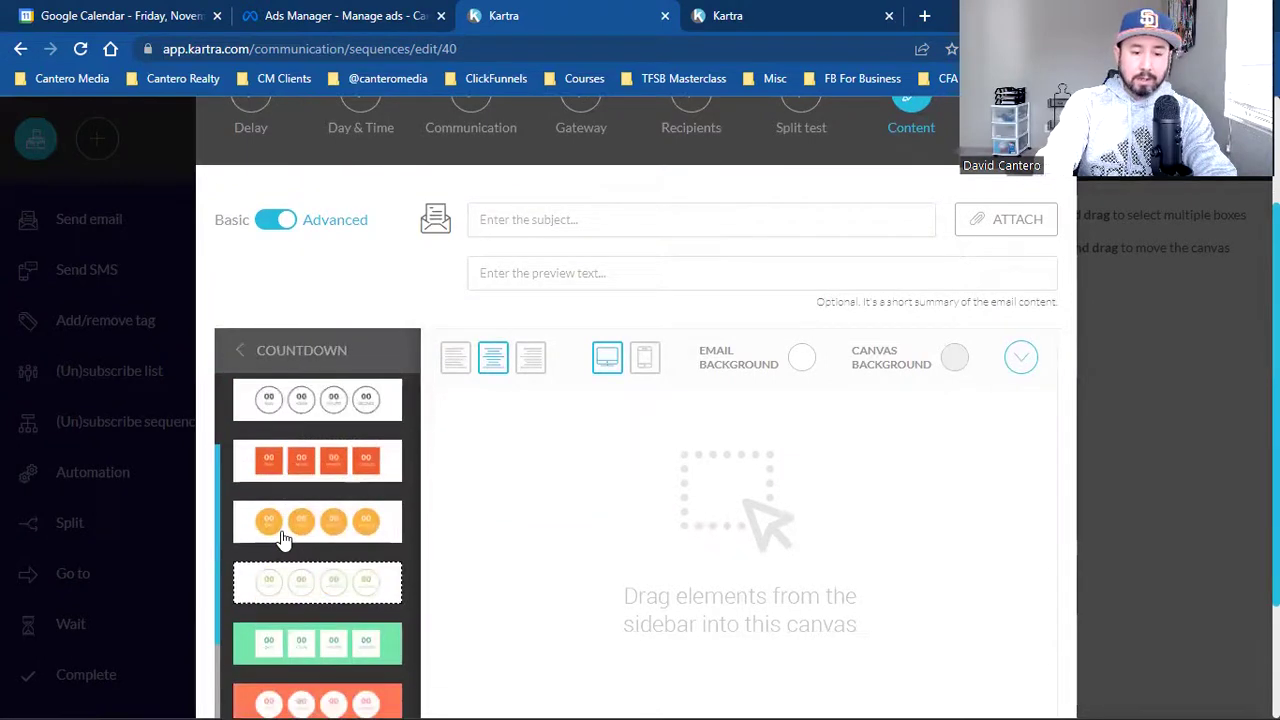
{"action": "scroll", "coordinate": [272, 645], "scroll_direction": "down", "scroll_amount": 2}
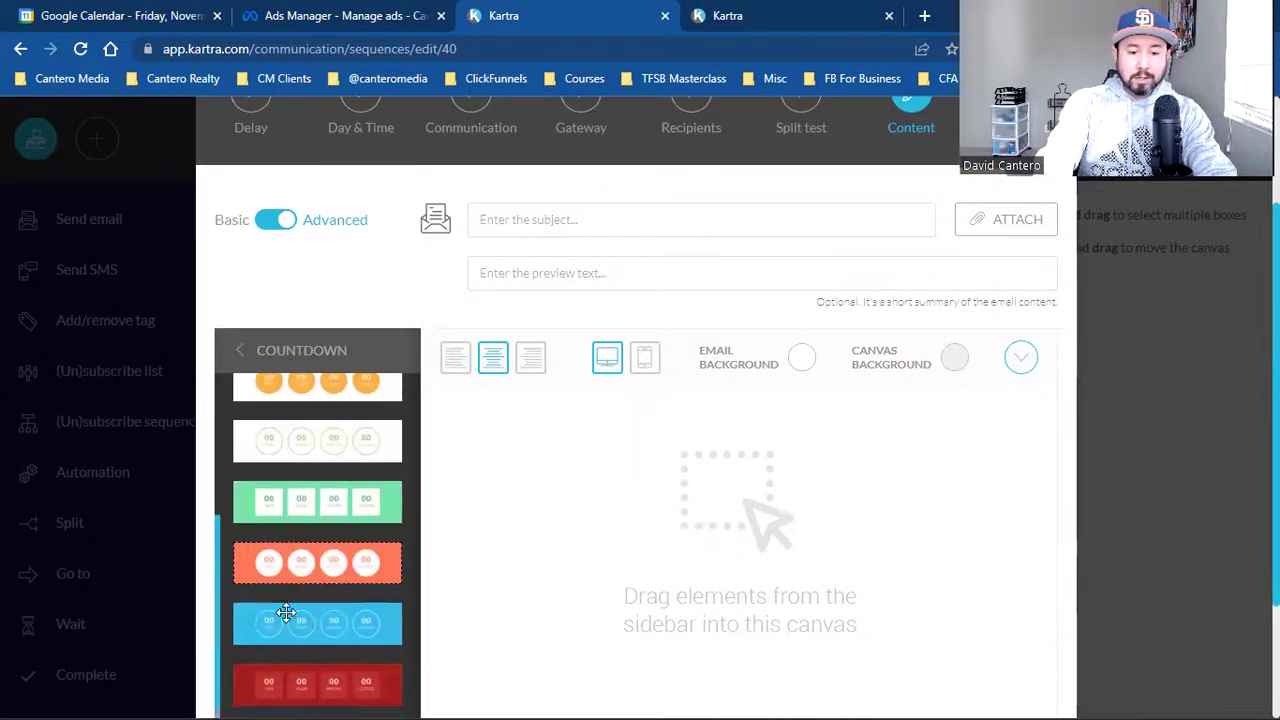
{"action": "left_click_drag", "start_coordinate": [286, 612], "coordinate": [755, 430]}
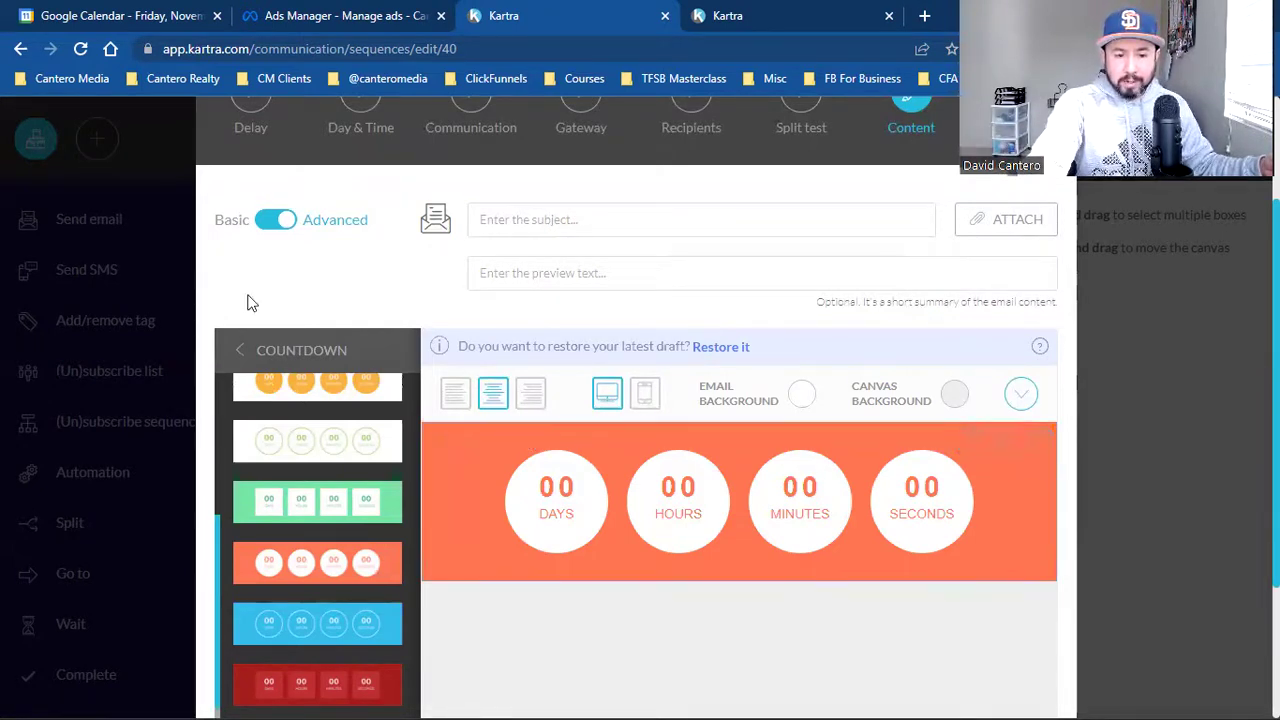
Insert the saved "Meta taggg" template from My templates below the countdown timer in the email
{"action": "left_click", "coordinate": [240, 352]}
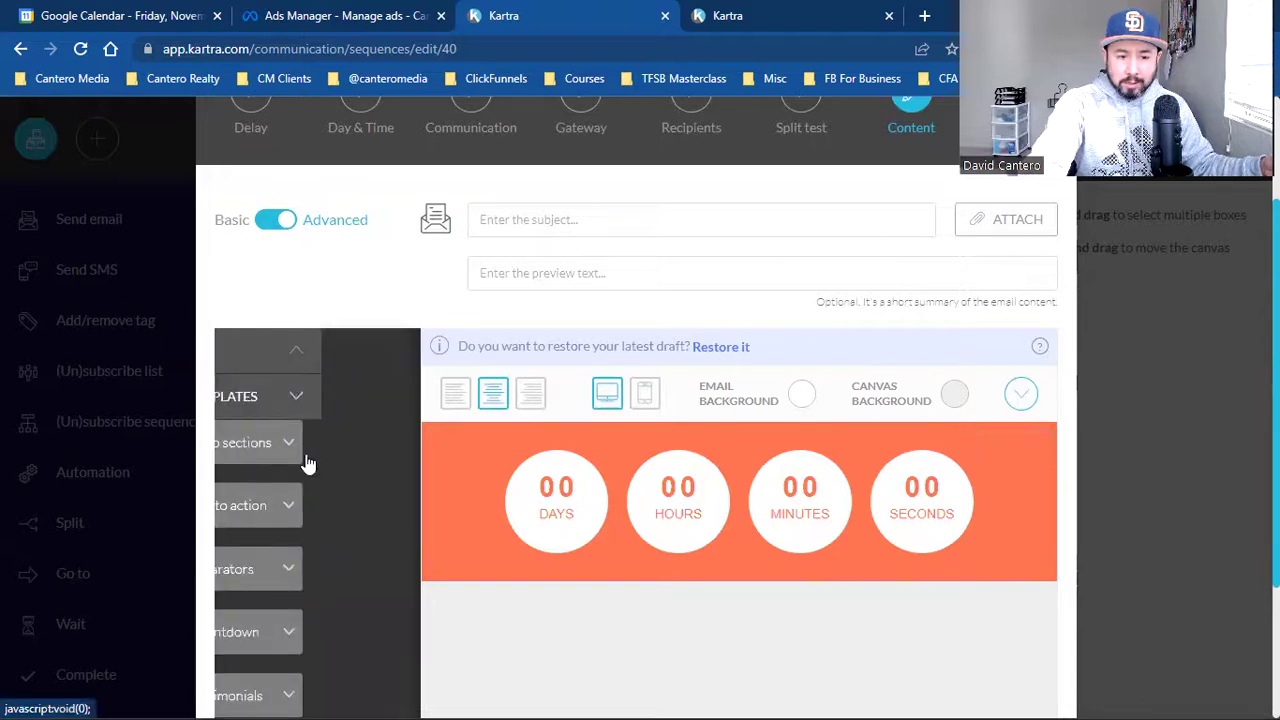
{"action": "left_click", "coordinate": [337, 396]}
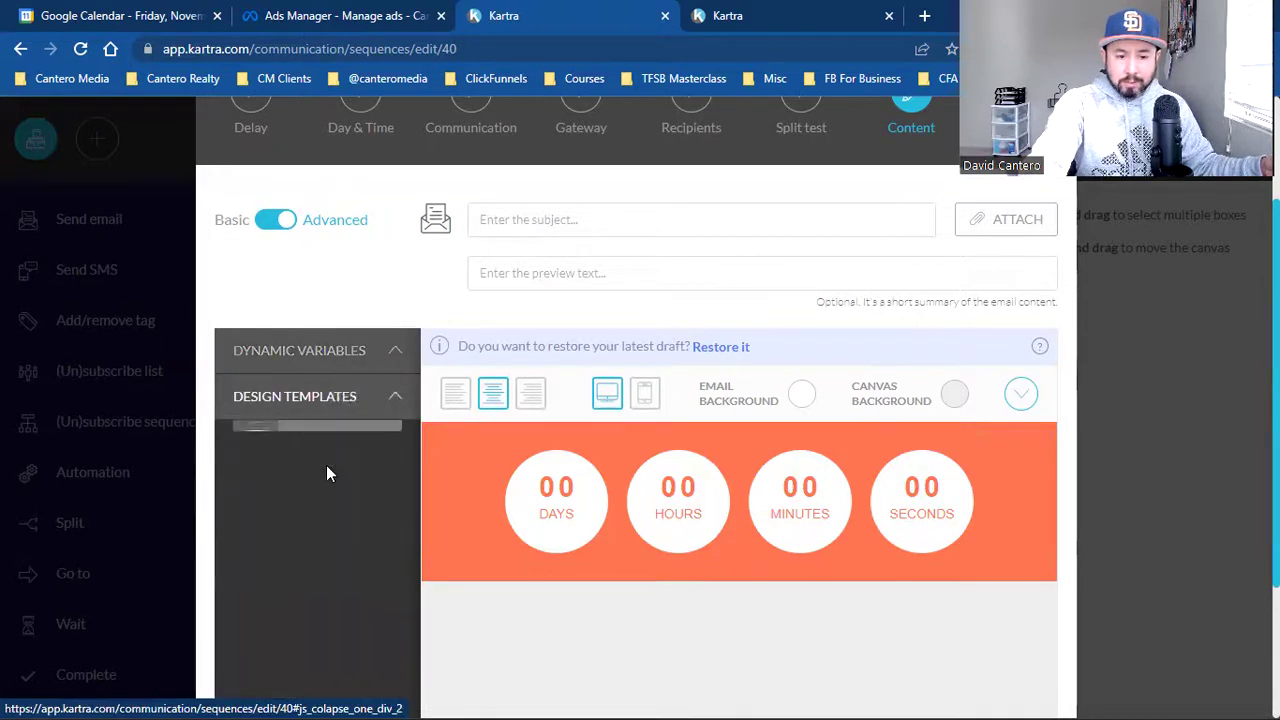
{"action": "left_click", "coordinate": [320, 420]}
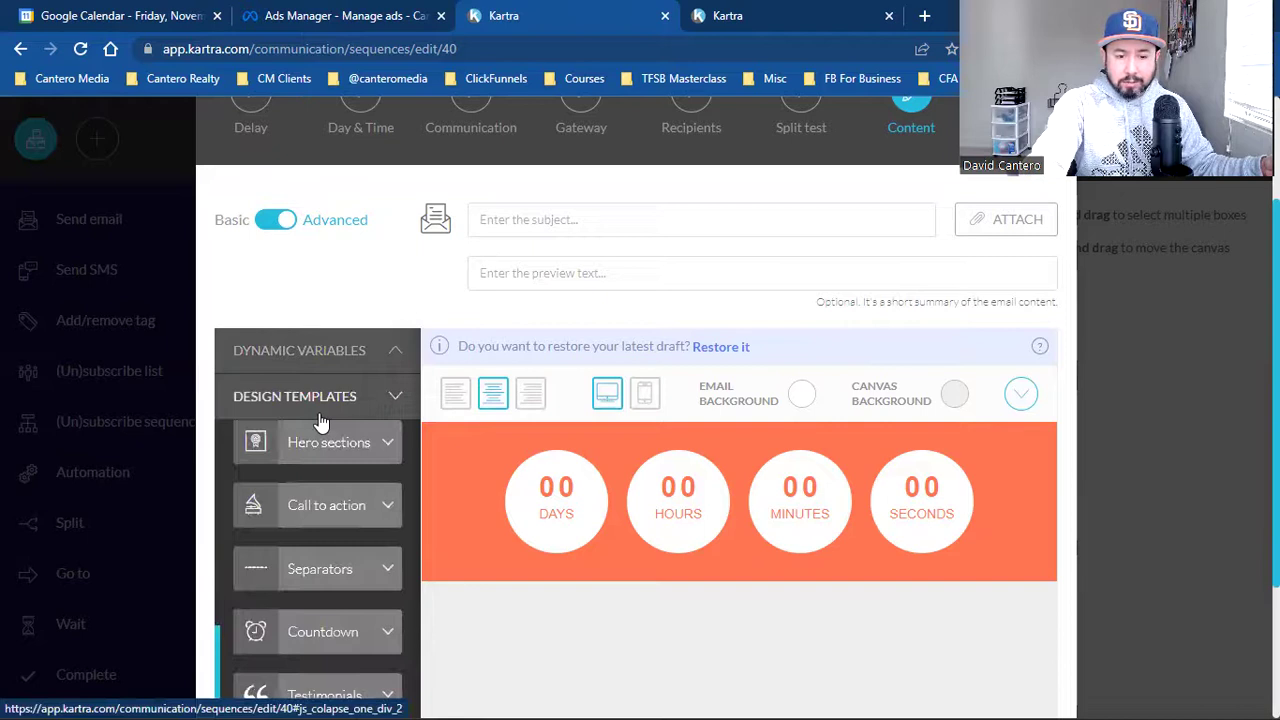
{"action": "scroll", "coordinate": [320, 430], "scroll_direction": "up", "scroll_amount": 5}
{"action": "scroll", "coordinate": [394, 407], "scroll_direction": "down", "scroll_amount": 3}
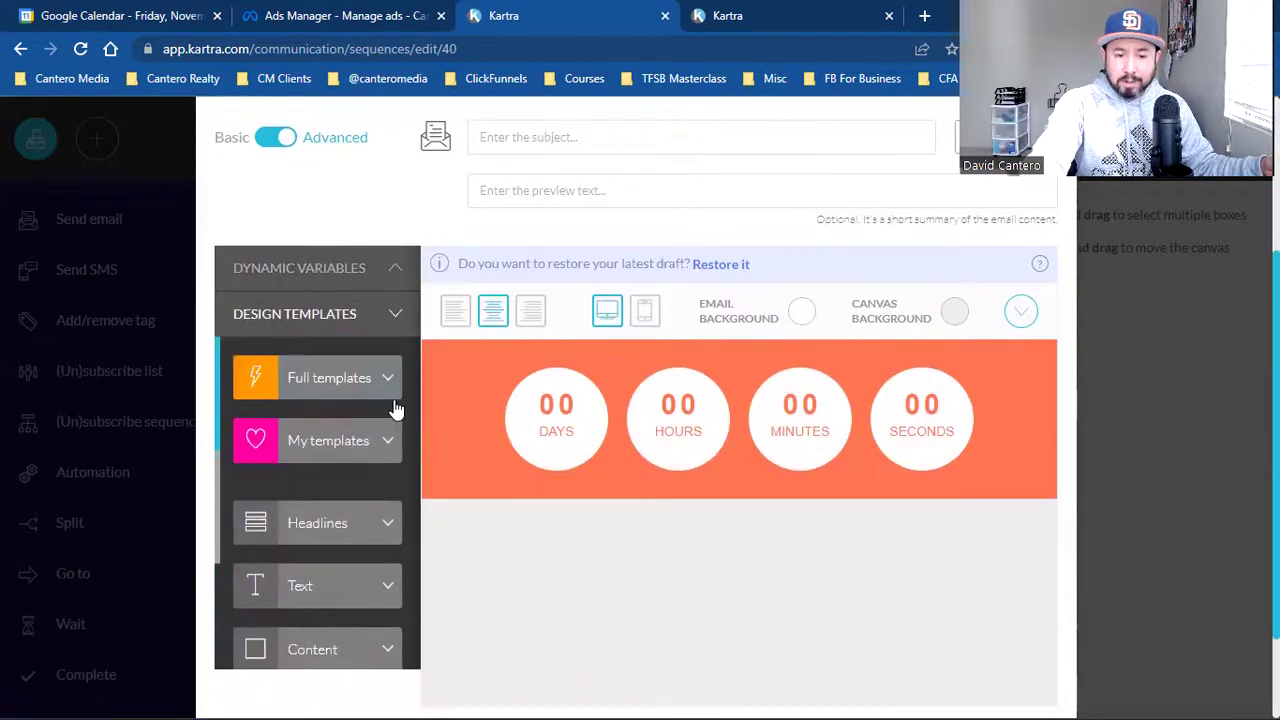
{"action": "left_click", "coordinate": [332, 441]}
{"action": "left_click_drag", "start_coordinate": [314, 403], "coordinate": [709, 620]}
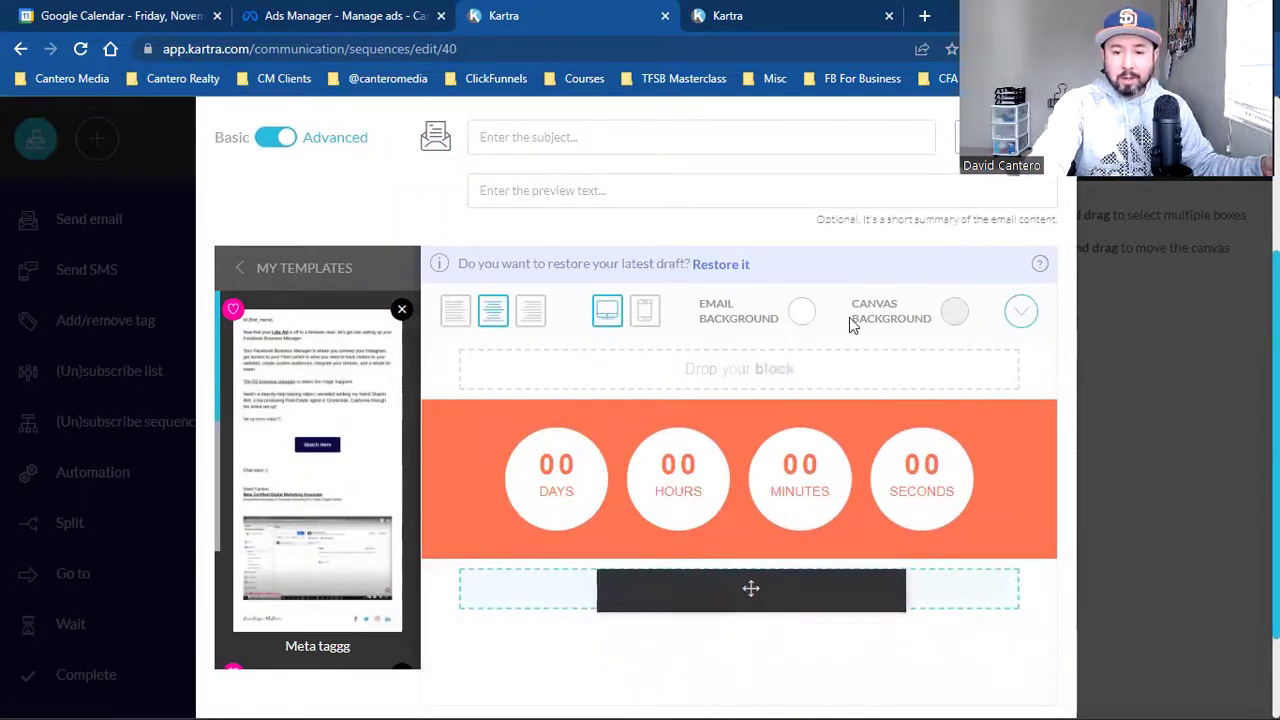
Delete the orange countdown block from the email for good
{"action": "left_click_drag", "start_coordinate": [853, 325], "coordinate": [997, 366]}
{"action": "left_click", "coordinate": [1040, 358]}
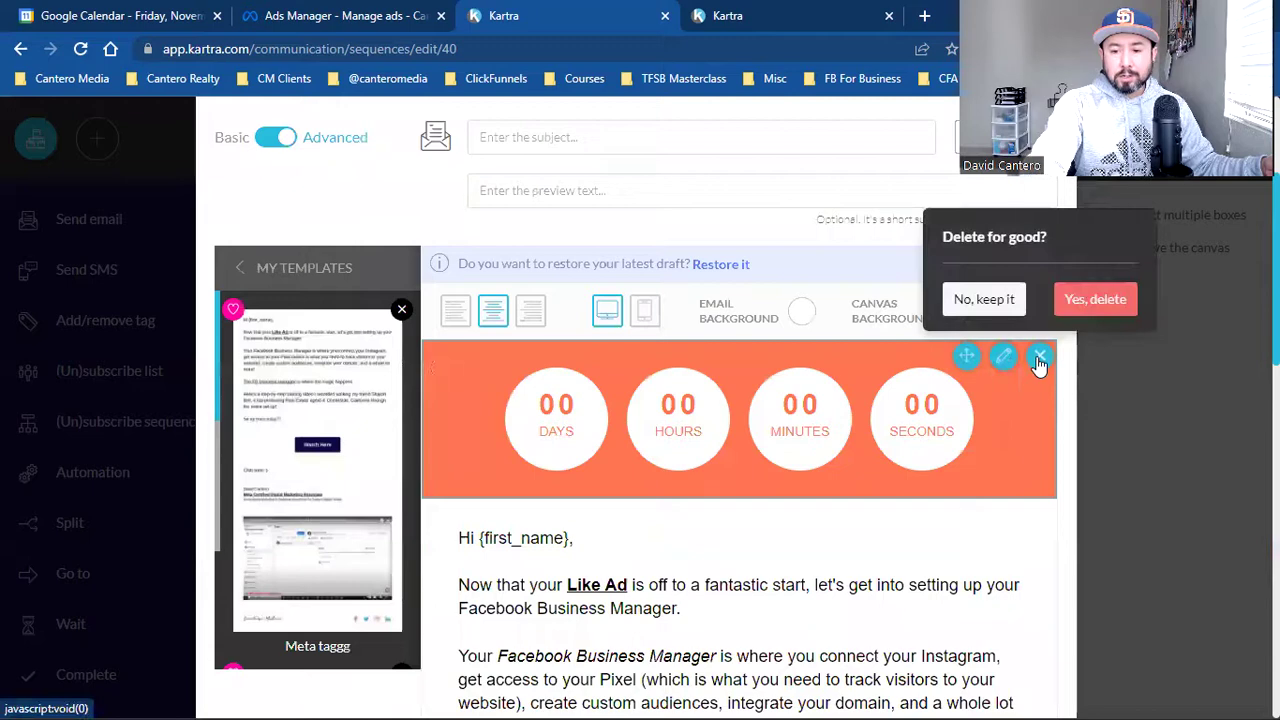
{"action": "left_click", "coordinate": [1088, 307]}
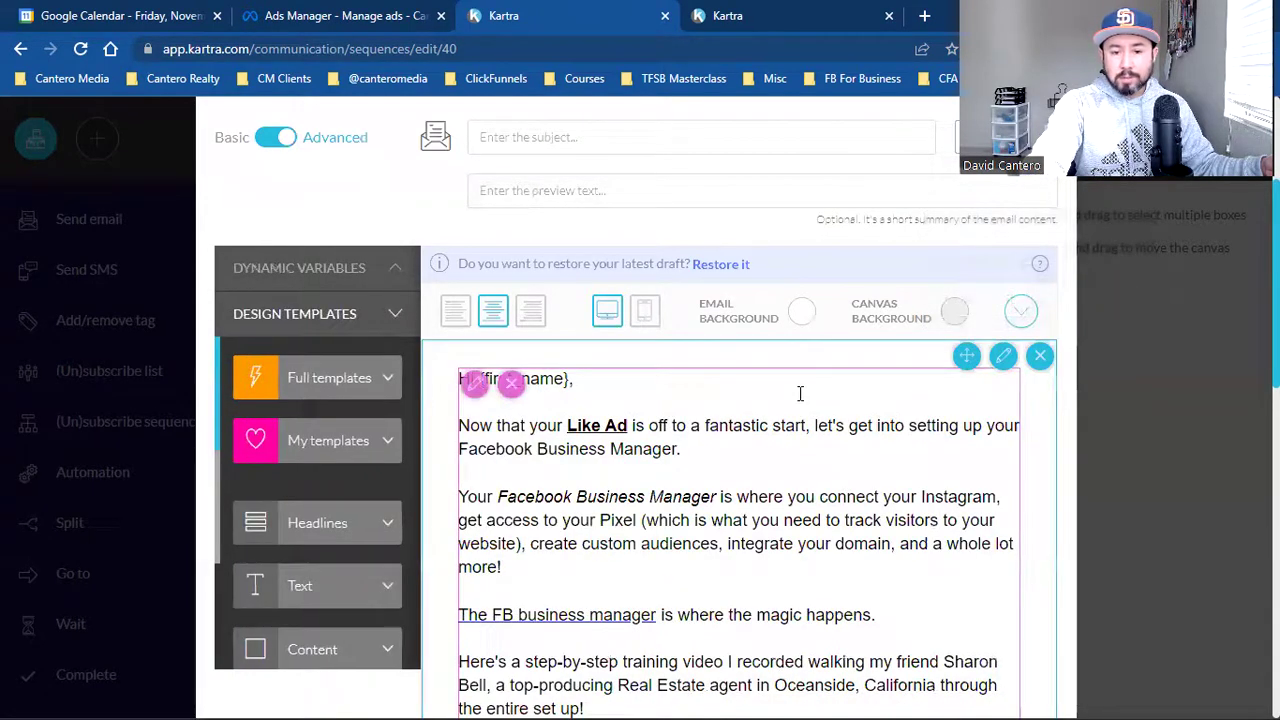
Review the inserted template's body text, Watch Here button, signature and linked video thumbnail
{"action": "scroll", "coordinate": [800, 393], "scroll_direction": "down", "scroll_amount": 6}
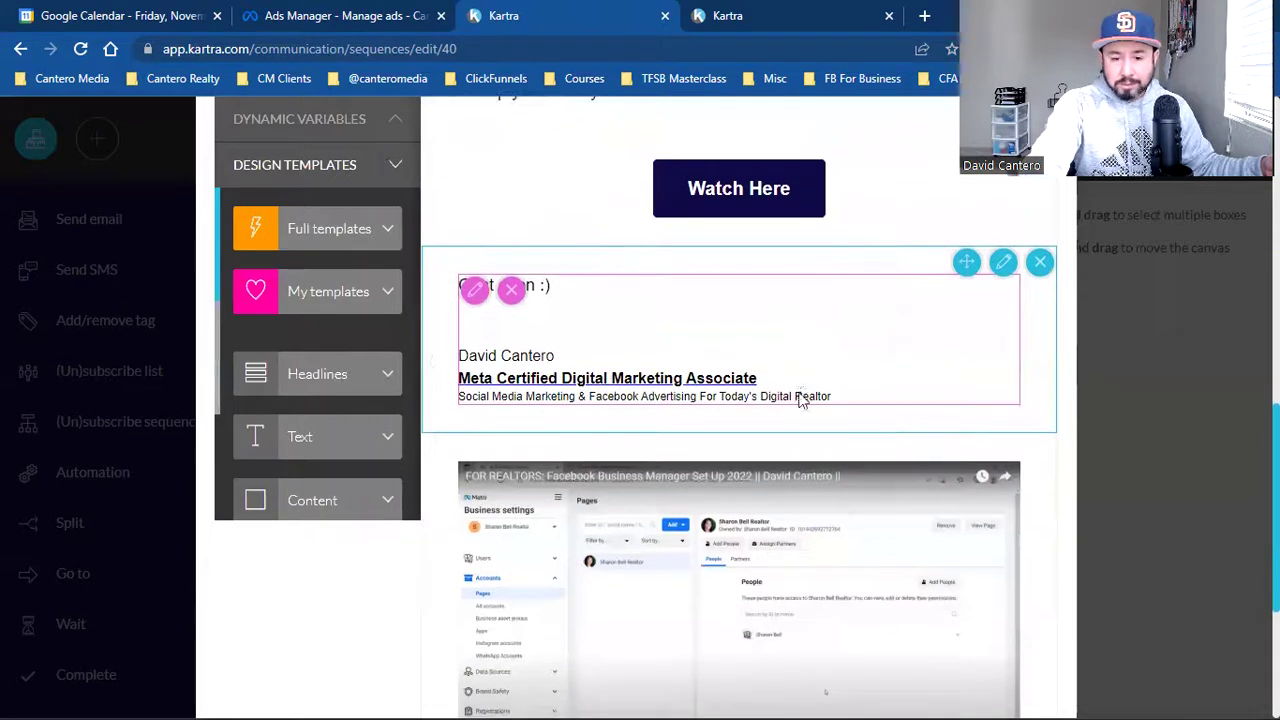
{"action": "scroll", "coordinate": [800, 398], "scroll_direction": "down", "scroll_amount": 2}
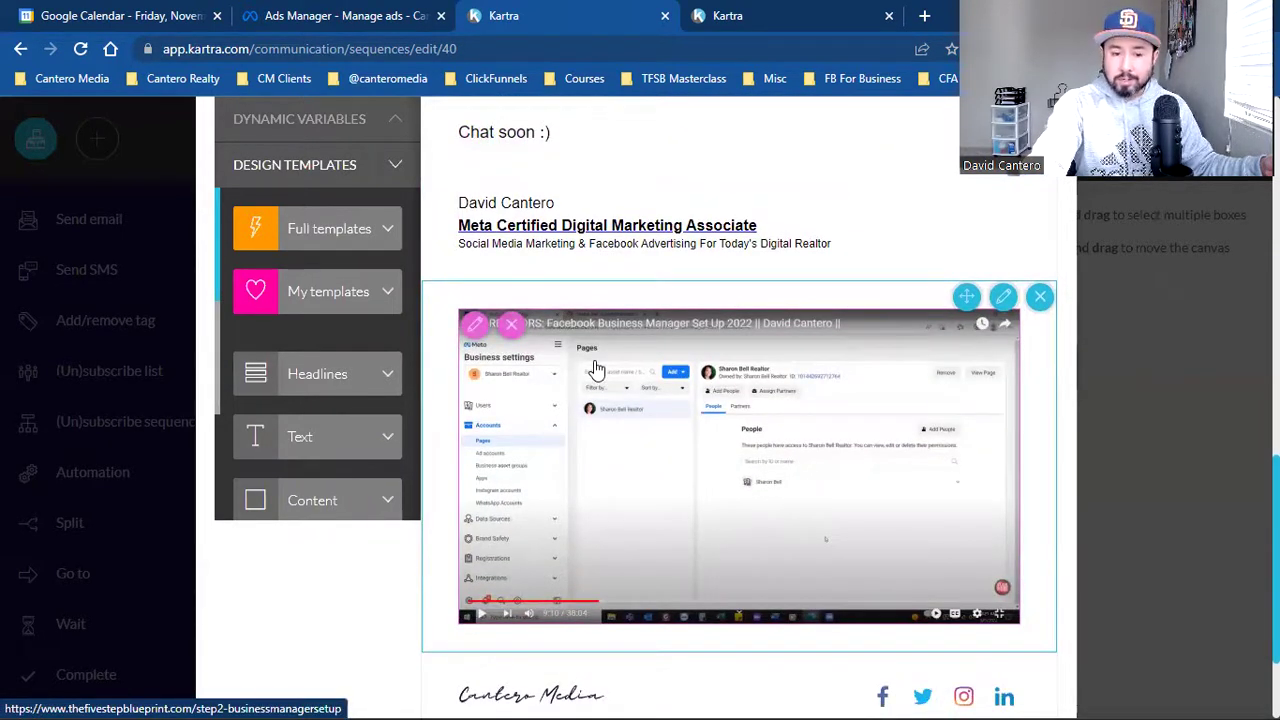
{"action": "mouse_move", "coordinate": [471, 425]}
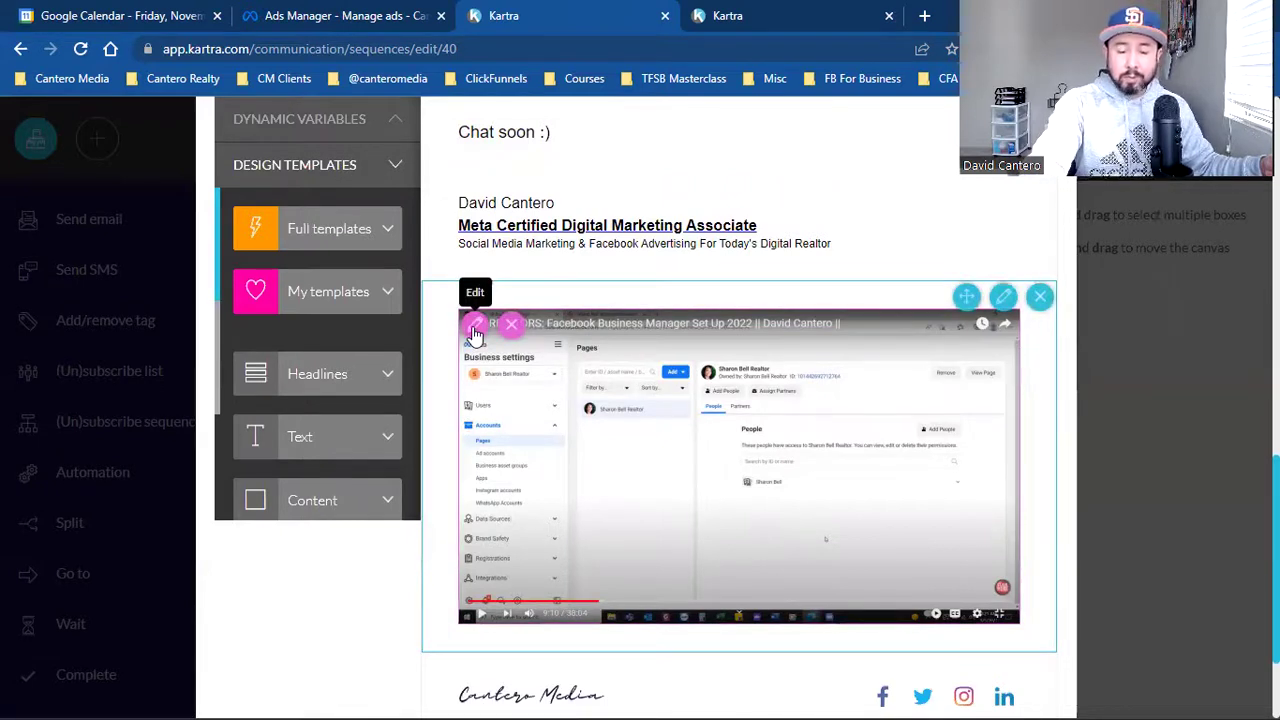
{"action": "scroll", "coordinate": [285, 642], "scroll_direction": "up", "scroll_amount": 4}
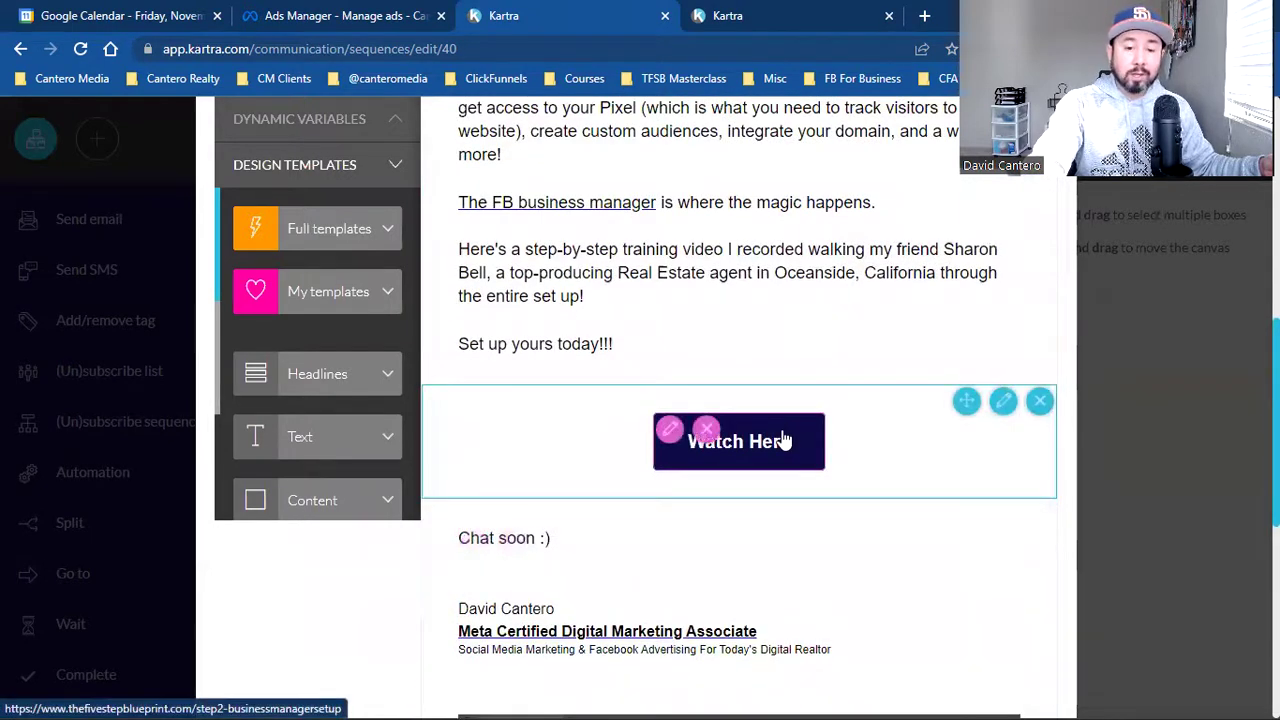
{"action": "scroll", "coordinate": [785, 440], "scroll_direction": "up", "scroll_amount": 3}
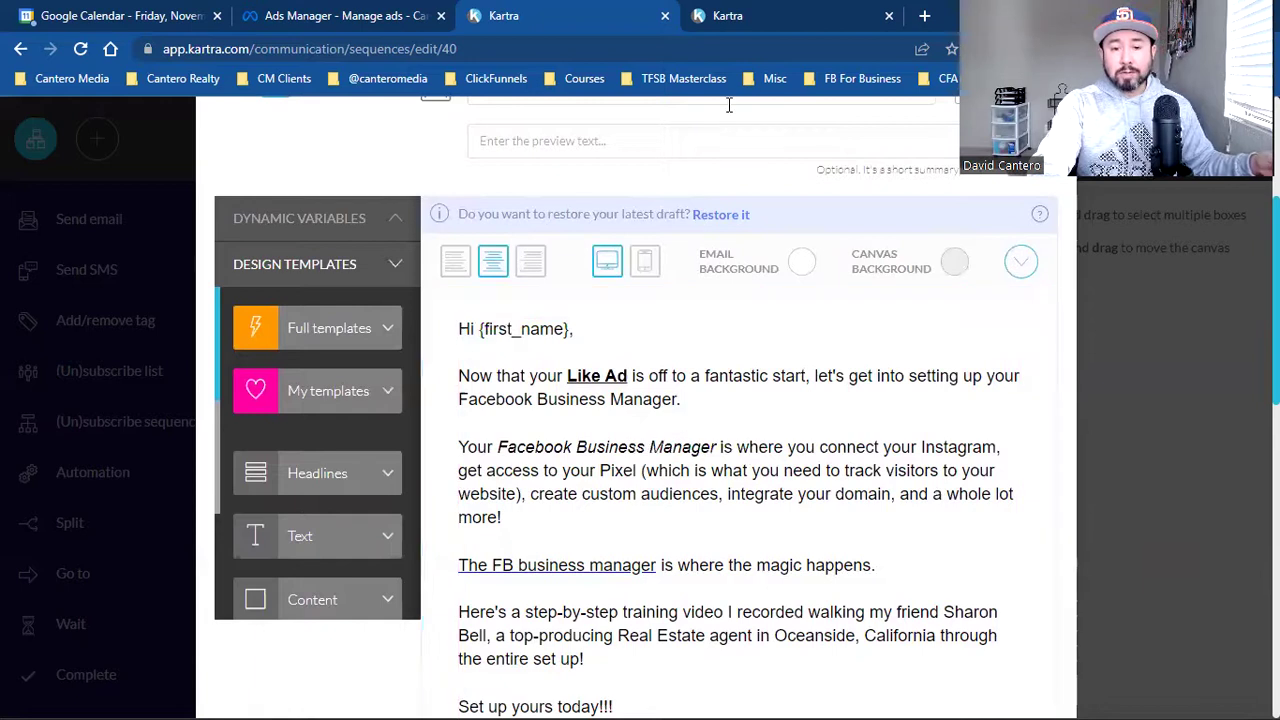
{"action": "scroll", "coordinate": [704, 399], "scroll_direction": "up", "scroll_amount": 2}
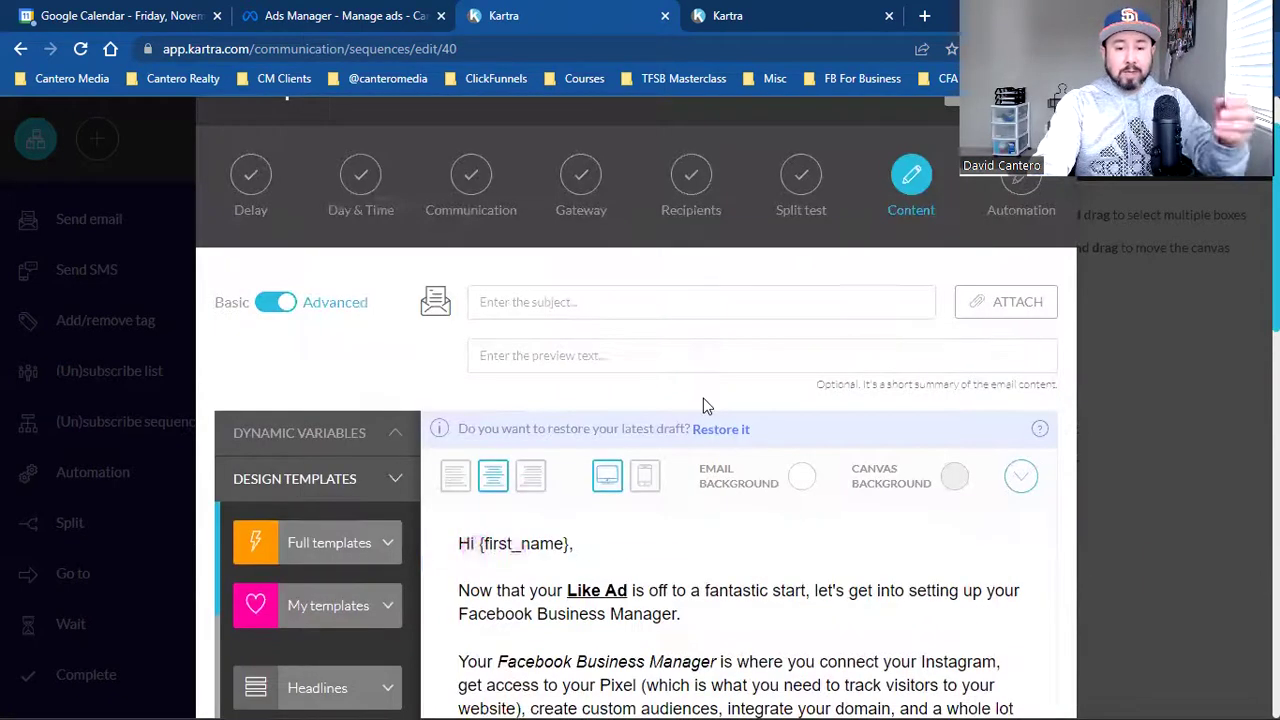
{"action": "scroll", "coordinate": [703, 405], "scroll_direction": "down", "scroll_amount": 1}
{"action": "scroll", "coordinate": [620, 306], "scroll_direction": "up", "scroll_amount": 1}
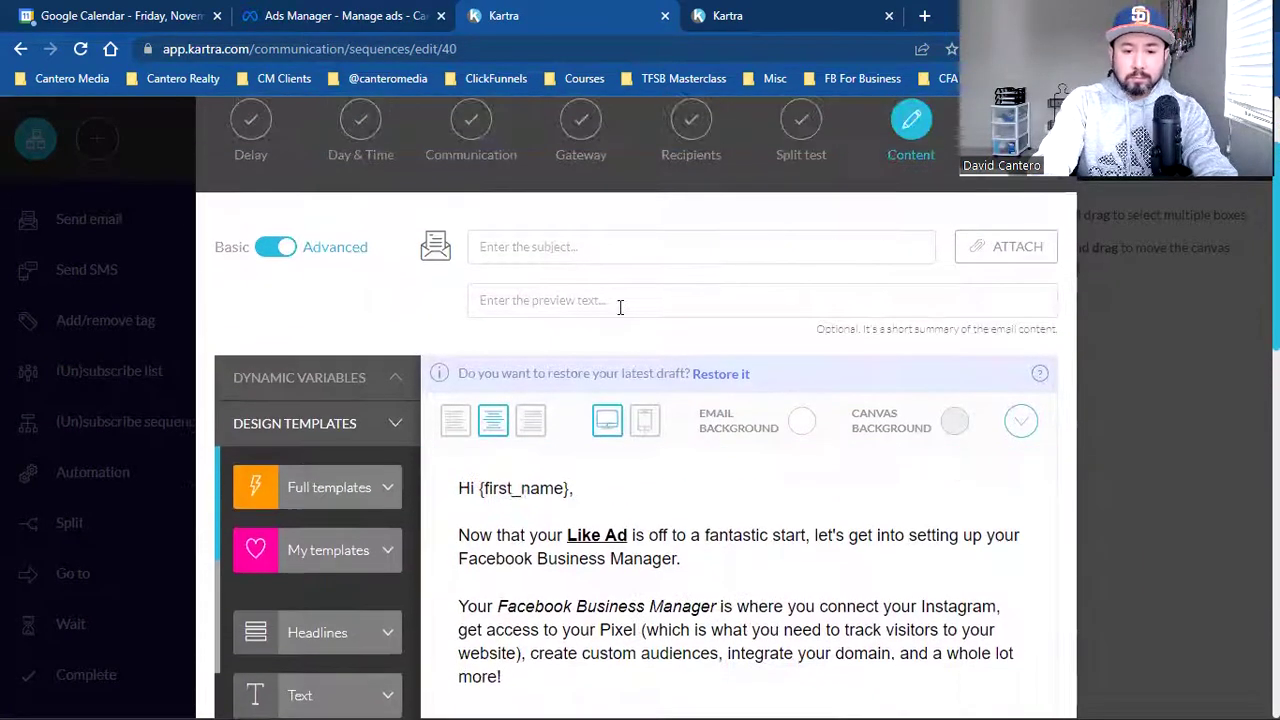
Set the email subject to "Here's your free ebook!" and delete the body text below the greeting up to partway through the training-video sentence
{"action": "left_click", "coordinate": [592, 238]}
{"action": "type", "text": "Here's your free ebook!"}
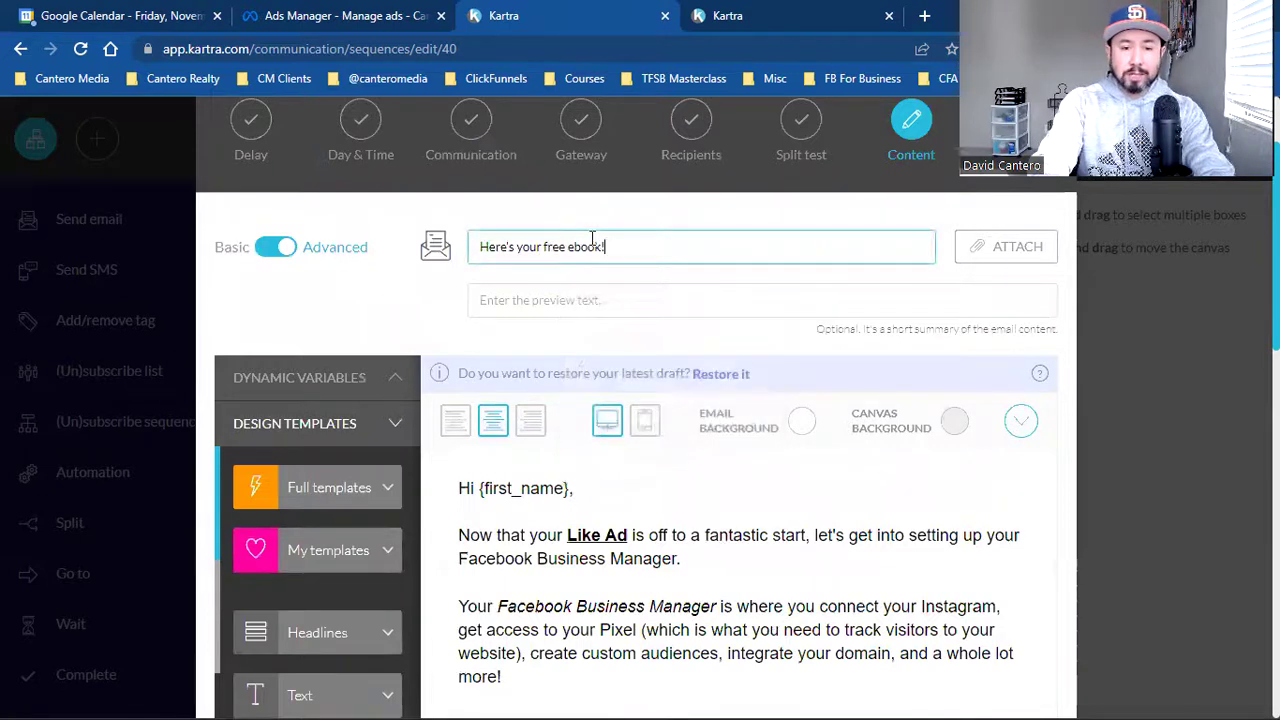
{"action": "scroll", "coordinate": [714, 412], "scroll_direction": "down", "scroll_amount": 2}
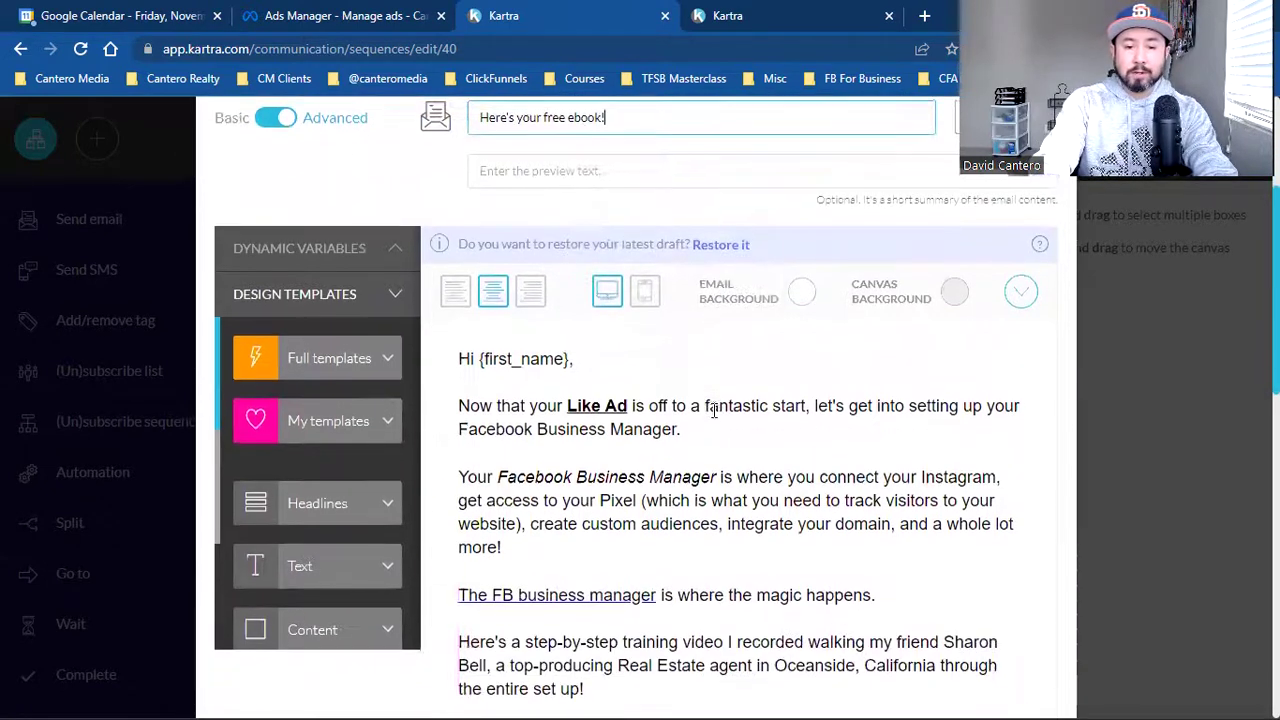
{"action": "left_click", "coordinate": [467, 362]}
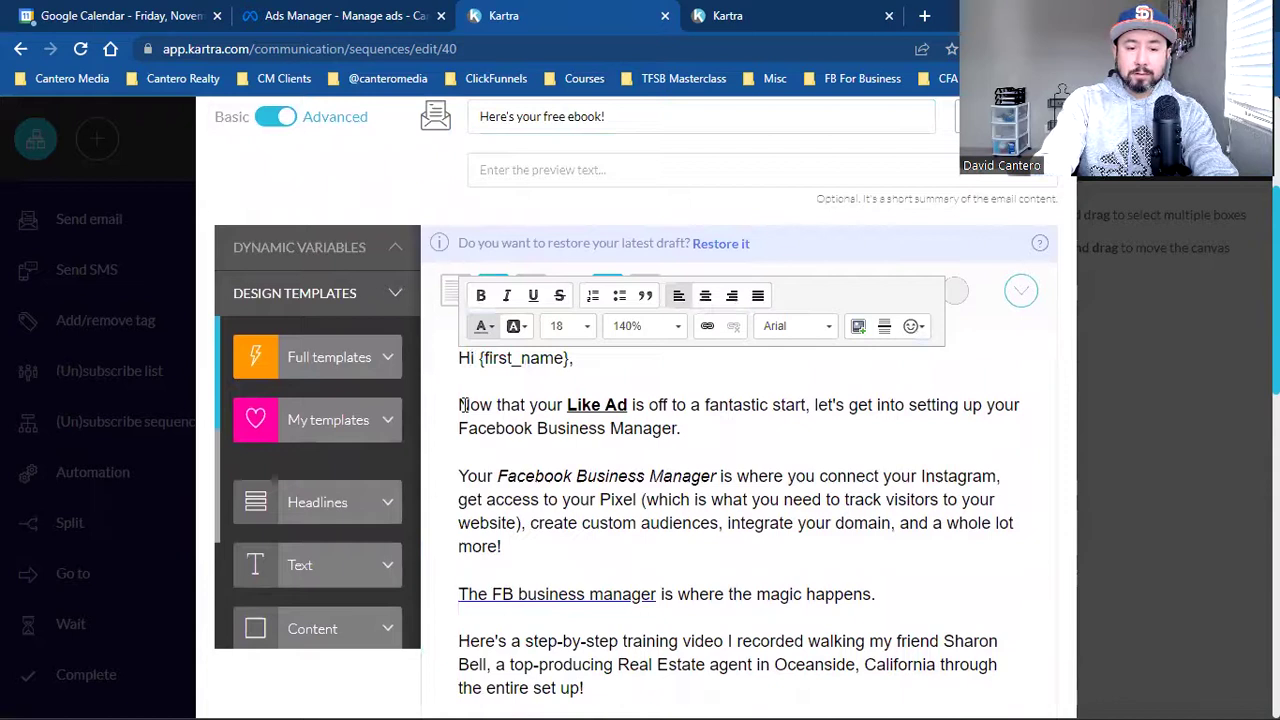
{"action": "left_click_drag", "start_coordinate": [460, 405], "coordinate": [760, 476]}
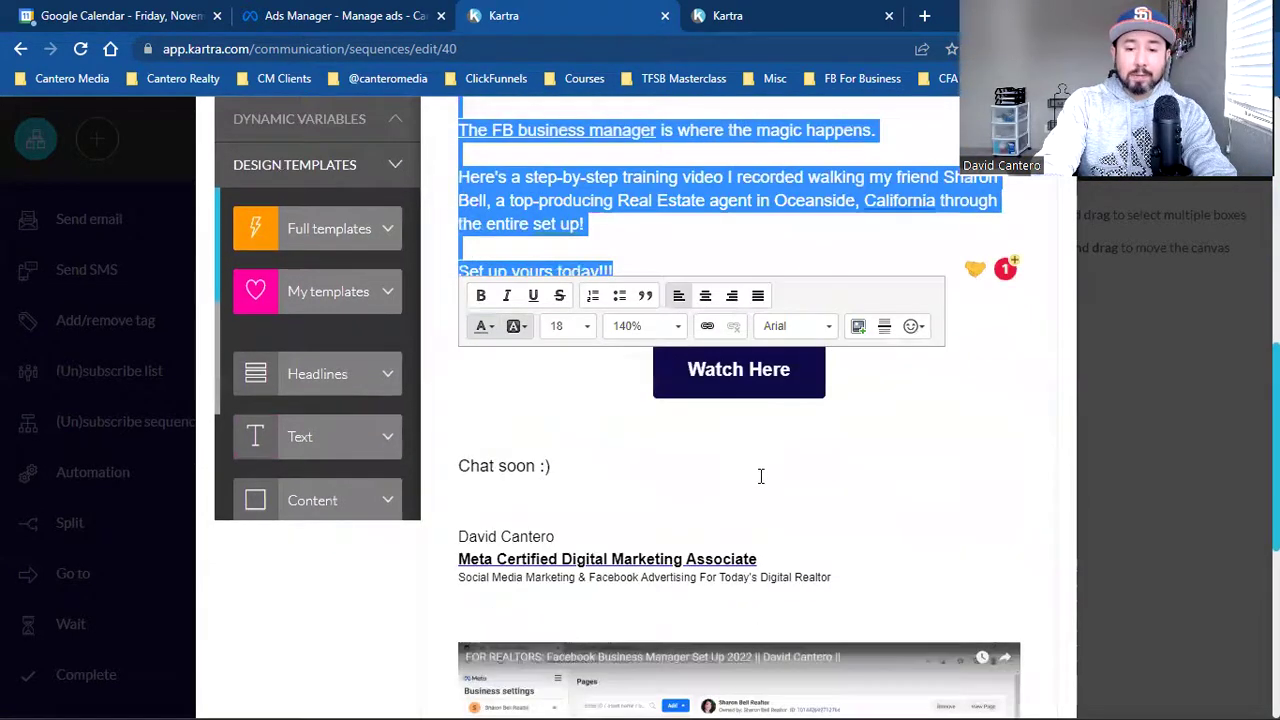
{"action": "left_click_drag", "start_coordinate": [764, 320], "coordinate": [779, 180]}
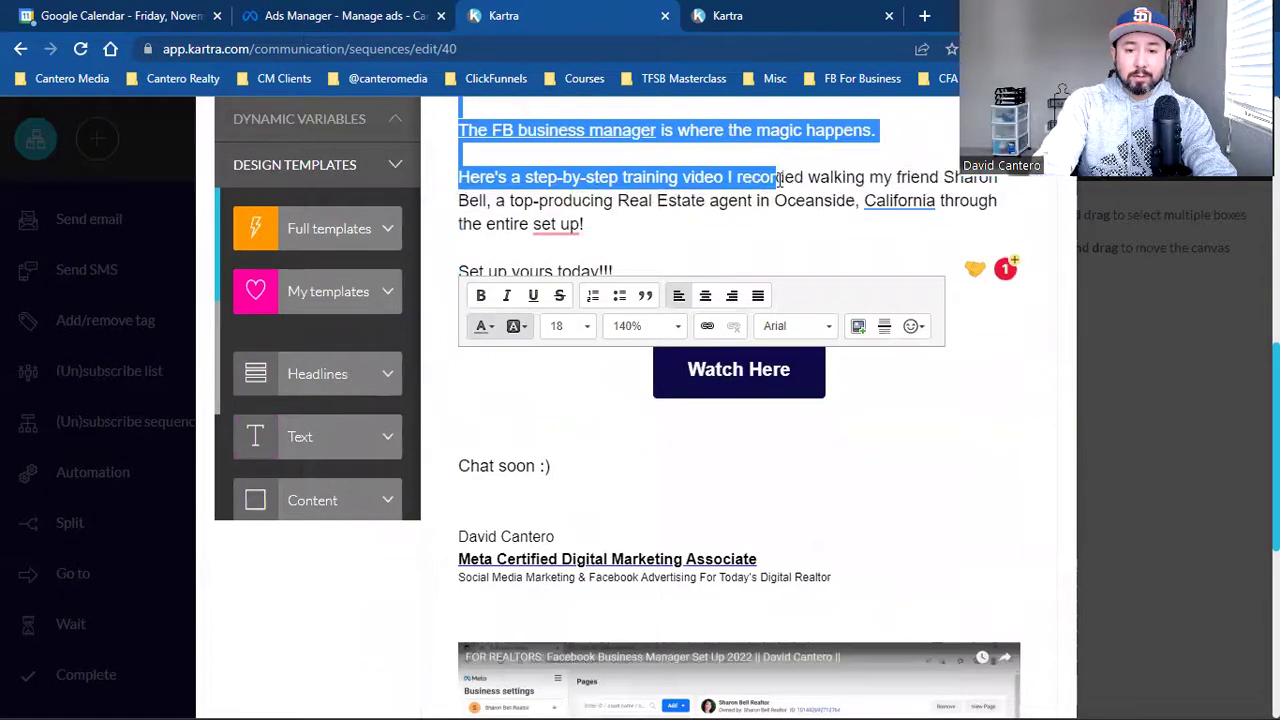
{"action": "key", "text": "BackSpace"}
Save the email step without adding an automation, and activate it in the sequence
{"action": "scroll", "coordinate": [894, 373], "scroll_direction": "up", "scroll_amount": 5}
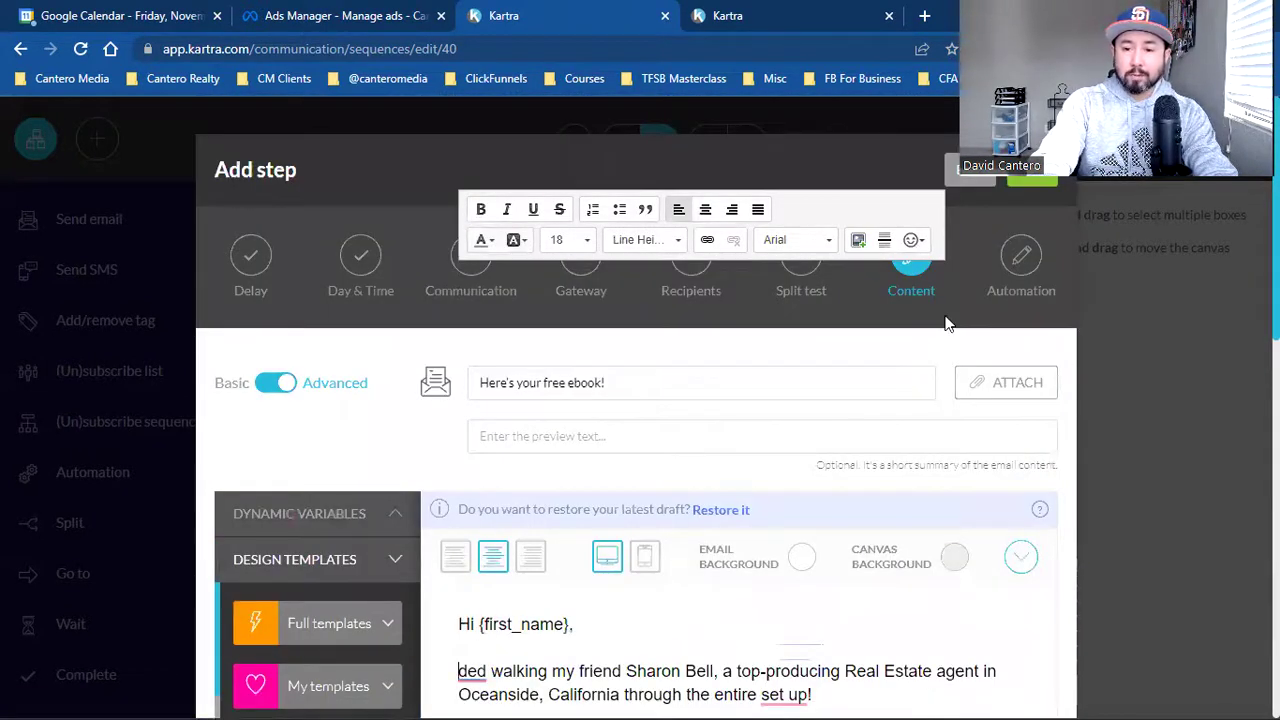
{"action": "left_click", "coordinate": [1043, 180]}
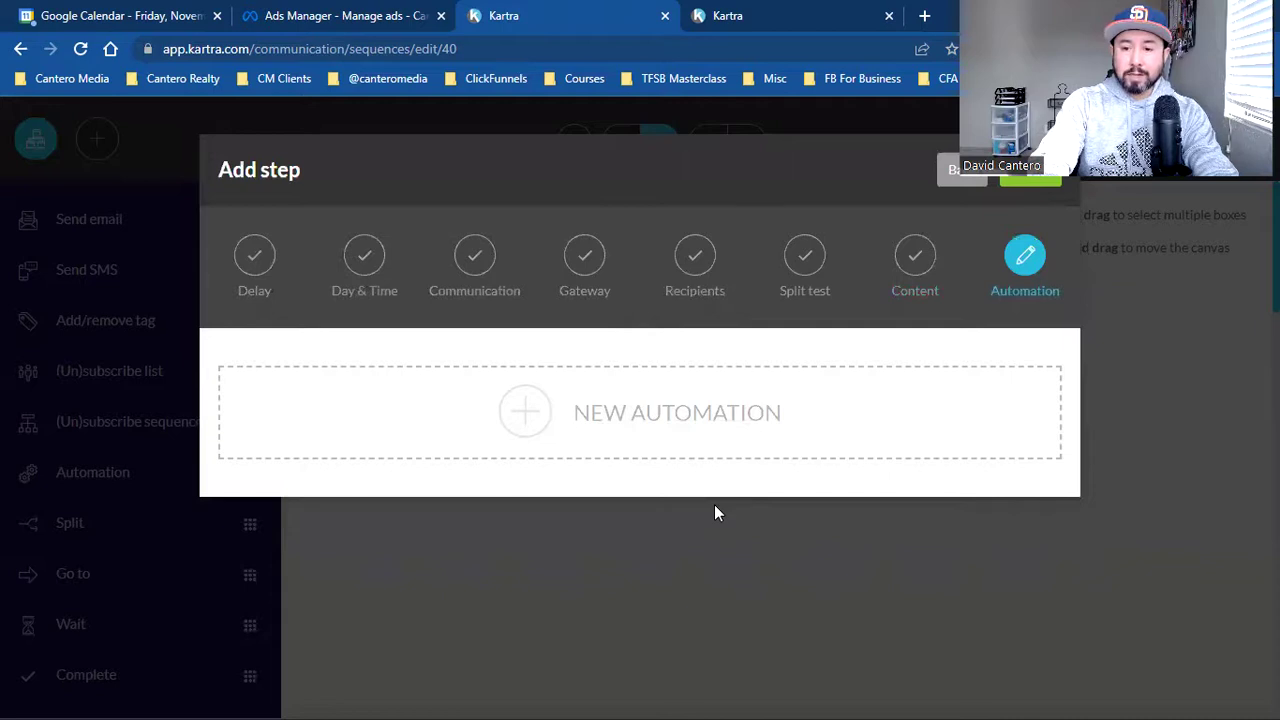
{"action": "left_click", "coordinate": [1033, 180]}
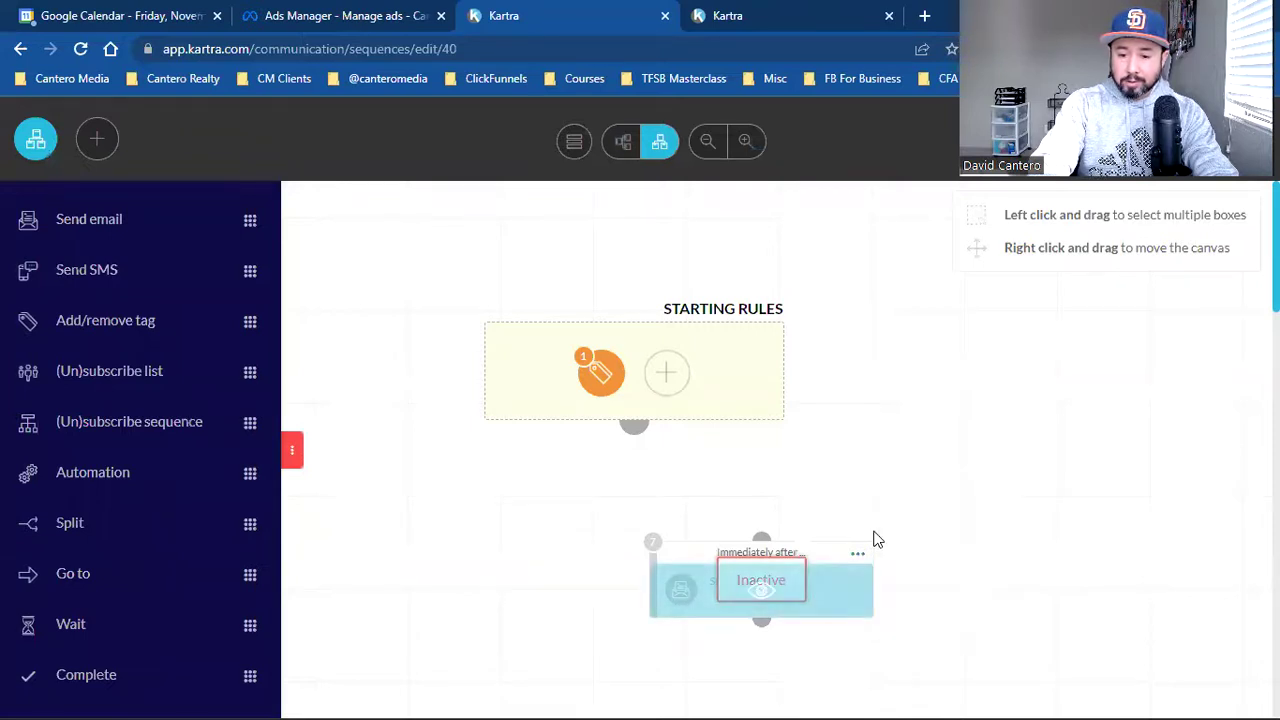
{"action": "mouse_move", "coordinate": [872, 538]}
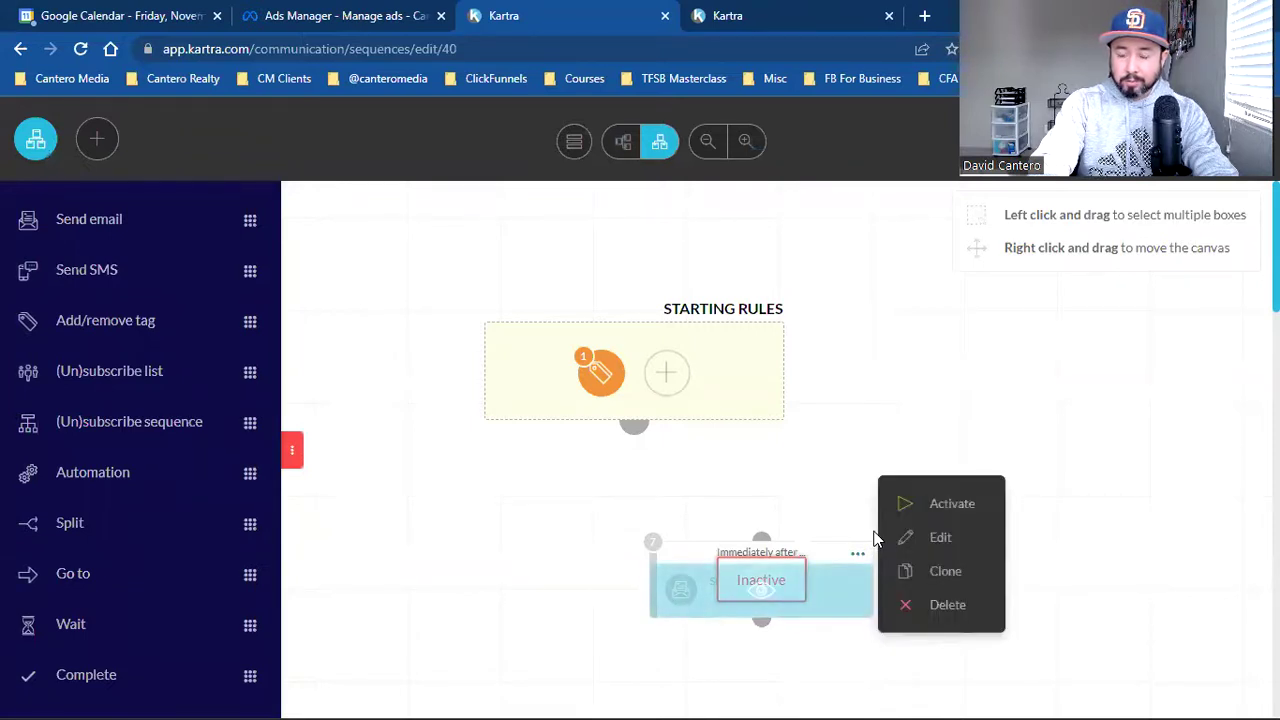
{"action": "left_click", "coordinate": [939, 503]}
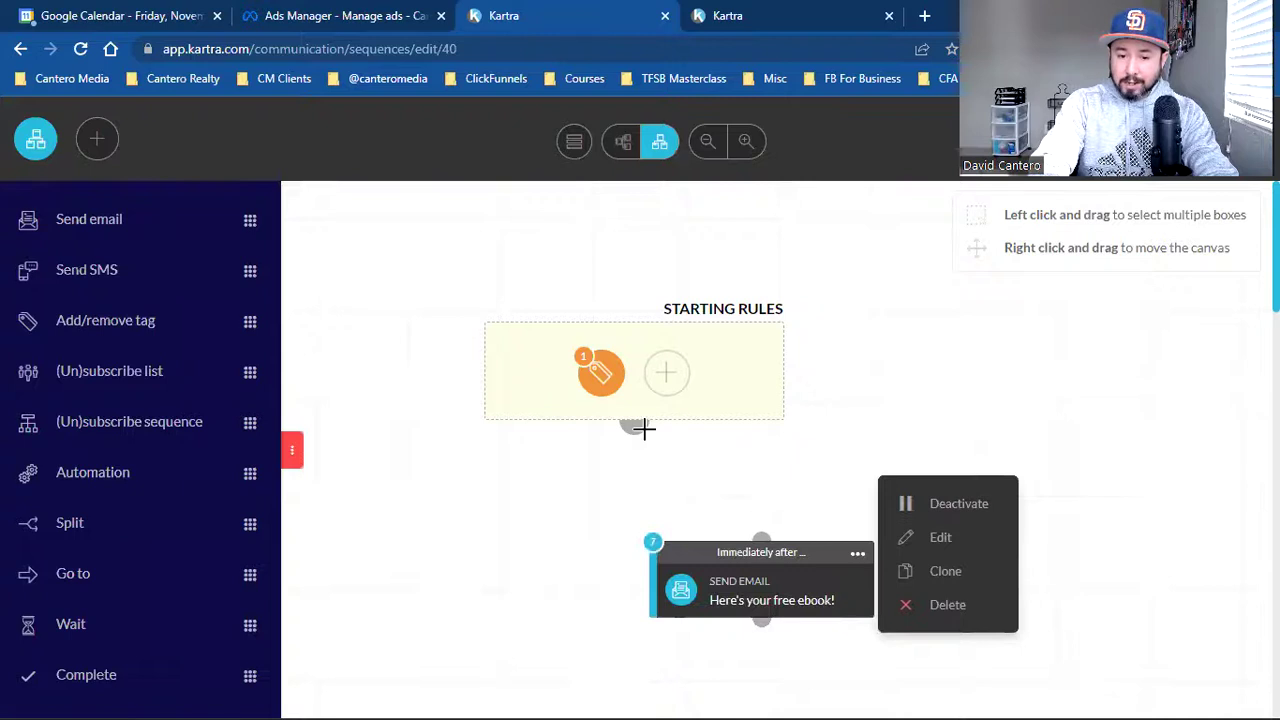
Connect the starting rules to the "Here's your free ebook!" email step and arrange the items on the canvas
{"action": "left_click_drag", "start_coordinate": [697, 481], "coordinate": [760, 540]}
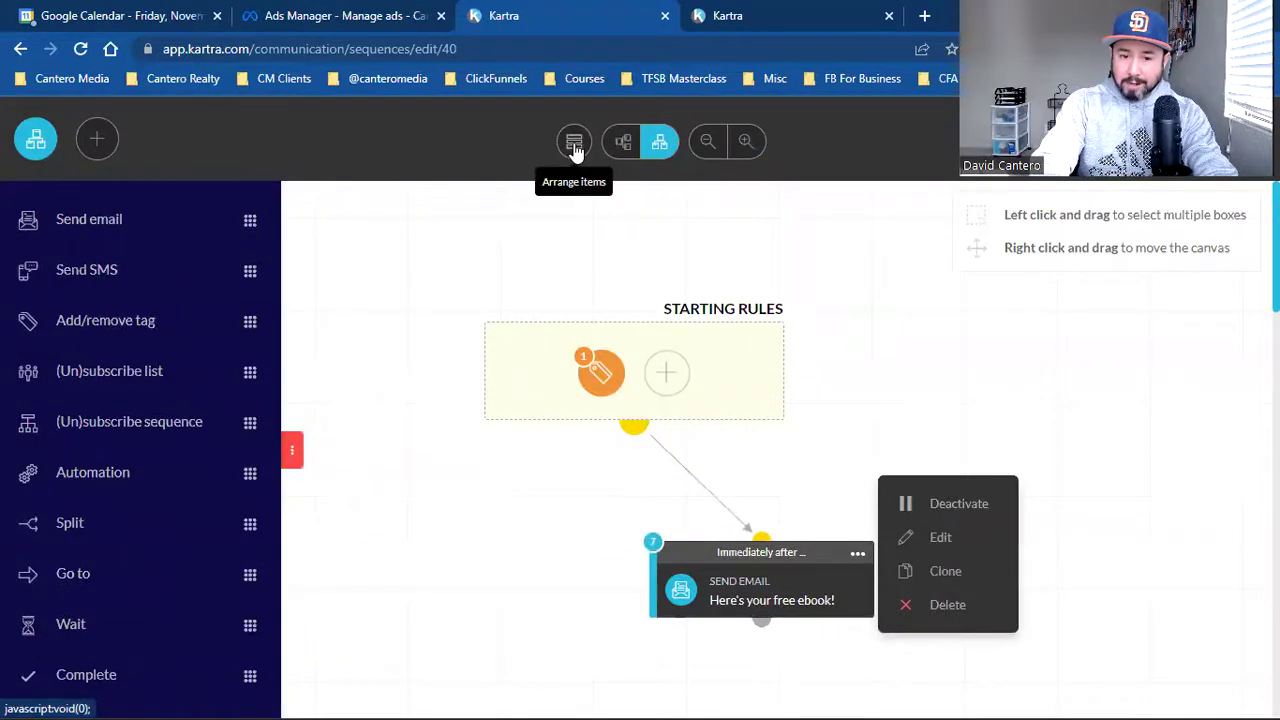
{"action": "left_click", "coordinate": [574, 145]}
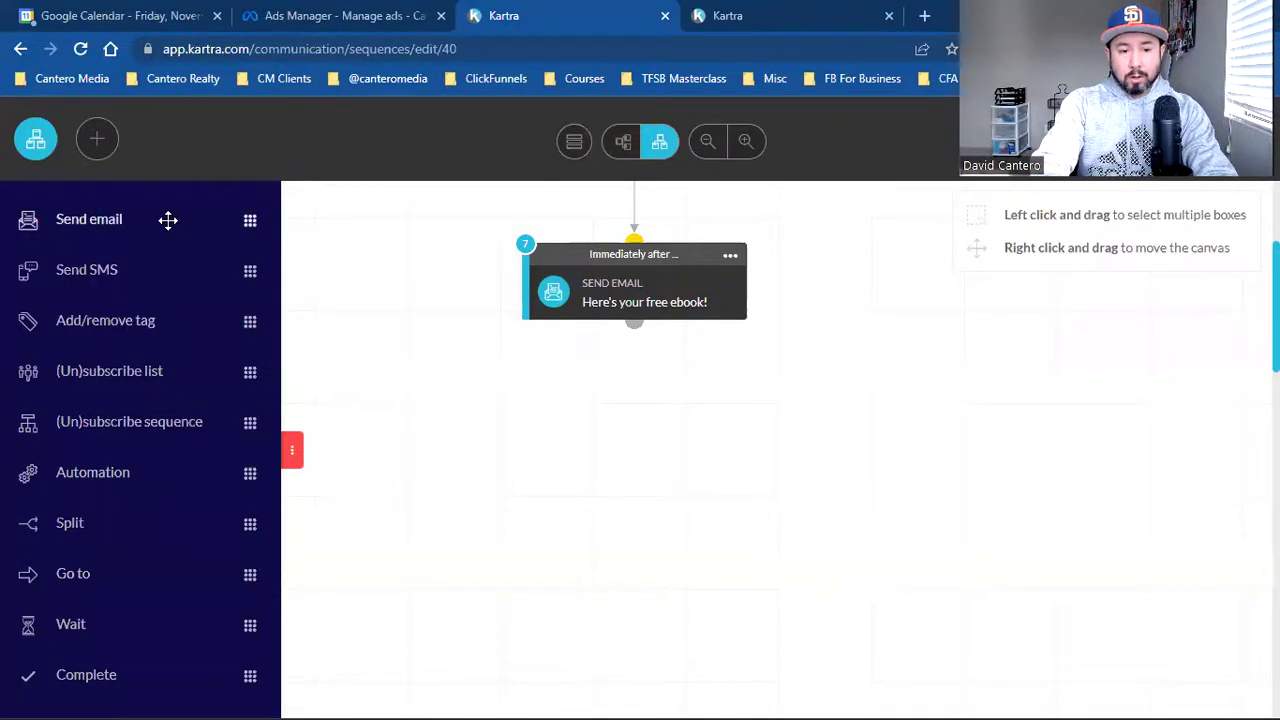
Add a second Send email step below the ebook email, with a wait of 3 days after the previous step
{"action": "left_click_drag", "start_coordinate": [168, 220], "coordinate": [686, 492]}
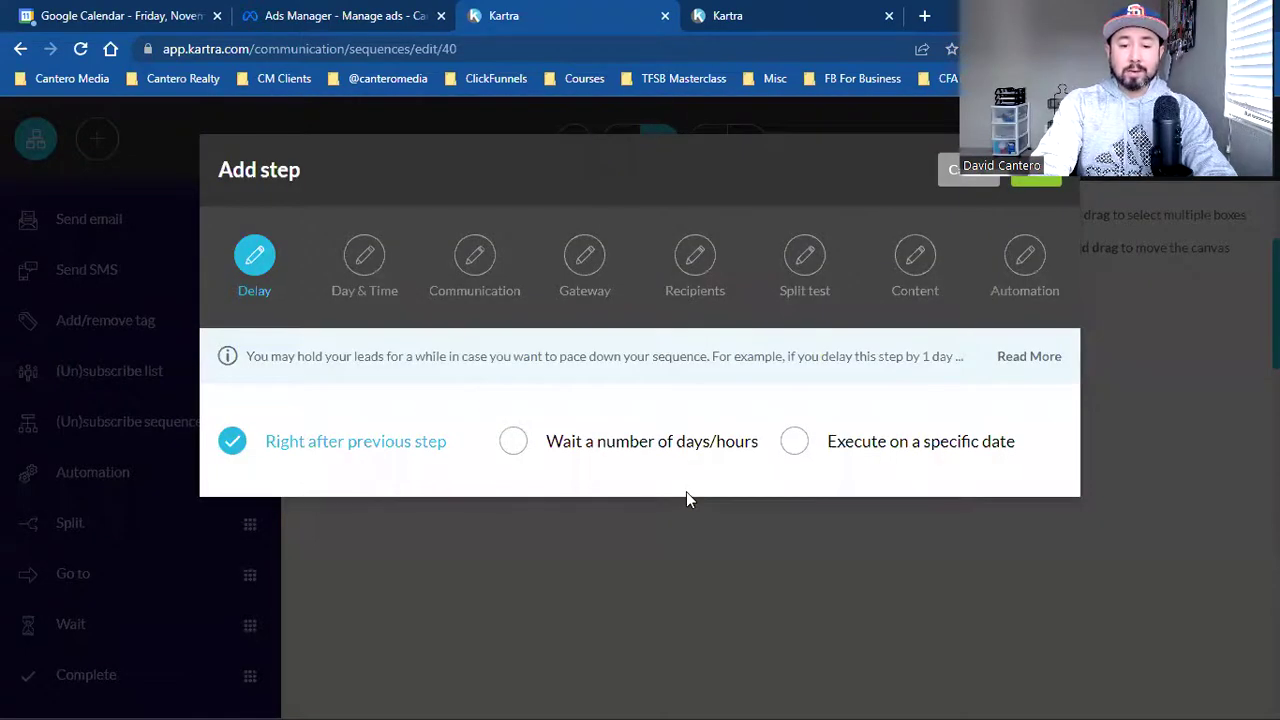
{"action": "left_click", "coordinate": [518, 445]}
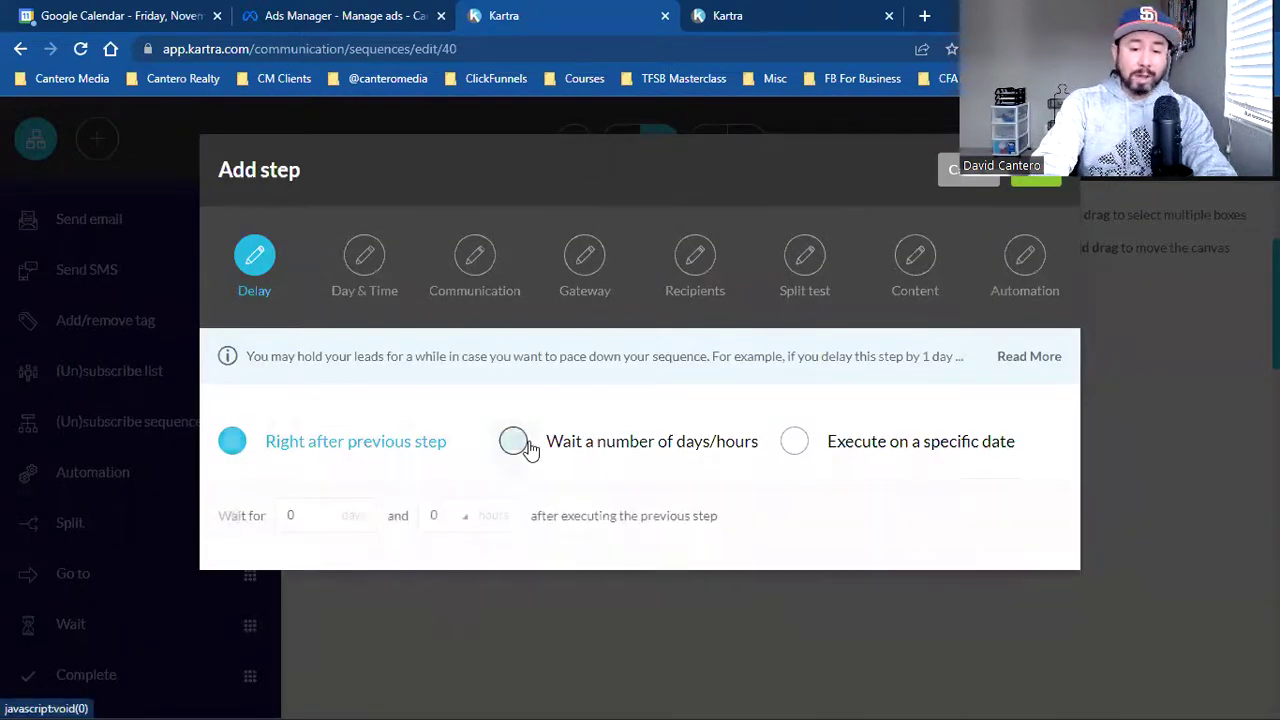
{"action": "left_click", "coordinate": [303, 515]}
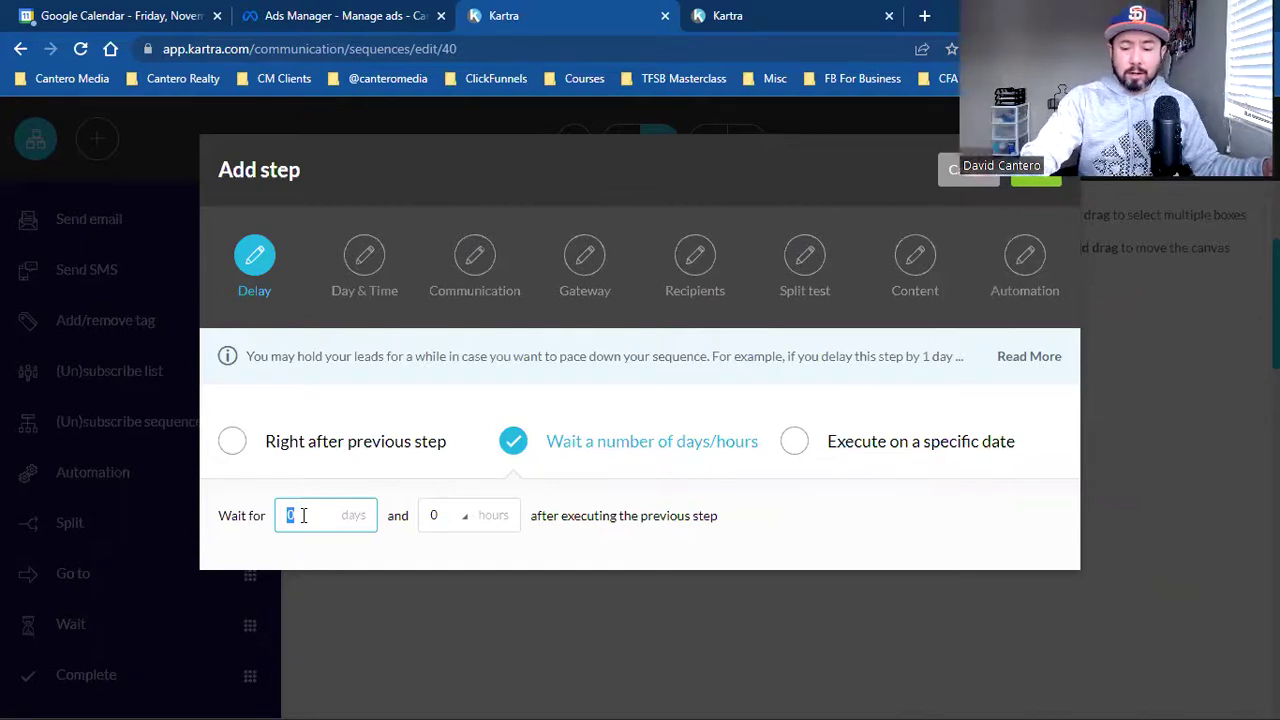
{"action": "type", "text": "3"}
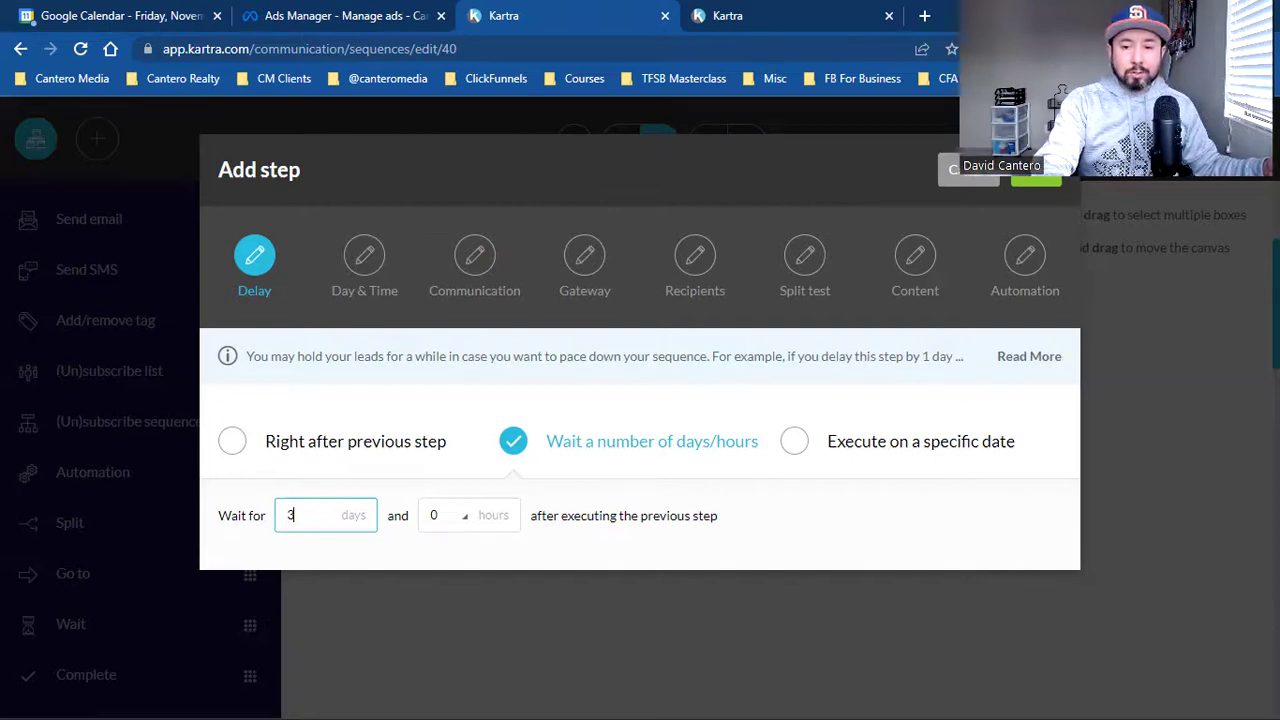
{"action": "left_click", "coordinate": [1042, 185]}
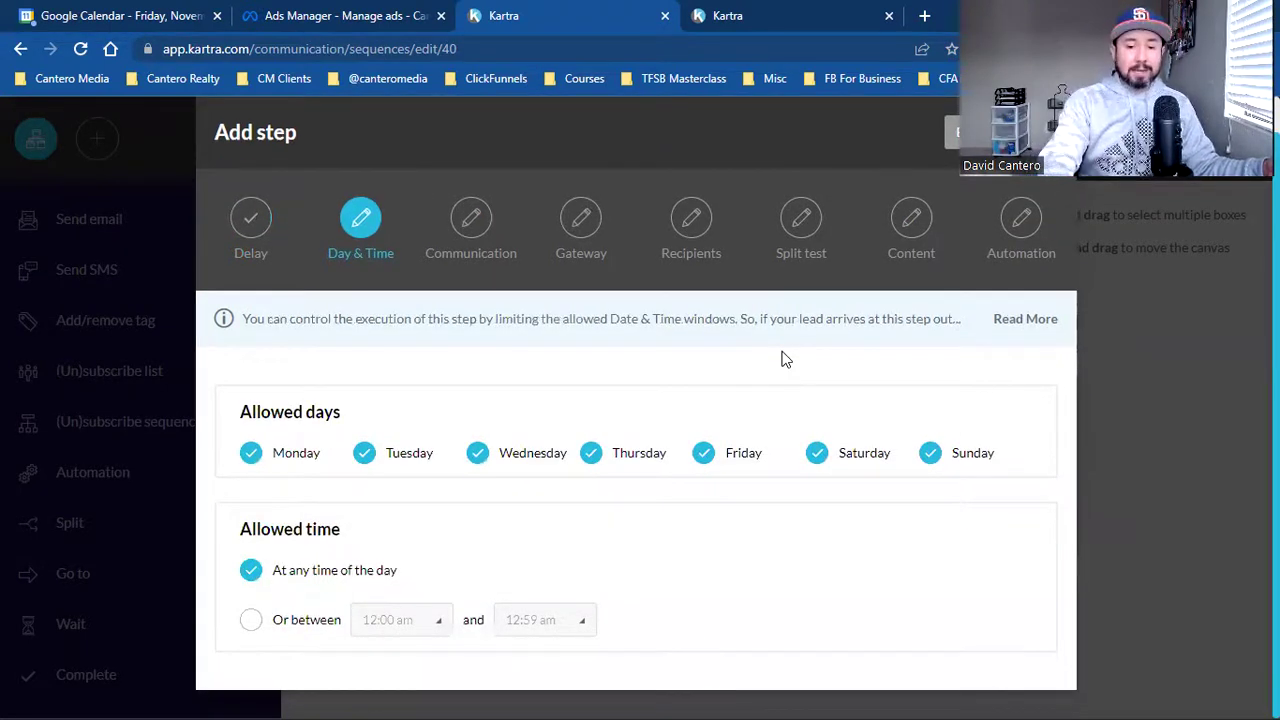
Exclude Saturday and Sunday from the allowed days and start a restricted sending window at 8:00 am
{"action": "left_click", "coordinate": [816, 452]}
{"action": "left_click", "coordinate": [931, 456]}
{"action": "left_click", "coordinate": [250, 621]}
{"action": "left_click", "coordinate": [402, 634]}
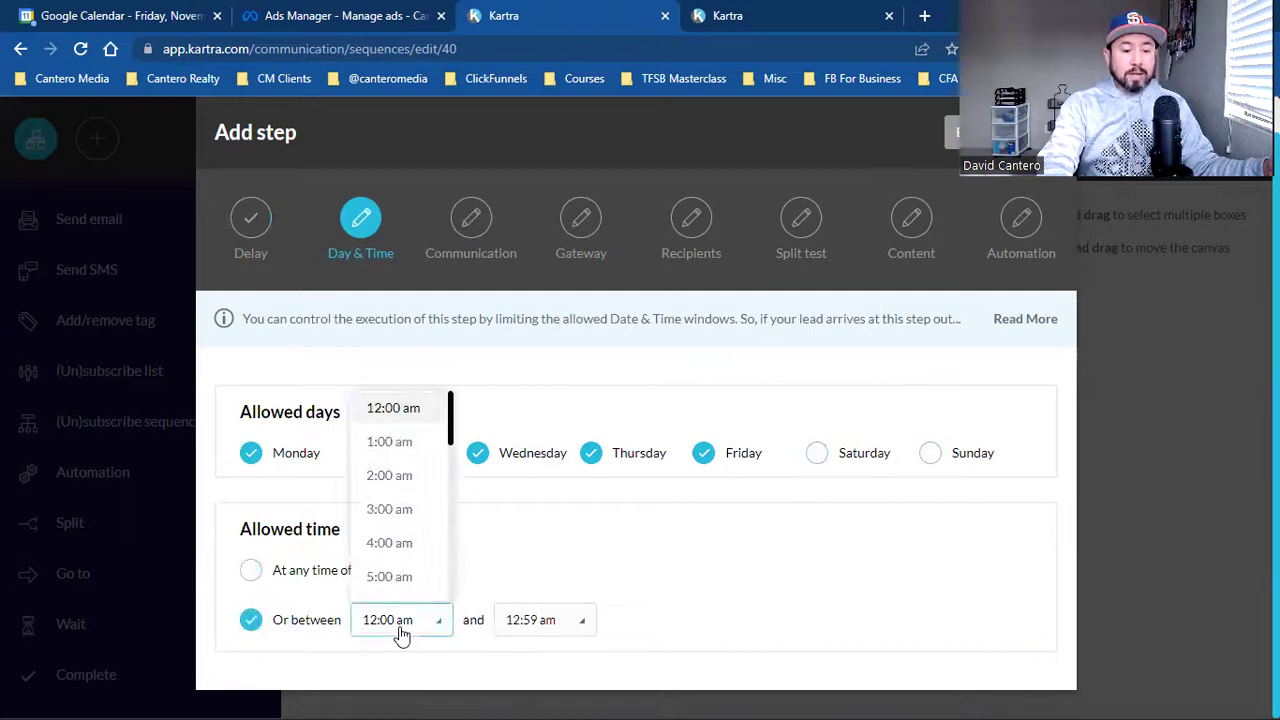
{"action": "scroll", "coordinate": [402, 634], "scroll_direction": "down", "scroll_amount": 3}
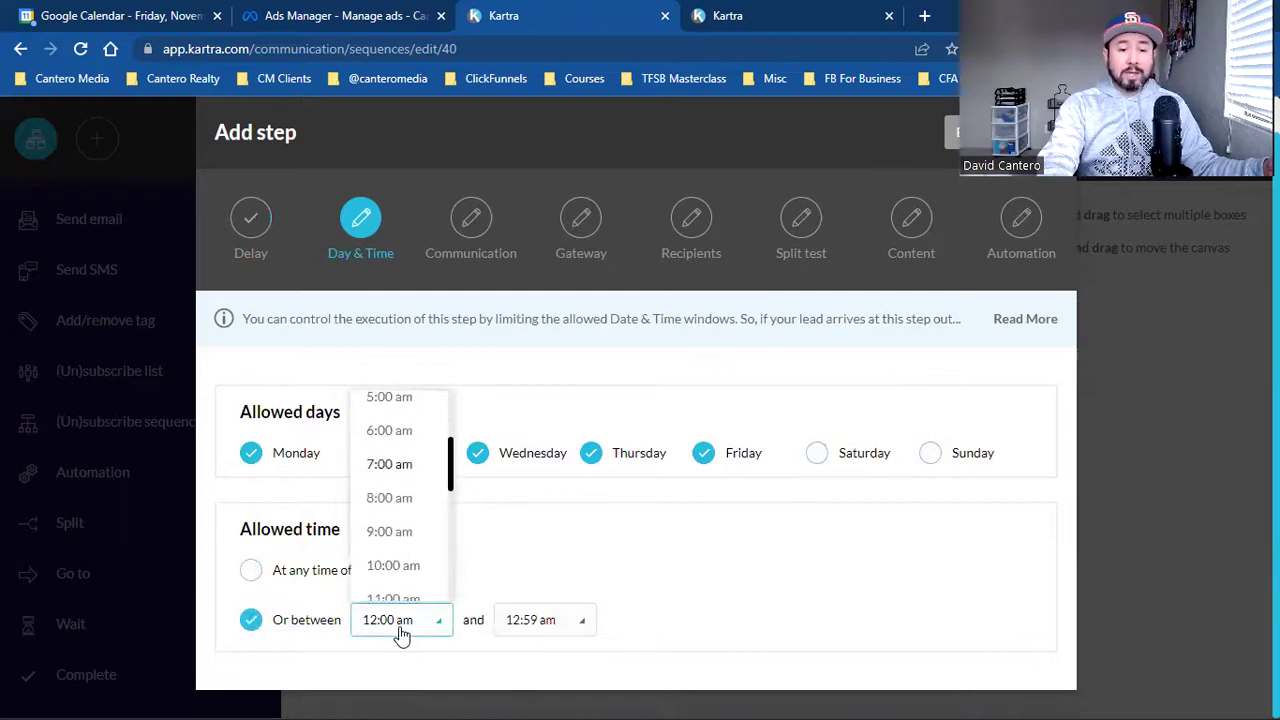
{"action": "scroll", "coordinate": [402, 634], "scroll_direction": "down", "scroll_amount": 2}
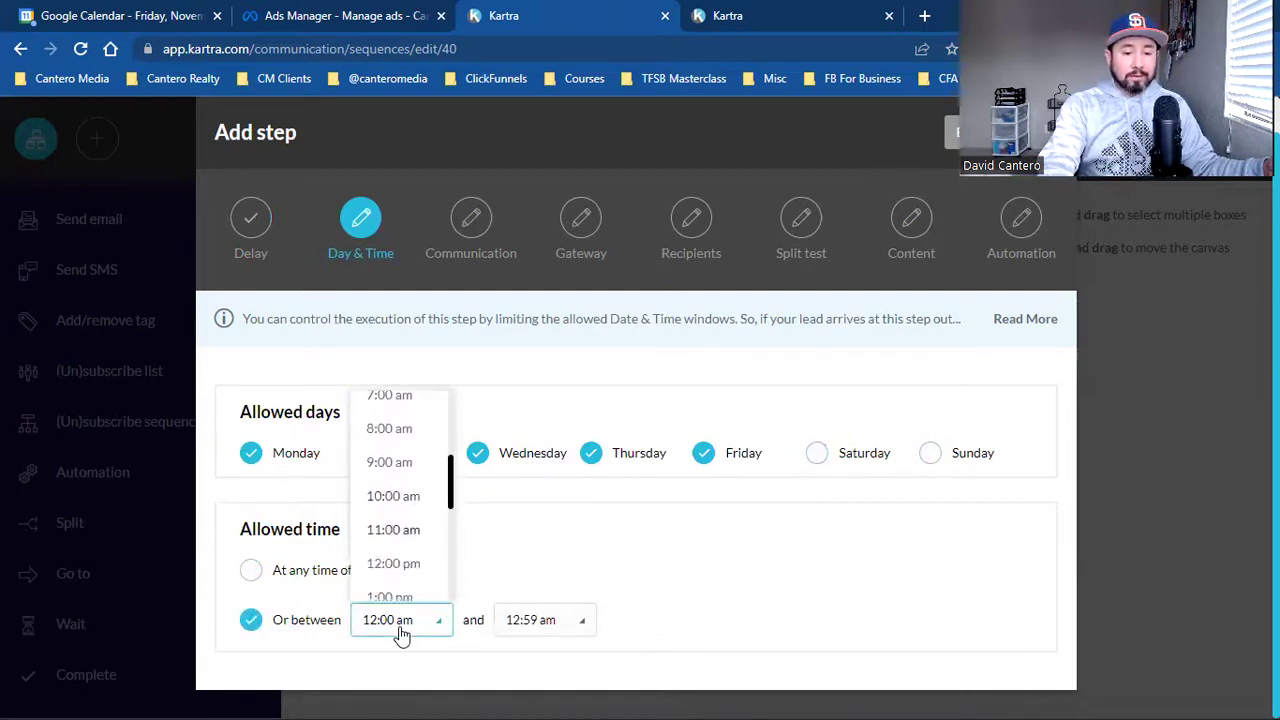
{"action": "scroll", "coordinate": [402, 634], "scroll_direction": "down", "scroll_amount": 1}
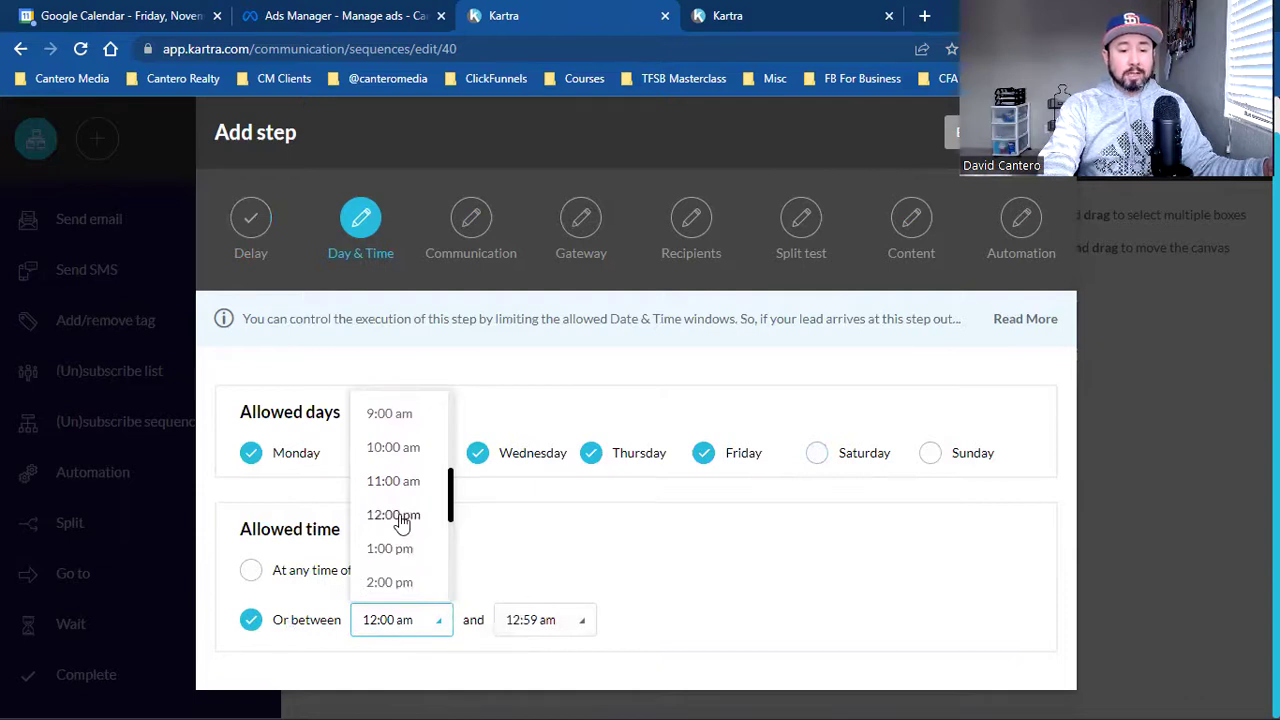
{"action": "scroll", "coordinate": [400, 522], "scroll_direction": "up", "scroll_amount": 4}
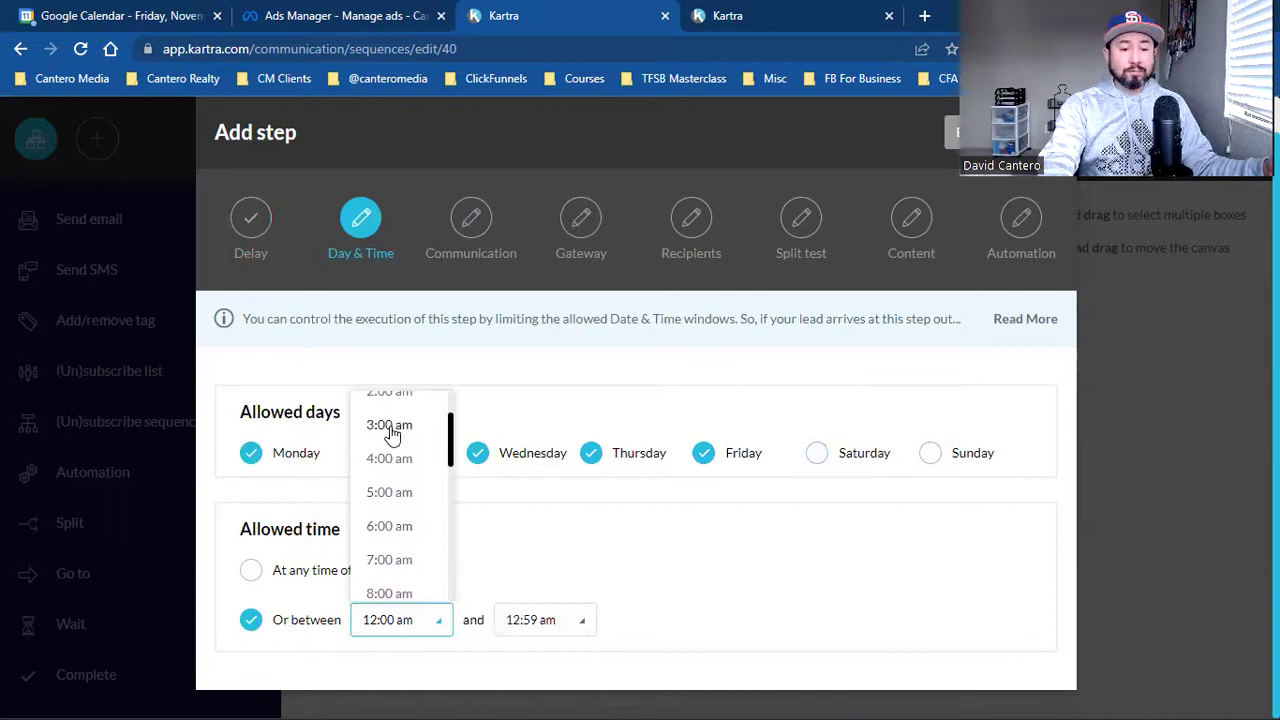
{"action": "scroll", "coordinate": [388, 508], "scroll_direction": "down", "scroll_amount": 1}
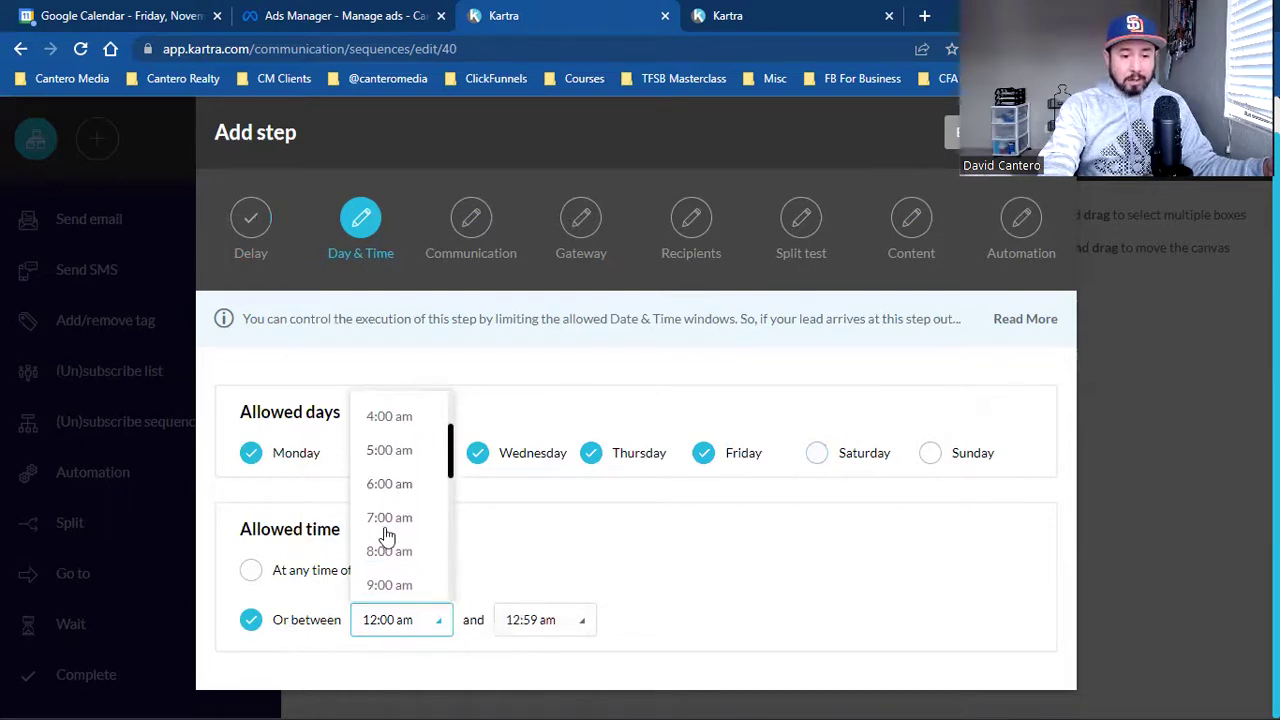
{"action": "left_click", "coordinate": [387, 537]}
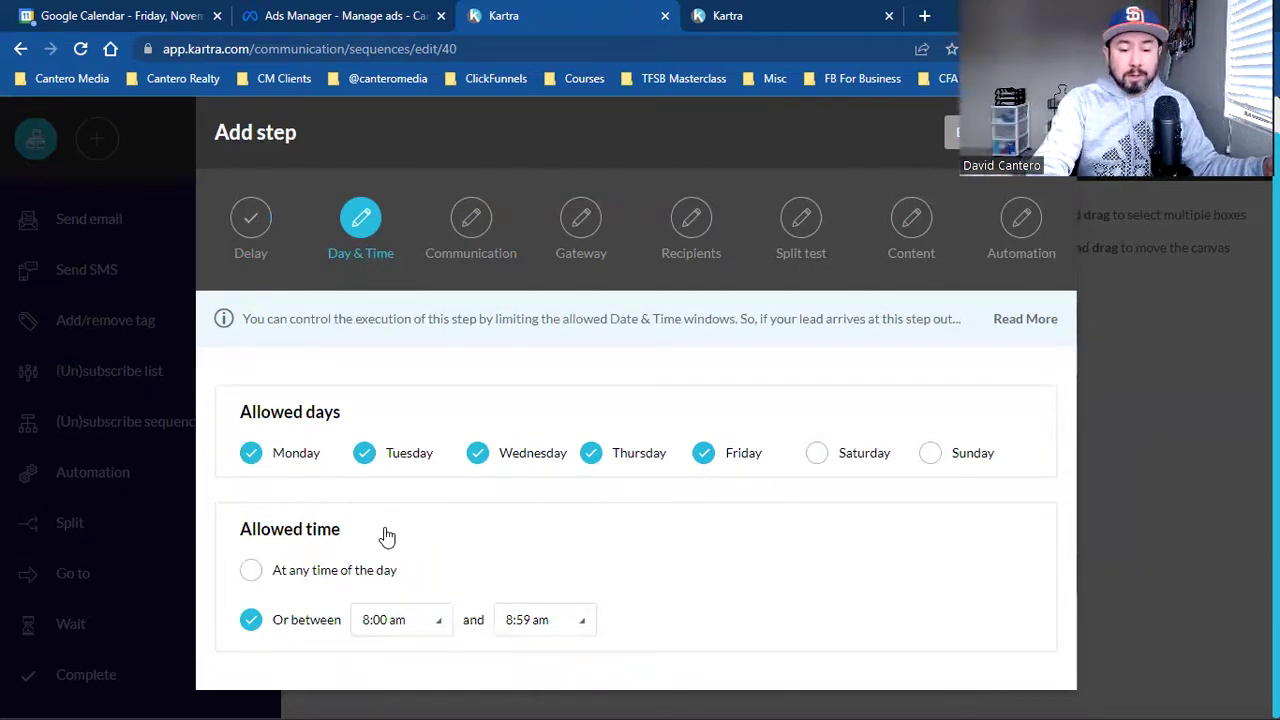
End the allowed sending window at 7:59 pm and proceed to the communication settings
{"action": "left_click", "coordinate": [512, 624]}
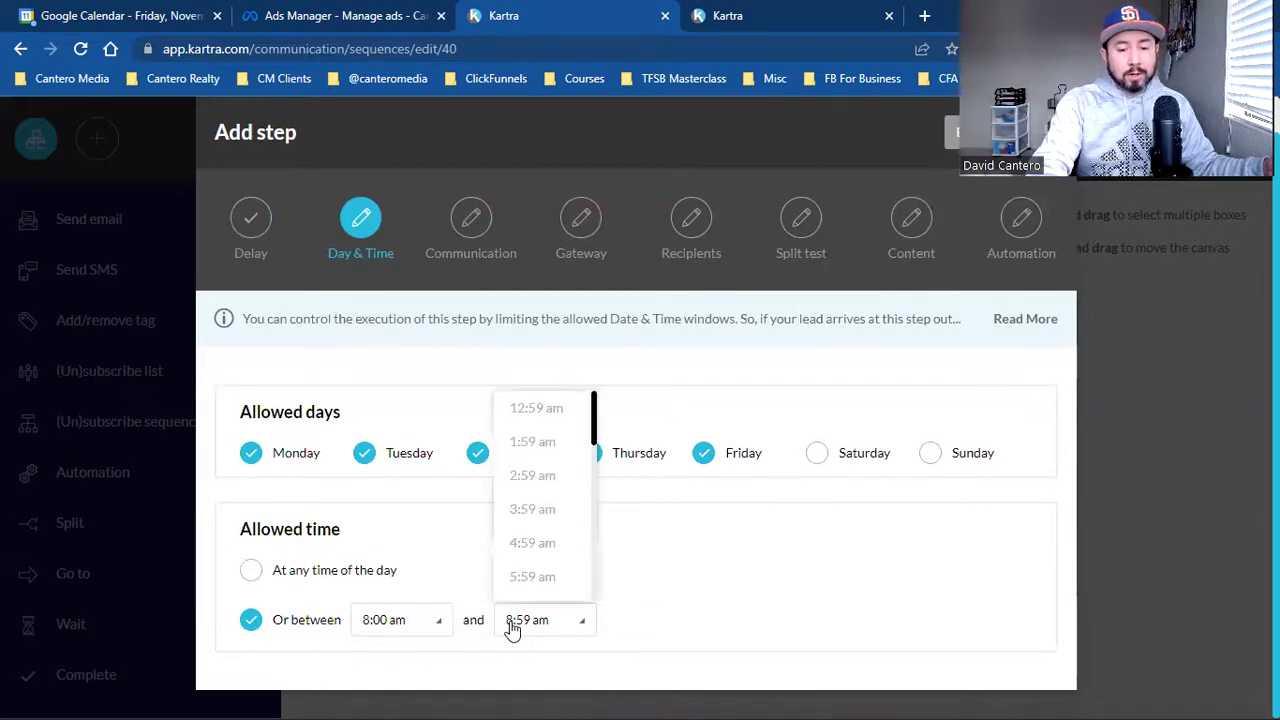
{"action": "scroll", "coordinate": [512, 624], "scroll_direction": "down", "scroll_amount": 6}
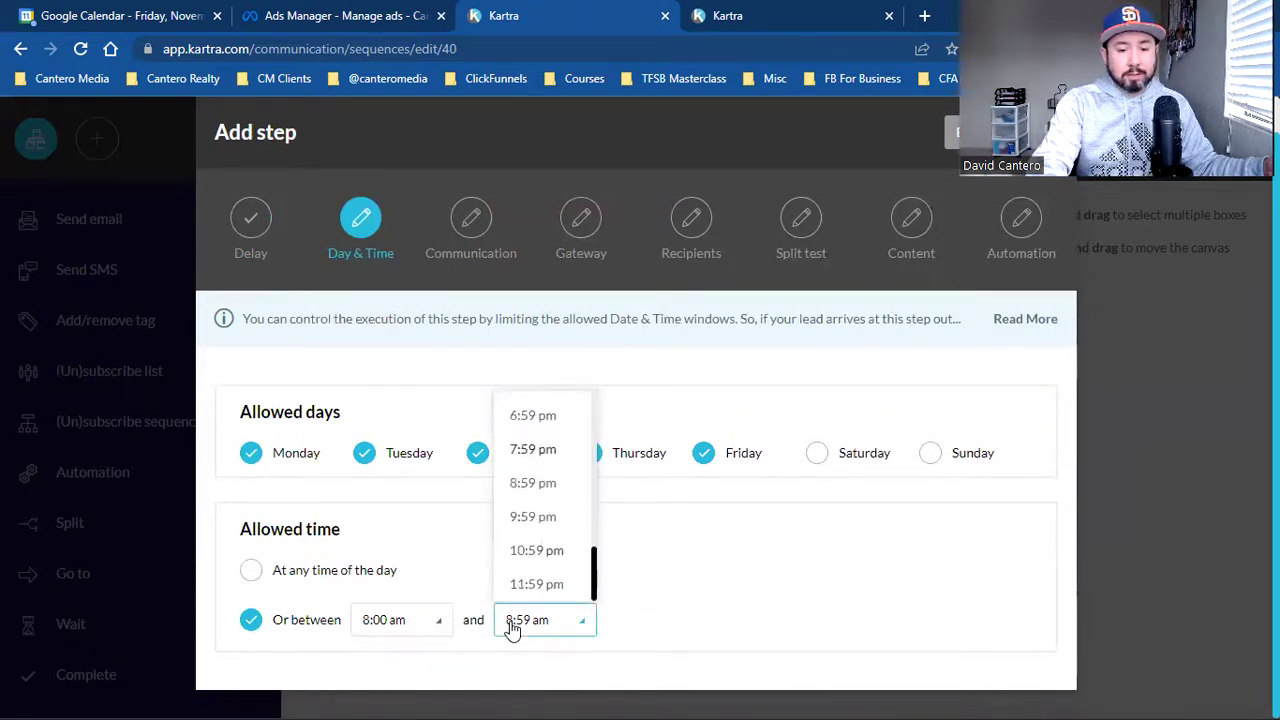
{"action": "left_click", "coordinate": [538, 451]}
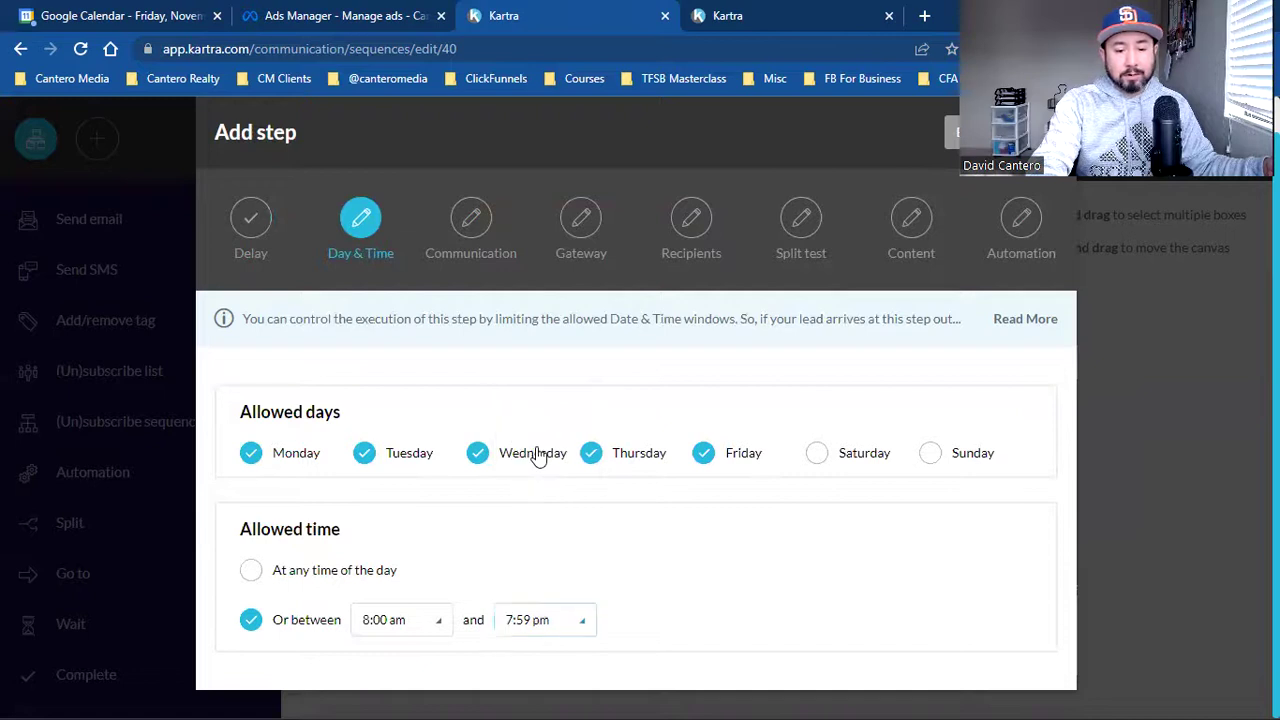
{"action": "left_click", "coordinate": [1037, 178]}
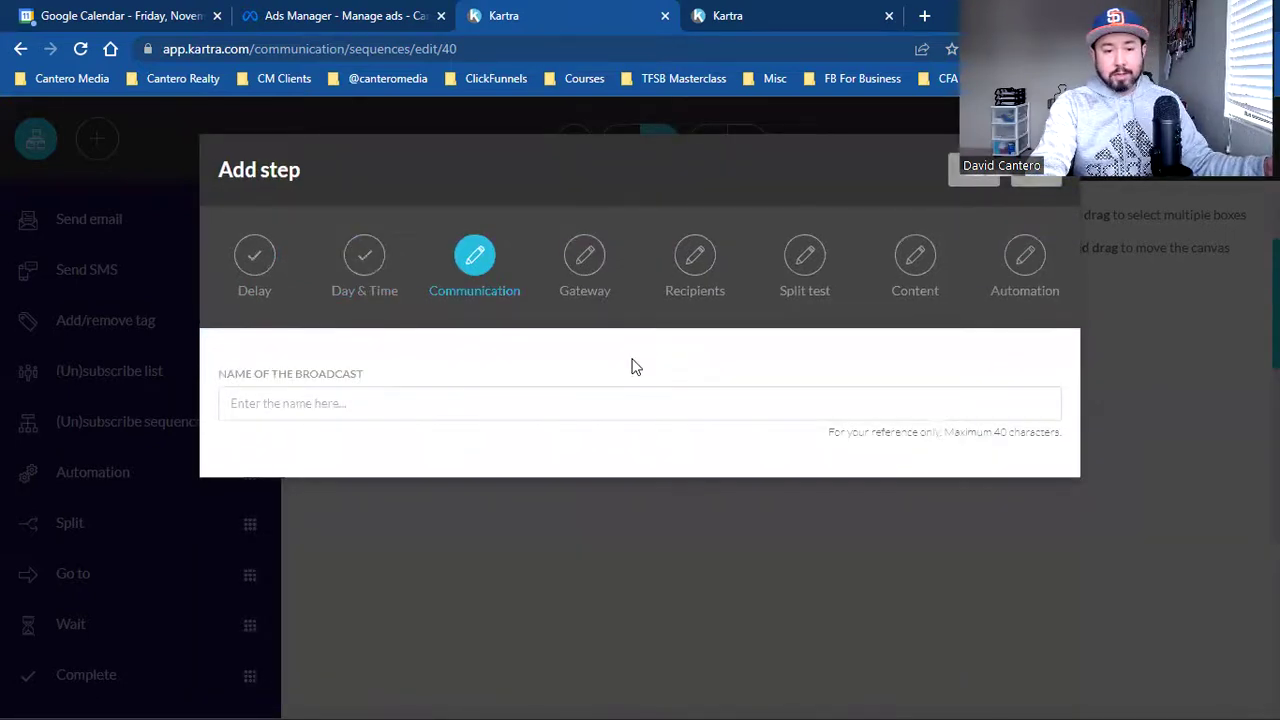
Name the broadcast "Step 3" and accept the preset email gateway and sender details
{"action": "left_click", "coordinate": [451, 398]}
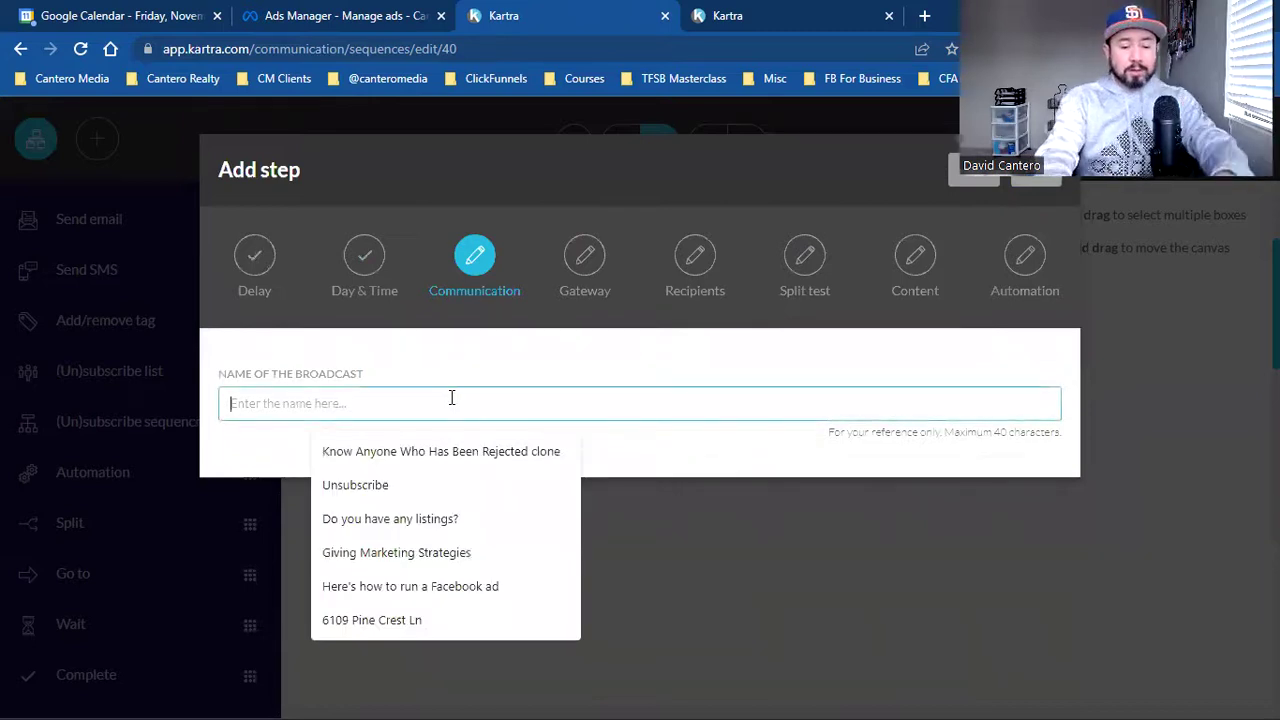
{"action": "type", "text": "Step"}
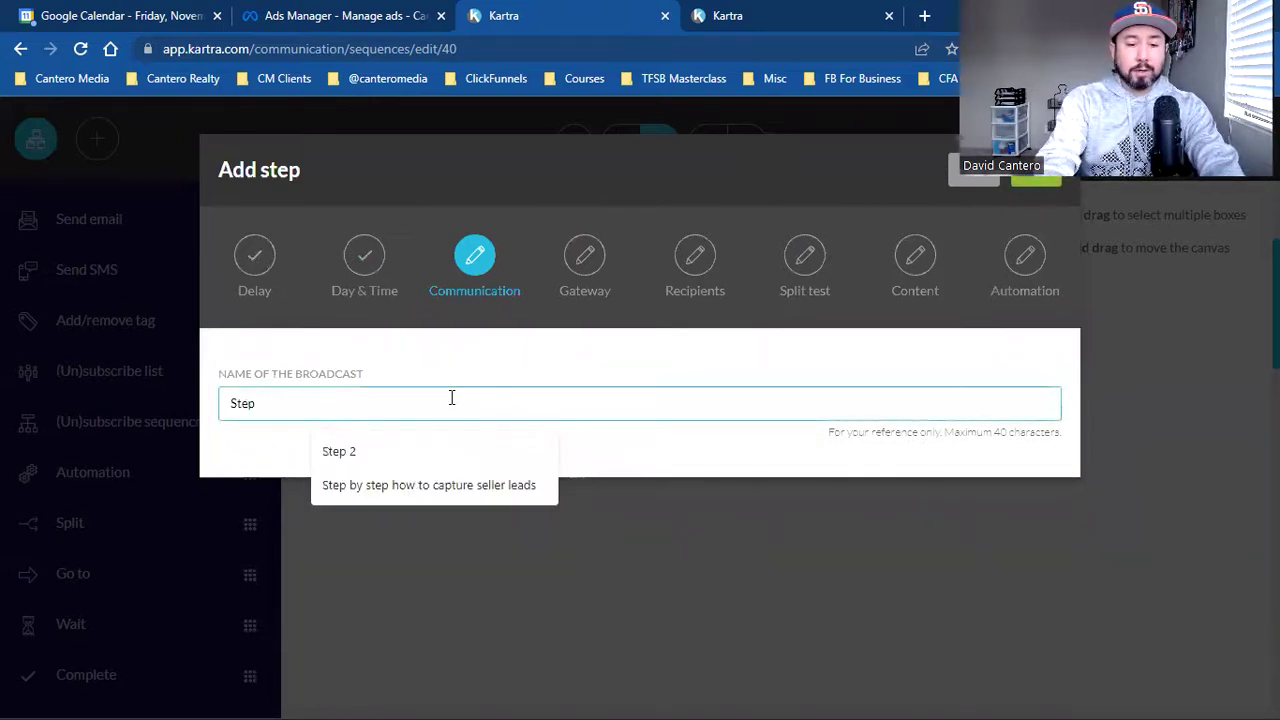
{"action": "type", "text": " 3"}
{"action": "left_click", "coordinate": [1035, 182]}
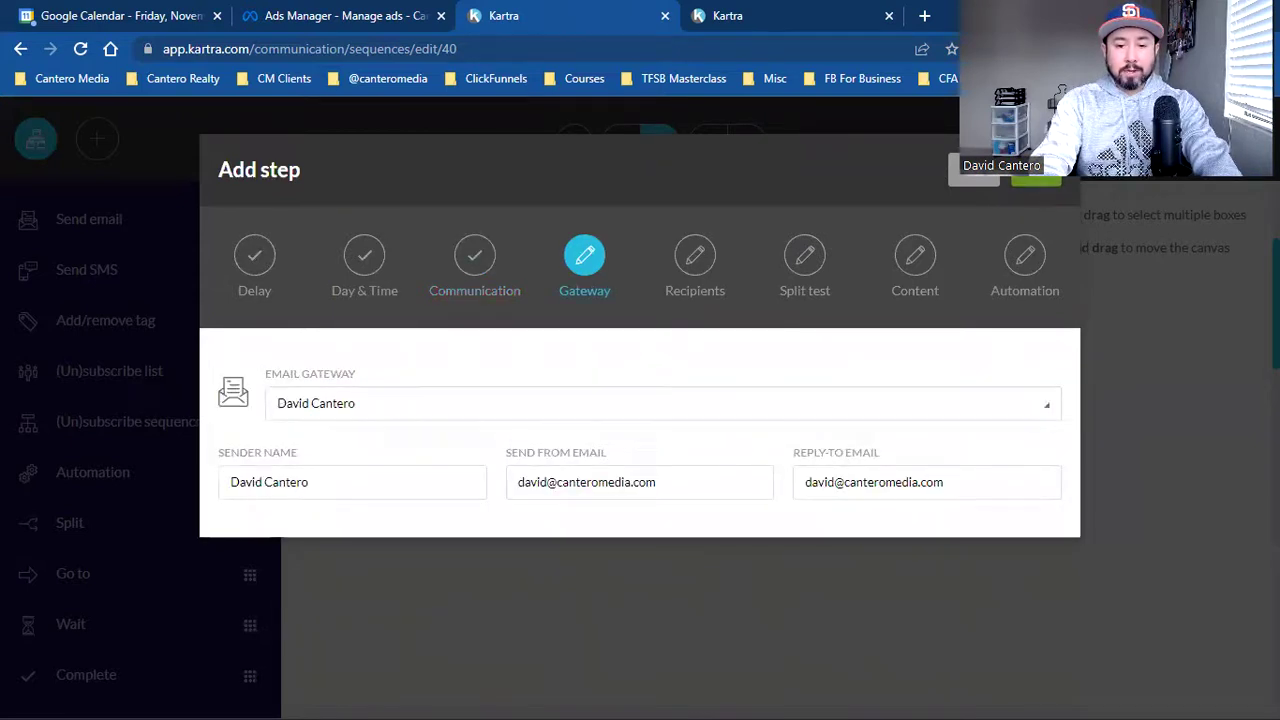
{"action": "left_click", "coordinate": [1035, 177]}
Add a recipient condition that sends the email only to leads subscribed to the TFSB Book Customers sequence
{"action": "left_click", "coordinate": [417, 433]}
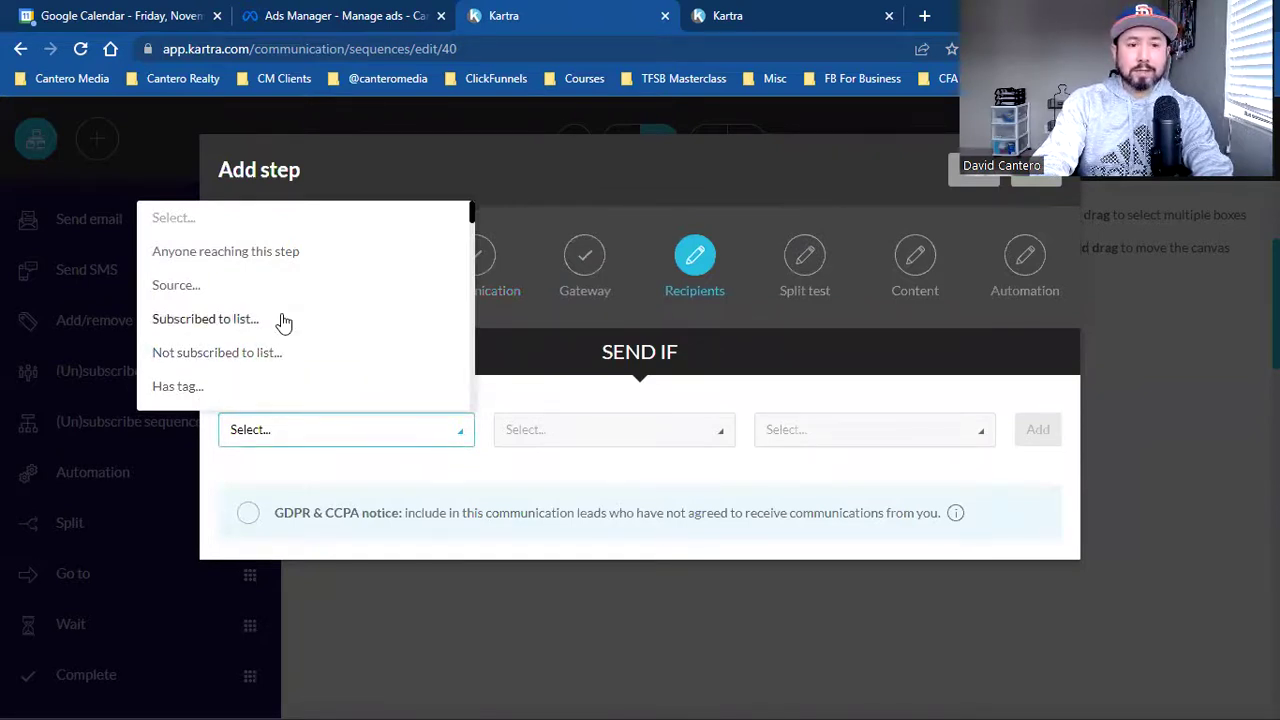
{"action": "scroll", "coordinate": [288, 352], "scroll_direction": "down", "scroll_amount": 5}
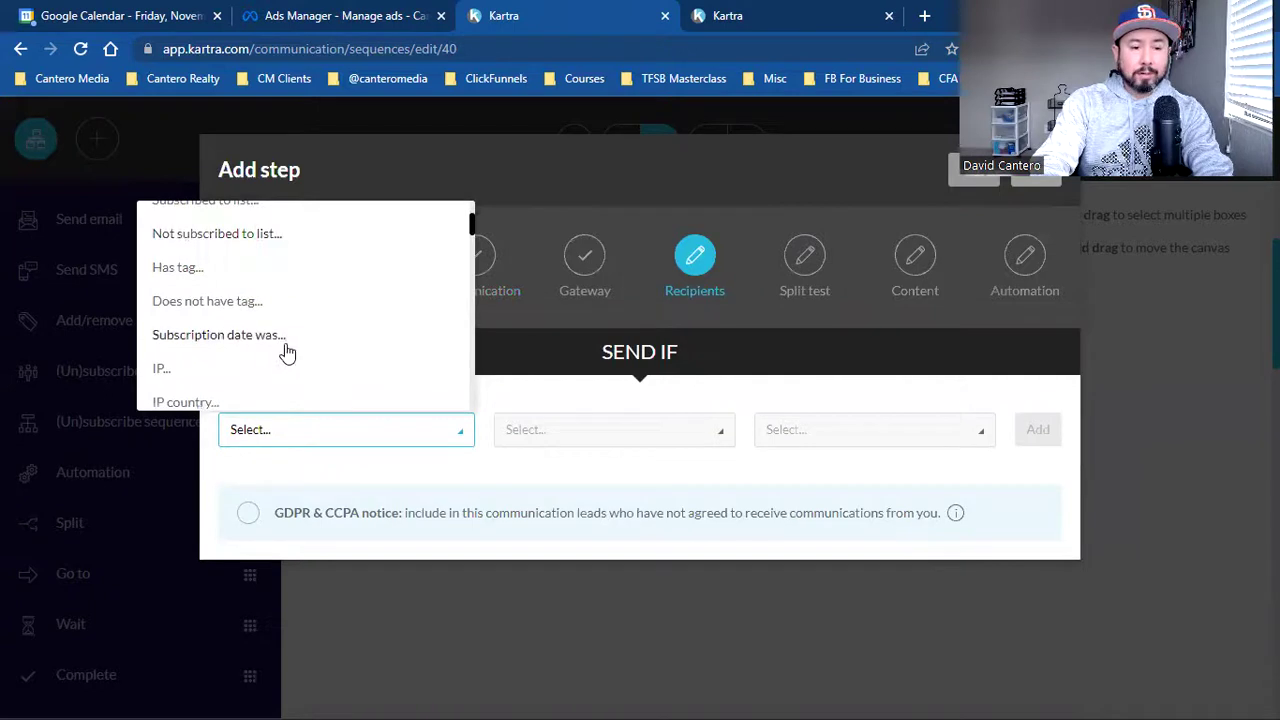
{"action": "scroll", "coordinate": [275, 349], "scroll_direction": "down", "scroll_amount": 1}
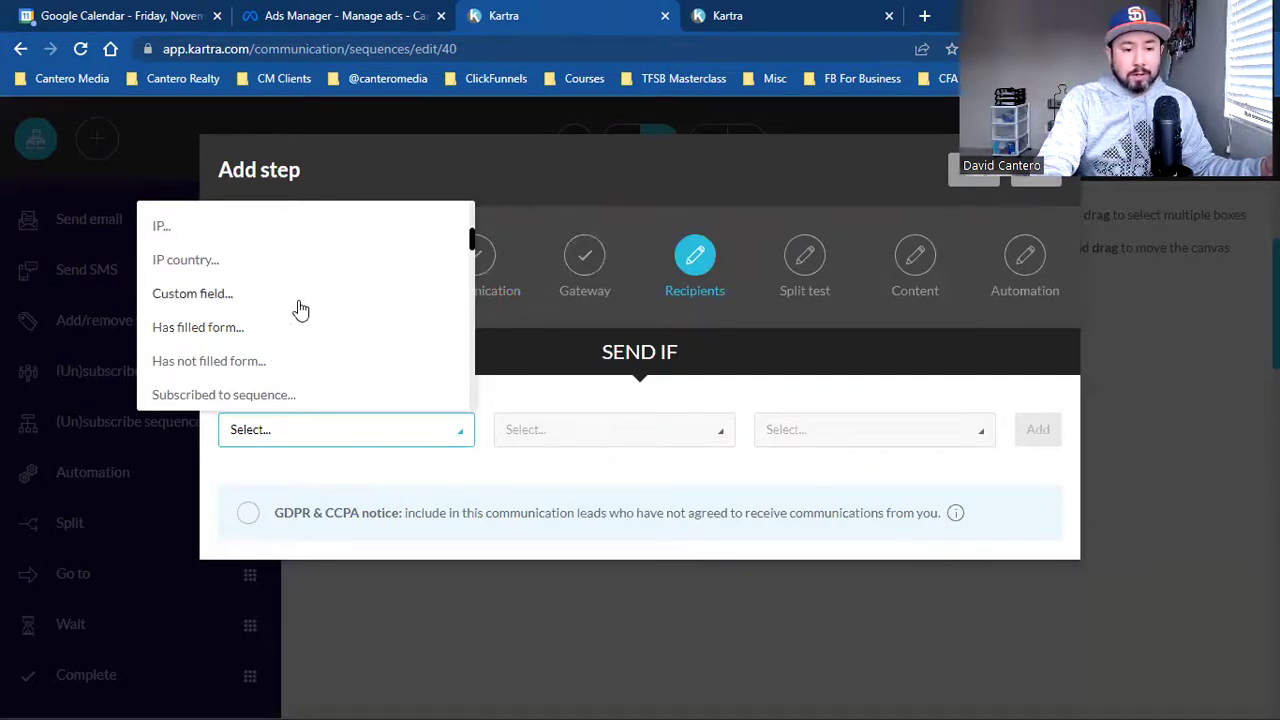
{"action": "left_click", "coordinate": [232, 403]}
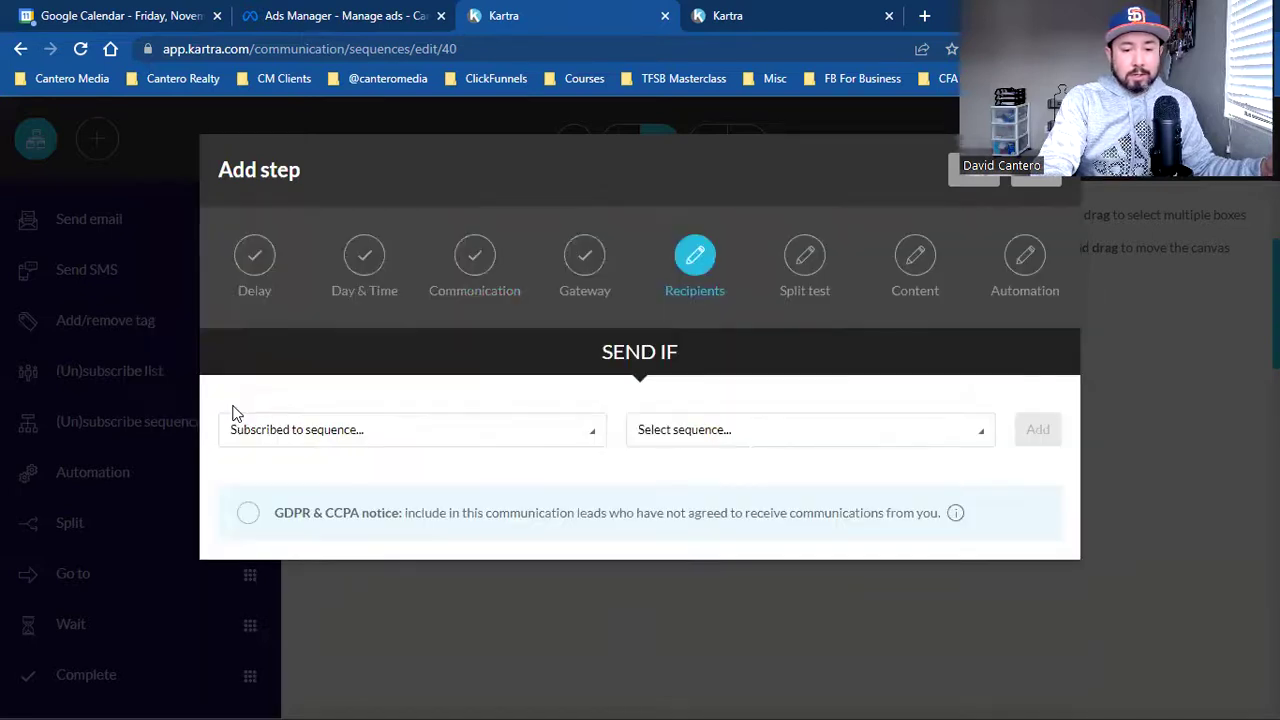
{"action": "left_click", "coordinate": [703, 432]}
{"action": "scroll", "coordinate": [746, 352], "scroll_direction": "down", "scroll_amount": 1}
{"action": "scroll", "coordinate": [746, 352], "scroll_direction": "down", "scroll_amount": 4}
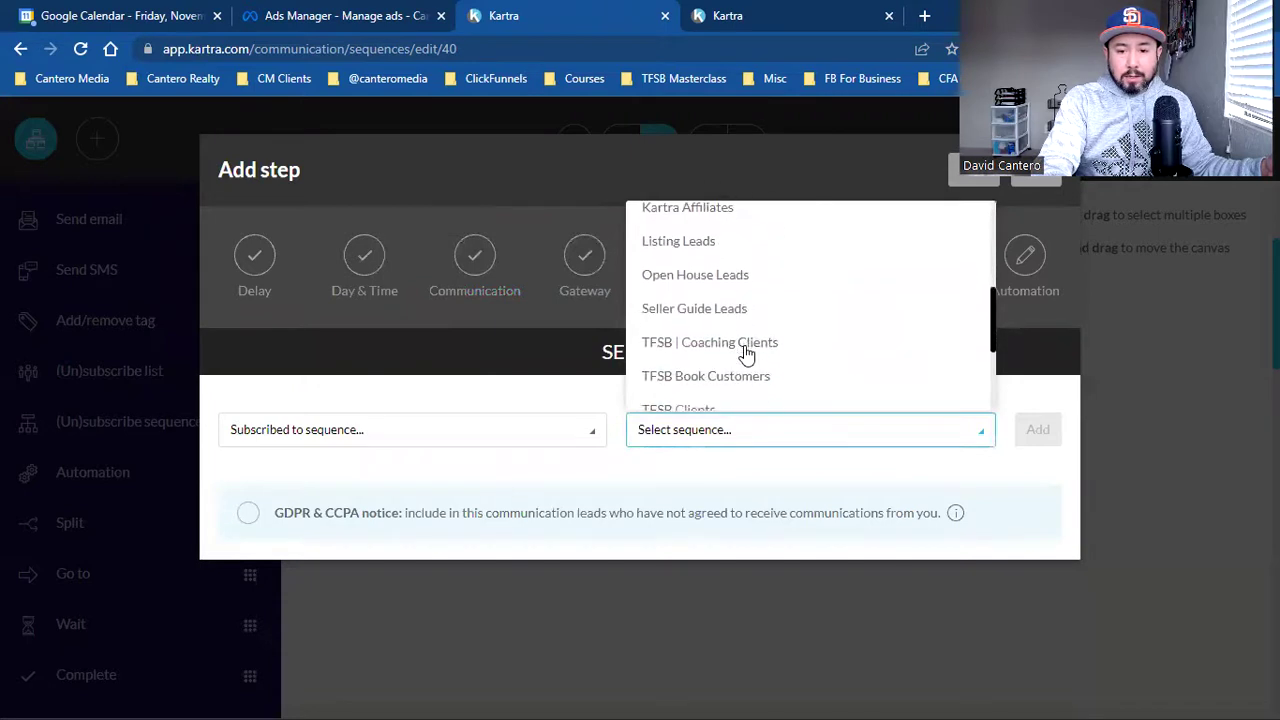
{"action": "scroll", "coordinate": [746, 352], "scroll_direction": "down", "scroll_amount": 1}
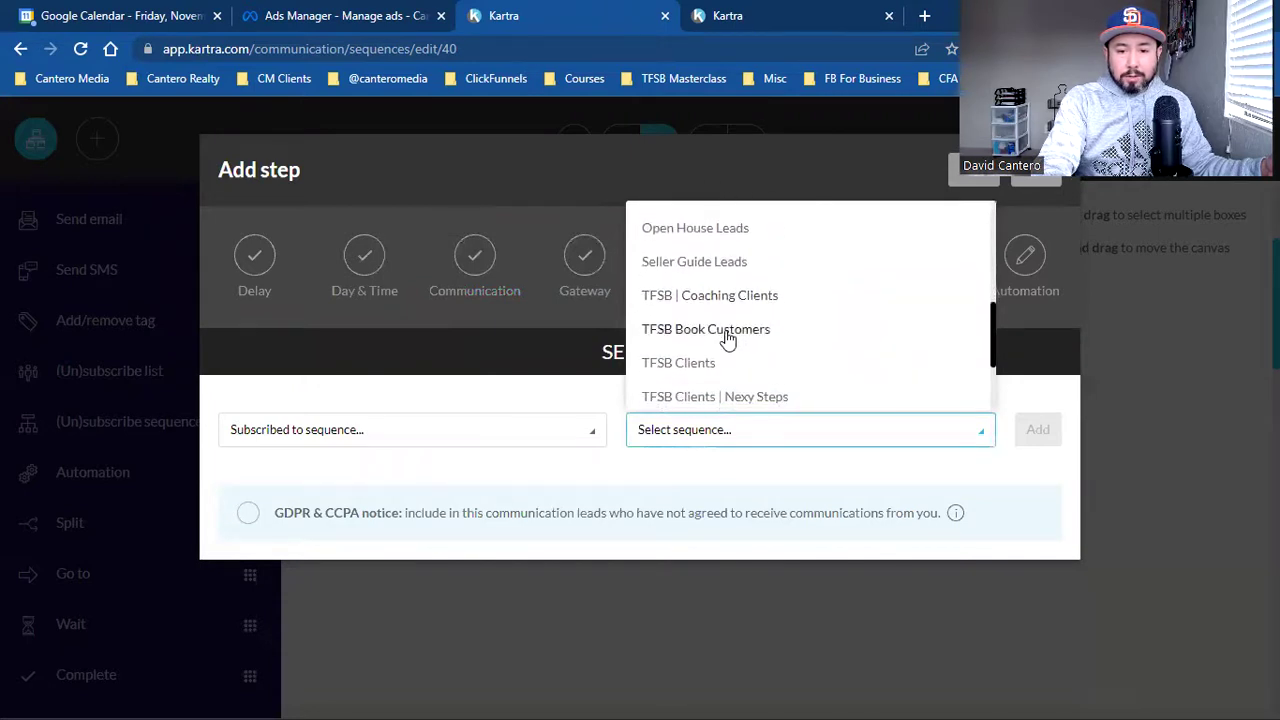
{"action": "left_click", "coordinate": [728, 330]}
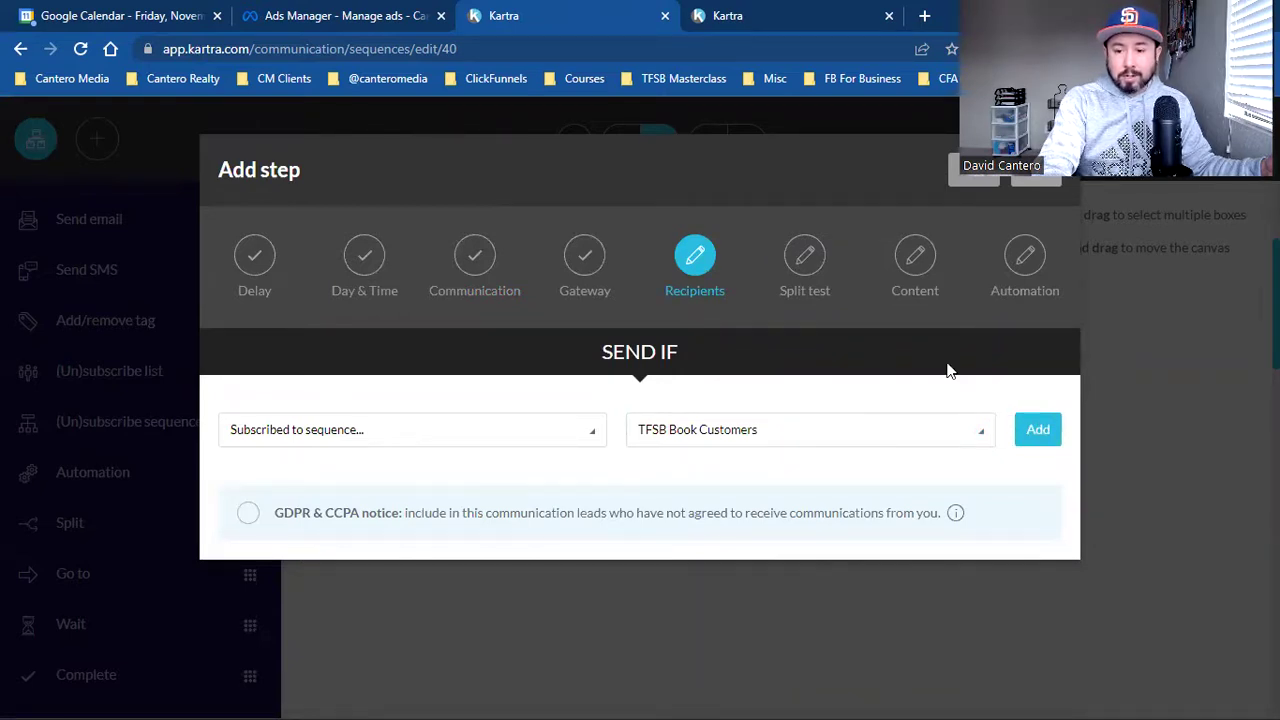
{"action": "left_click", "coordinate": [1037, 429]}
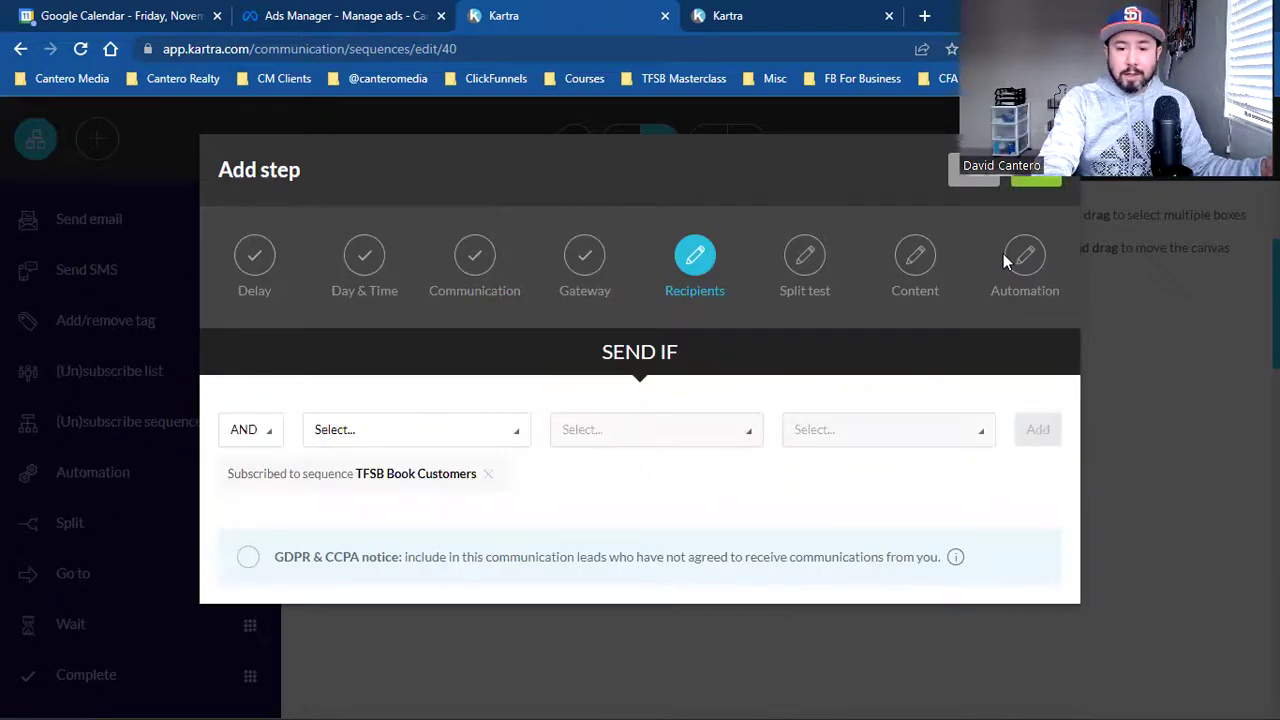
{"action": "left_click", "coordinate": [1040, 181]}
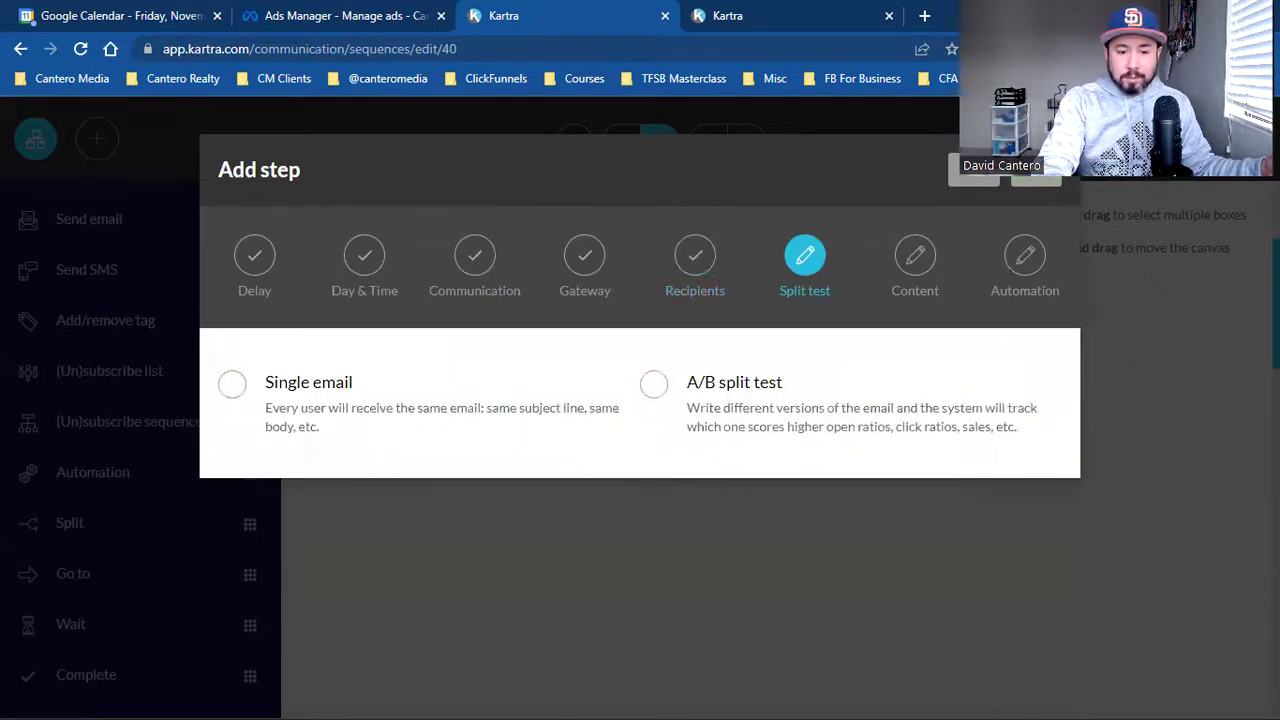
Choose the single email option without a split test and switch the email content to the Advanced editor
{"action": "left_click", "coordinate": [394, 374]}
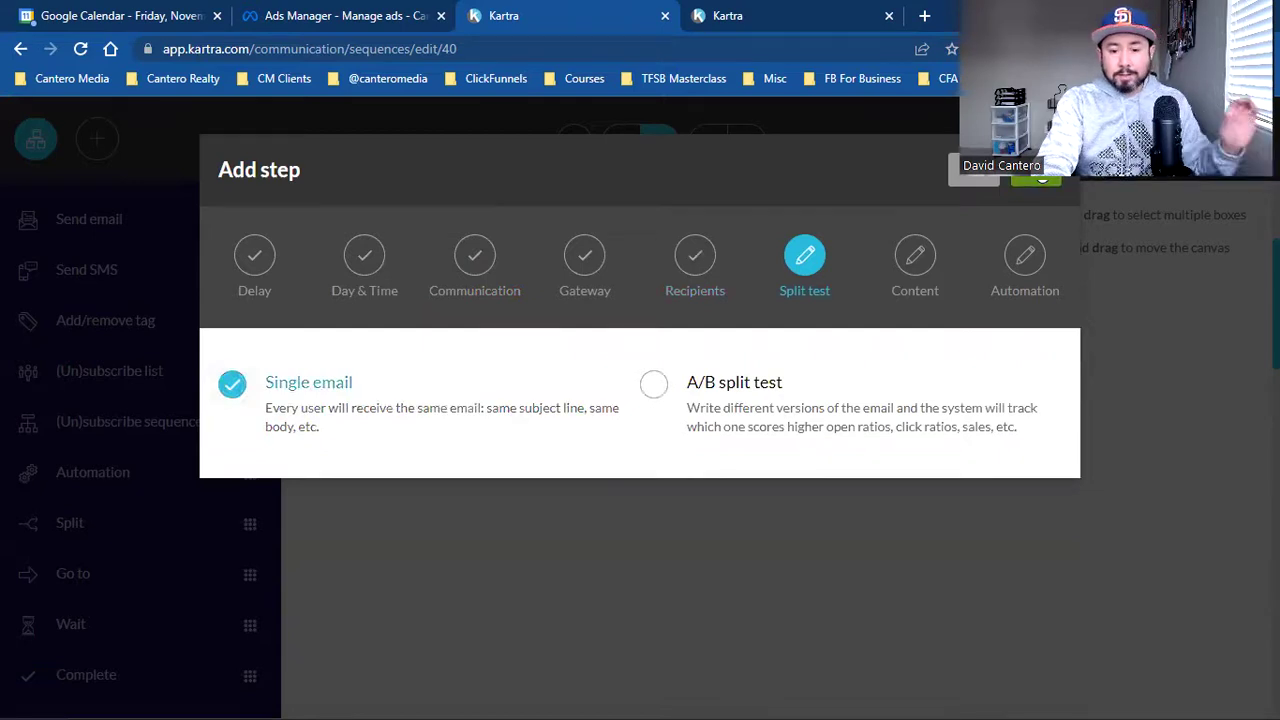
{"action": "left_click", "coordinate": [1040, 181]}
{"action": "left_click", "coordinate": [275, 382]}
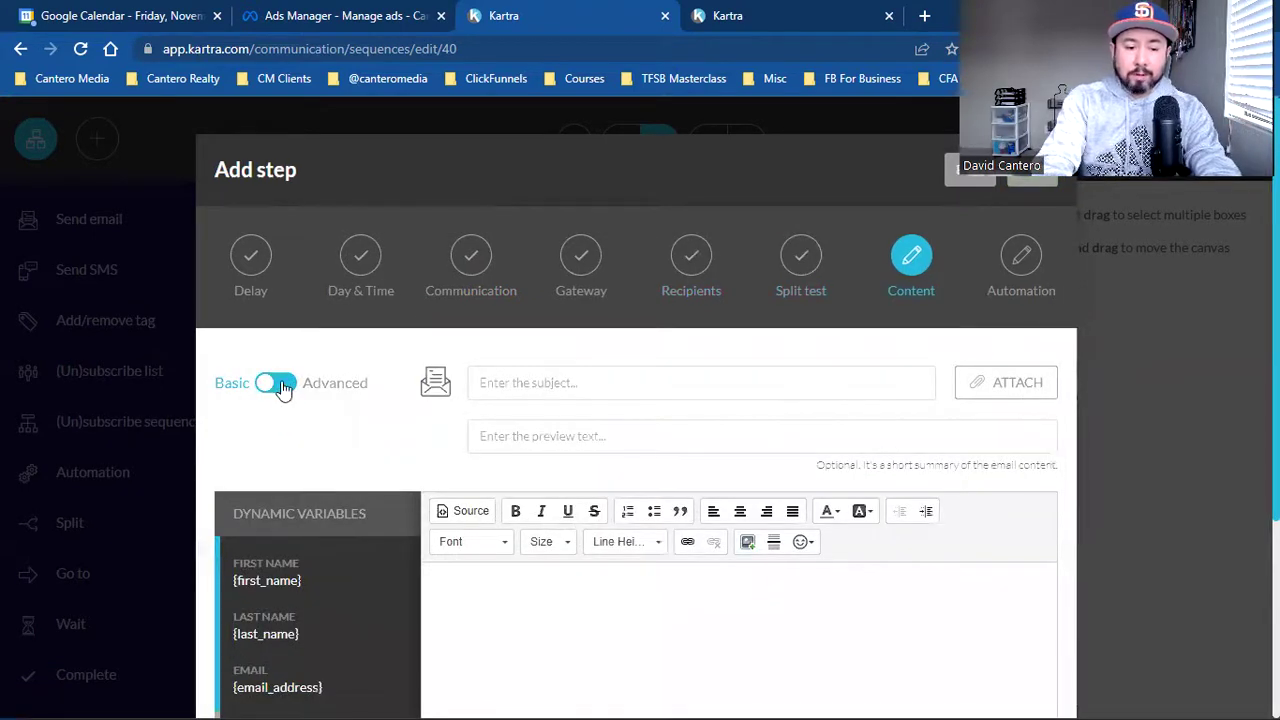
{"action": "scroll", "coordinate": [503, 443], "scroll_direction": "down", "scroll_amount": 2}
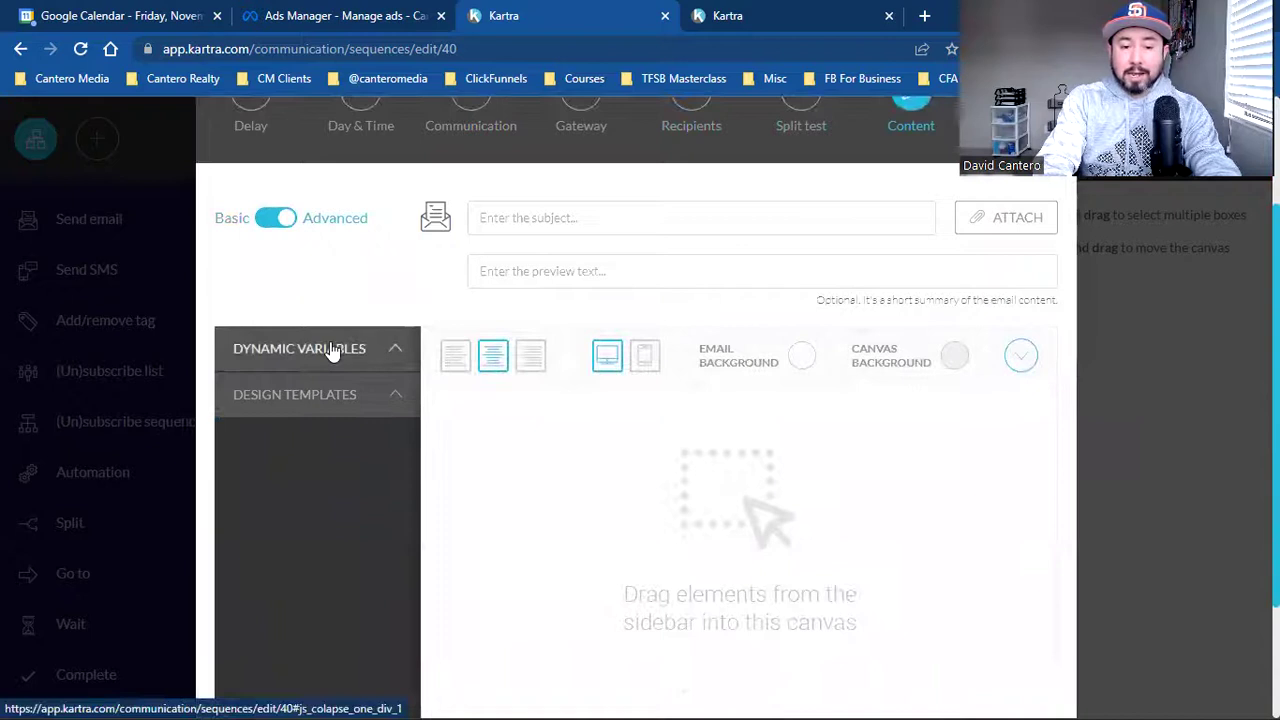
Copy the {first_name} dynamic variable into the email's subject line
{"action": "left_click", "coordinate": [331, 349]}
{"action": "left_click", "coordinate": [262, 410]}
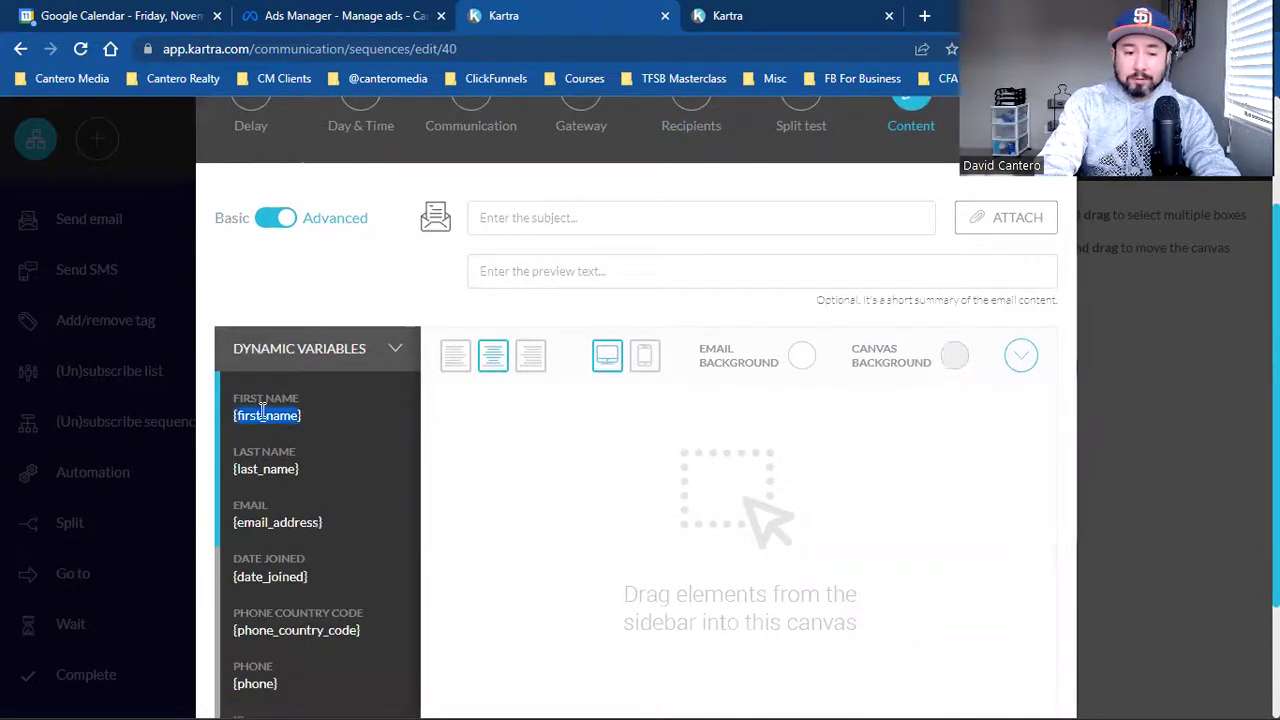
{"action": "right_click", "coordinate": [261, 411]}
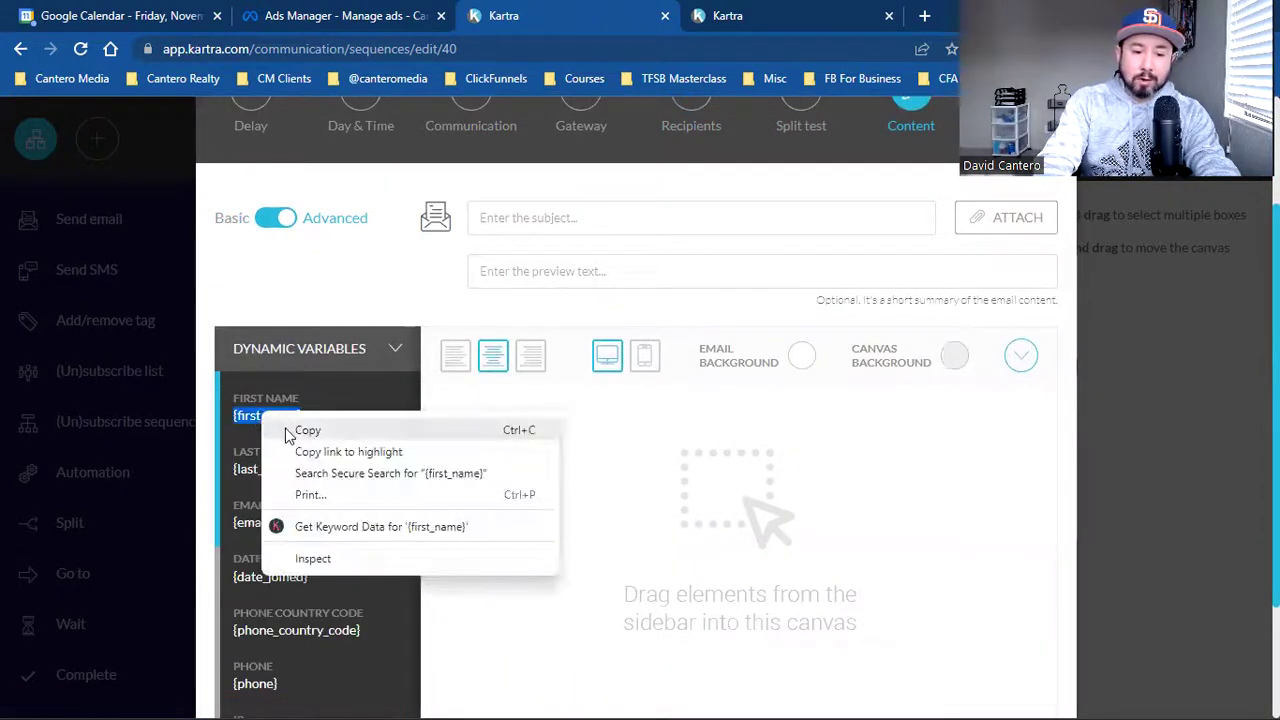
{"action": "left_click", "coordinate": [307, 430]}
{"action": "left_click", "coordinate": [540, 211]}
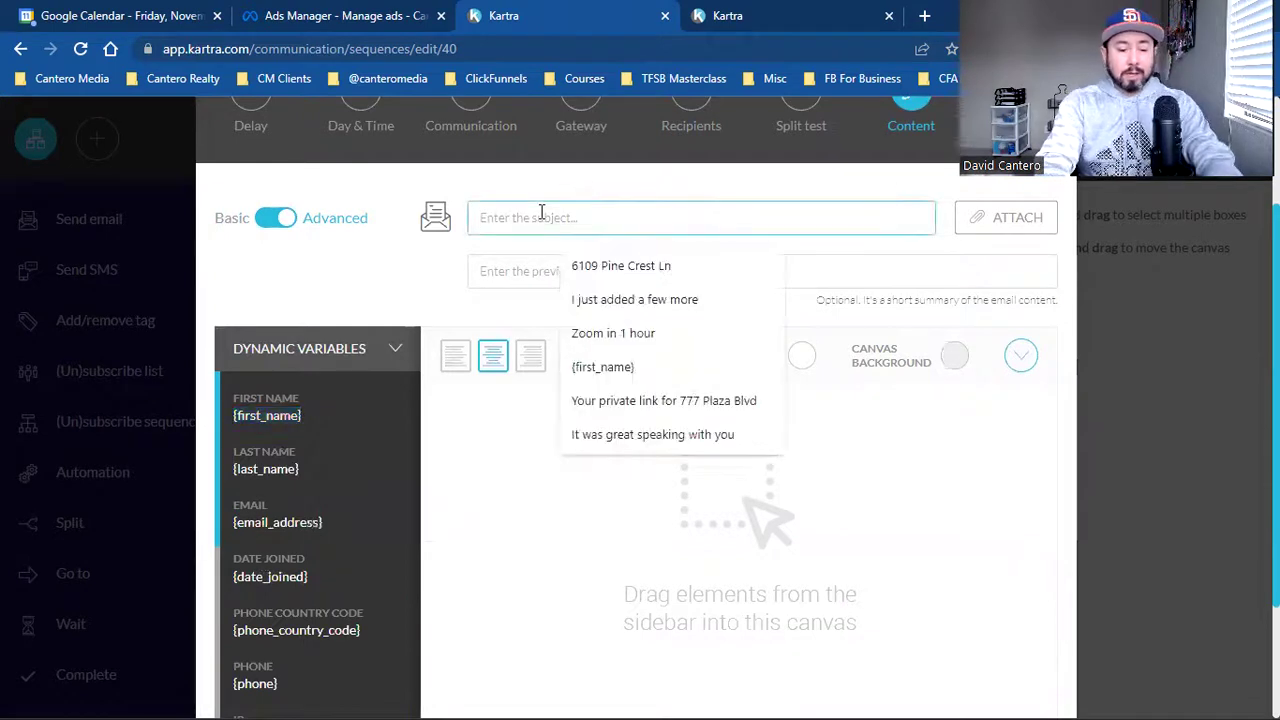
{"action": "key", "text": "ctrl+v"}
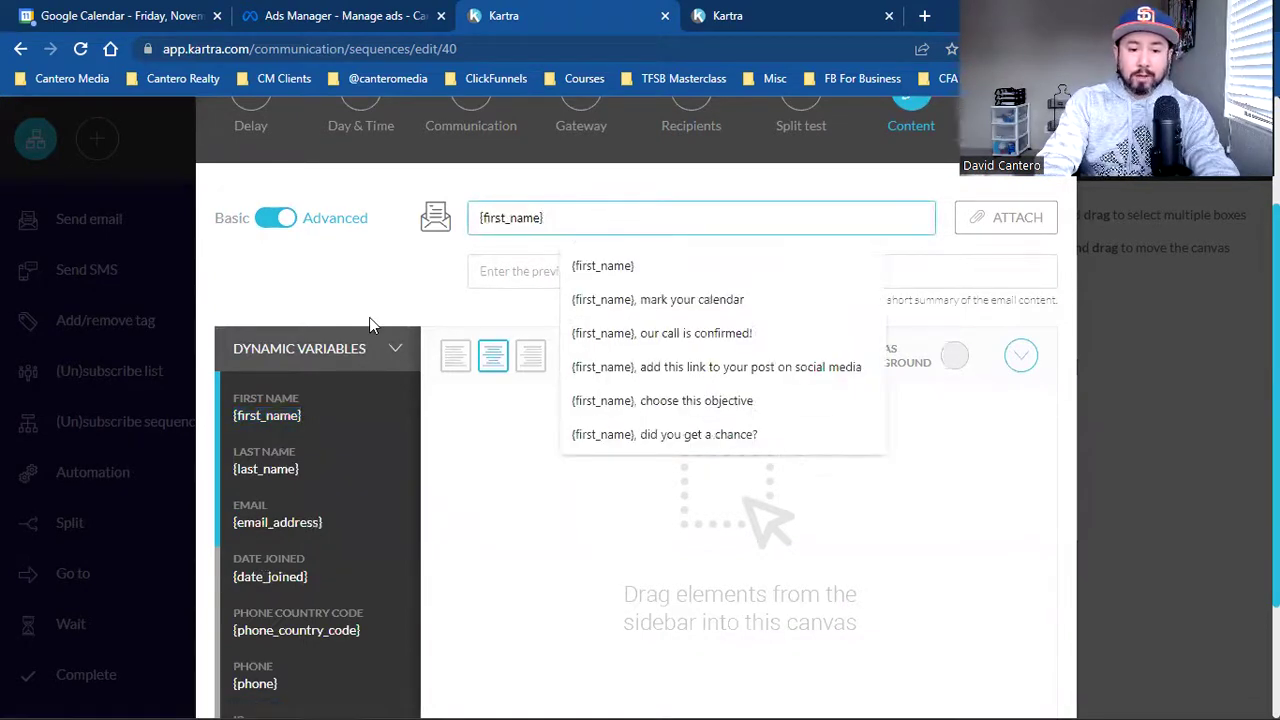
Place the saved "Meta taggg" template from the personal design templates into the email canvas and review its content
{"action": "left_click", "coordinate": [378, 352]}
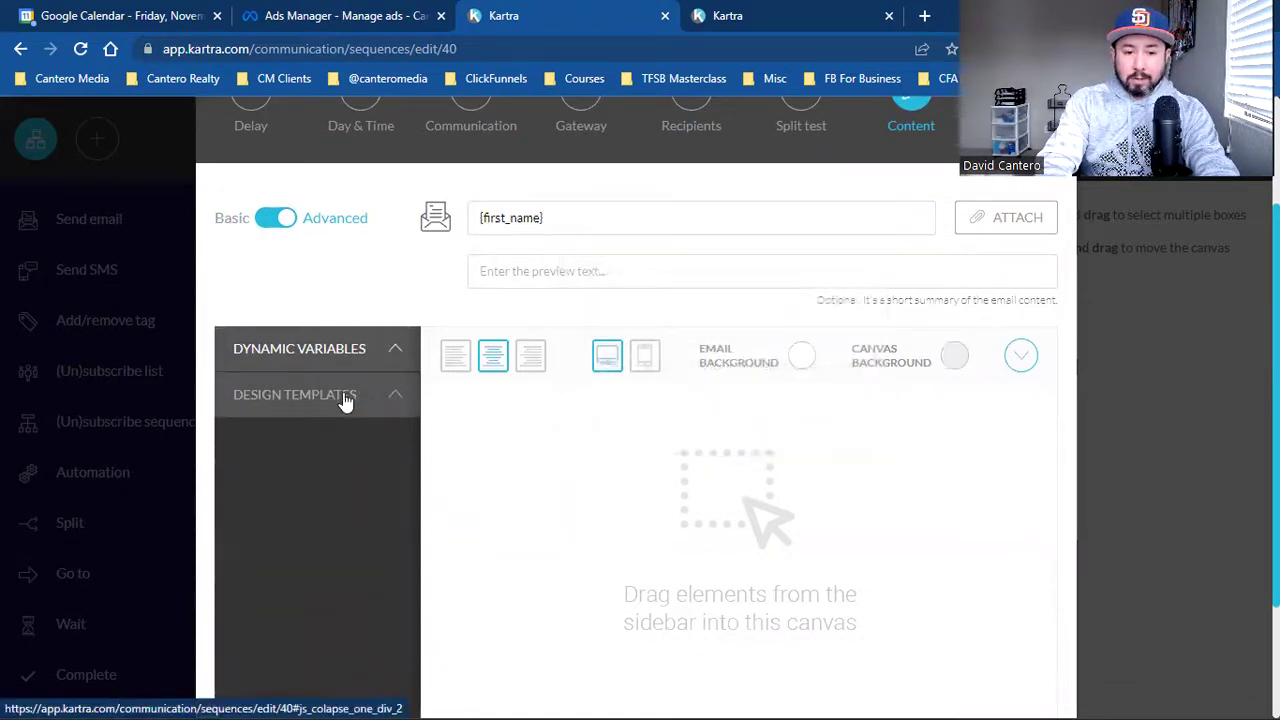
{"action": "left_click", "coordinate": [343, 397]}
{"action": "left_click", "coordinate": [305, 520]}
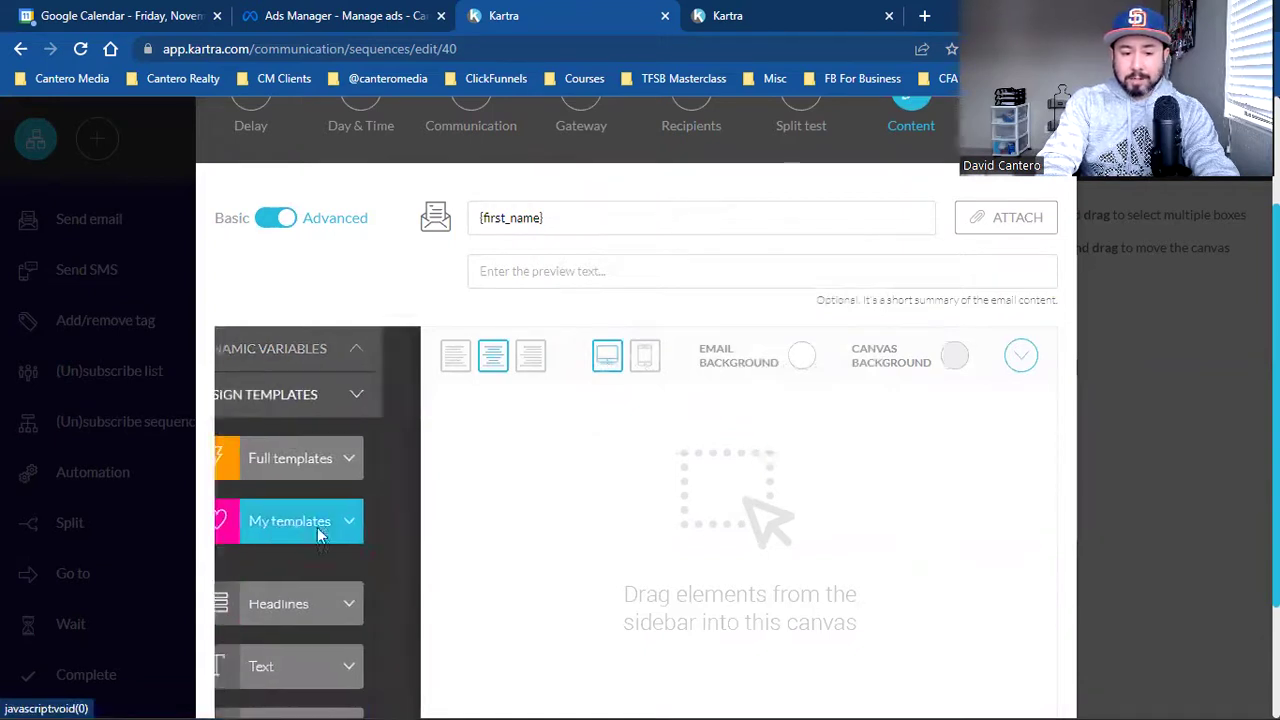
{"action": "left_click_drag", "start_coordinate": [320, 502], "coordinate": [654, 426]}
{"action": "scroll", "coordinate": [654, 426], "scroll_direction": "down", "scroll_amount": 3}
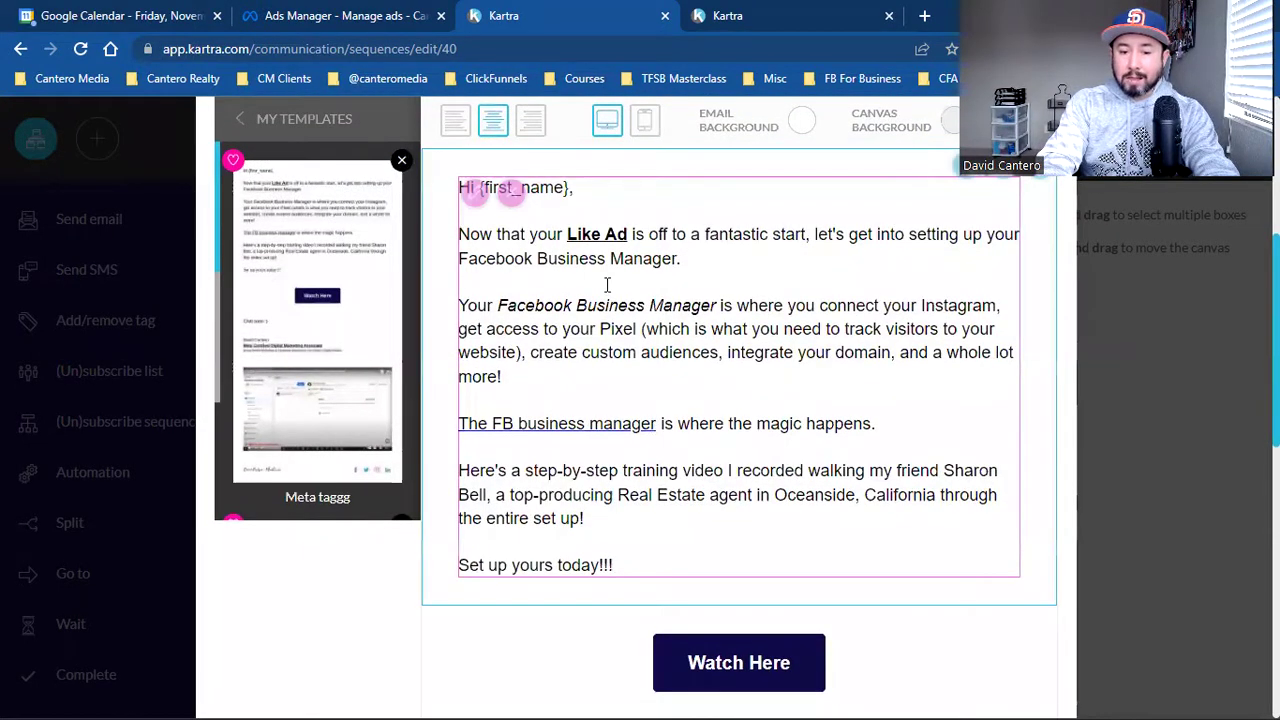
{"action": "scroll", "coordinate": [720, 391], "scroll_direction": "down", "scroll_amount": 3}
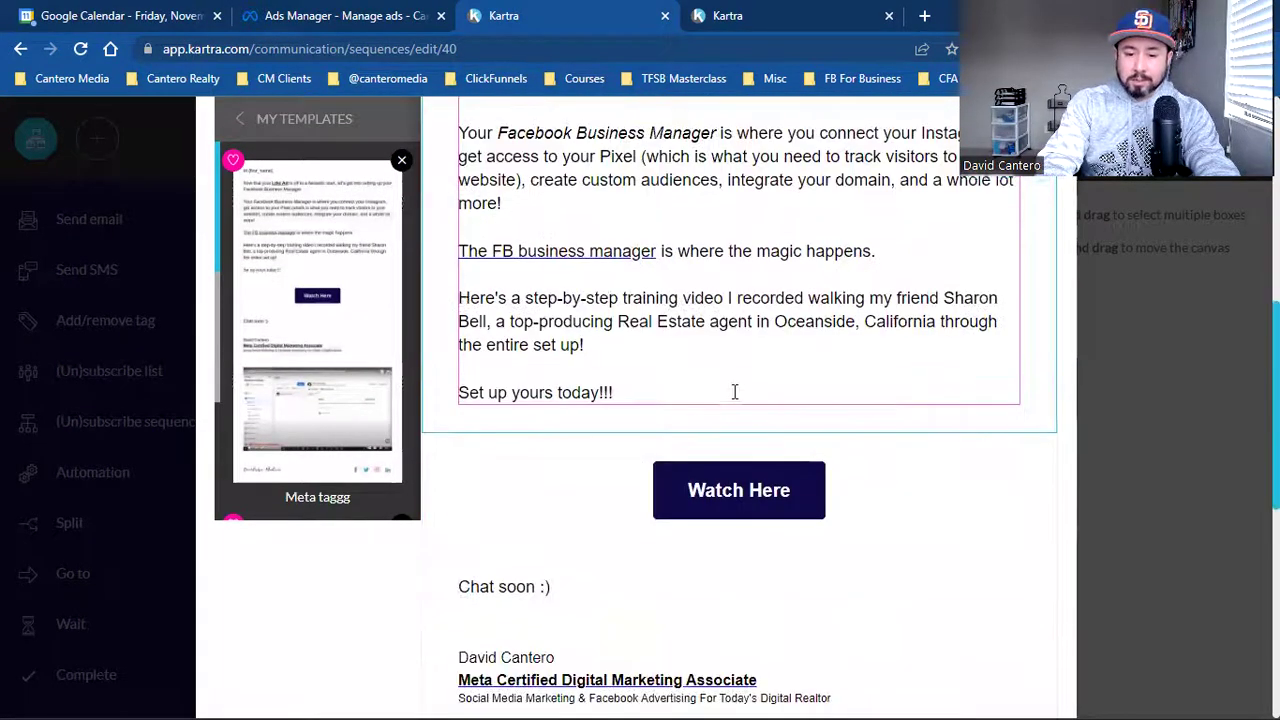
{"action": "scroll", "coordinate": [729, 450], "scroll_direction": "down", "scroll_amount": 2}
{"action": "scroll", "coordinate": [729, 448], "scroll_direction": "down", "scroll_amount": 3}
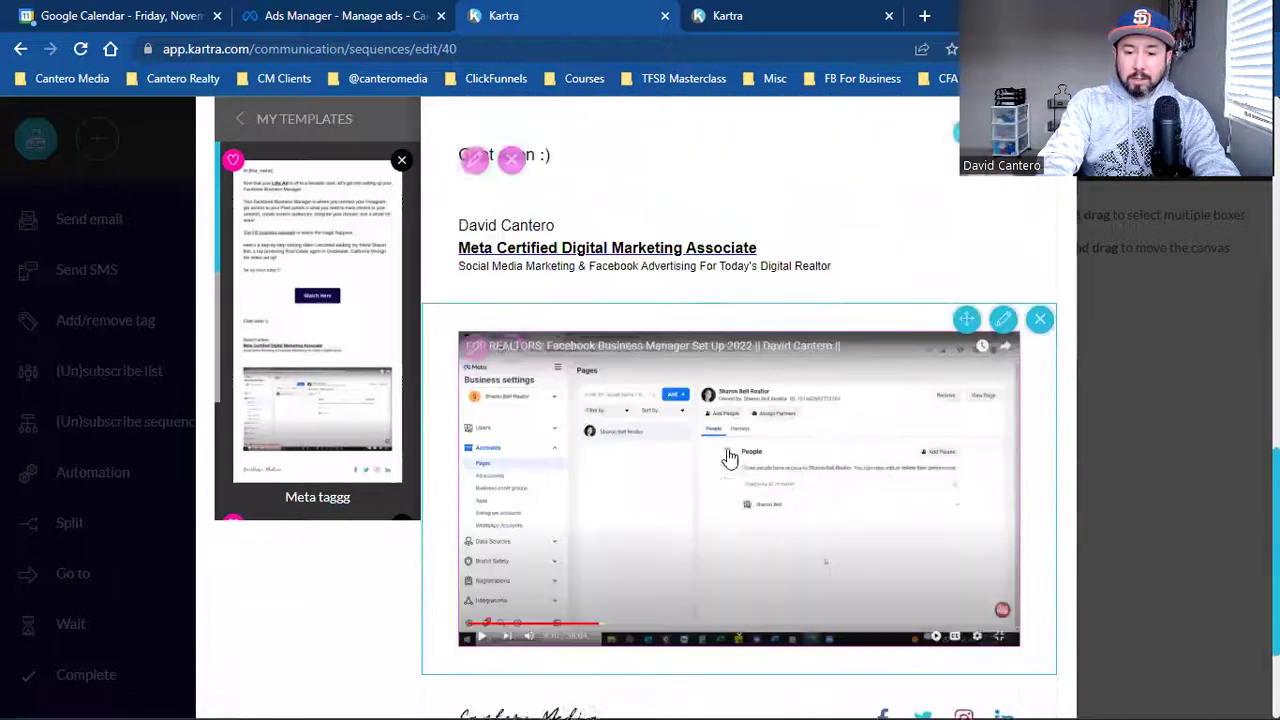
Browse the ready-made full email templates and the saved personal templates, and look over the placed email
{"action": "scroll", "coordinate": [725, 420], "scroll_direction": "down", "scroll_amount": 2}
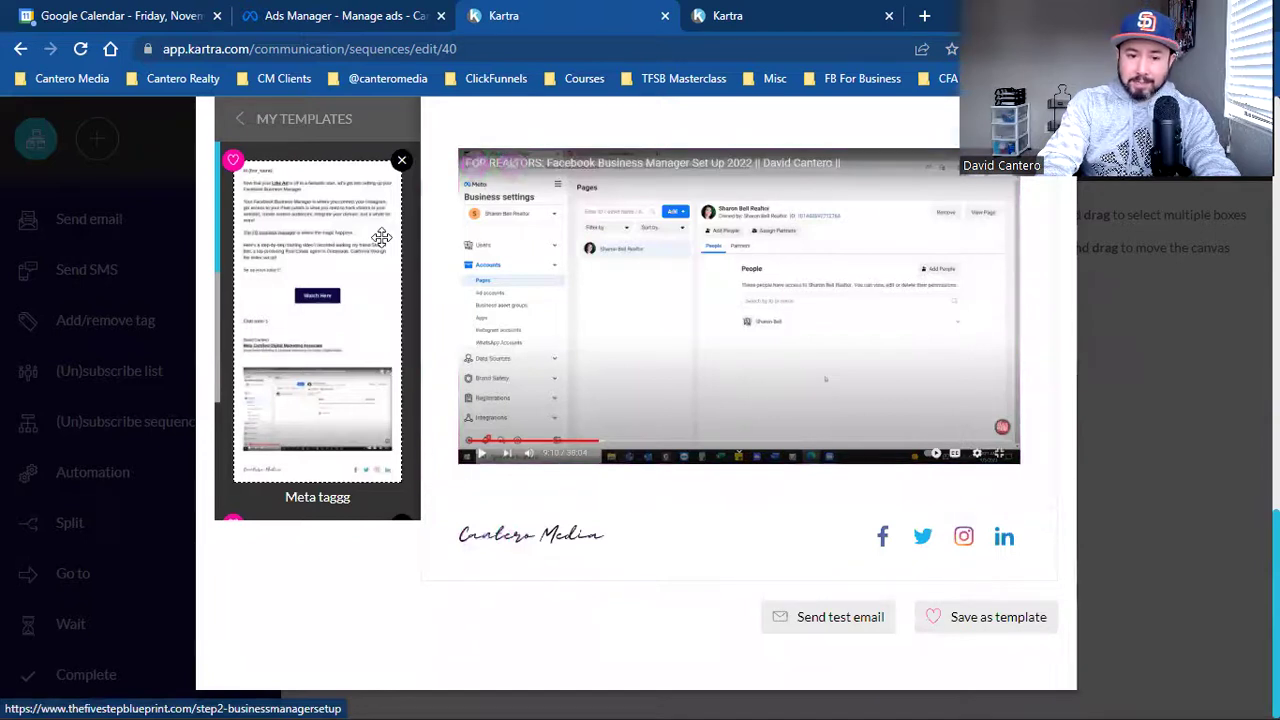
{"action": "left_click", "coordinate": [239, 120]}
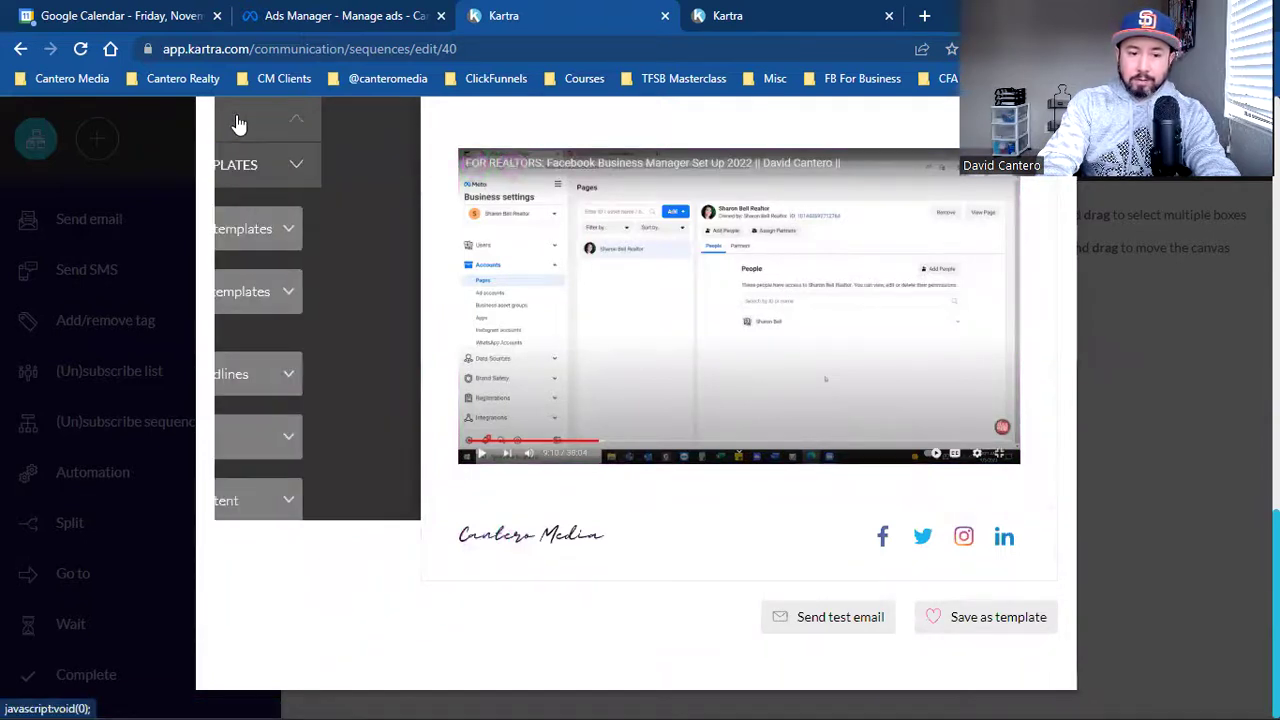
{"action": "left_click", "coordinate": [319, 248]}
{"action": "scroll", "coordinate": [329, 386], "scroll_direction": "down", "scroll_amount": 3}
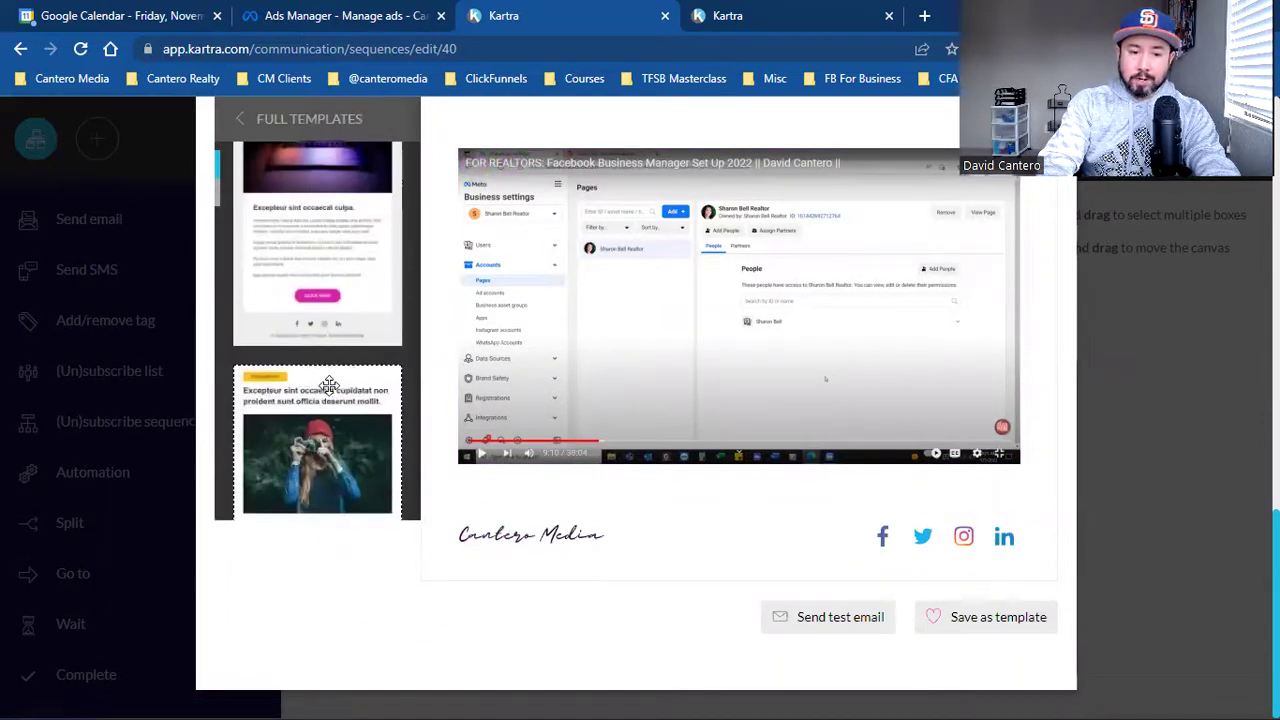
{"action": "scroll", "coordinate": [329, 386], "scroll_direction": "down", "scroll_amount": 5}
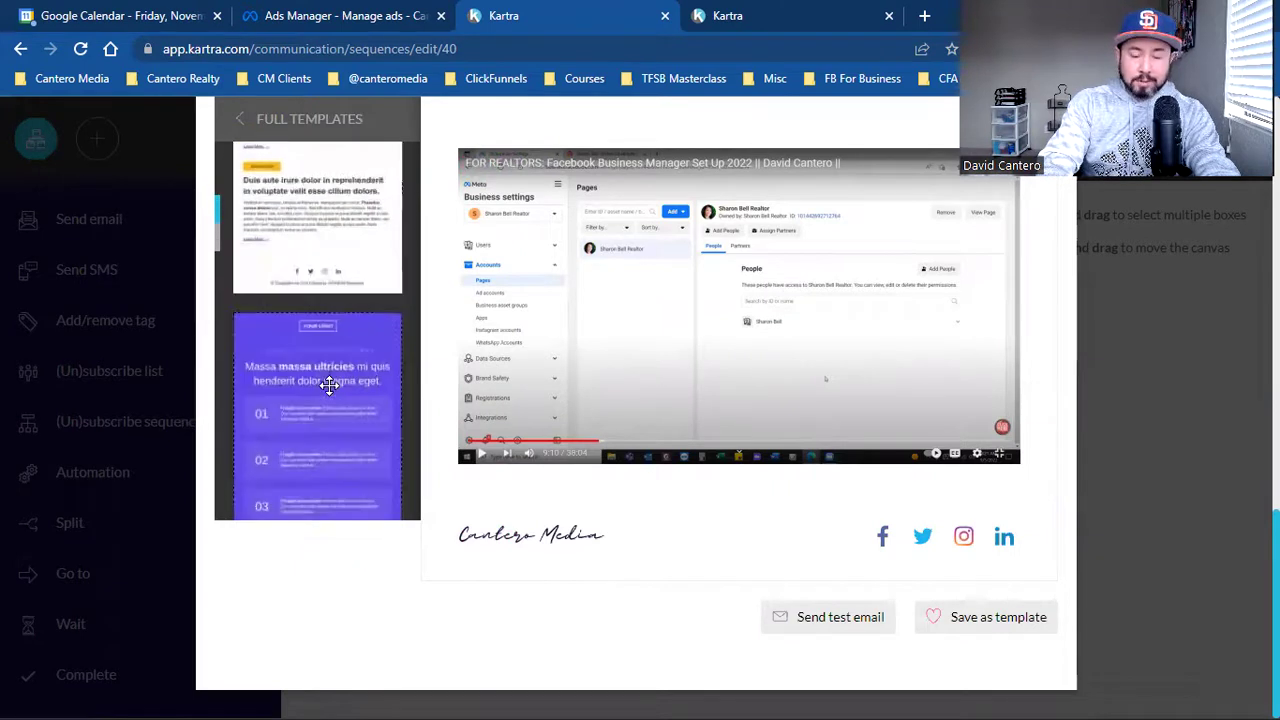
{"action": "scroll", "coordinate": [670, 375], "scroll_direction": "up", "scroll_amount": 1}
{"action": "scroll", "coordinate": [666, 371], "scroll_direction": "down", "scroll_amount": 1}
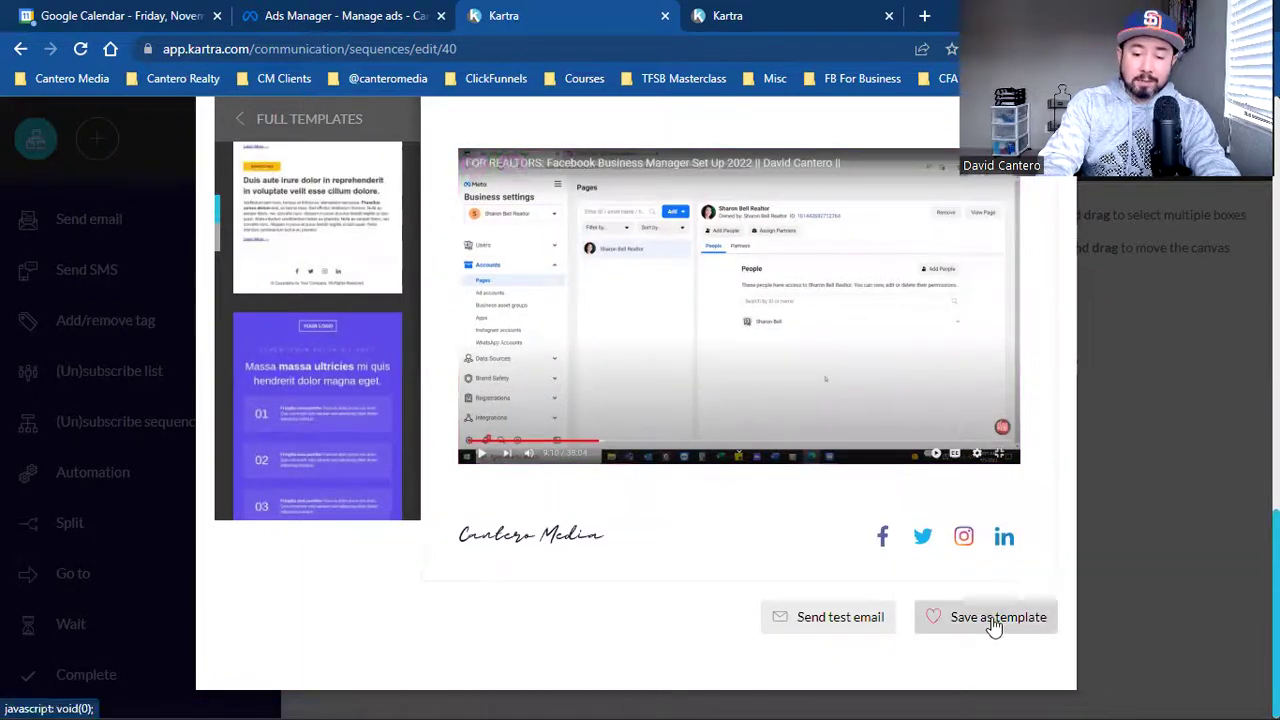
{"action": "left_click", "coordinate": [244, 120]}
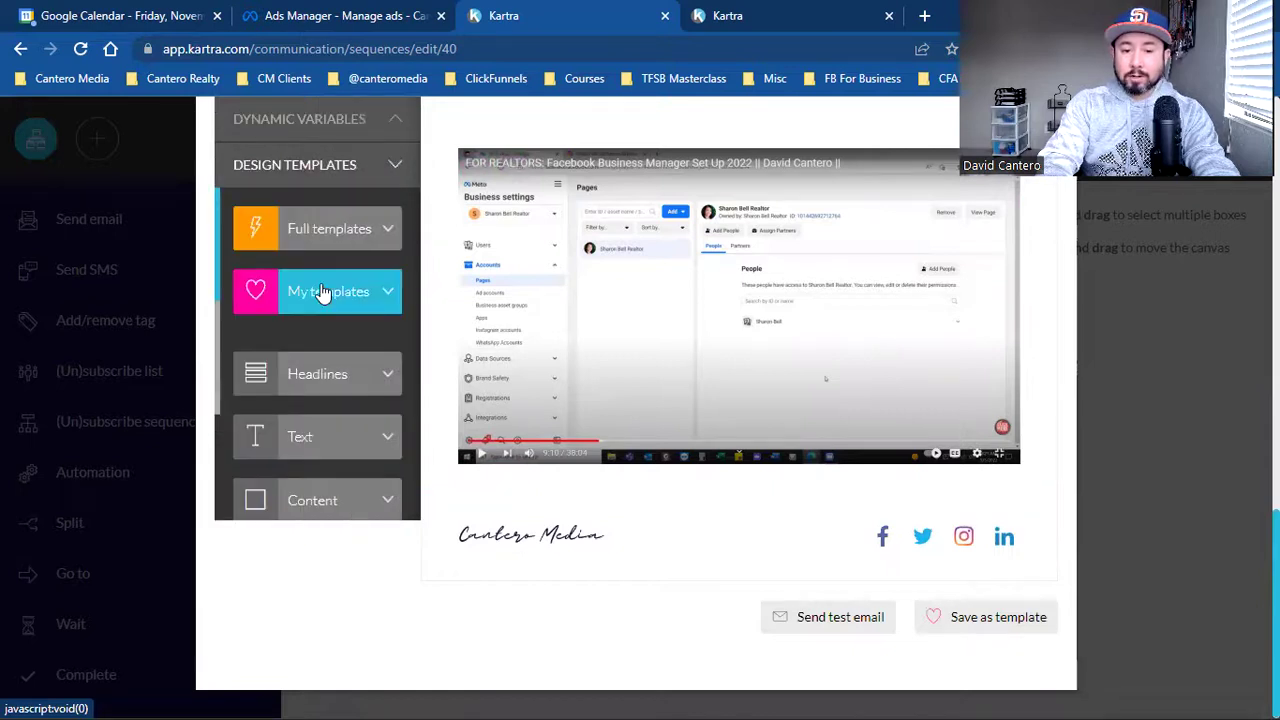
{"action": "scroll", "coordinate": [557, 348], "scroll_direction": "up", "scroll_amount": 5}
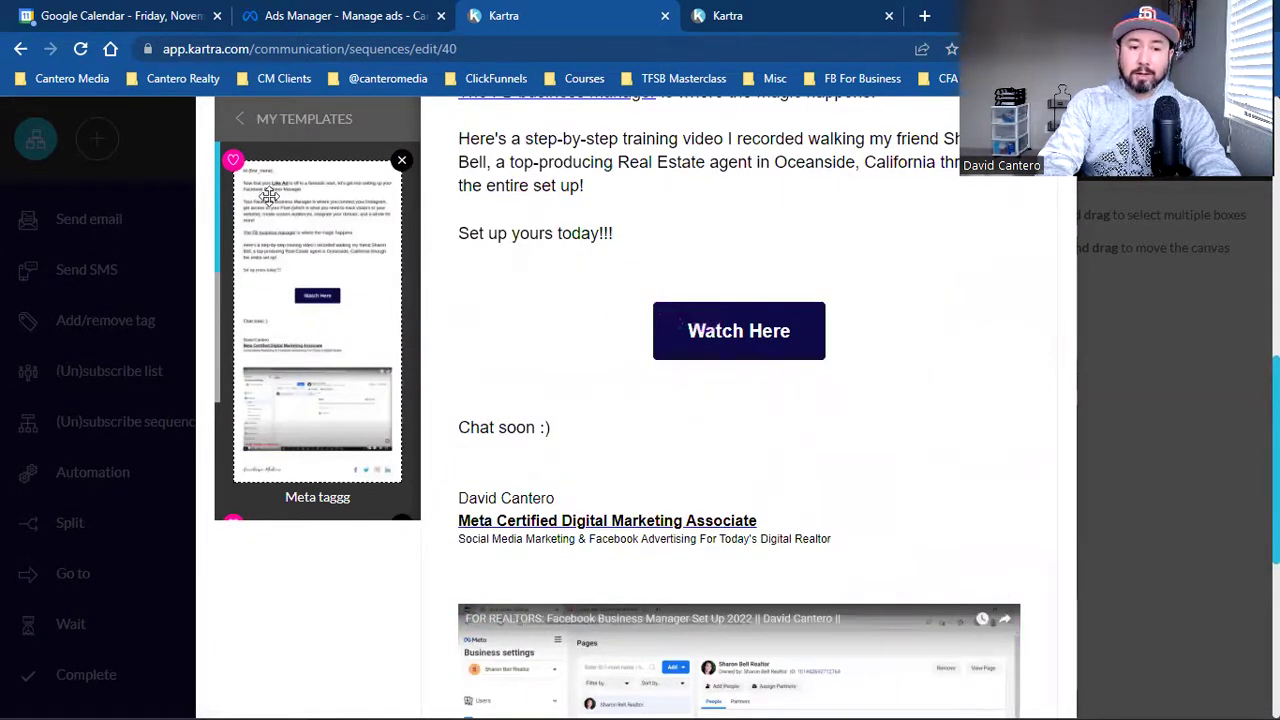
Place a headline block with a small subheading line above the email's greeting
{"action": "left_click", "coordinate": [242, 118]}
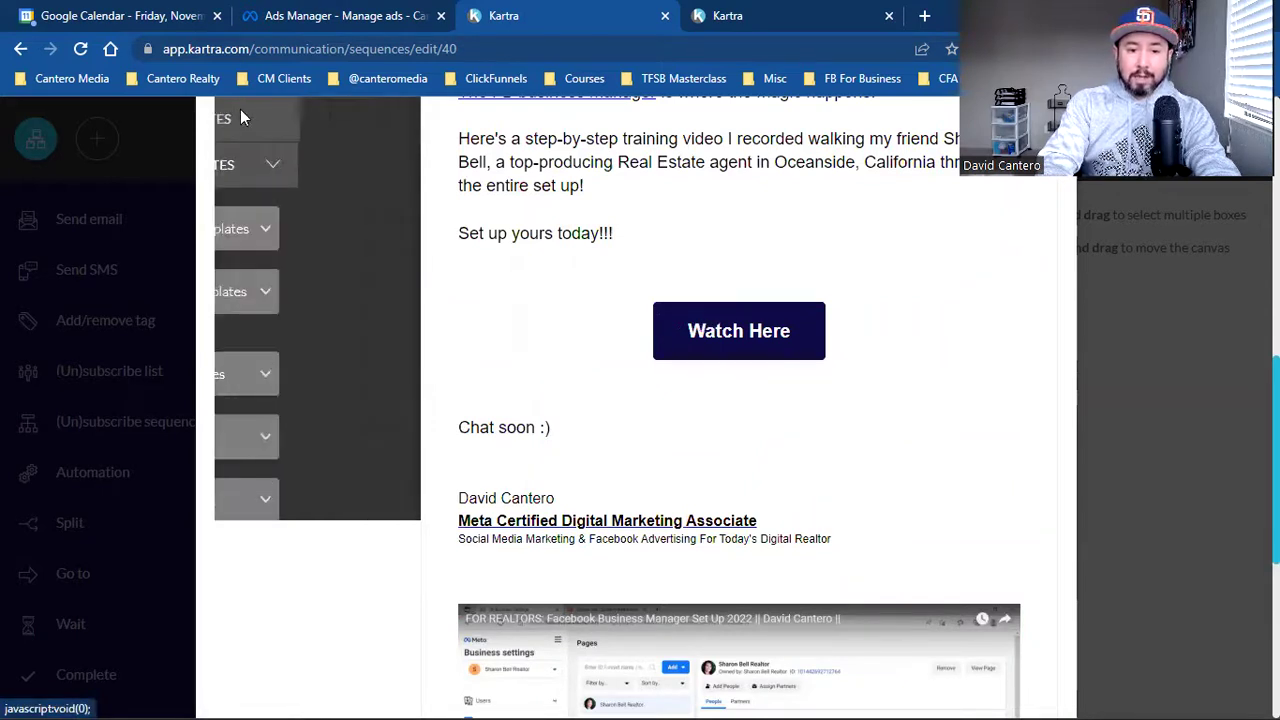
{"action": "left_click", "coordinate": [326, 370]}
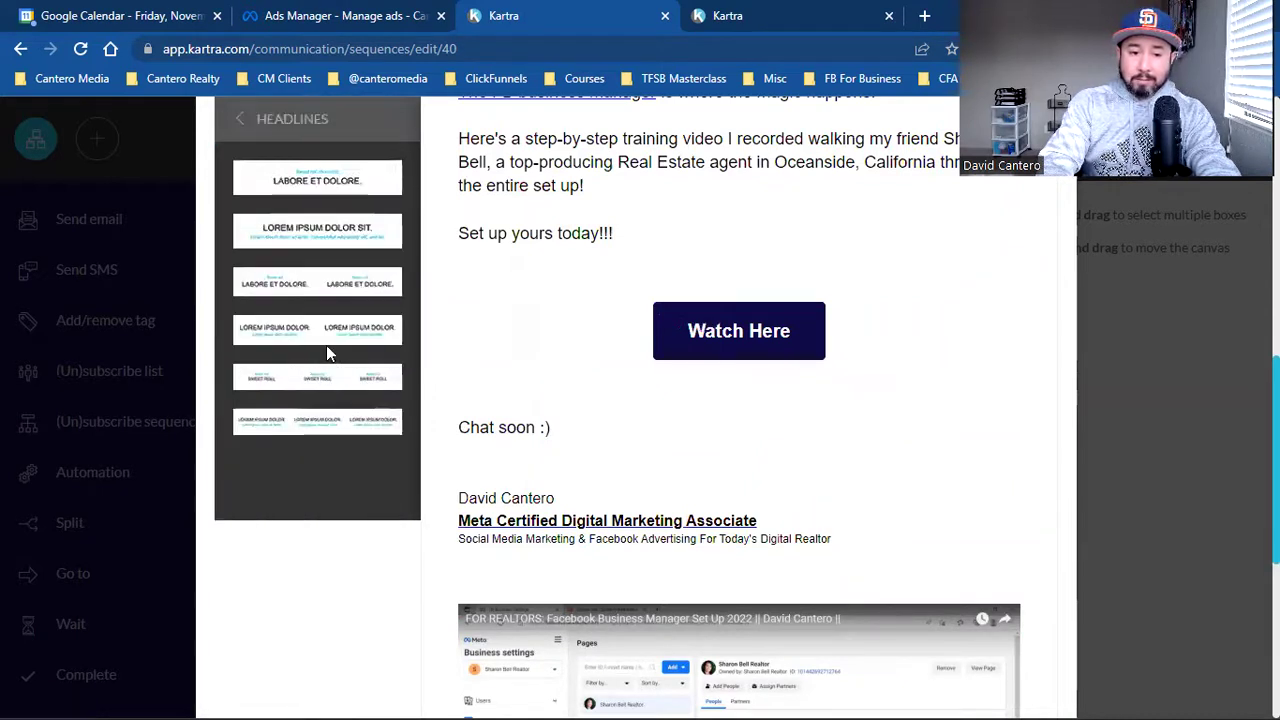
{"action": "left_click_drag", "start_coordinate": [307, 240], "coordinate": [747, 373]}
{"action": "scroll", "coordinate": [766, 457], "scroll_direction": "down", "scroll_amount": 1}
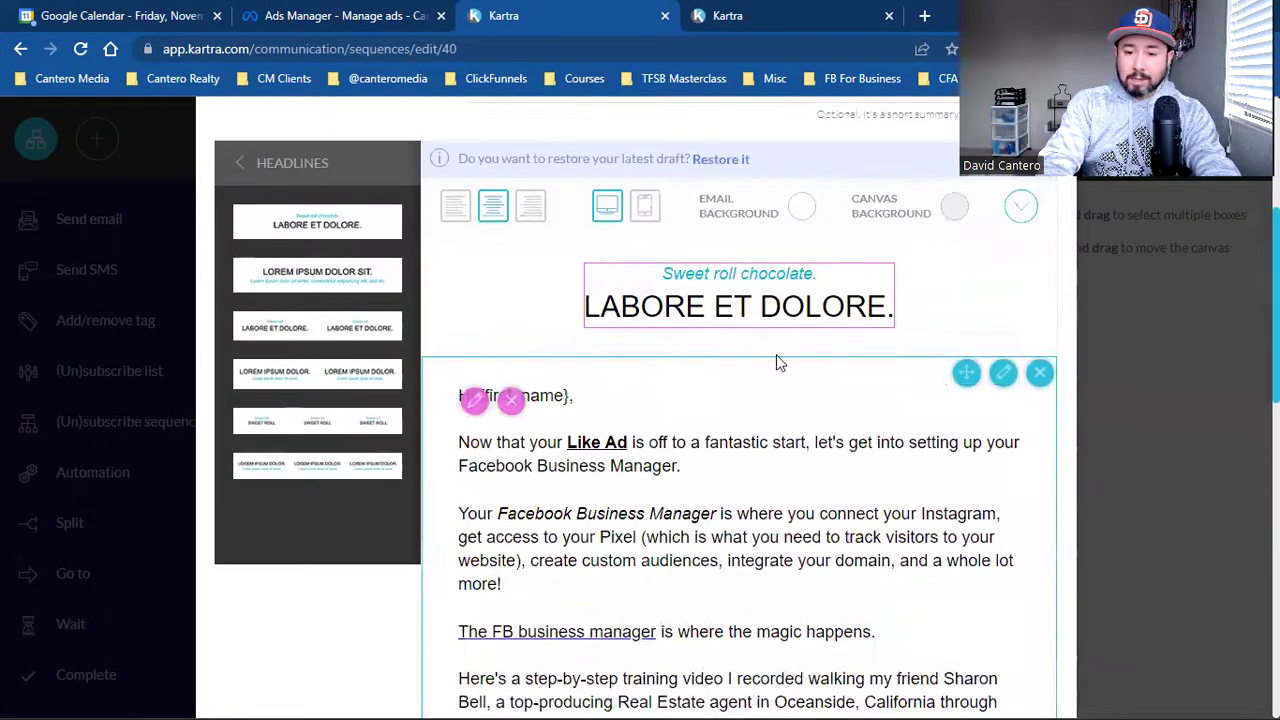
{"action": "scroll", "coordinate": [788, 314], "scroll_direction": "down", "scroll_amount": 1}
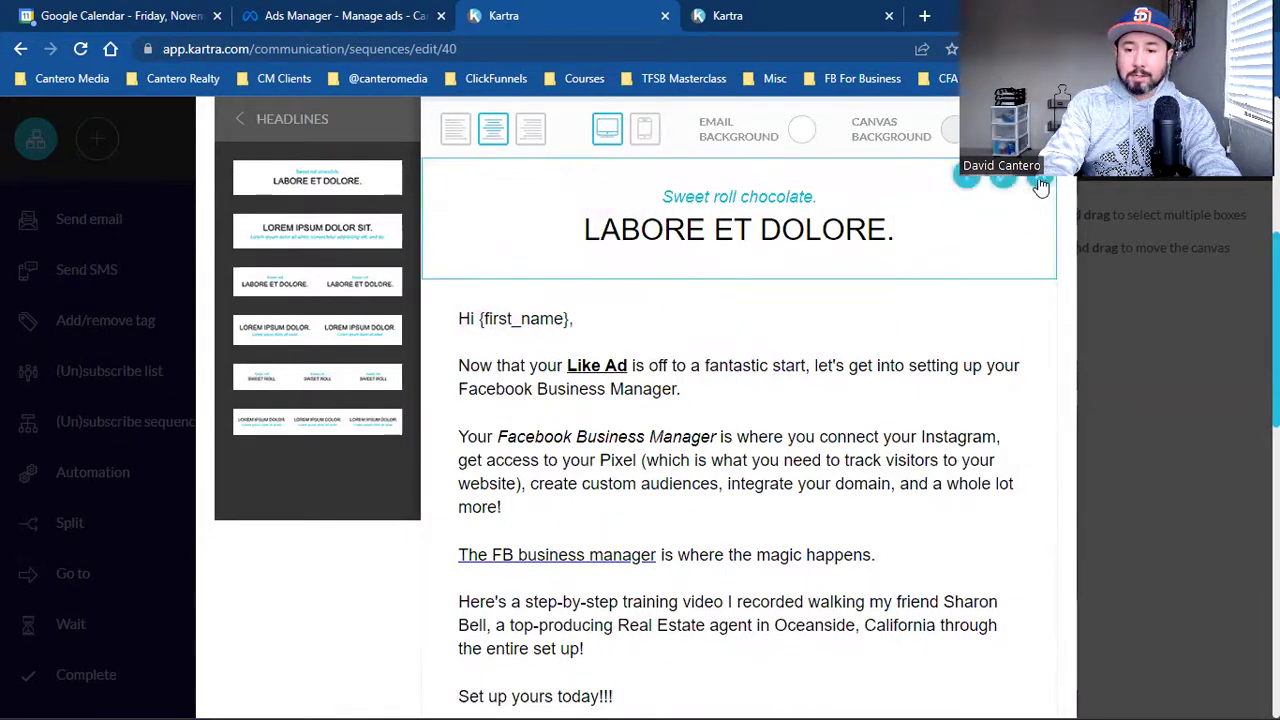
Delete the headline block above the greeting for good
{"action": "left_click", "coordinate": [1040, 178]}
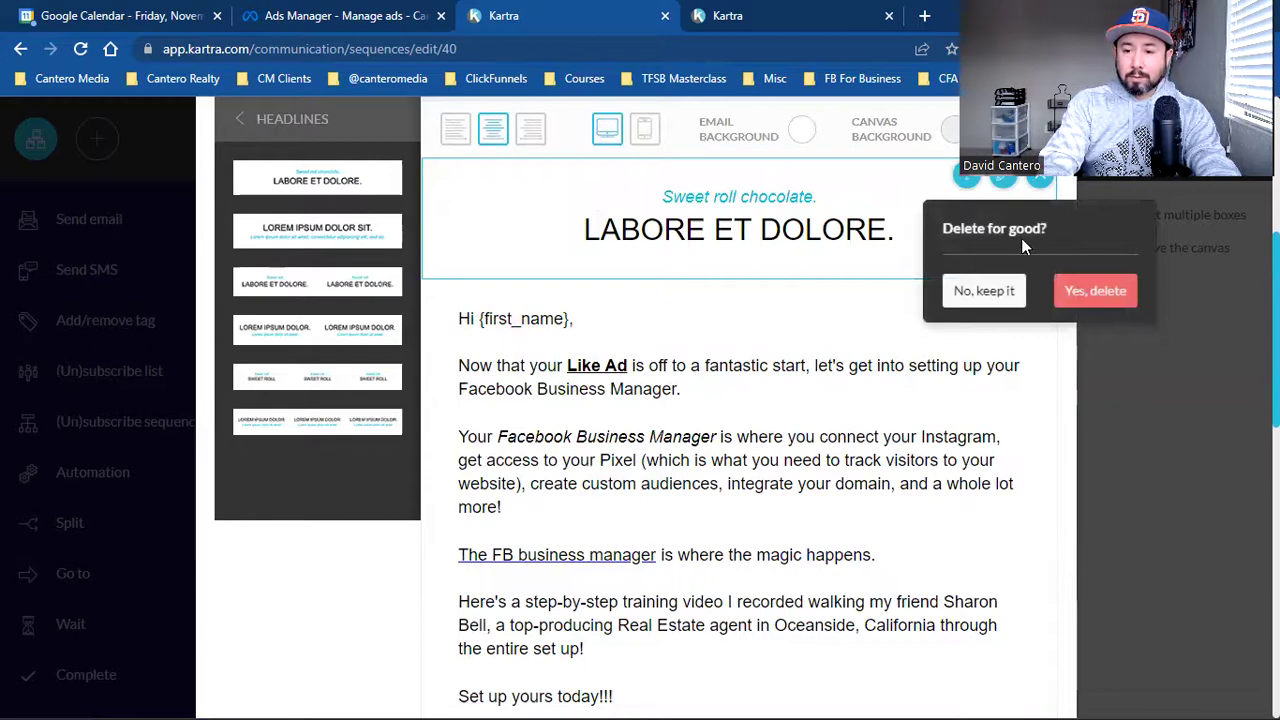
{"action": "left_click", "coordinate": [1095, 295]}
{"action": "scroll", "coordinate": [820, 310], "scroll_direction": "down", "scroll_amount": 3}
{"action": "scroll", "coordinate": [820, 310], "scroll_direction": "up", "scroll_amount": 7}
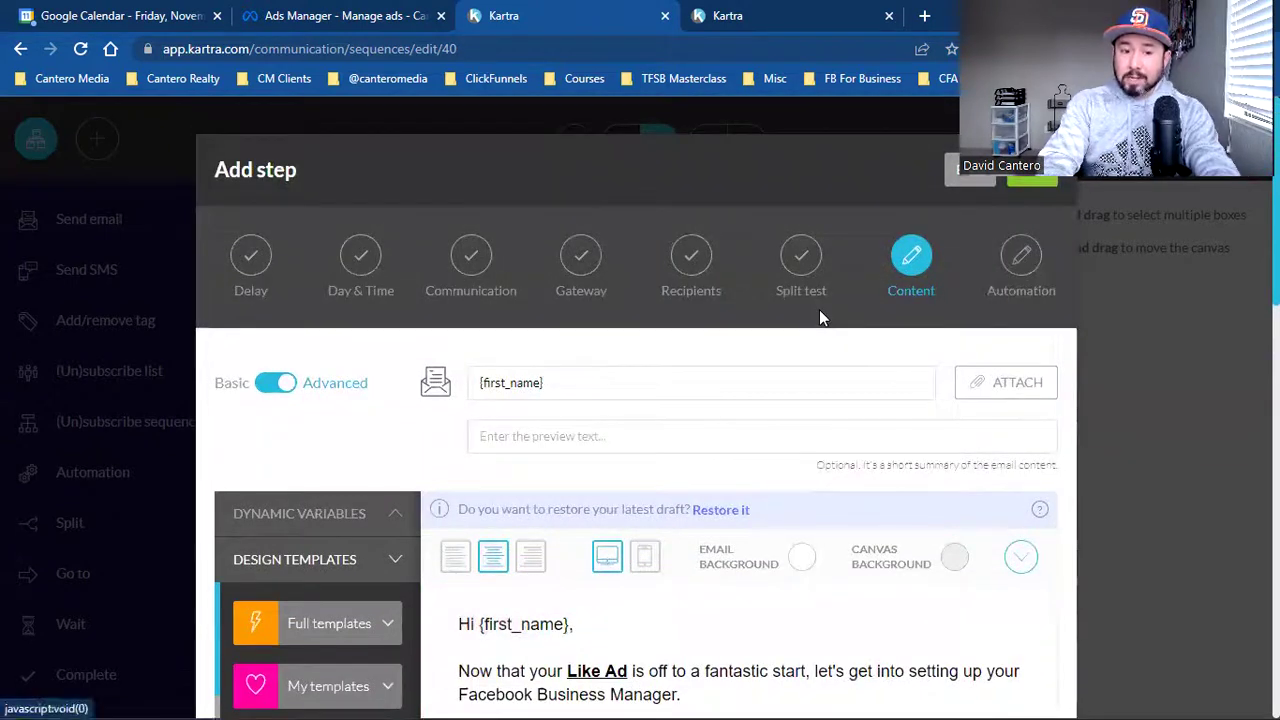
Get the direct page link of the published "TFSBB | Step 1" page and copy it
{"action": "left_click", "coordinate": [792, 12]}
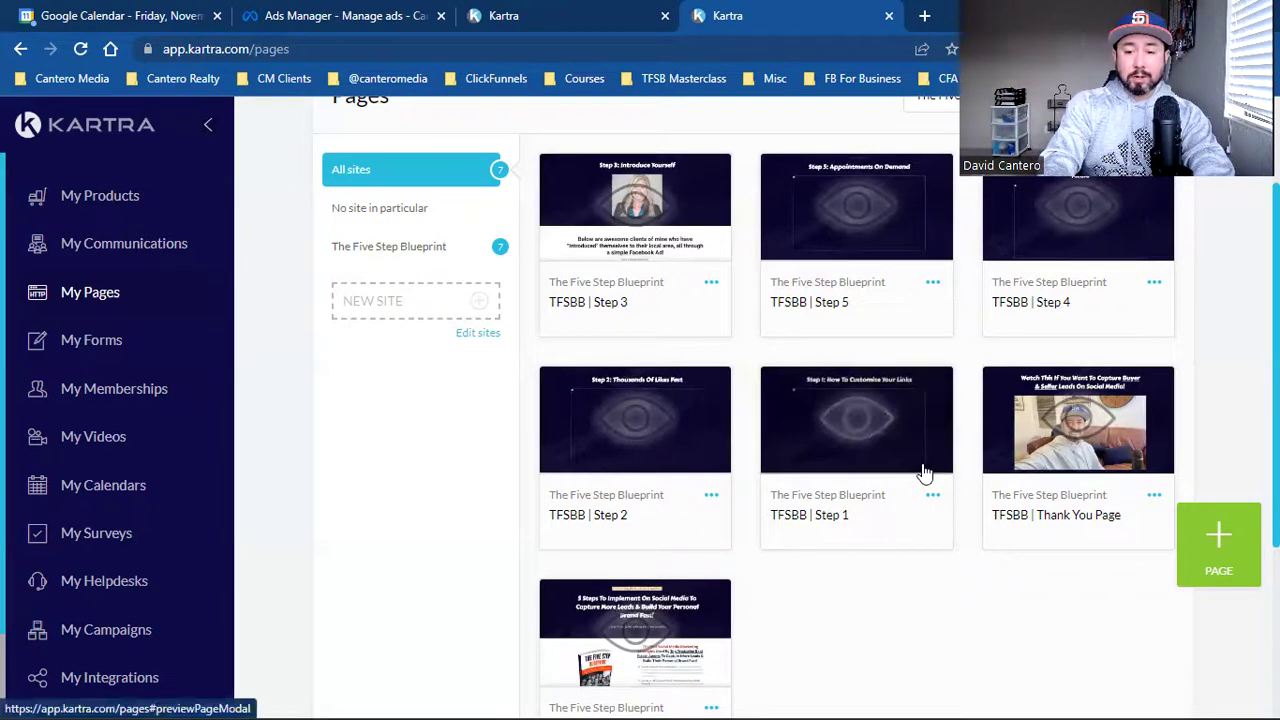
{"action": "left_click", "coordinate": [936, 497]}
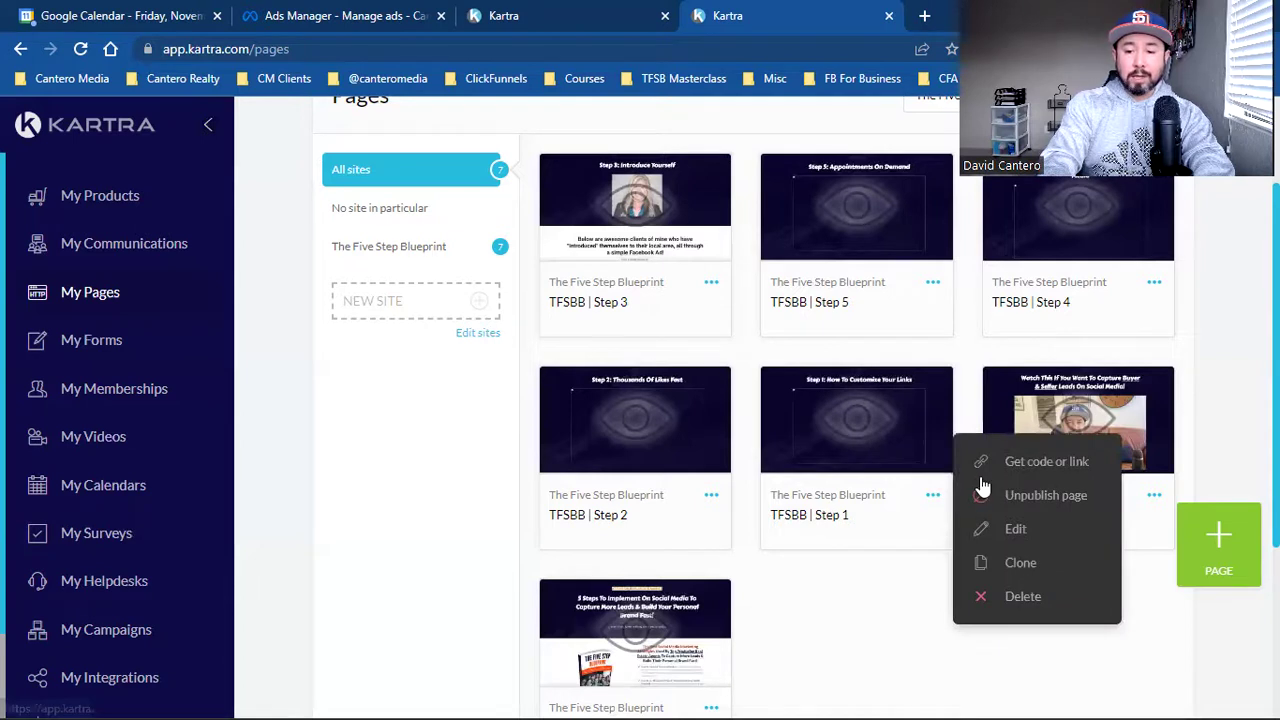
{"action": "left_click", "coordinate": [1040, 463]}
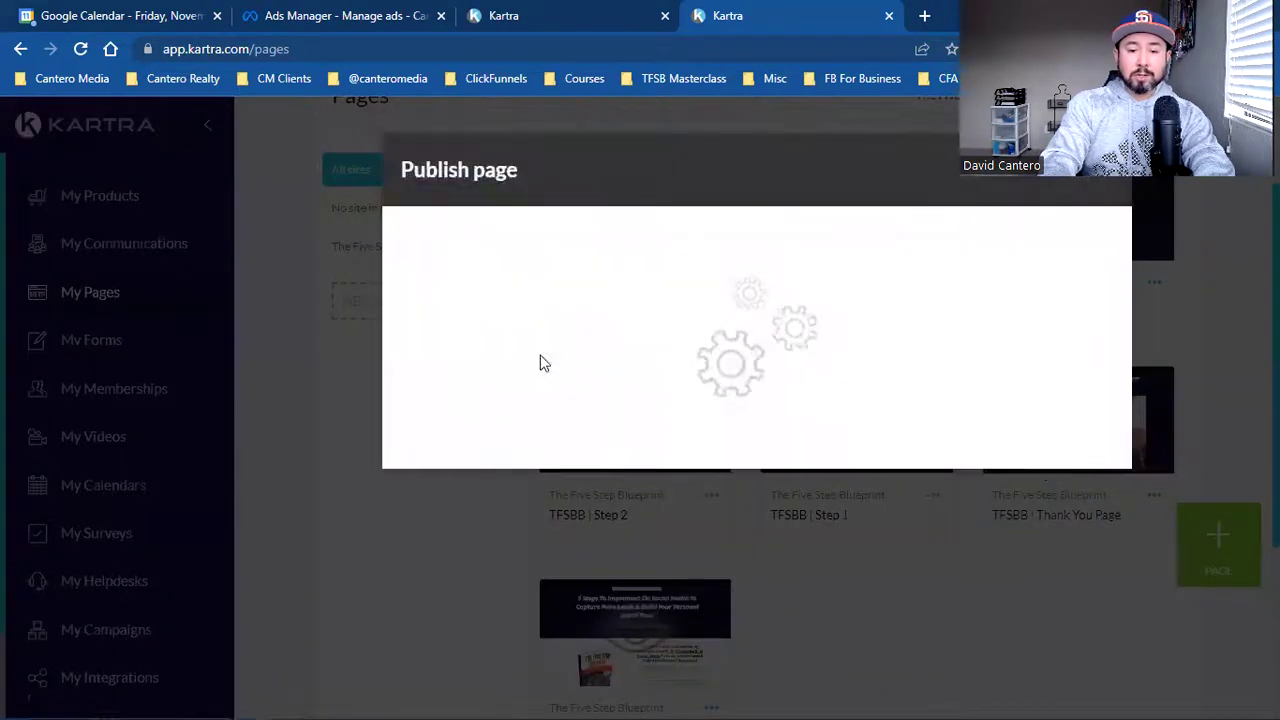
{"action": "left_click", "coordinate": [540, 363]}
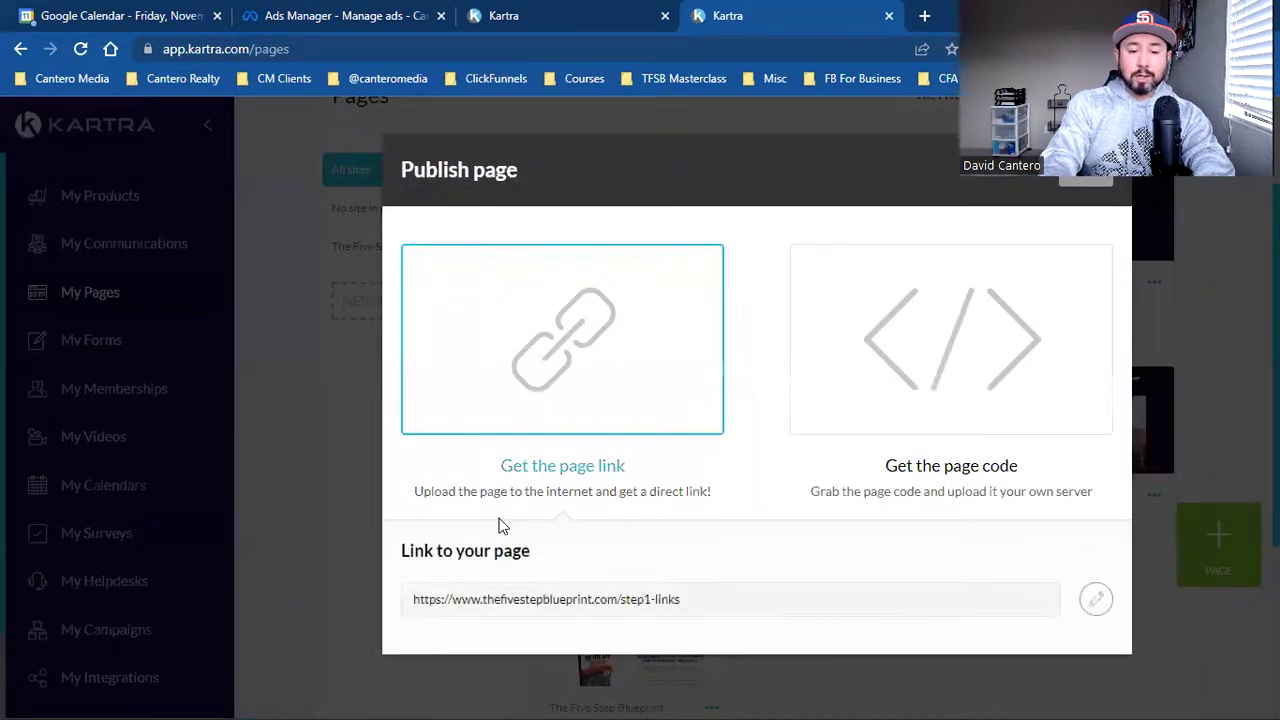
{"action": "triple_click", "coordinate": [540, 599]}
{"action": "right_click", "coordinate": [465, 598]}
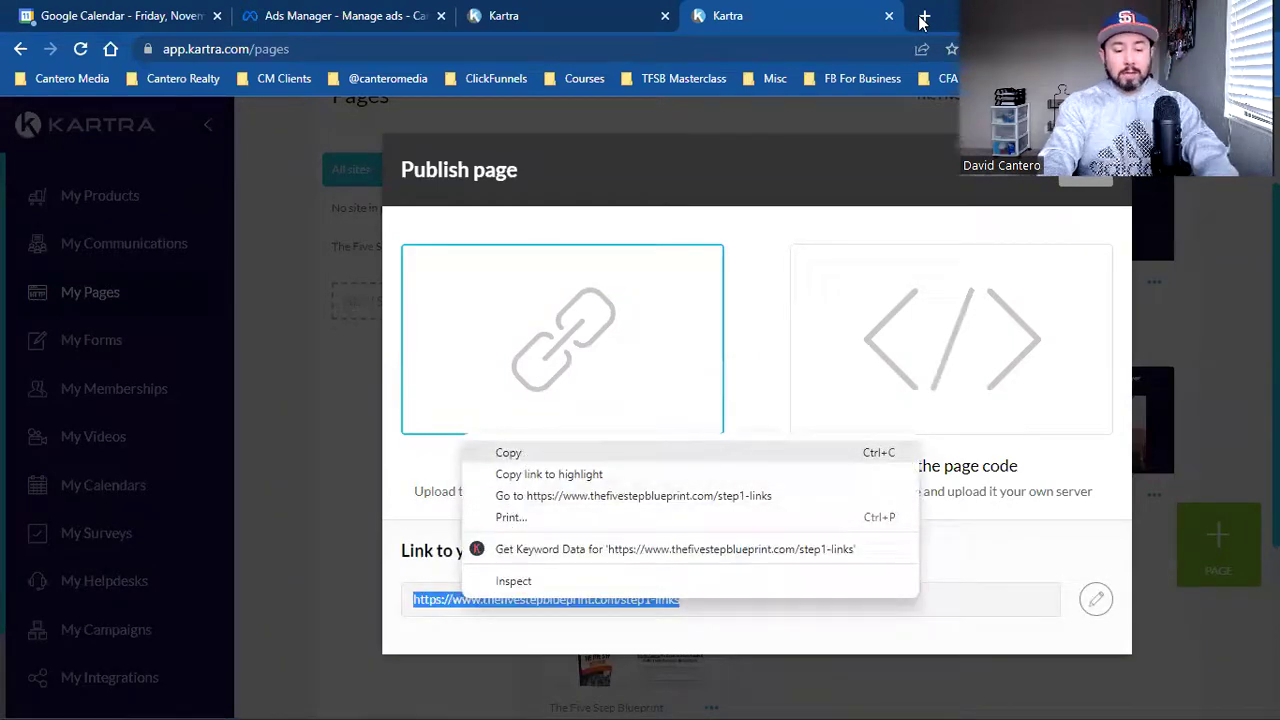
Open the Step 1 page's link in a new browser tab and copy the page's full web address
{"action": "left_click", "coordinate": [922, 17]}
{"action": "key", "text": "ctrl+v"}
{"action": "key", "text": "Return"}
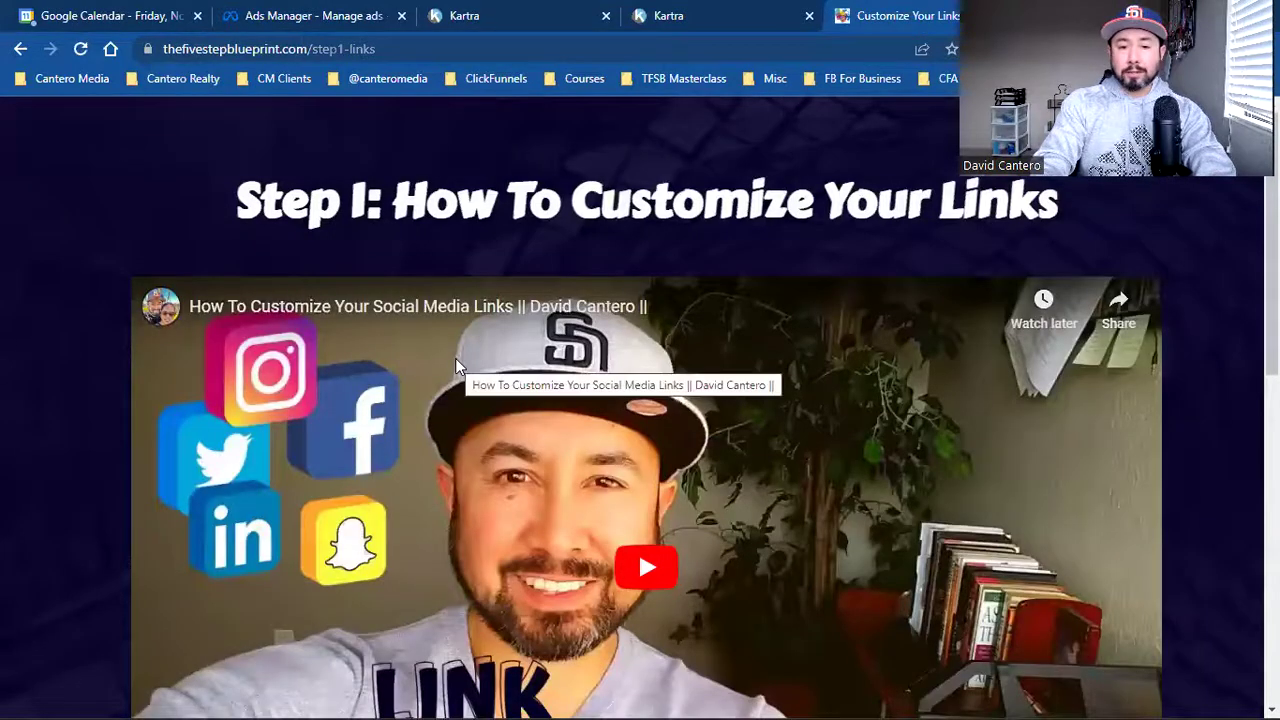
{"action": "left_click", "coordinate": [330, 49]}
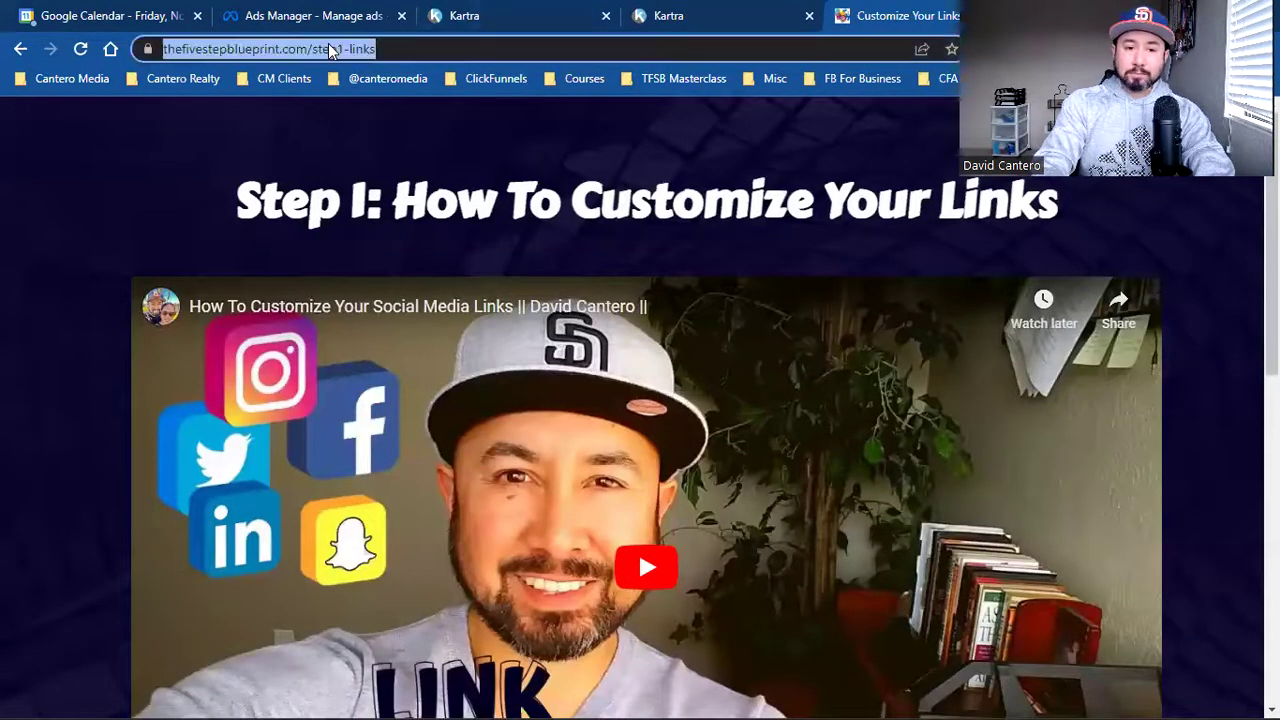
{"action": "right_click", "coordinate": [330, 49]}
{"action": "left_click", "coordinate": [380, 152]}
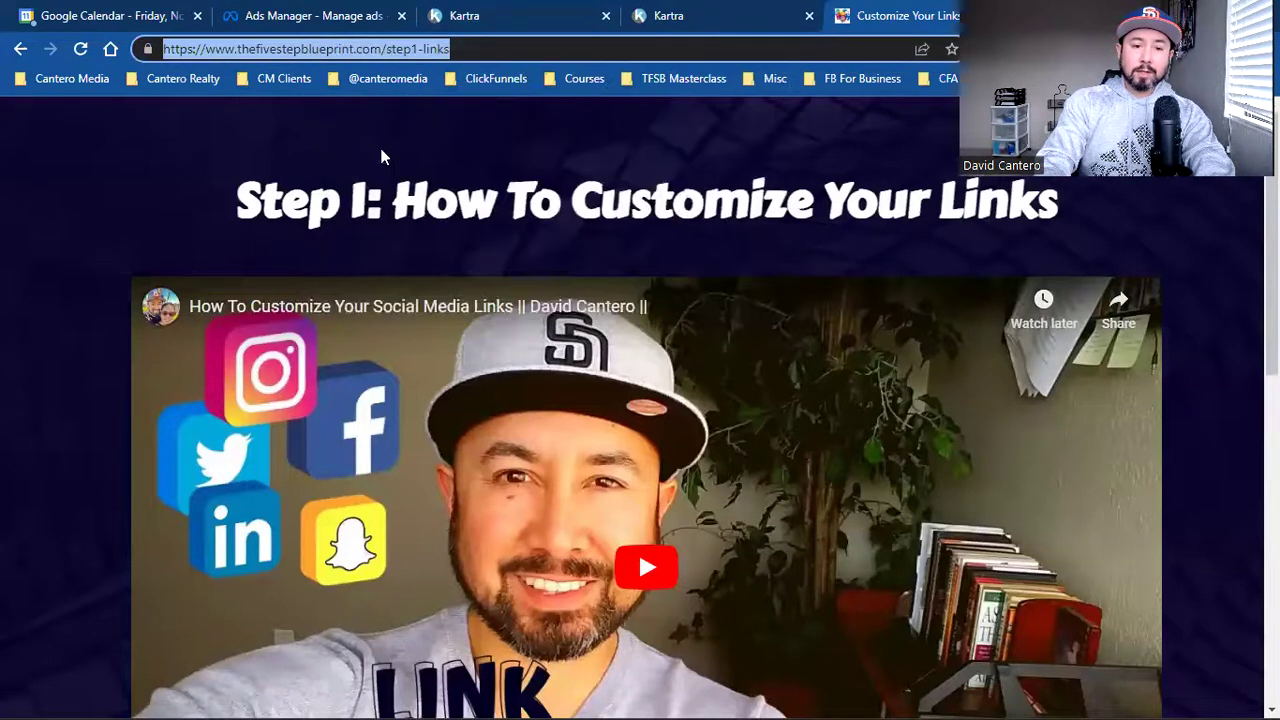
Return to the sequence email and complete its subject line as "{first_name}, here's step 1"
{"action": "left_click", "coordinate": [745, 9]}
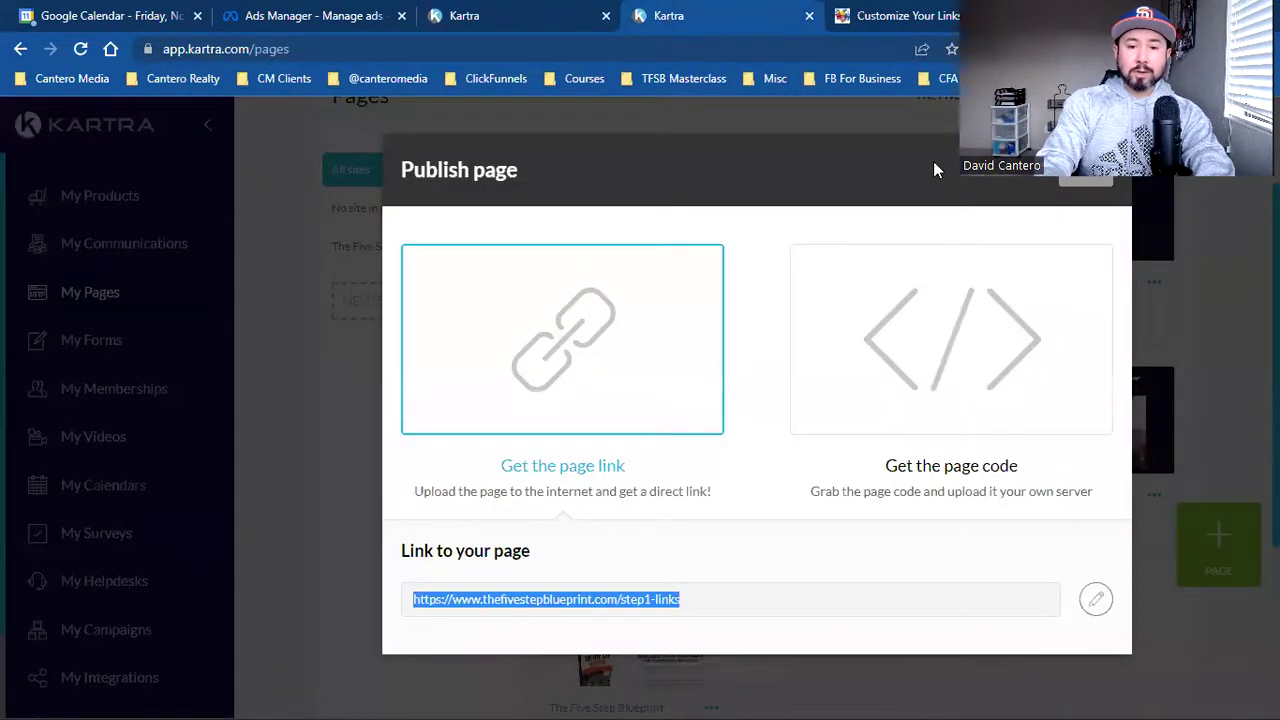
{"action": "left_click", "coordinate": [330, 15]}
{"action": "left_click", "coordinate": [464, 15]}
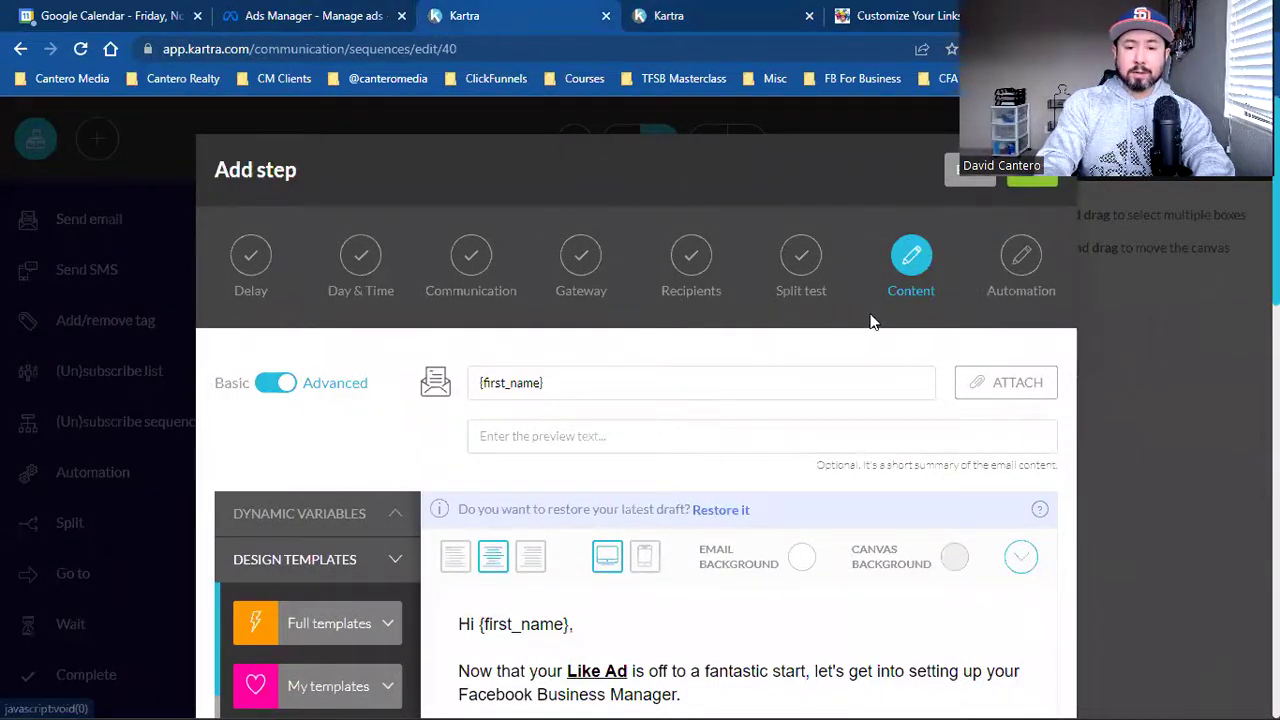
{"action": "left_click", "coordinate": [577, 391]}
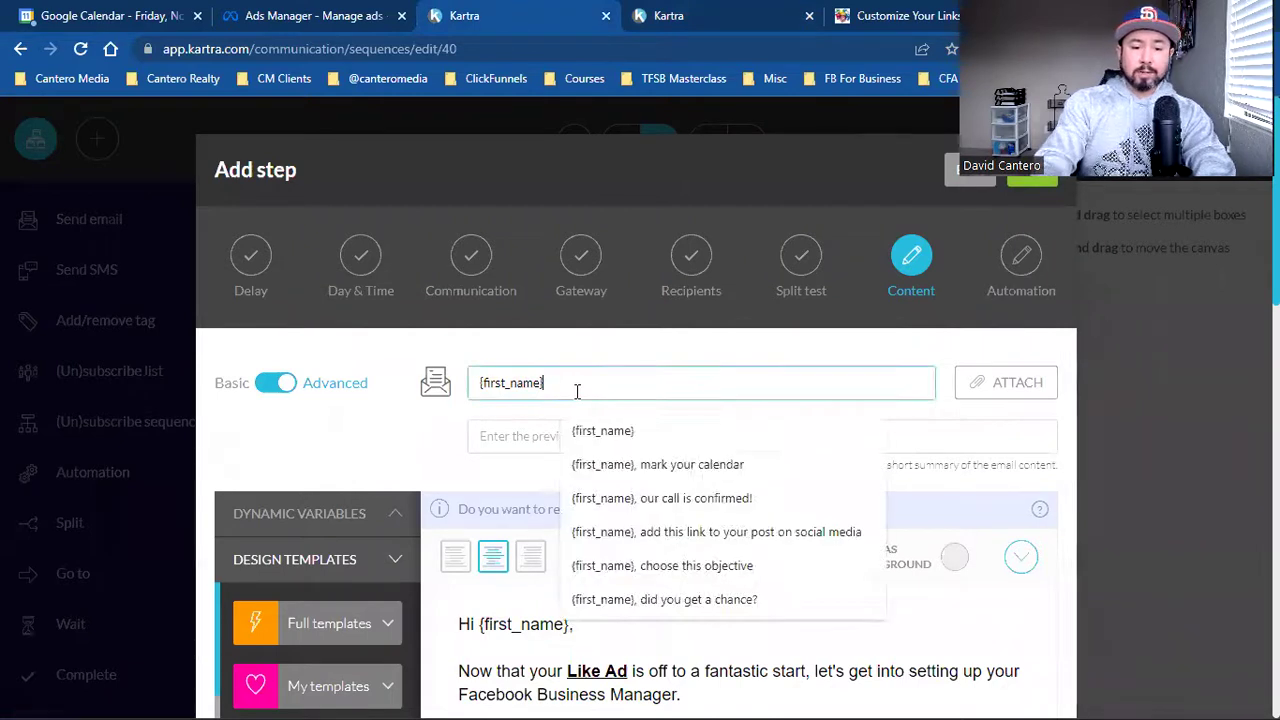
{"action": "type", "text": ", here's step 1"}
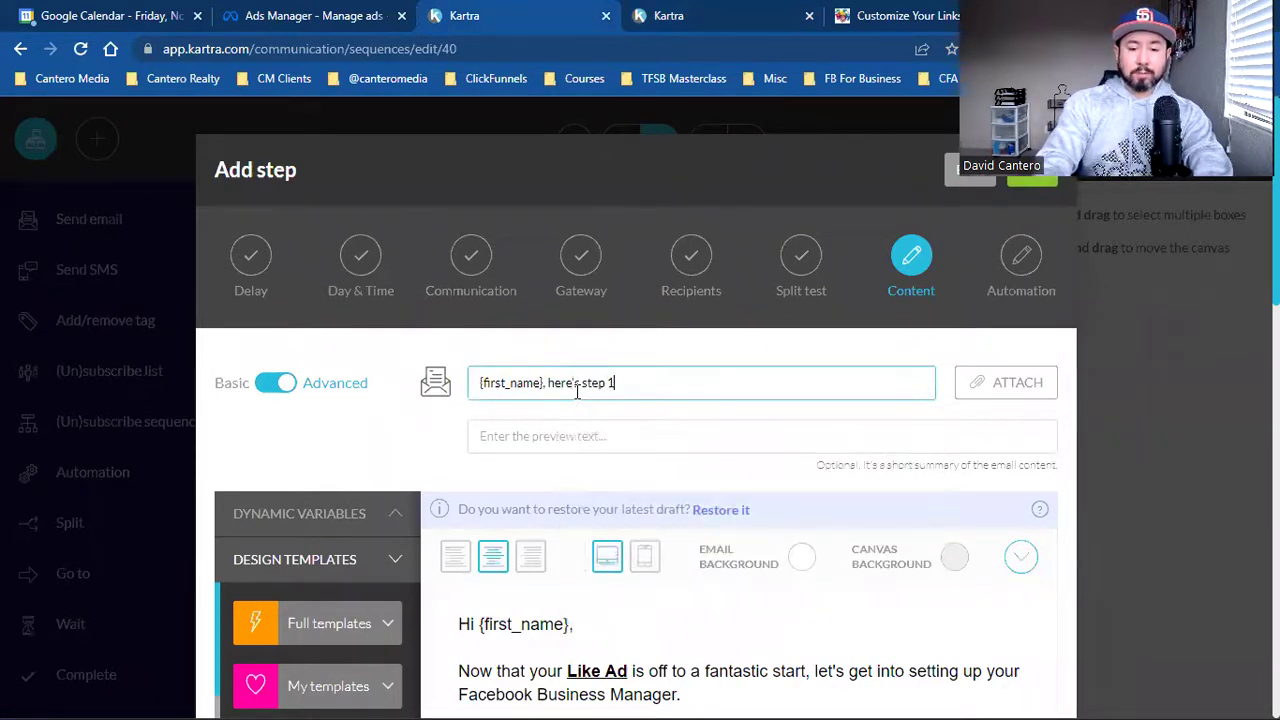
Delete the body text from "Now that your Like Ad" through "where the magic happens." and leave blank space below the greeting
{"action": "scroll", "coordinate": [577, 391], "scroll_direction": "down", "scroll_amount": 3}
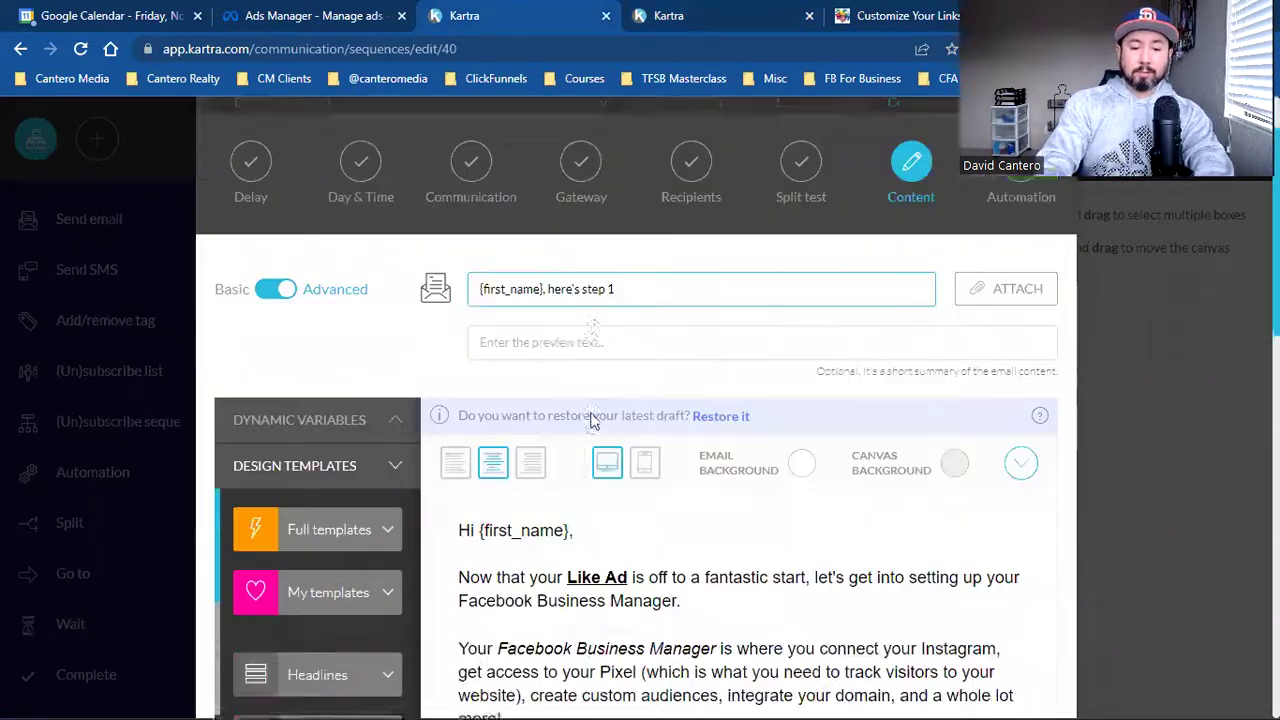
{"action": "left_click", "coordinate": [471, 414]}
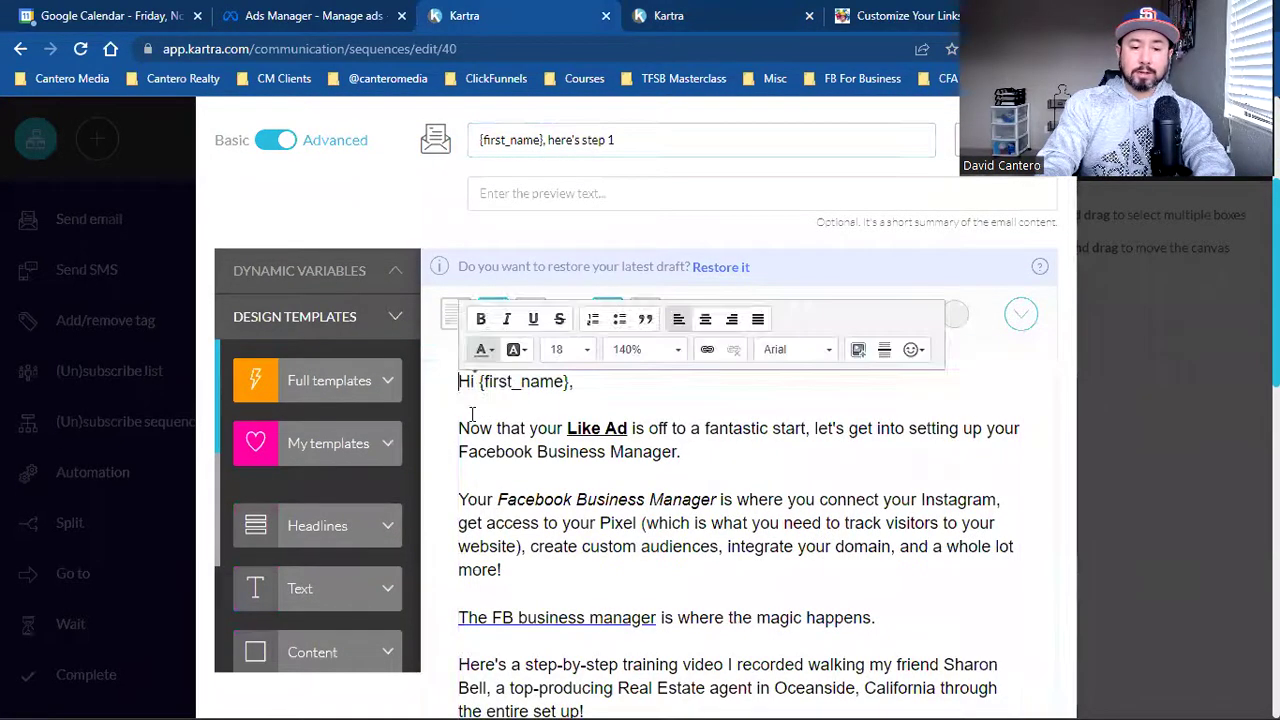
{"action": "left_click_drag", "start_coordinate": [464, 428], "coordinate": [836, 277]}
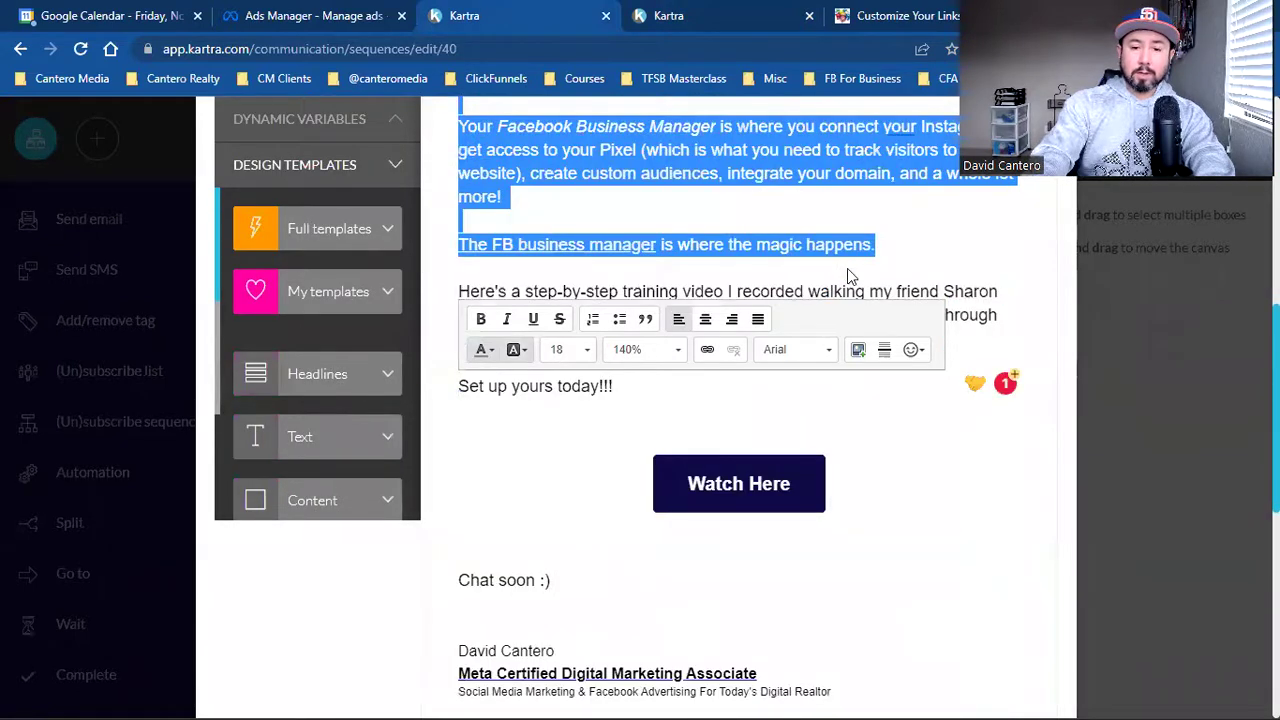
{"action": "key", "text": "BackSpace"}
{"action": "scroll", "coordinate": [846, 375], "scroll_direction": "up", "scroll_amount": 1}
{"action": "key", "text": "Return"}
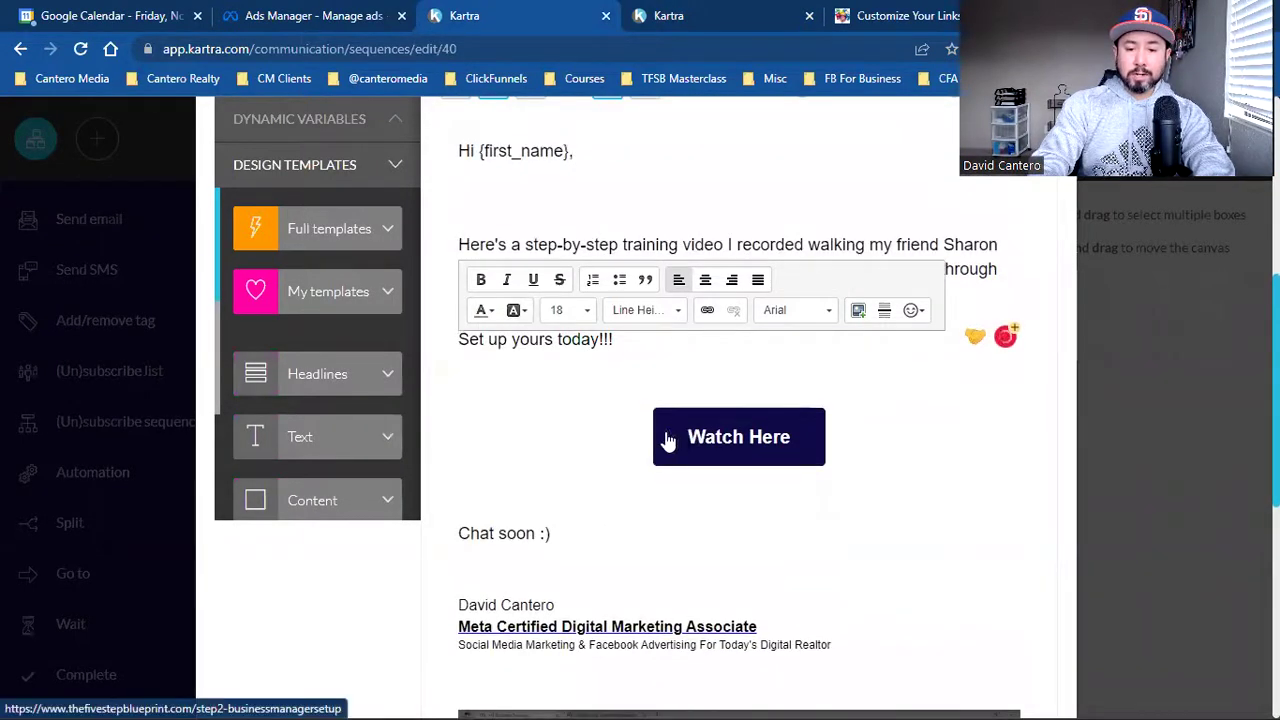
{"action": "left_click", "coordinate": [575, 437]}
{"action": "left_click", "coordinate": [669, 426]}
{"action": "triple_click", "coordinate": [320, 355]}
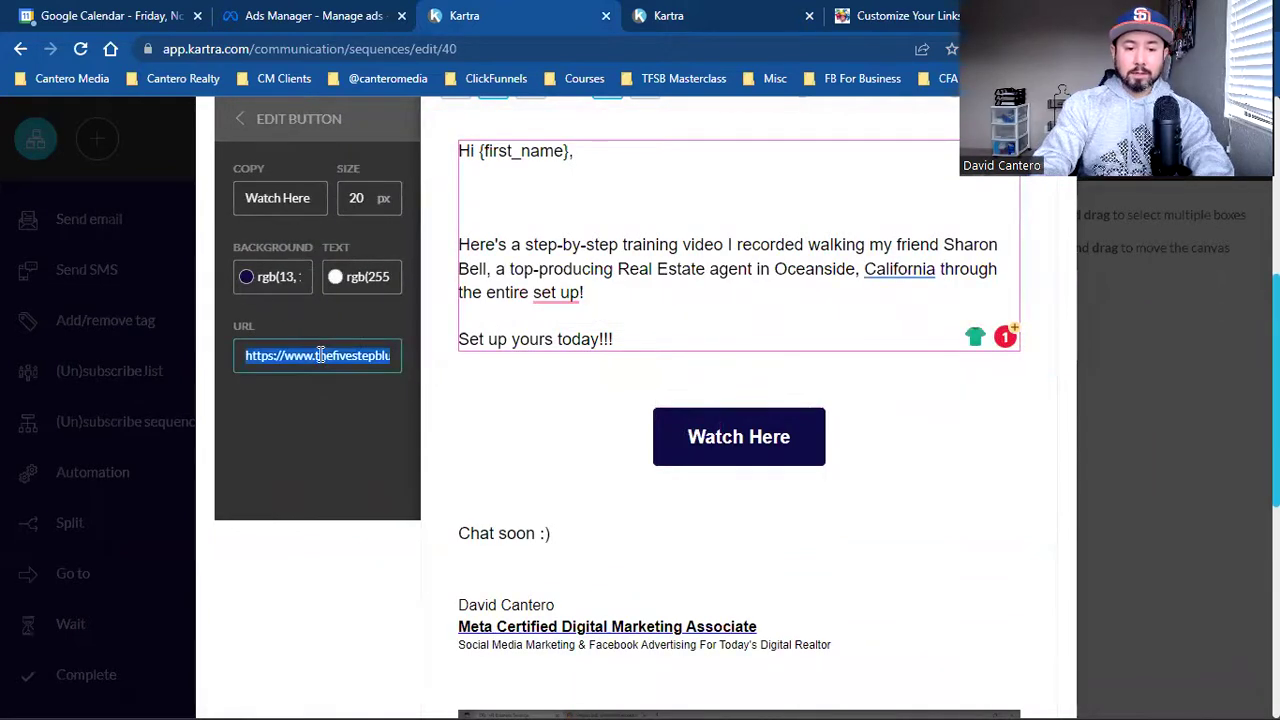
{"action": "key", "text": "ctrl+v"}
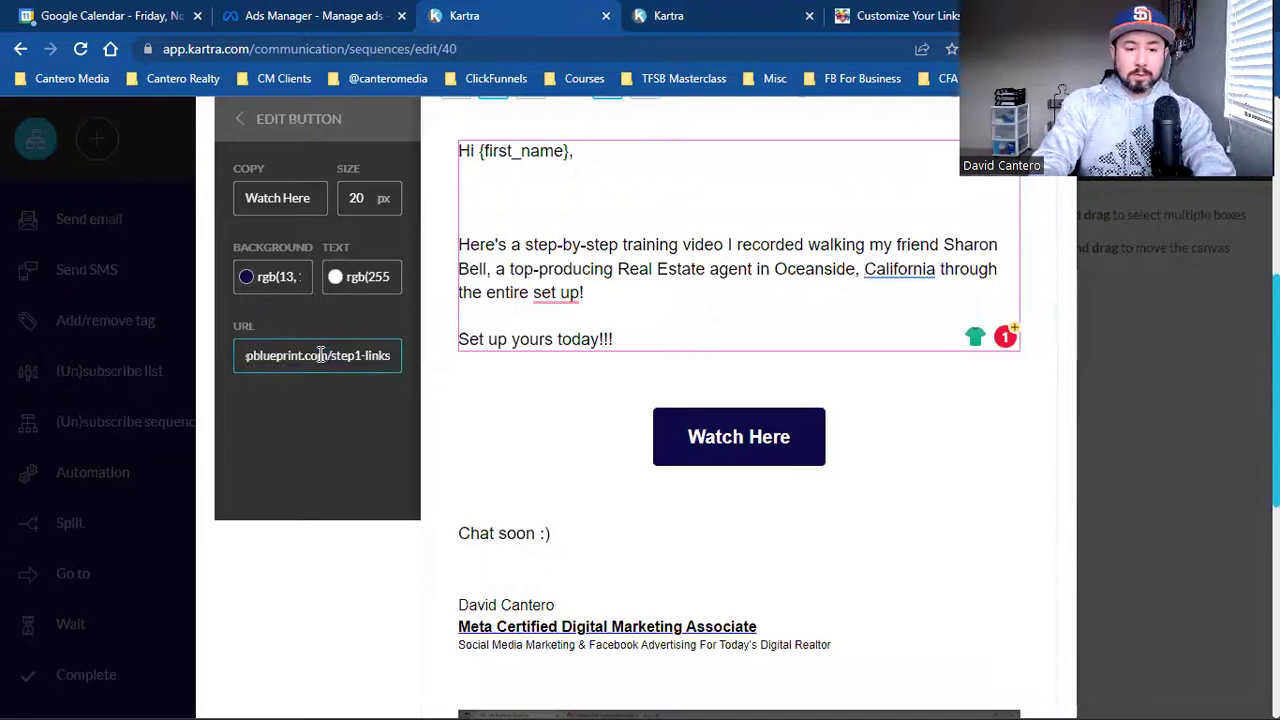
{"action": "left_click", "coordinate": [304, 467]}
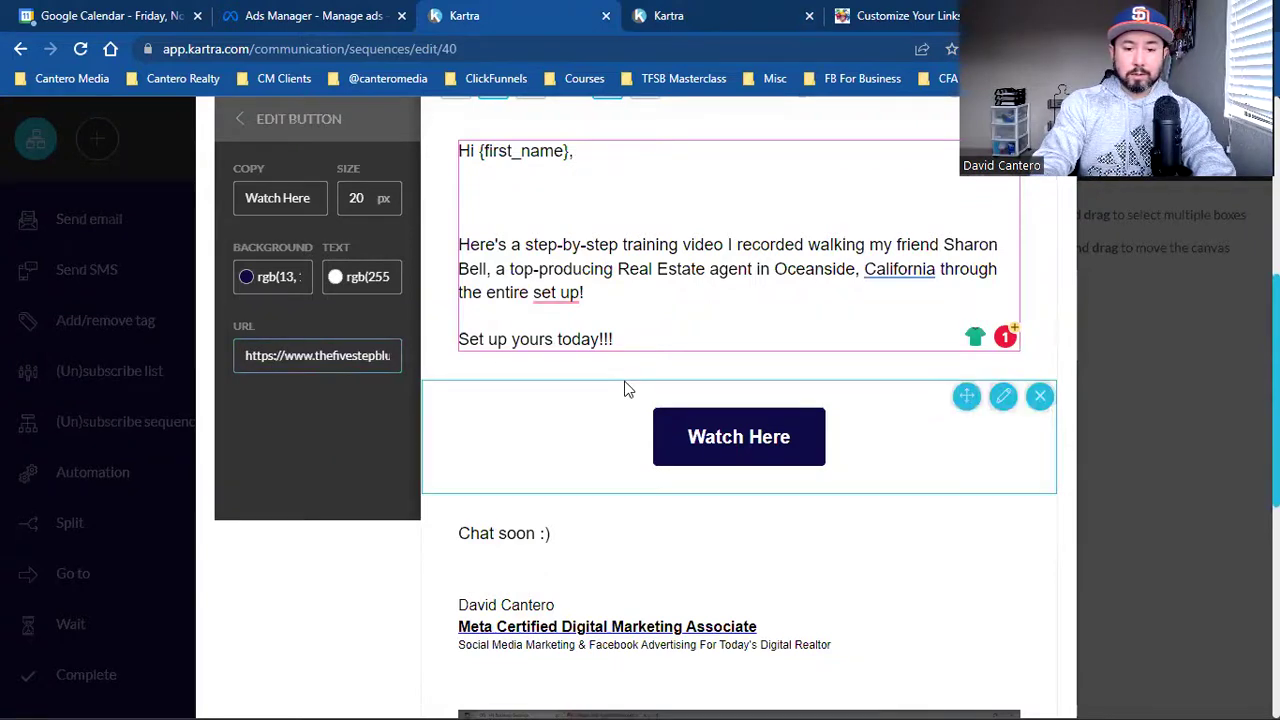
{"action": "scroll", "coordinate": [729, 462], "scroll_direction": "down", "scroll_amount": 3}
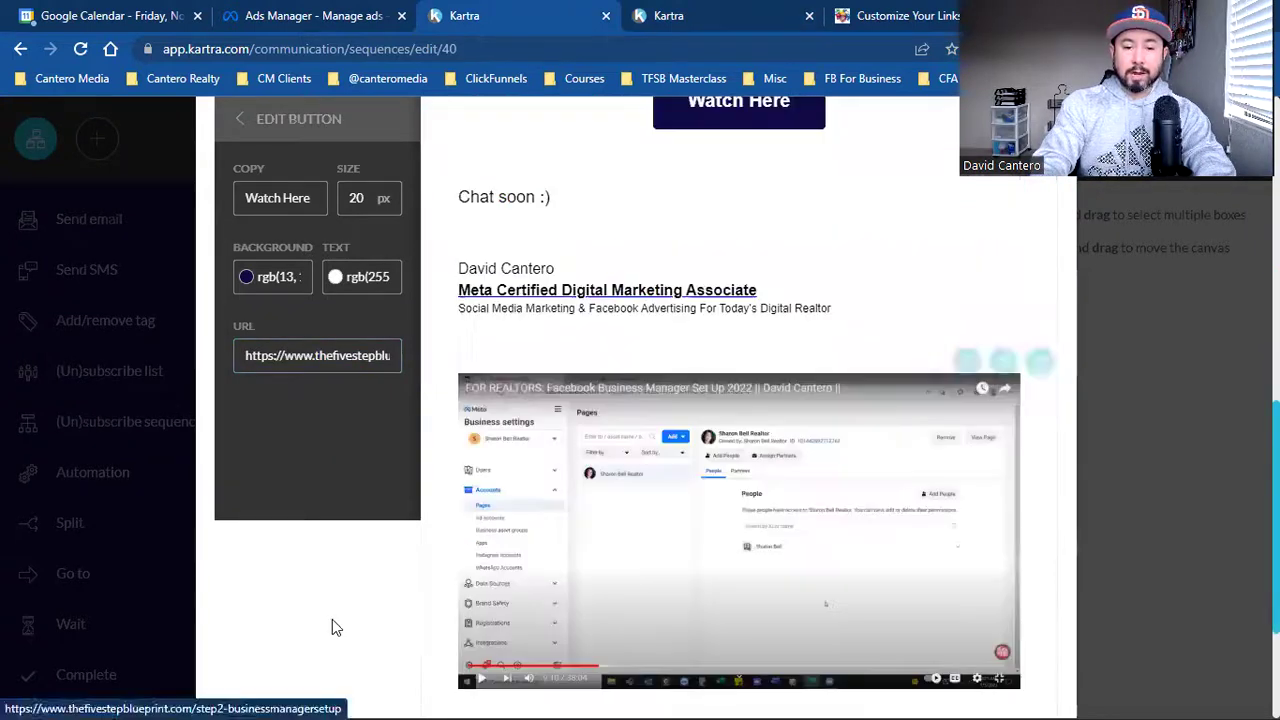
{"action": "left_click", "coordinate": [306, 626]}
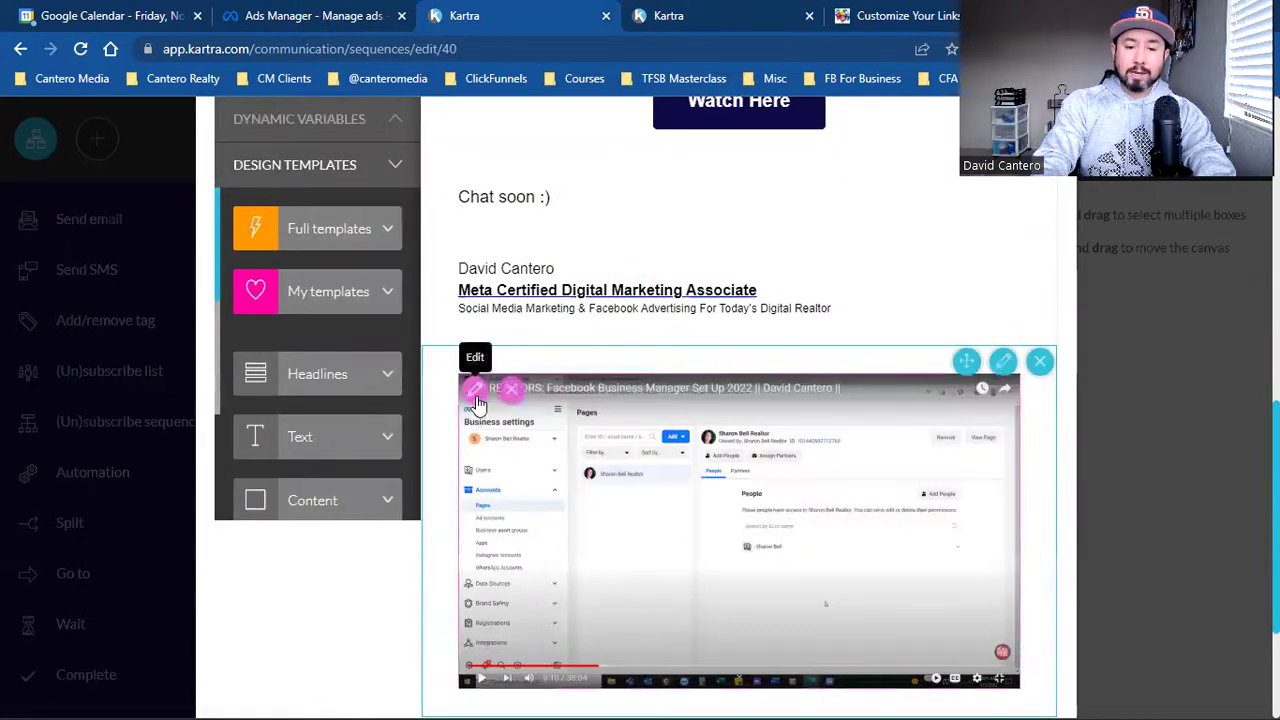
{"action": "left_click", "coordinate": [475, 392]}
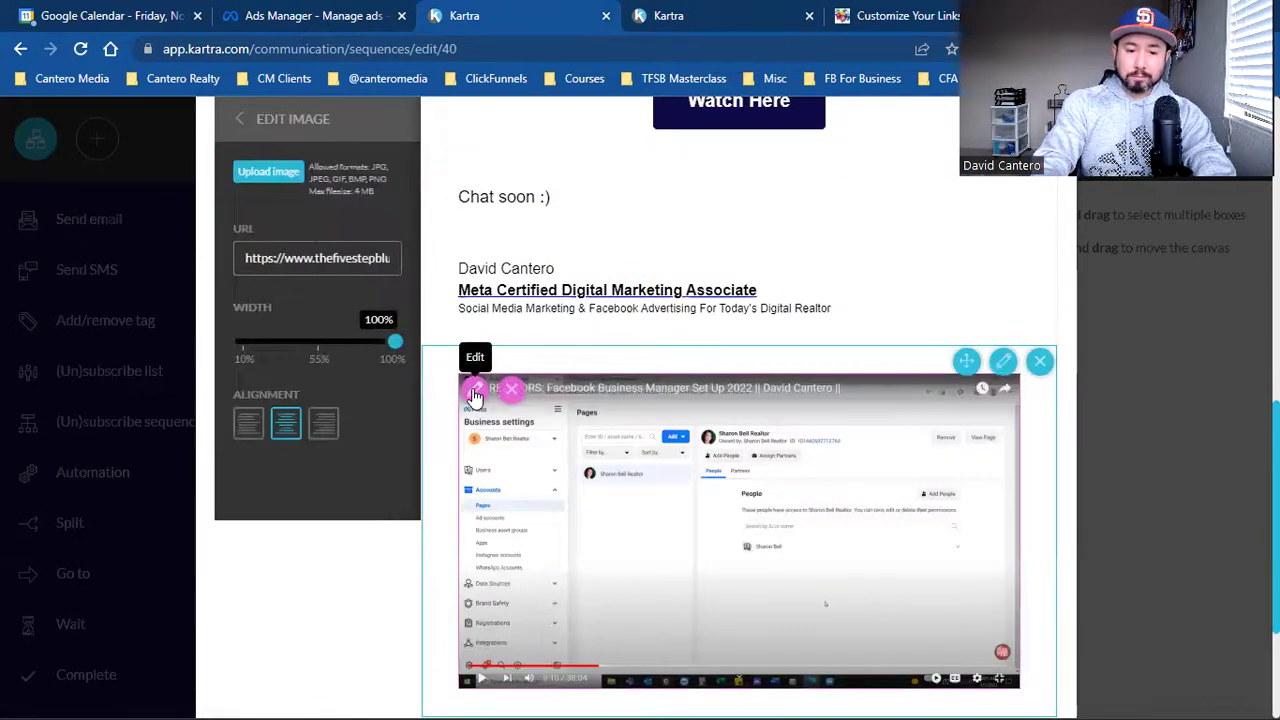
{"action": "triple_click", "coordinate": [314, 257]}
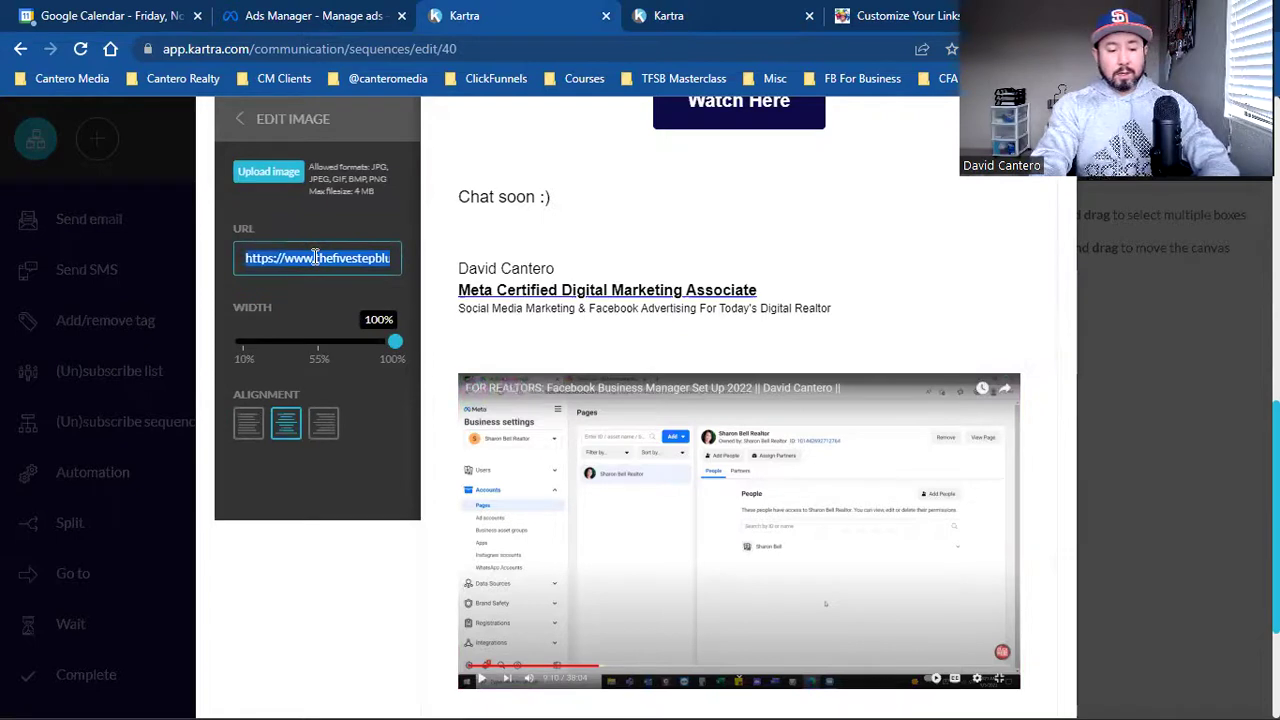
{"action": "left_click", "coordinate": [307, 533]}
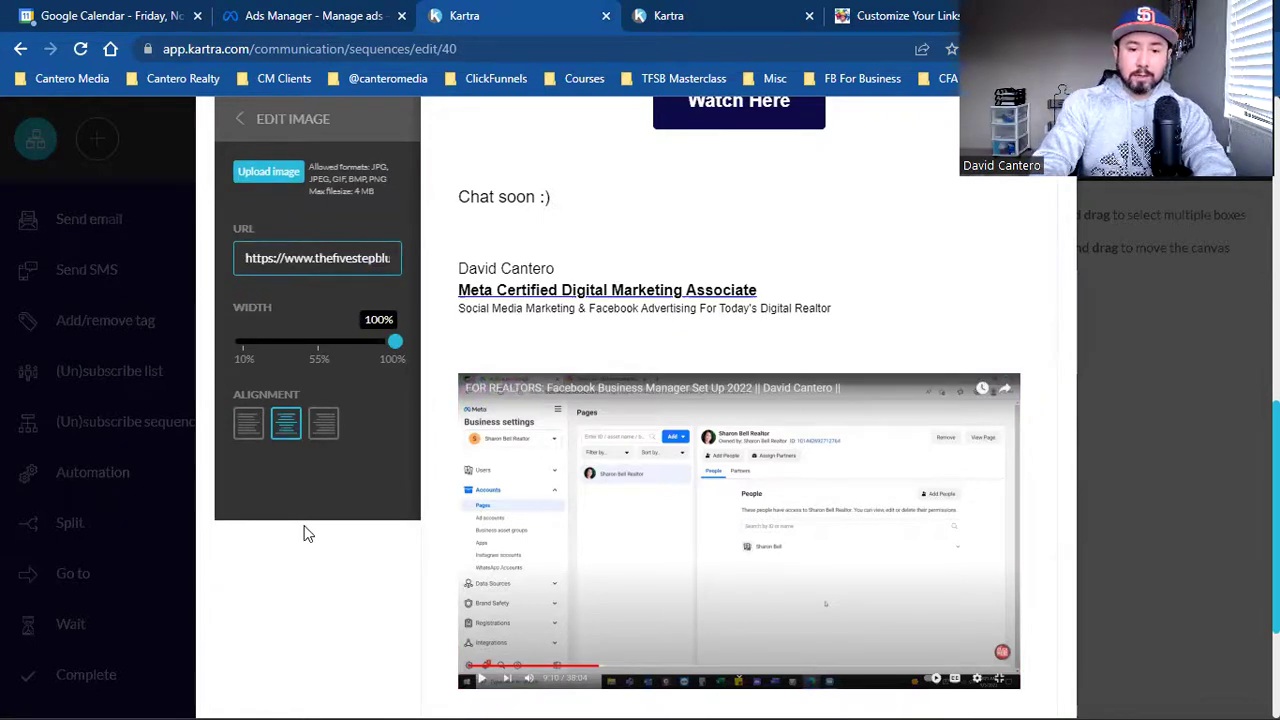
Go to the Step 1 page and bring its full video thumbnail into view for an image capture
{"action": "left_click", "coordinate": [840, 10]}
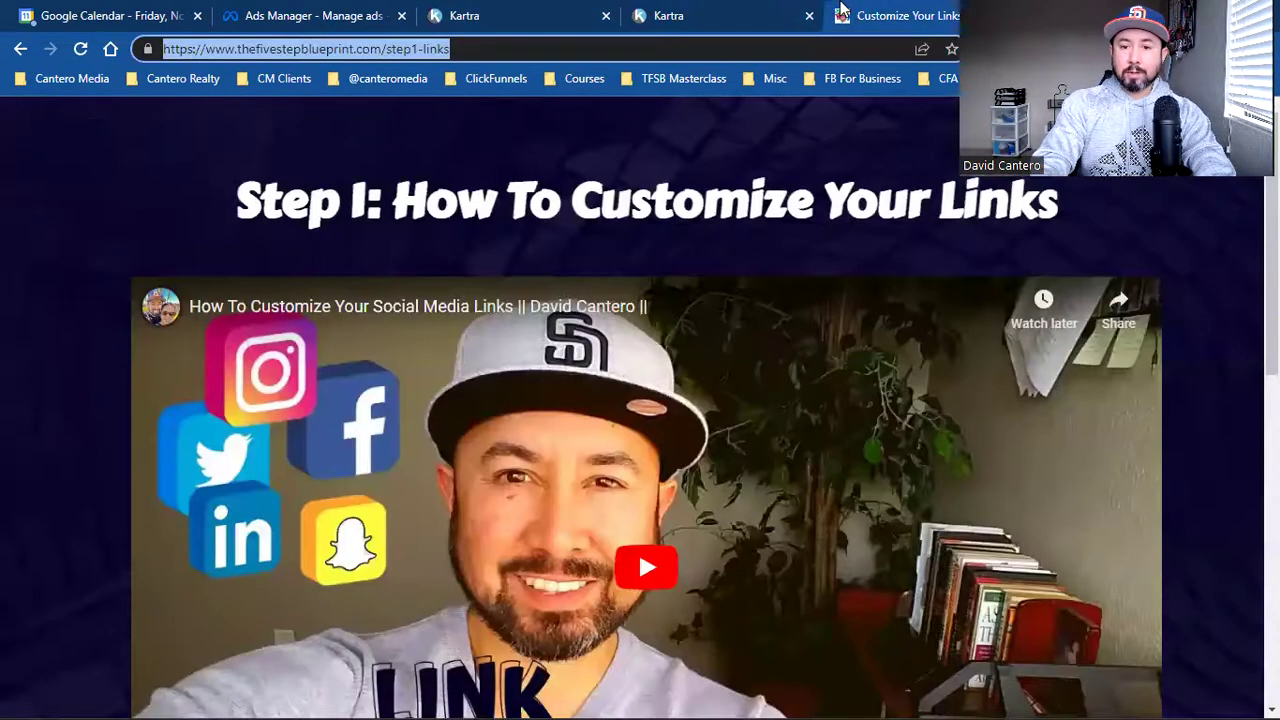
{"action": "left_click", "coordinate": [1200, 470]}
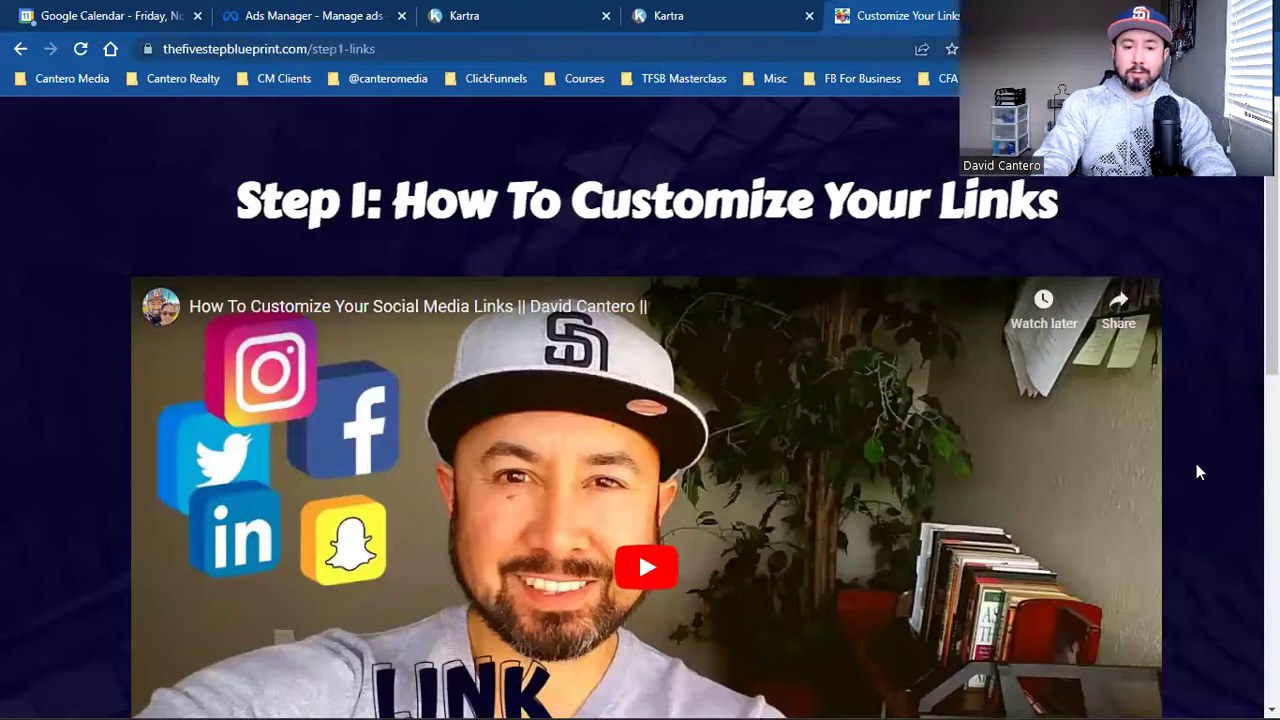
{"action": "scroll", "coordinate": [1200, 470], "scroll_direction": "down", "scroll_amount": 1}
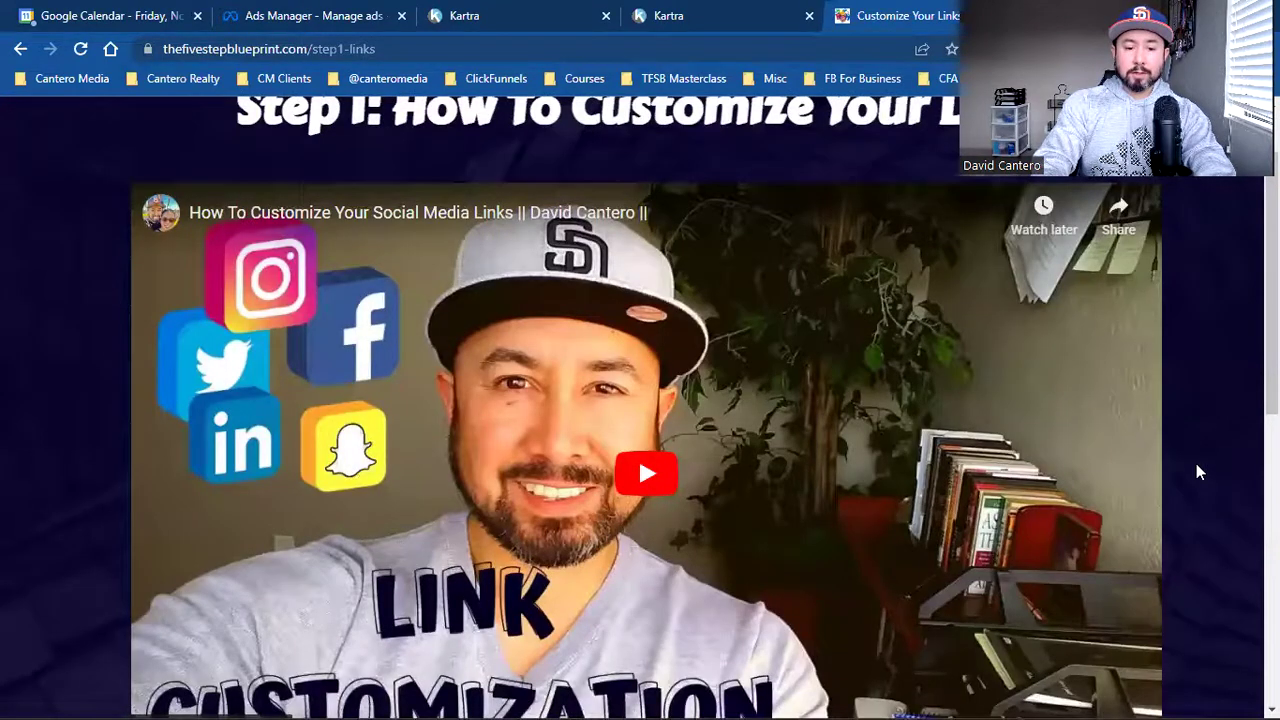
{"action": "scroll", "coordinate": [1196, 463], "scroll_direction": "down", "scroll_amount": 1}
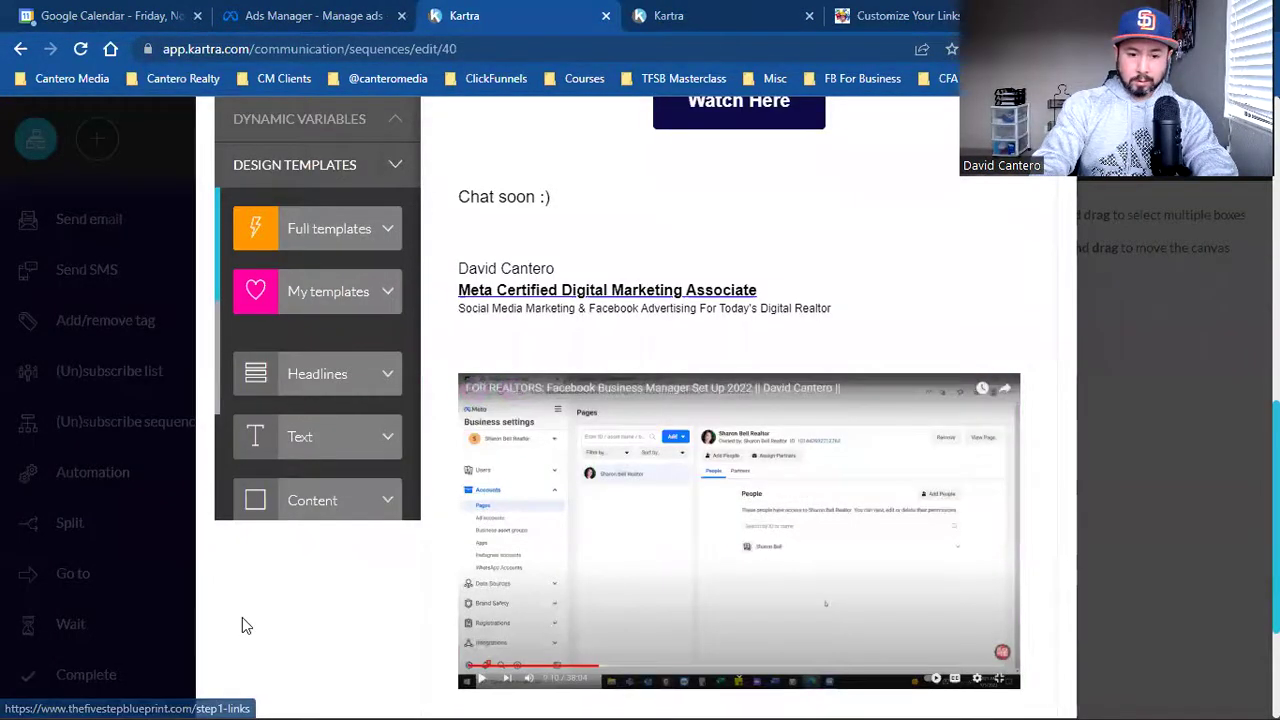
Return to the sequence email and replace its video thumbnail image with the file "pic" from the Desktop
{"action": "left_click", "coordinate": [474, 392]}
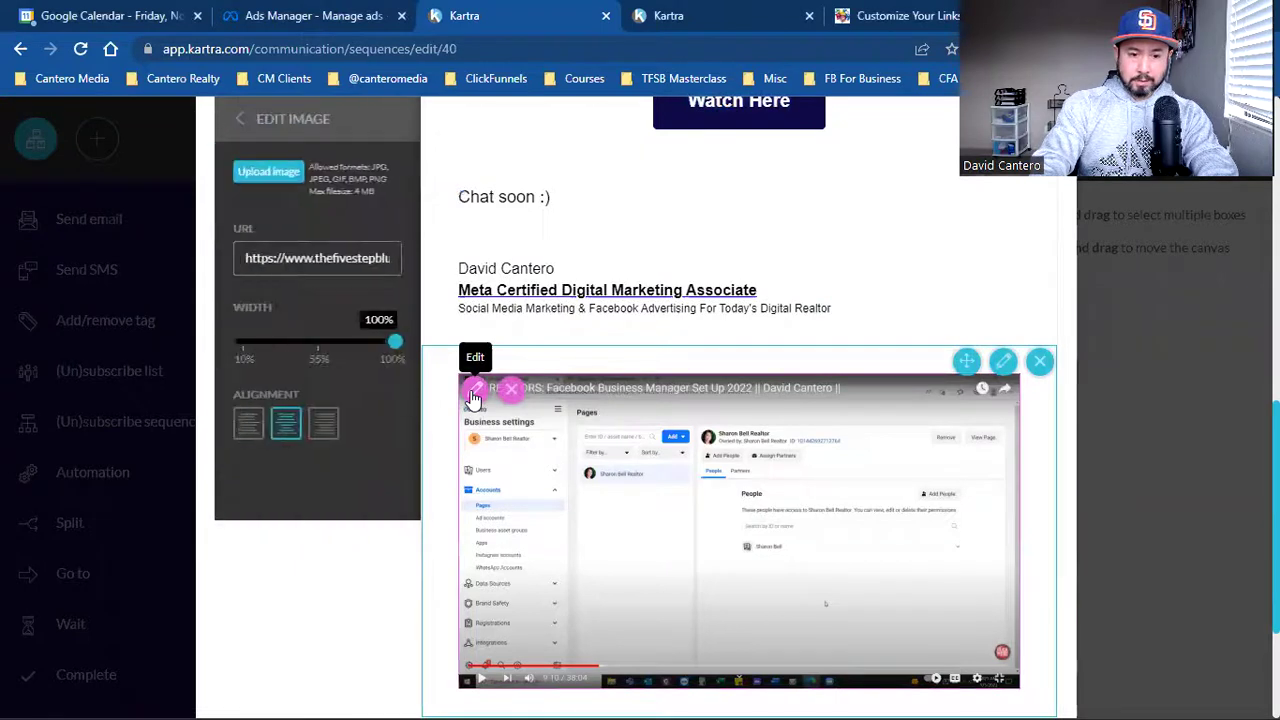
{"action": "left_click", "coordinate": [268, 172]}
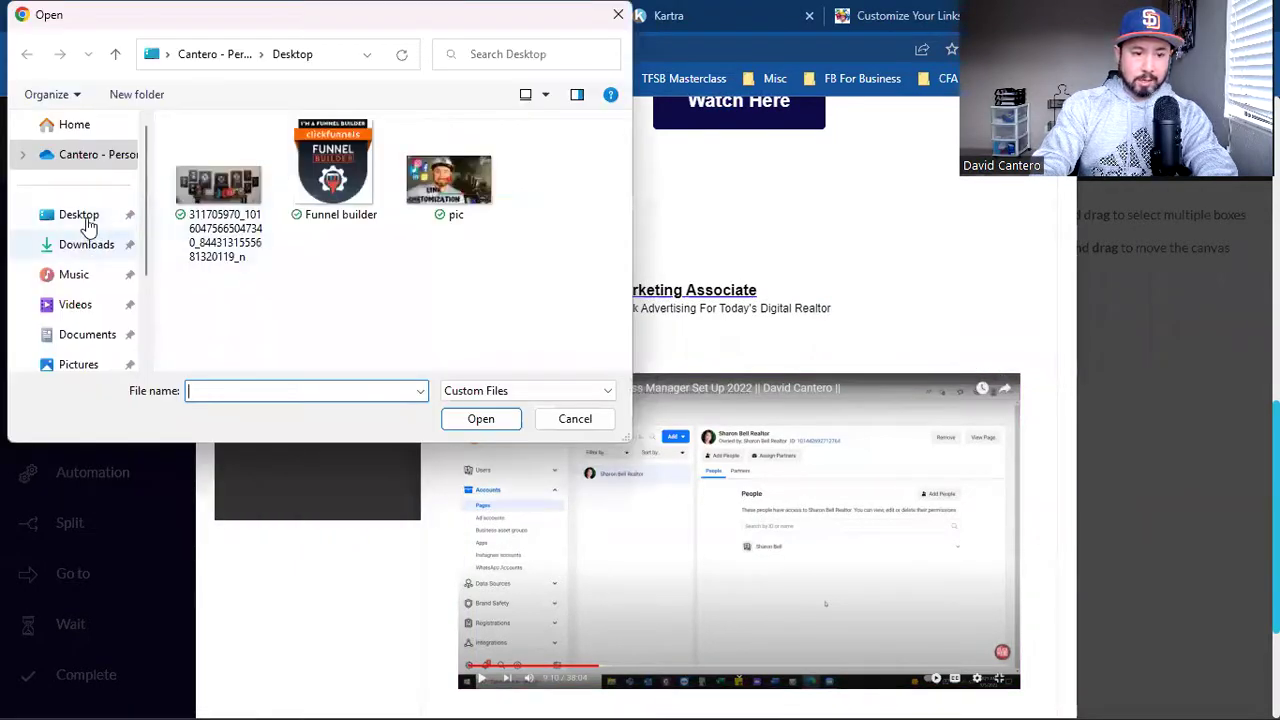
{"action": "left_click", "coordinate": [87, 220]}
{"action": "left_click", "coordinate": [460, 197]}
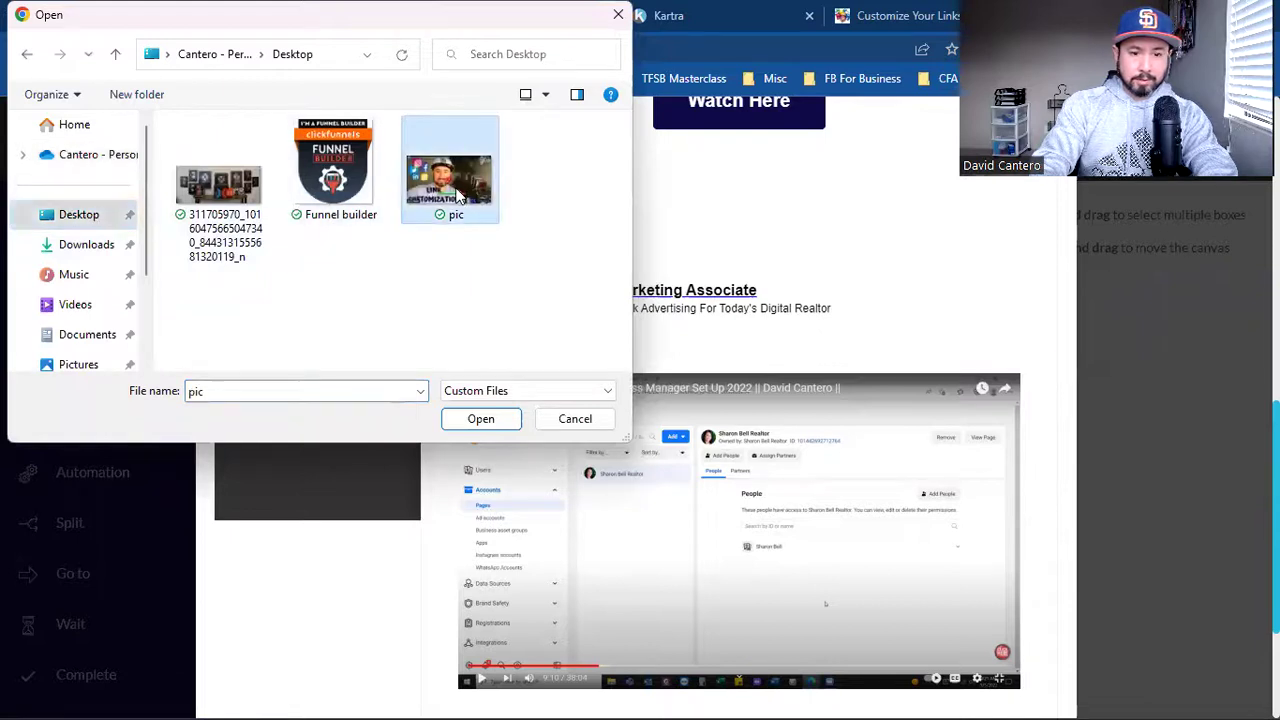
{"action": "left_click", "coordinate": [476, 420]}
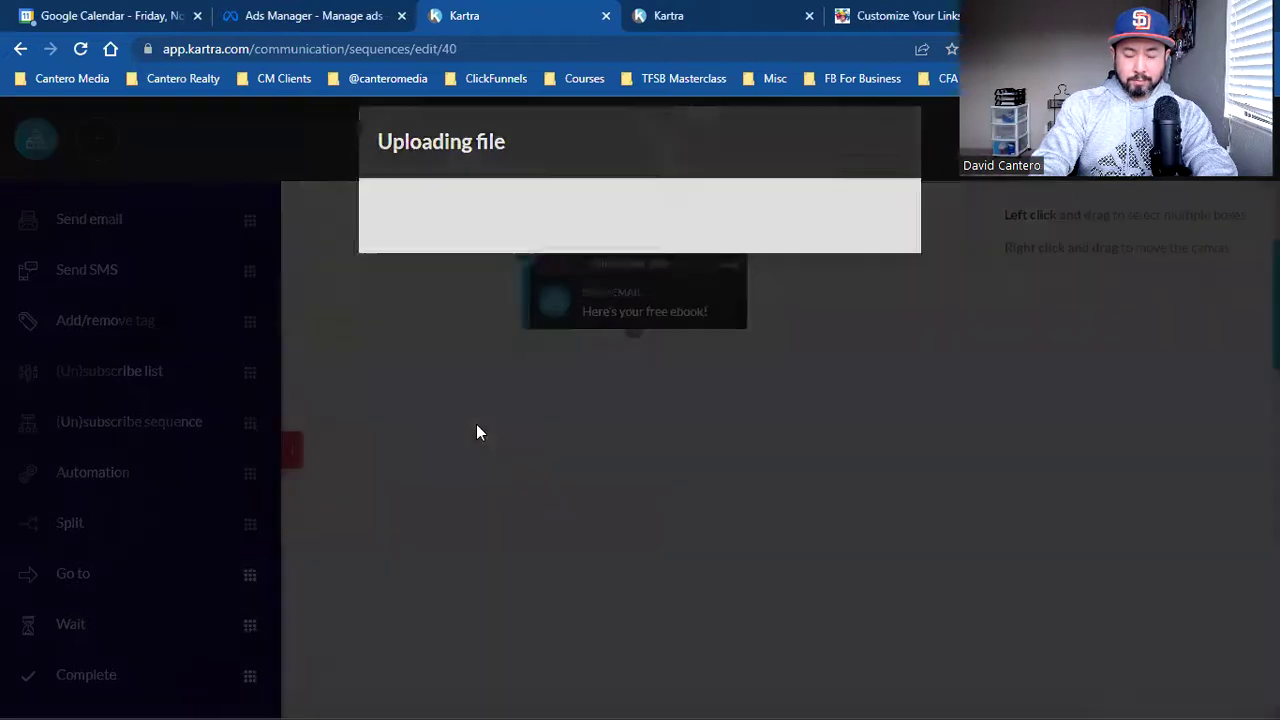
{"action": "scroll", "coordinate": [694, 440], "scroll_direction": "down", "scroll_amount": 3}
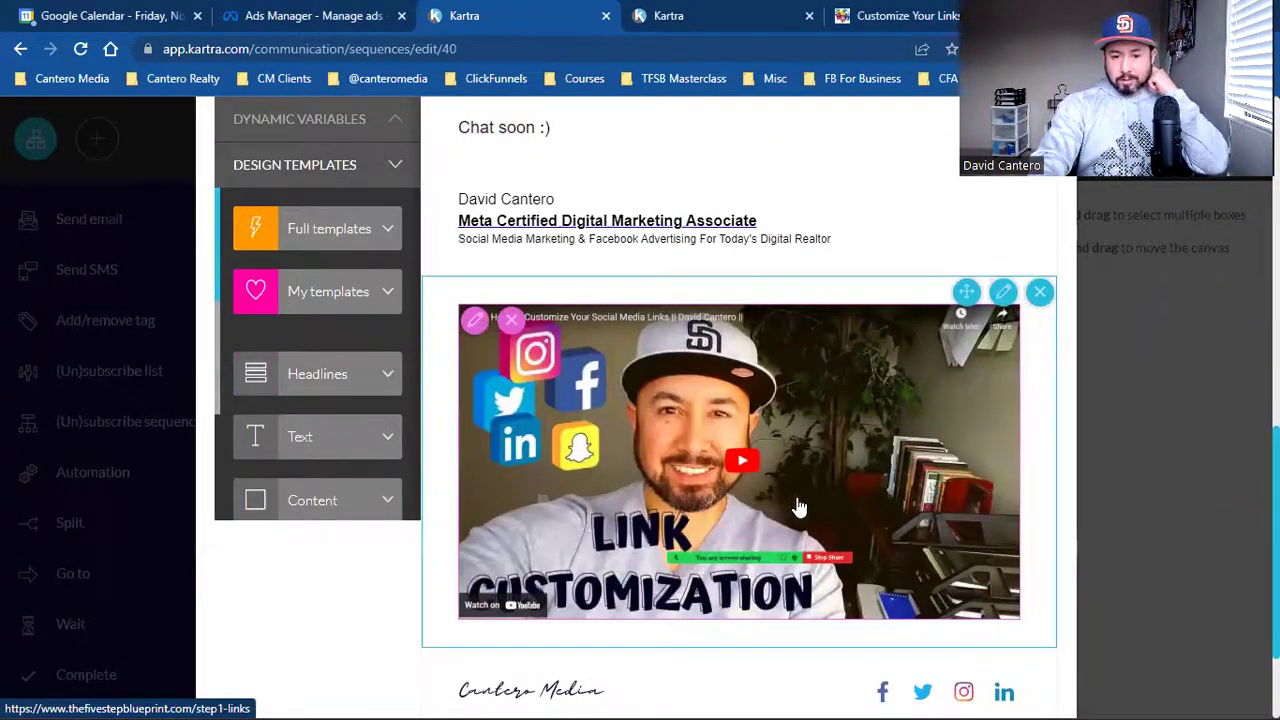
Review the Step 1 page and the Kartra pages list, and go back to the sequence email
{"action": "left_click", "coordinate": [930, 12]}
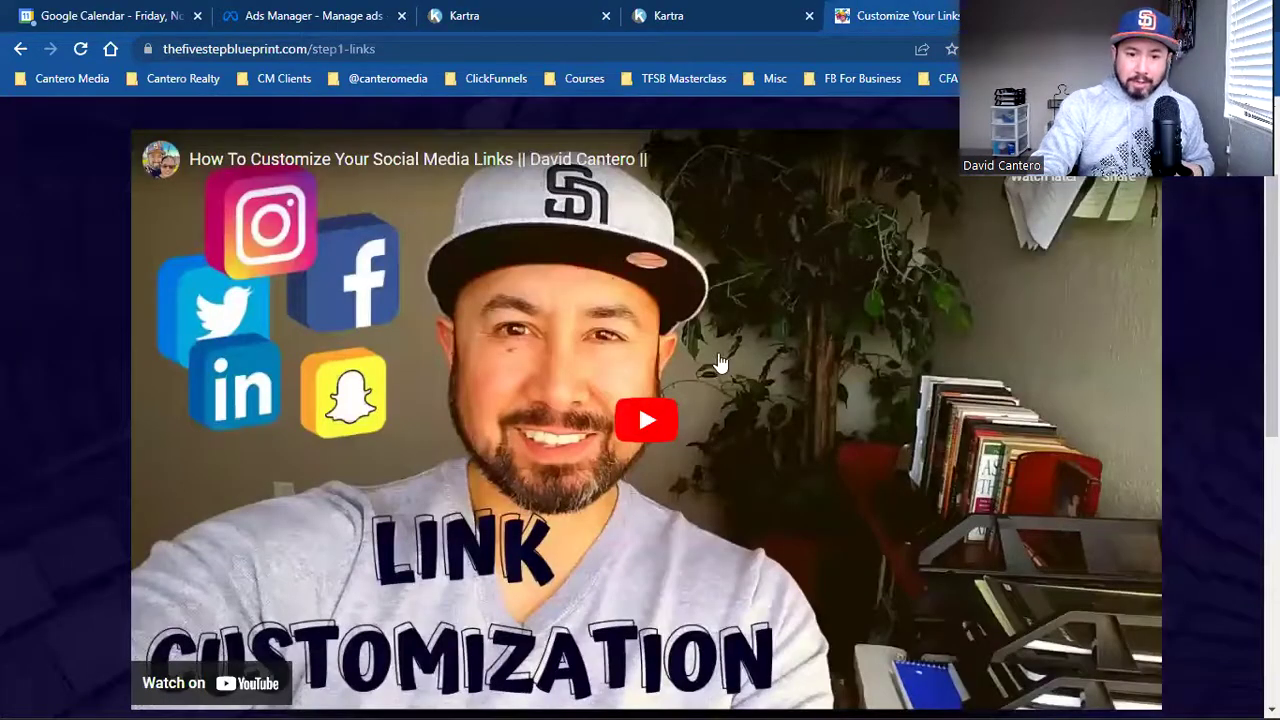
{"action": "scroll", "coordinate": [720, 362], "scroll_direction": "up", "scroll_amount": 1}
{"action": "scroll", "coordinate": [720, 362], "scroll_direction": "up", "scroll_amount": 2}
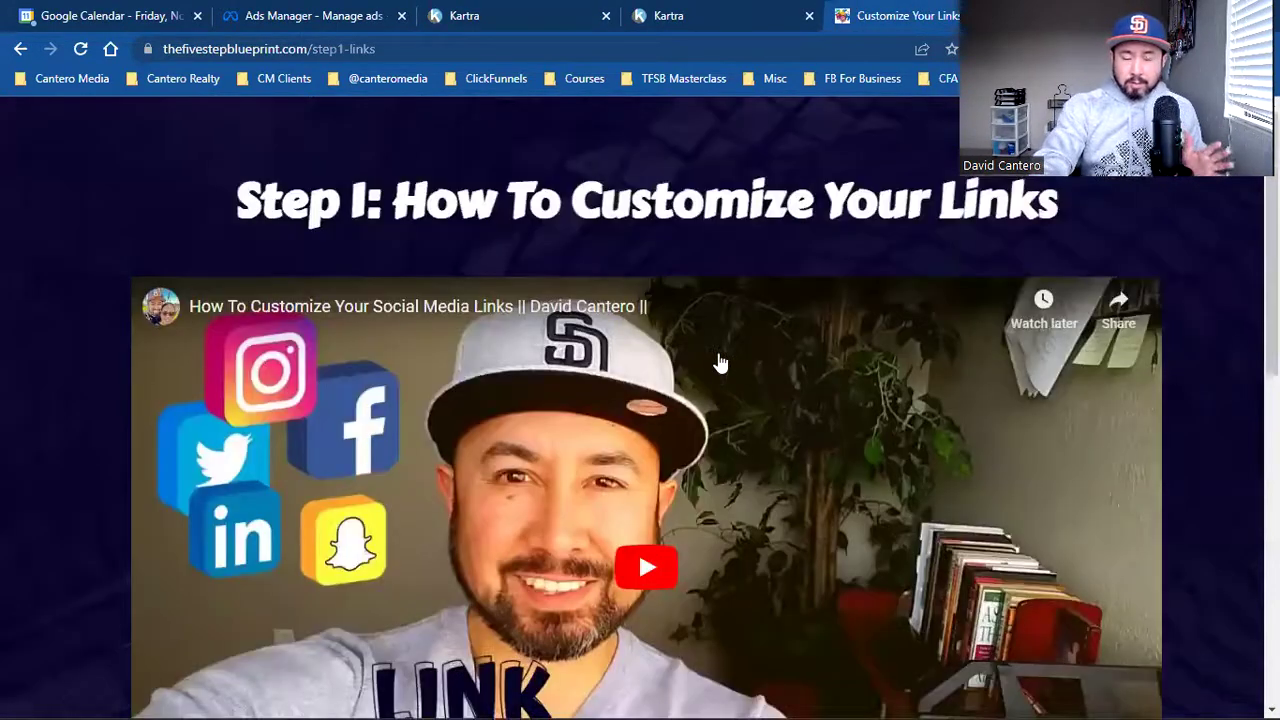
{"action": "left_click", "coordinate": [698, 12]}
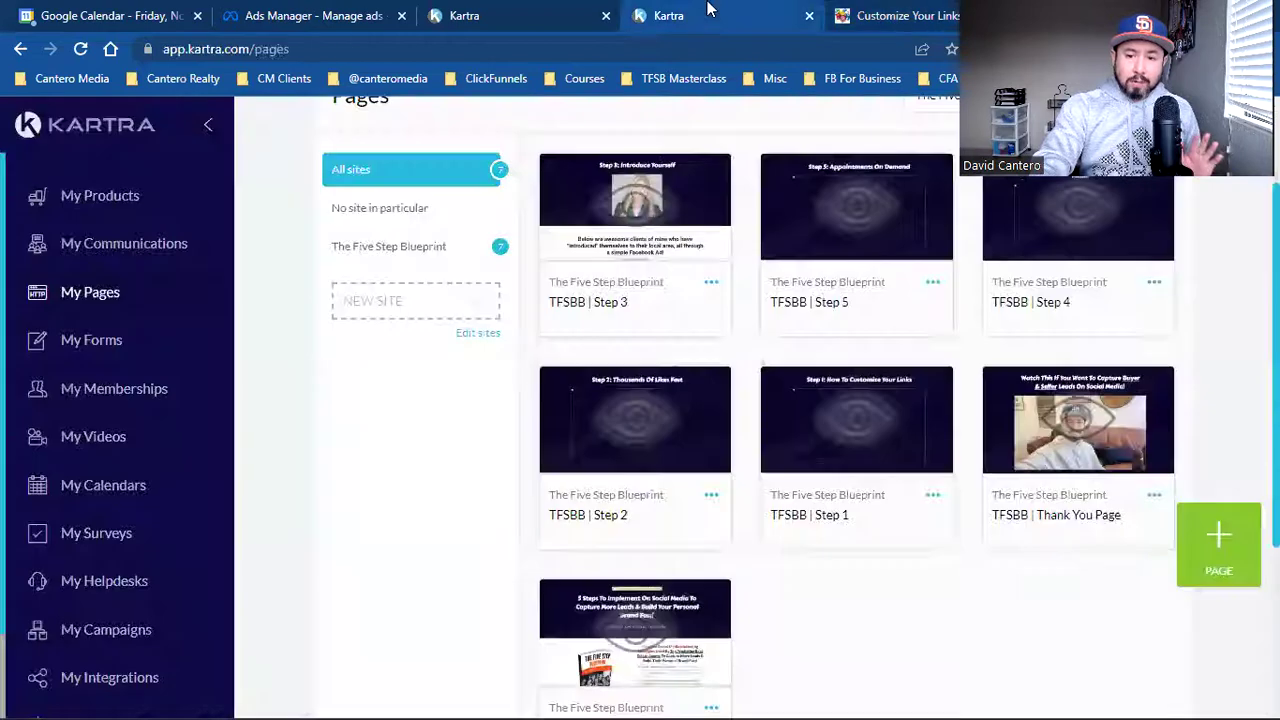
{"action": "left_click", "coordinate": [558, 12]}
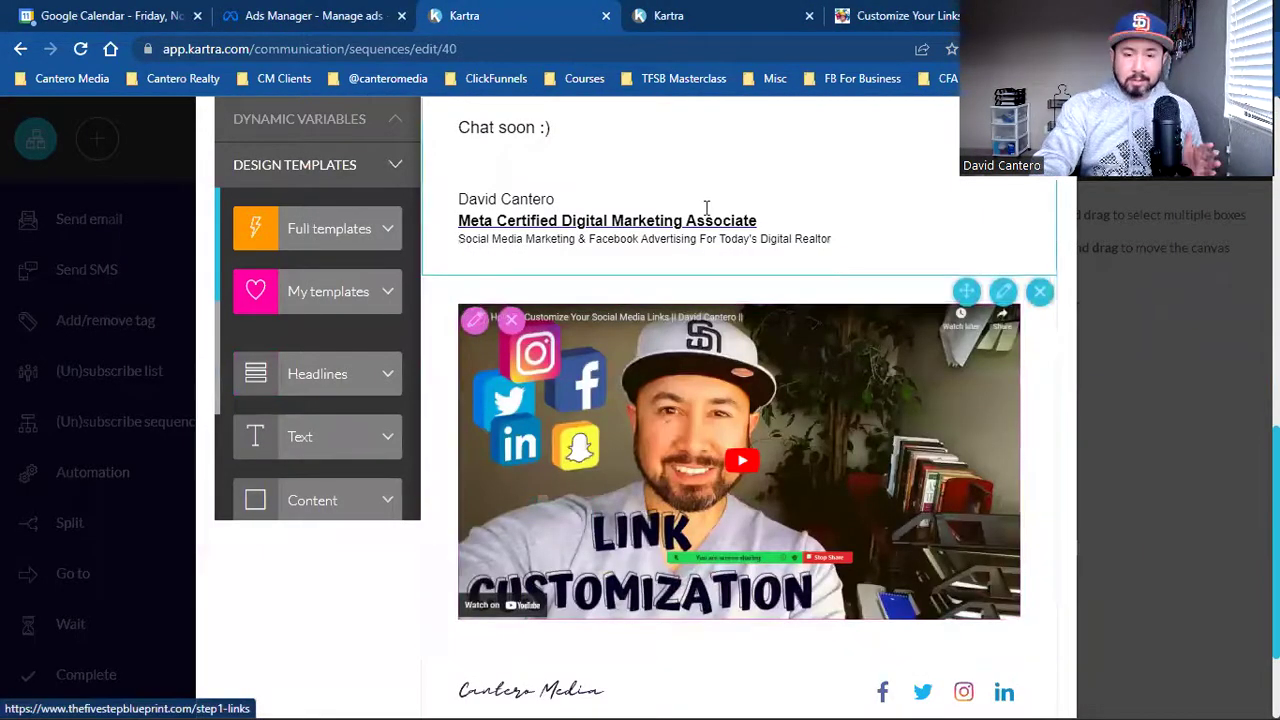
{"action": "mouse_move", "coordinate": [762, 9]}
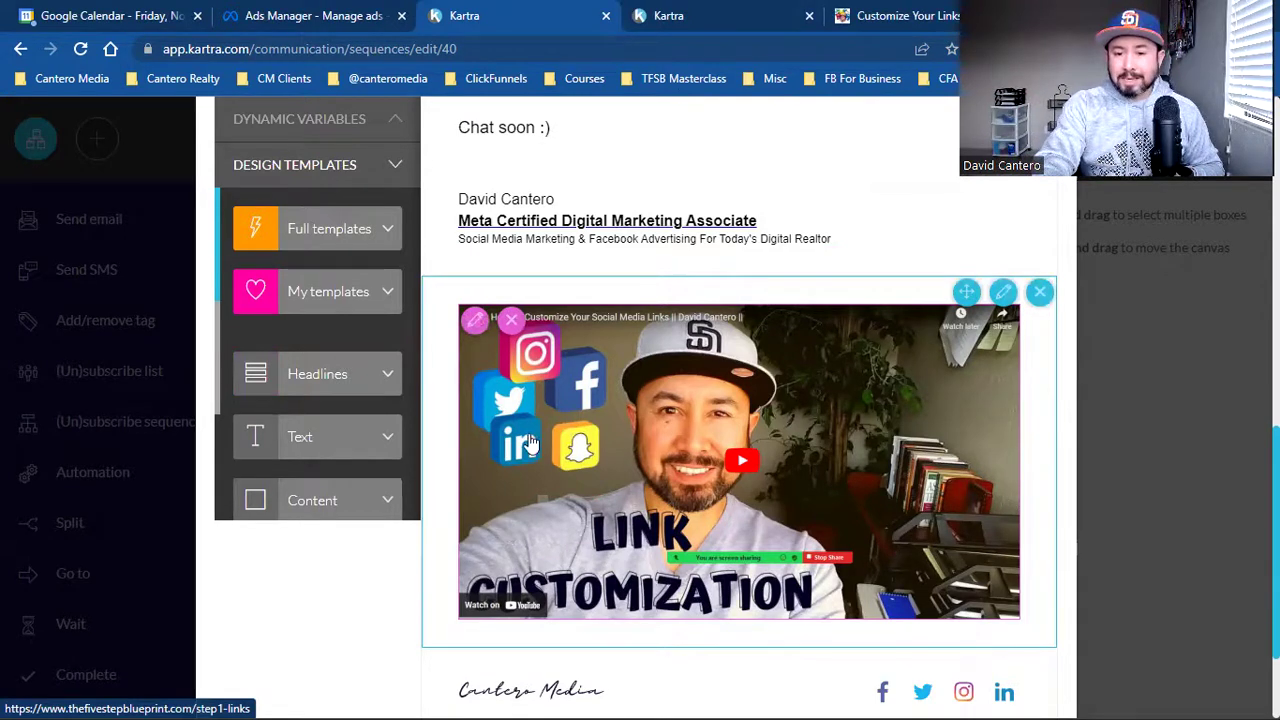
Delete the email body text from "producing Real Estate agent" through "the entire set up!"
{"action": "scroll", "coordinate": [530, 444], "scroll_direction": "up", "scroll_amount": 5}
{"action": "scroll", "coordinate": [729, 468], "scroll_direction": "down", "scroll_amount": 1}
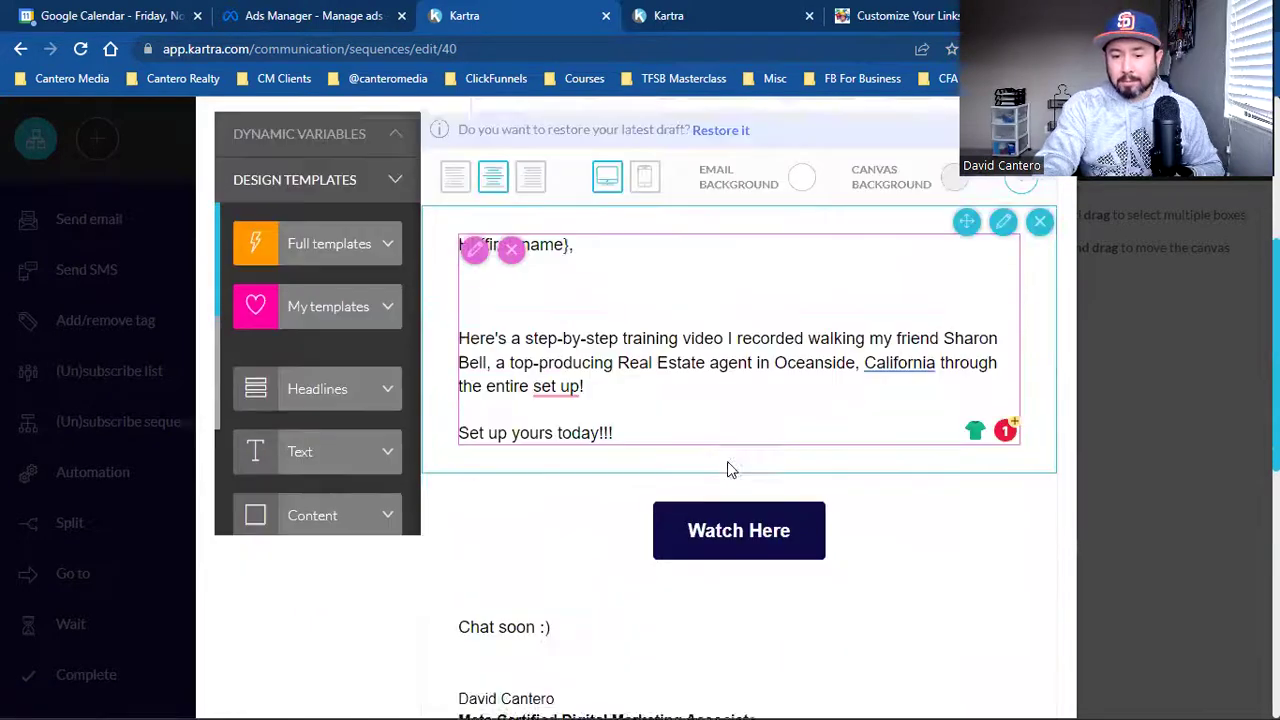
{"action": "scroll", "coordinate": [727, 466], "scroll_direction": "down", "scroll_amount": 1}
{"action": "left_click", "coordinate": [624, 308]}
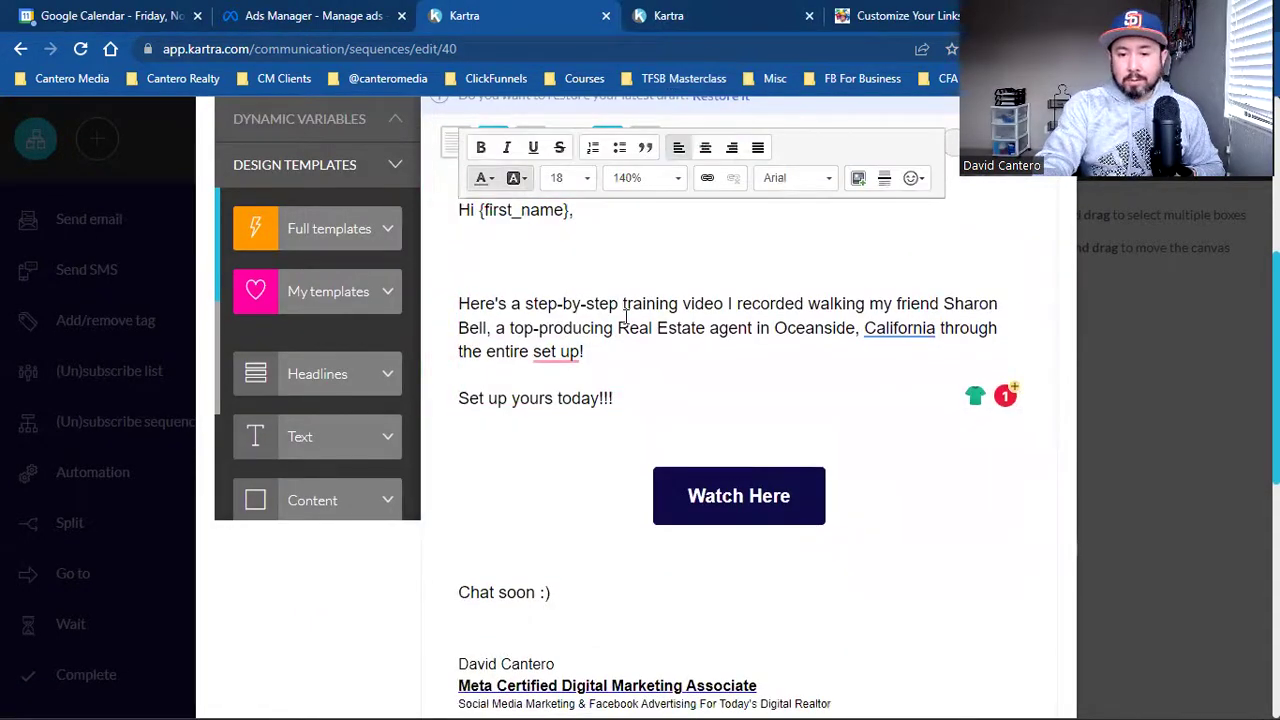
{"action": "triple_click", "coordinate": [625, 316]}
{"action": "left_click", "coordinate": [706, 330]}
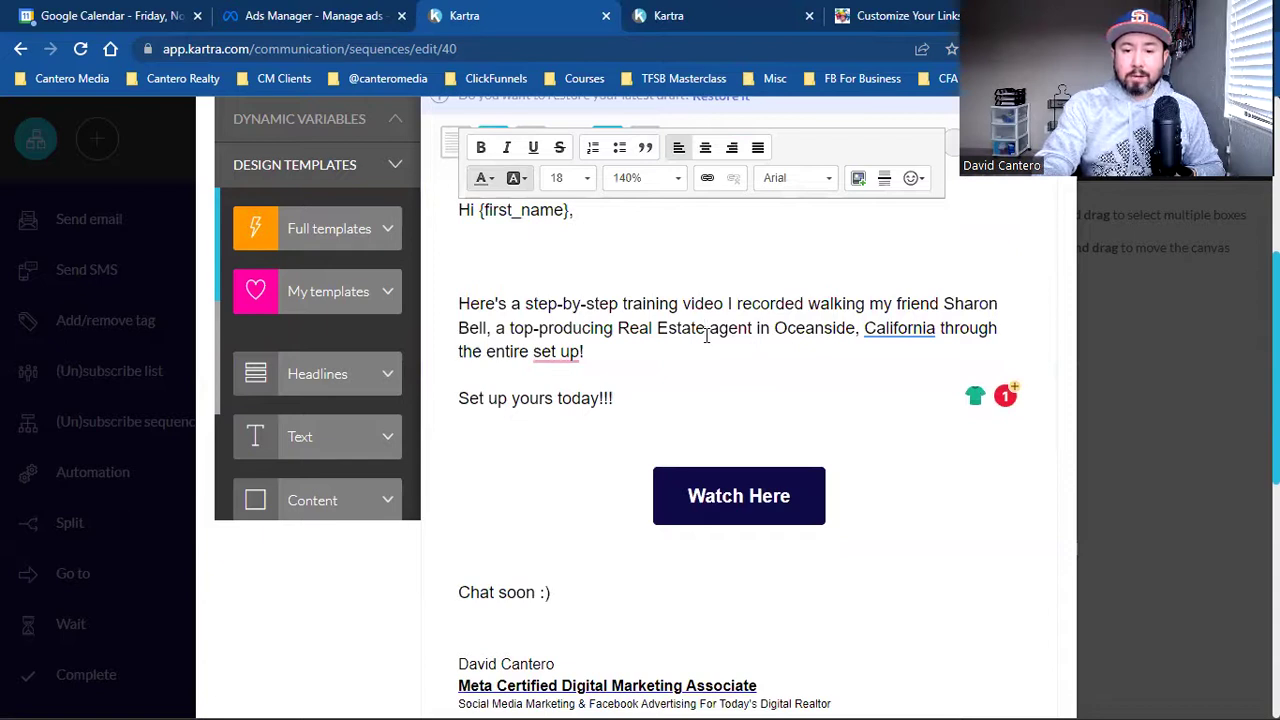
{"action": "left_click_drag", "start_coordinate": [676, 342], "coordinate": [557, 318]}
{"action": "key", "text": "BackSpace"}
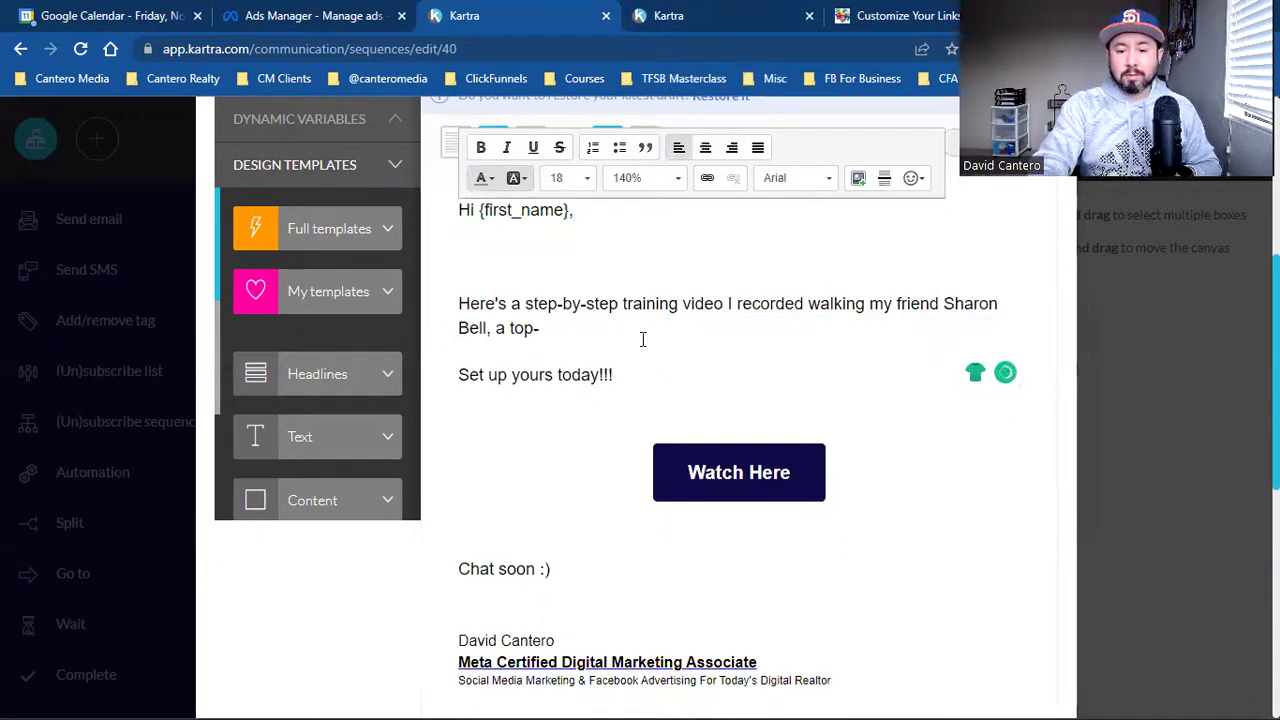
Check the email's linked thumbnail image and view the Step 1 page it leads to
{"action": "scroll", "coordinate": [794, 314], "scroll_direction": "down", "scroll_amount": 2}
{"action": "scroll", "coordinate": [800, 314], "scroll_direction": "down", "scroll_amount": 2}
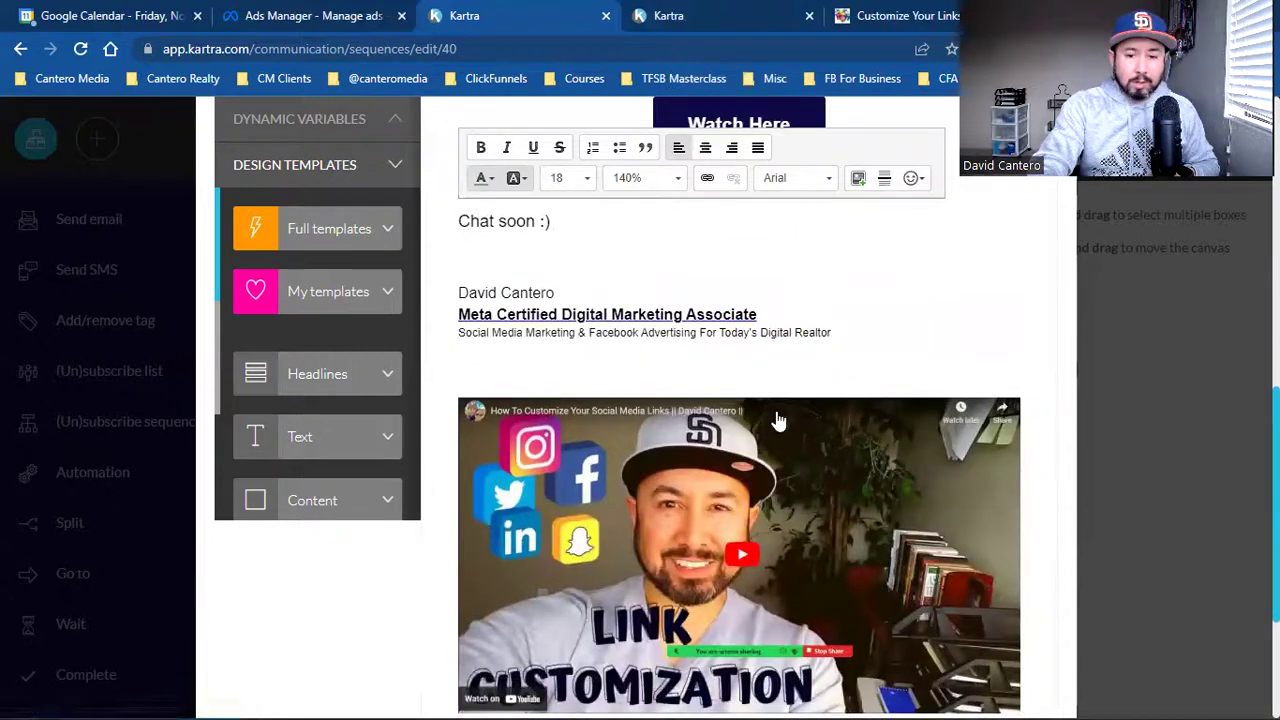
{"action": "scroll", "coordinate": [779, 427], "scroll_direction": "down", "scroll_amount": 1}
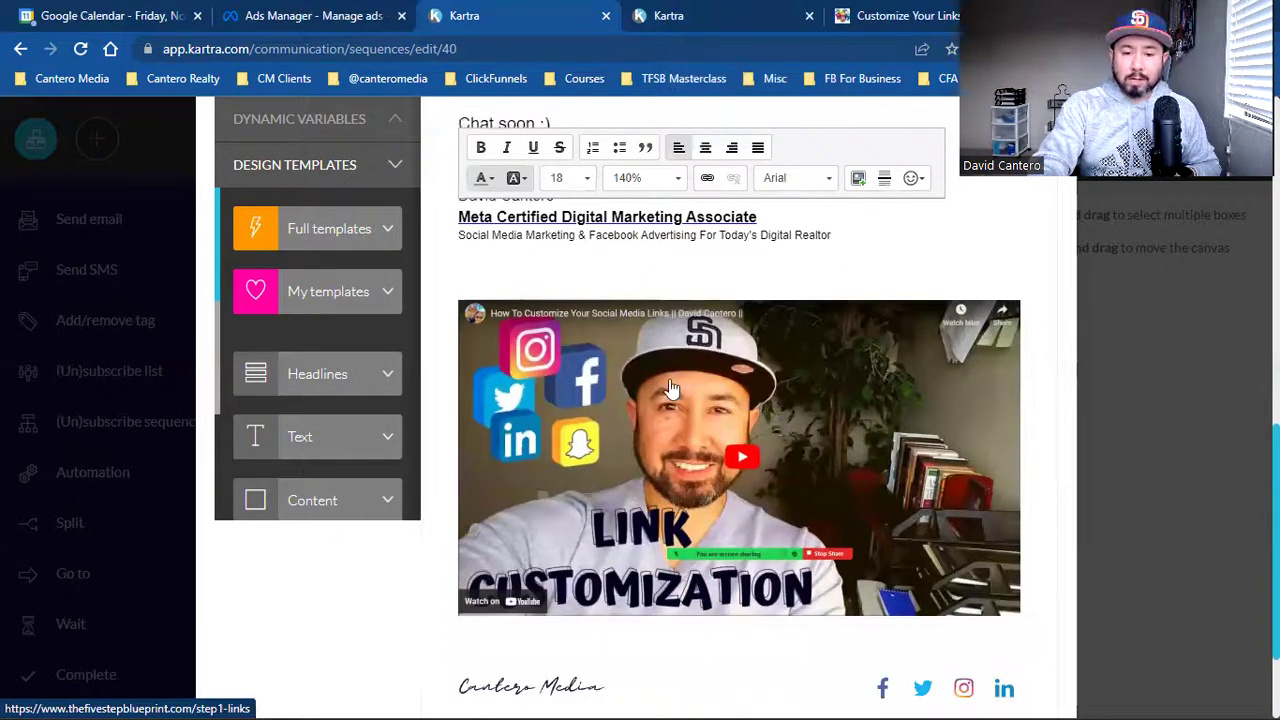
{"action": "left_click", "coordinate": [920, 14]}
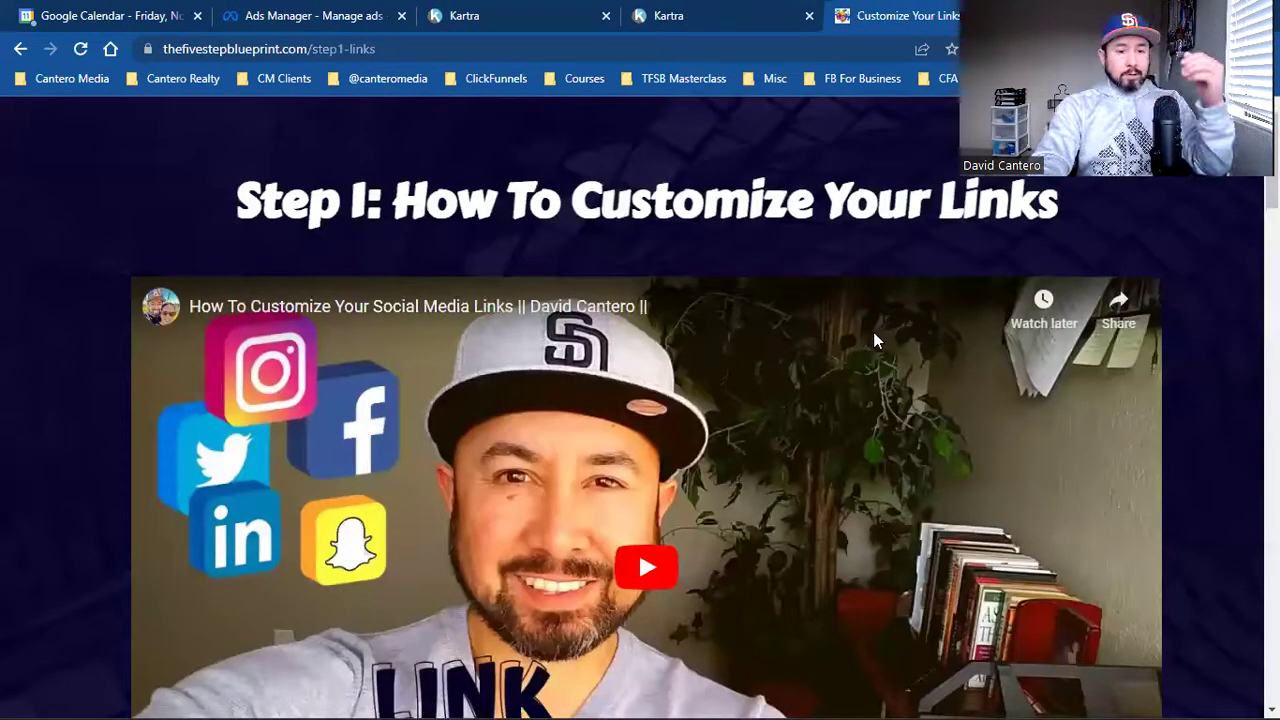
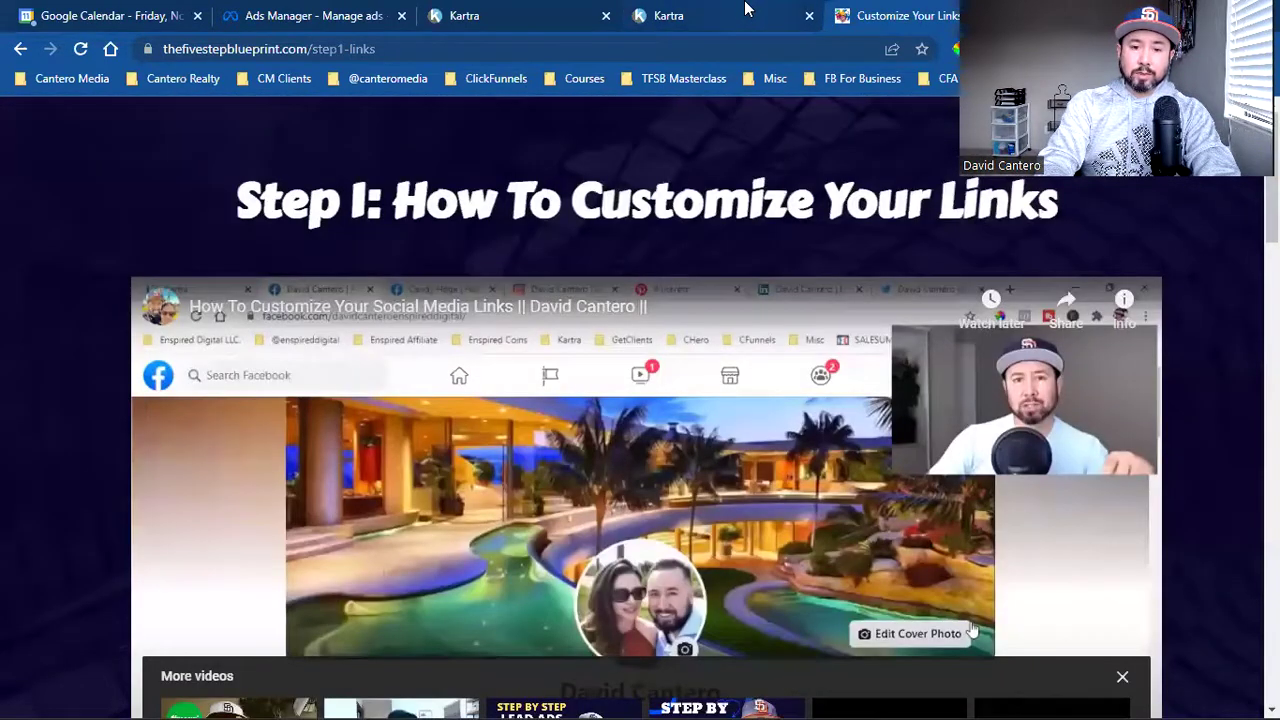
Examine the Kartra pages list and the available page options for TFSBB | Step 1 and TFSBB | Step 2
{"action": "left_click", "coordinate": [745, 9]}
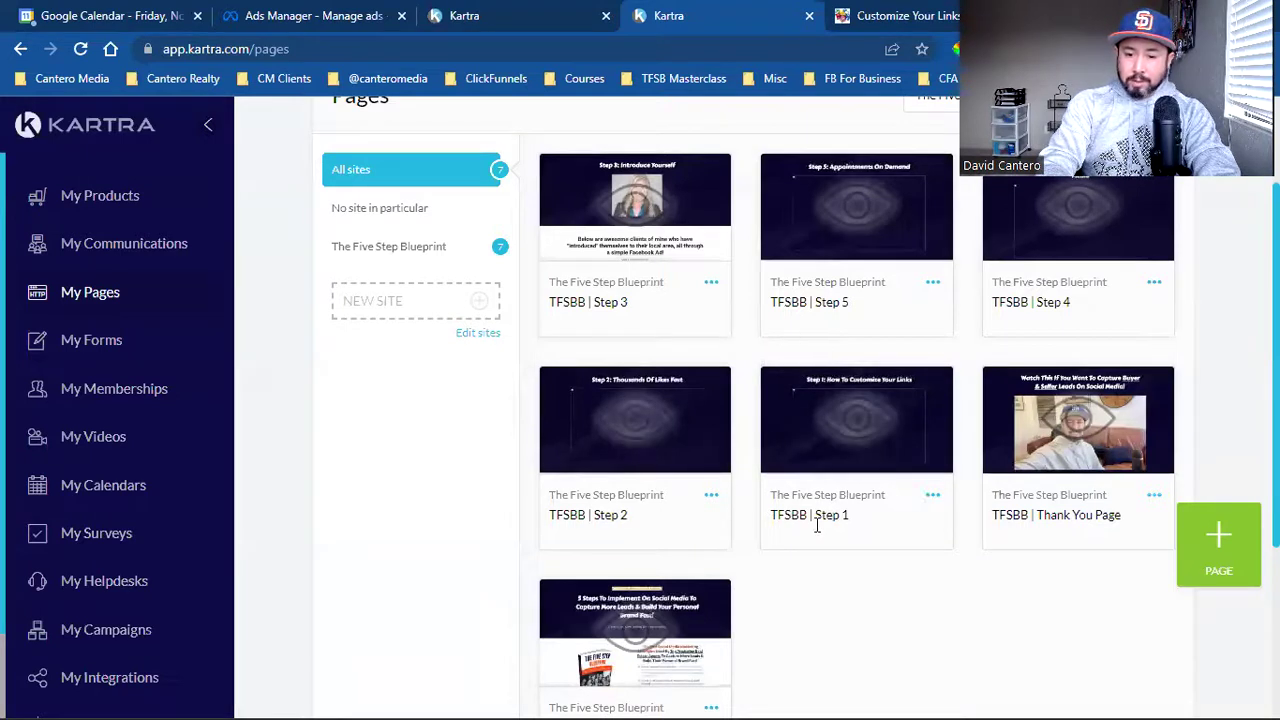
{"action": "left_click", "coordinate": [931, 500]}
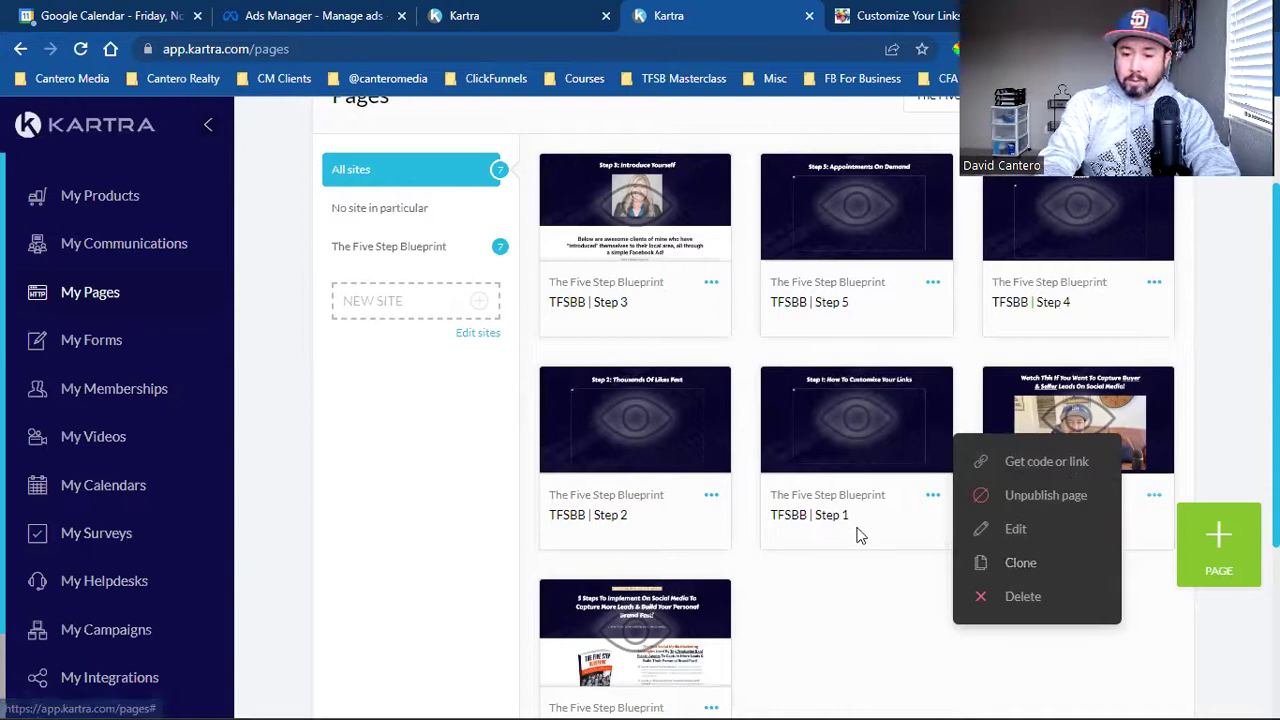
{"action": "left_click", "coordinate": [710, 497]}
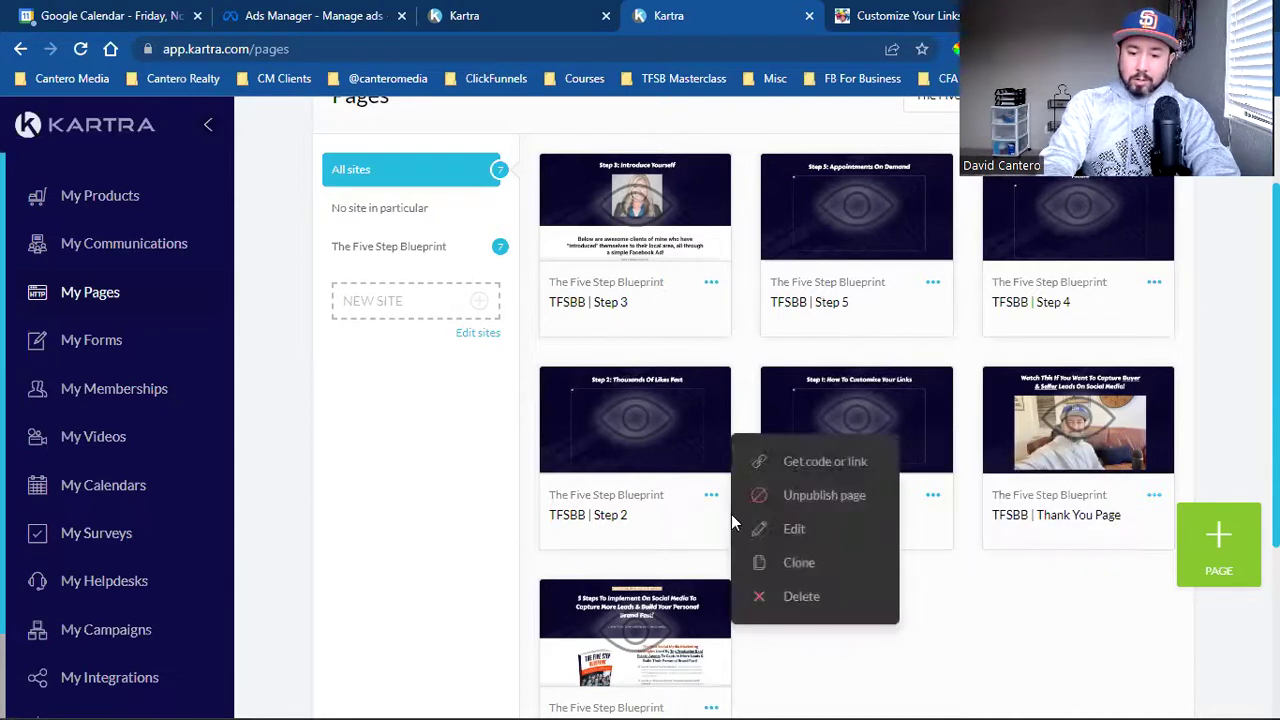
{"action": "left_click", "coordinate": [981, 628]}
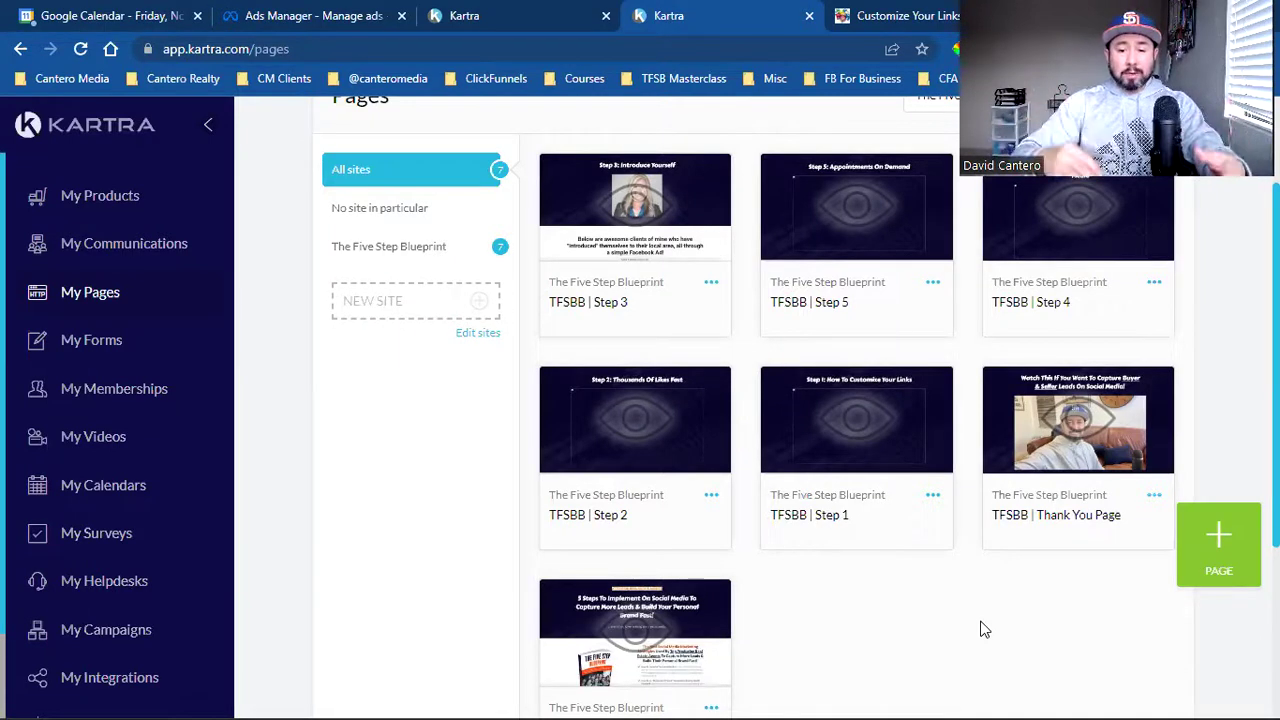
{"action": "scroll", "coordinate": [980, 629], "scroll_direction": "down", "scroll_amount": 1}
{"action": "scroll", "coordinate": [980, 629], "scroll_direction": "up", "scroll_amount": 2}
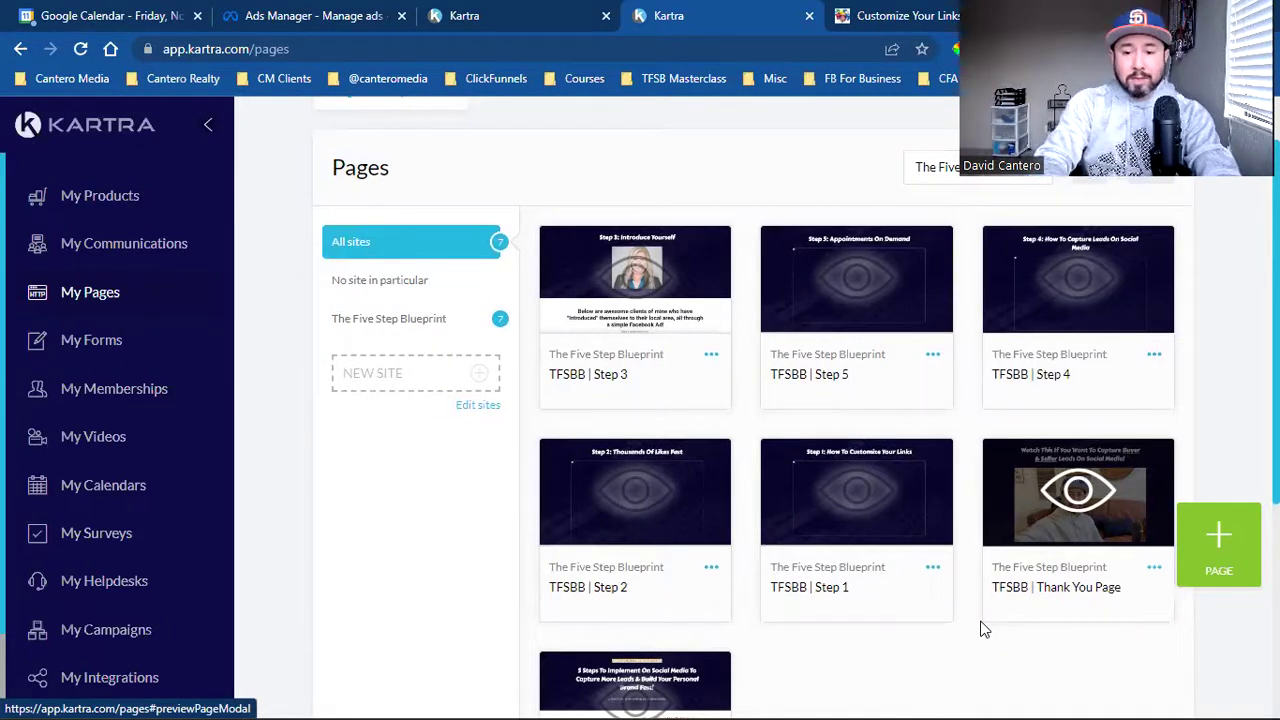
Preview the TFSBB | Step 5 page, and return to the Step 1 page and select its web address
{"action": "left_click", "coordinate": [866, 287]}
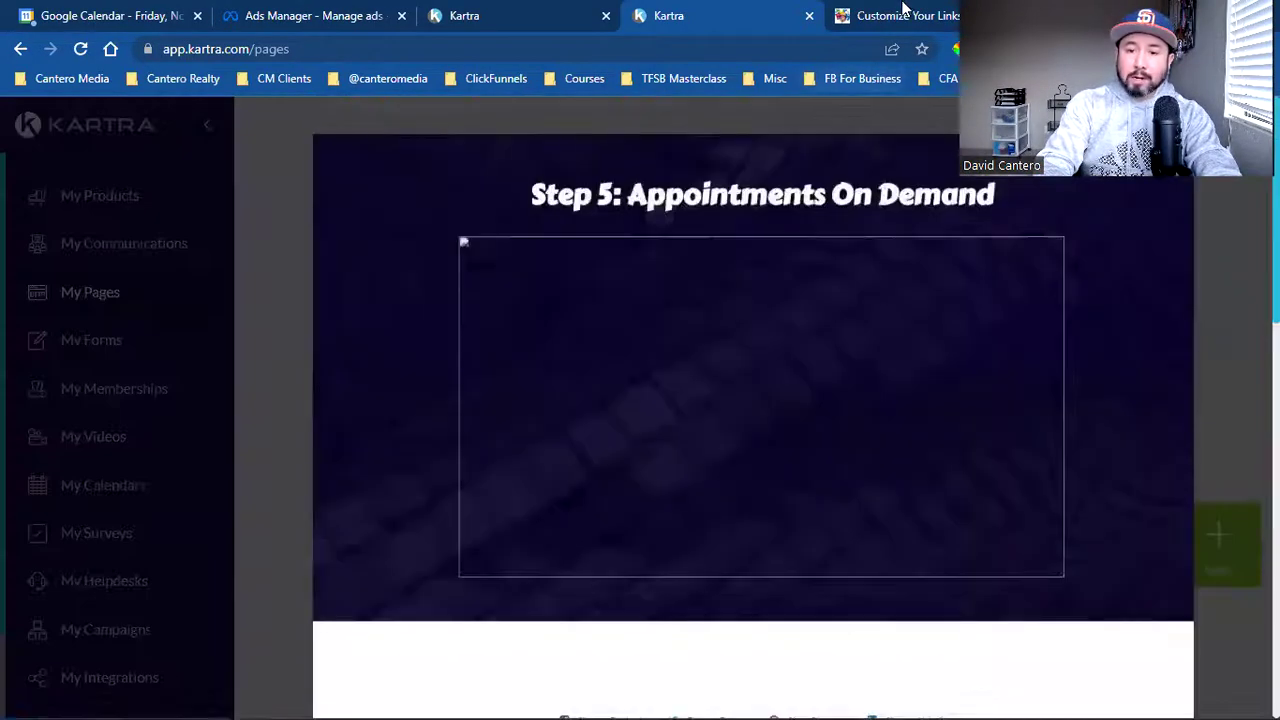
{"action": "left_click", "coordinate": [905, 15]}
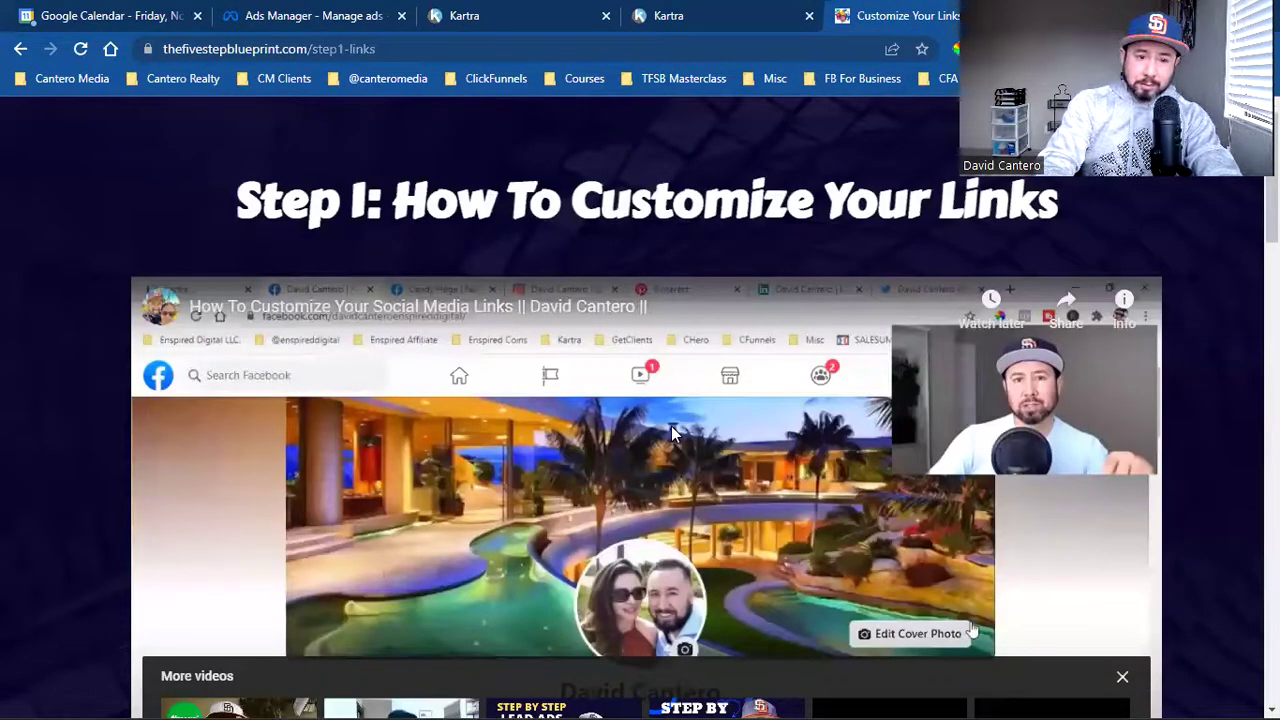
{"action": "left_click", "coordinate": [328, 50]}
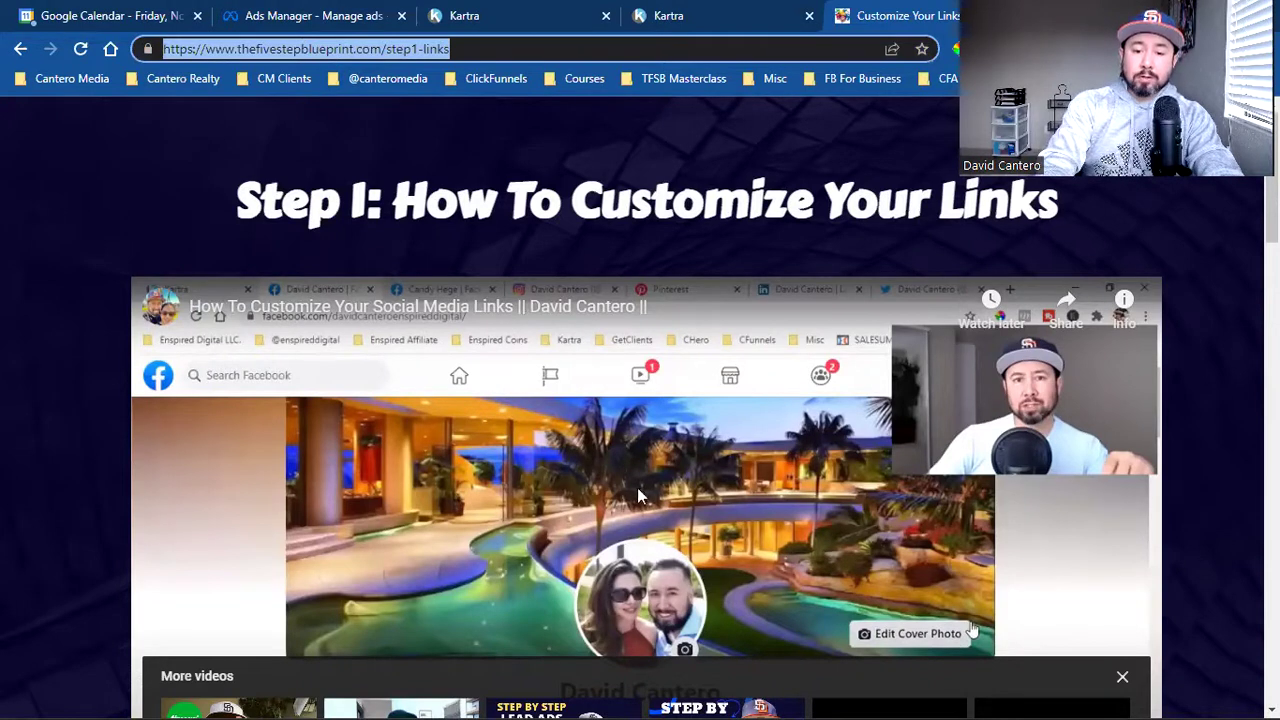
Review the Step 1 page's video, bullet points, YouTube button, testimonials, sharing links and footer
{"action": "scroll", "coordinate": [647, 398], "scroll_direction": "down", "scroll_amount": 10}
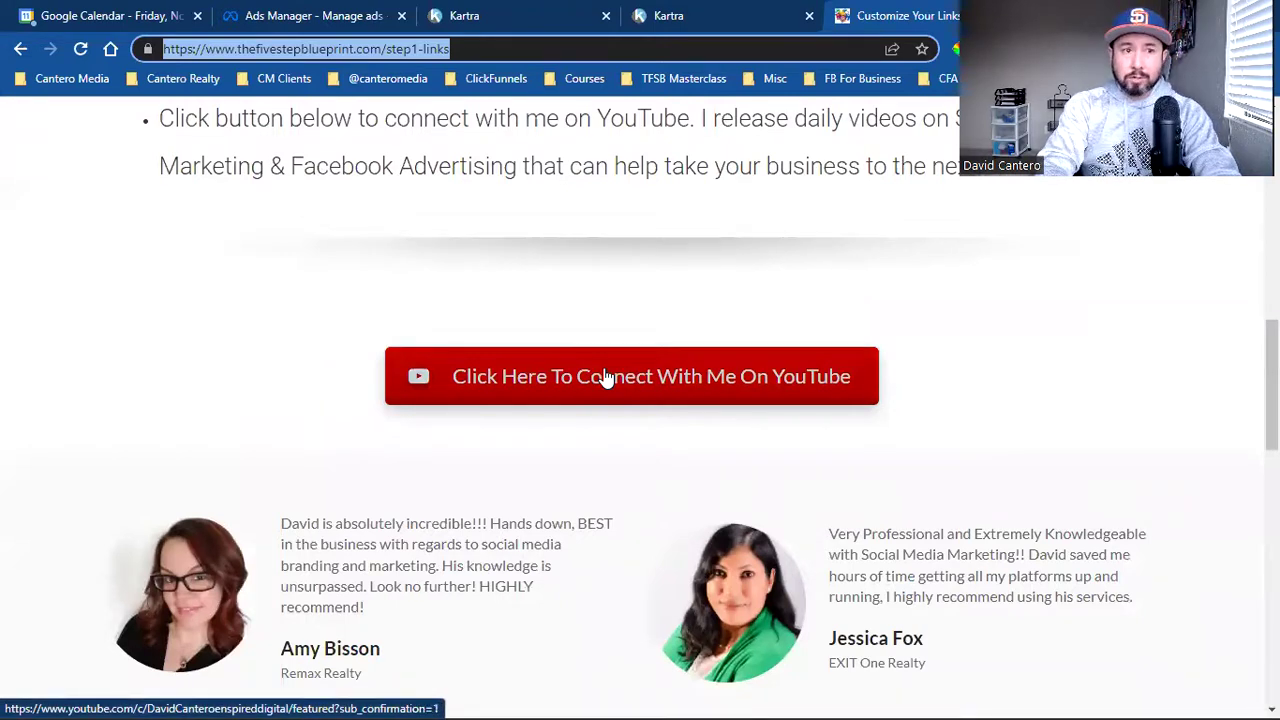
{"action": "scroll", "coordinate": [605, 376], "scroll_direction": "down", "scroll_amount": 3}
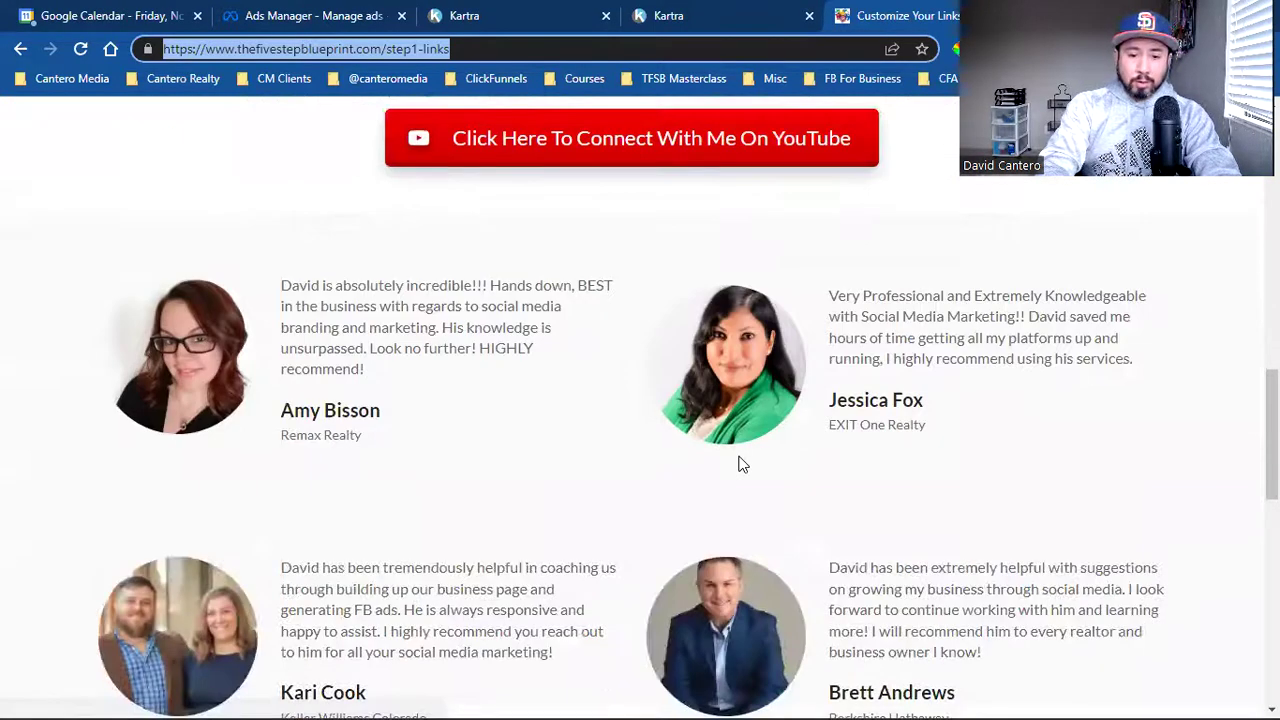
{"action": "scroll", "coordinate": [741, 463], "scroll_direction": "down", "scroll_amount": 3}
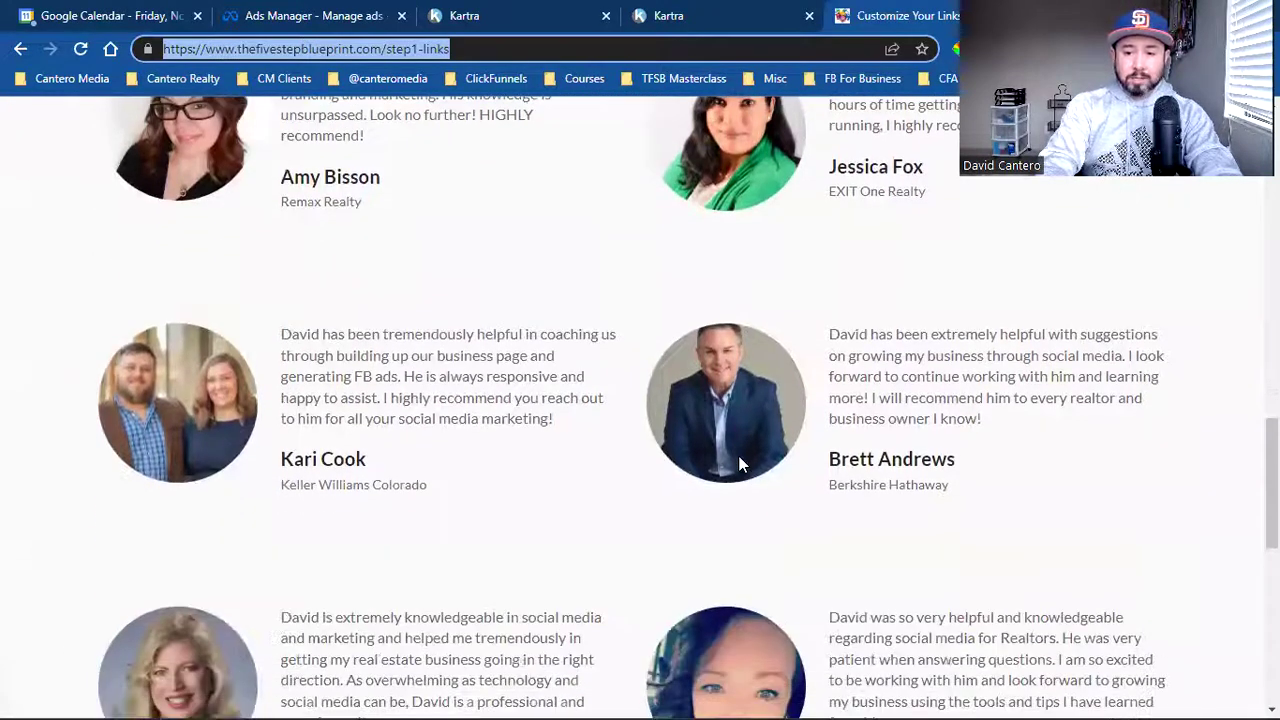
{"action": "scroll", "coordinate": [741, 463], "scroll_direction": "down", "scroll_amount": 9}
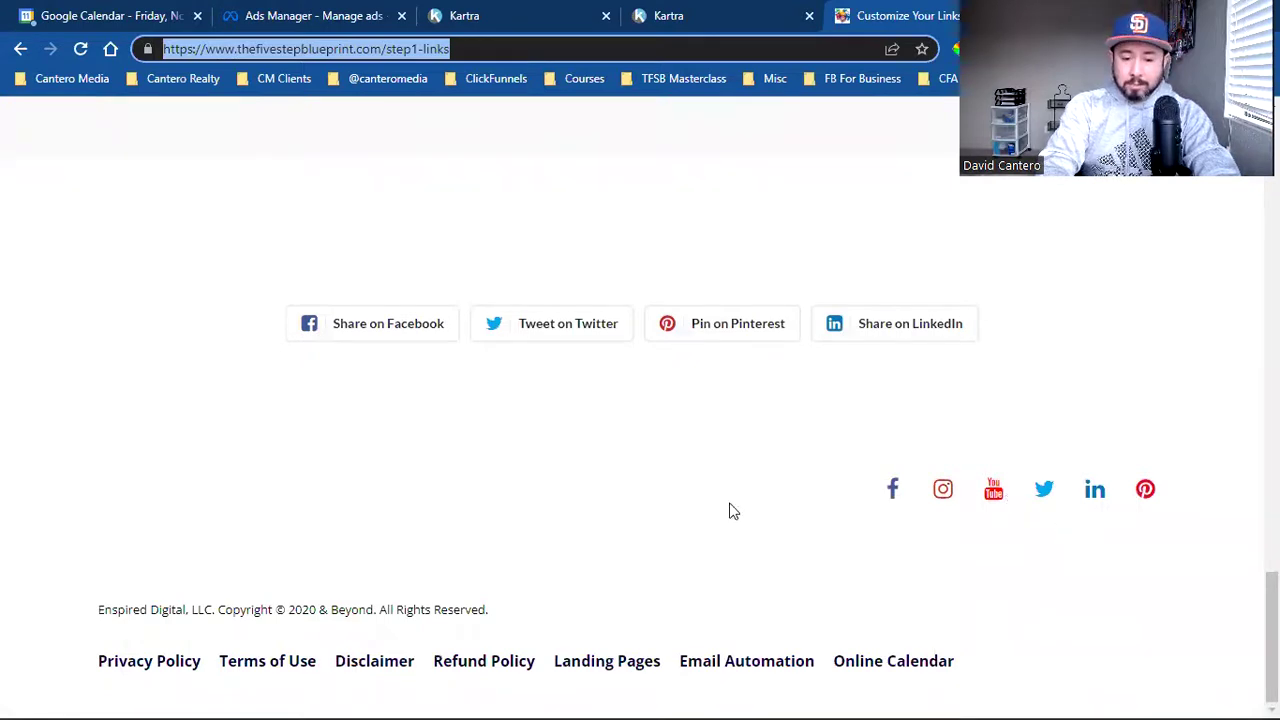
{"action": "scroll", "coordinate": [533, 490], "scroll_direction": "up", "scroll_amount": 15}
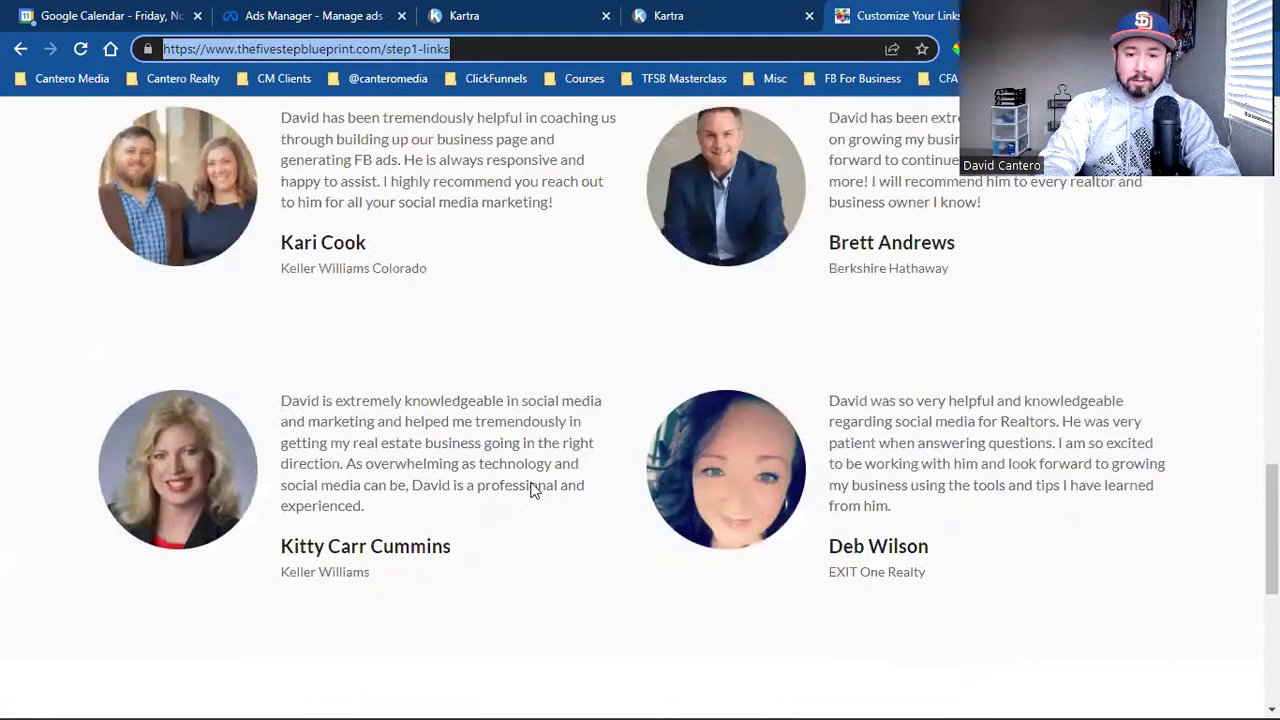
{"action": "scroll", "coordinate": [533, 490], "scroll_direction": "up", "scroll_amount": 5}
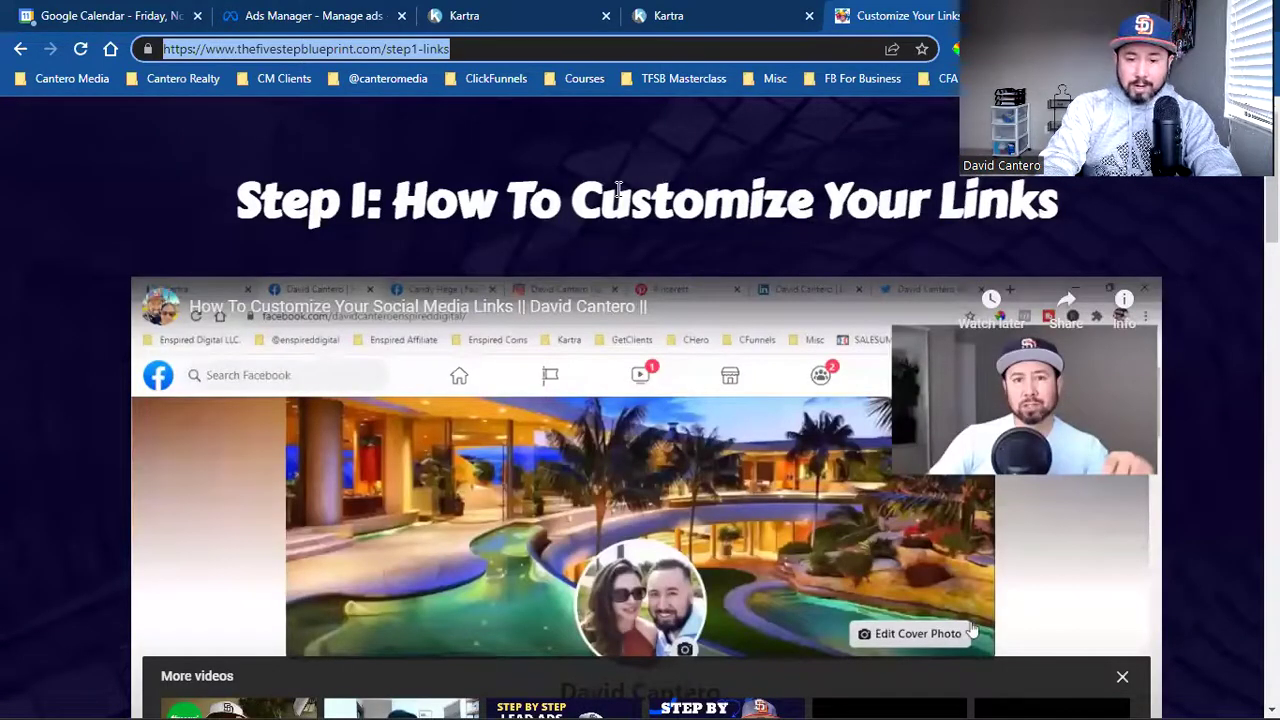
{"action": "scroll", "coordinate": [618, 189], "scroll_direction": "down", "scroll_amount": 5}
{"action": "scroll", "coordinate": [618, 189], "scroll_direction": "down", "scroll_amount": 3}
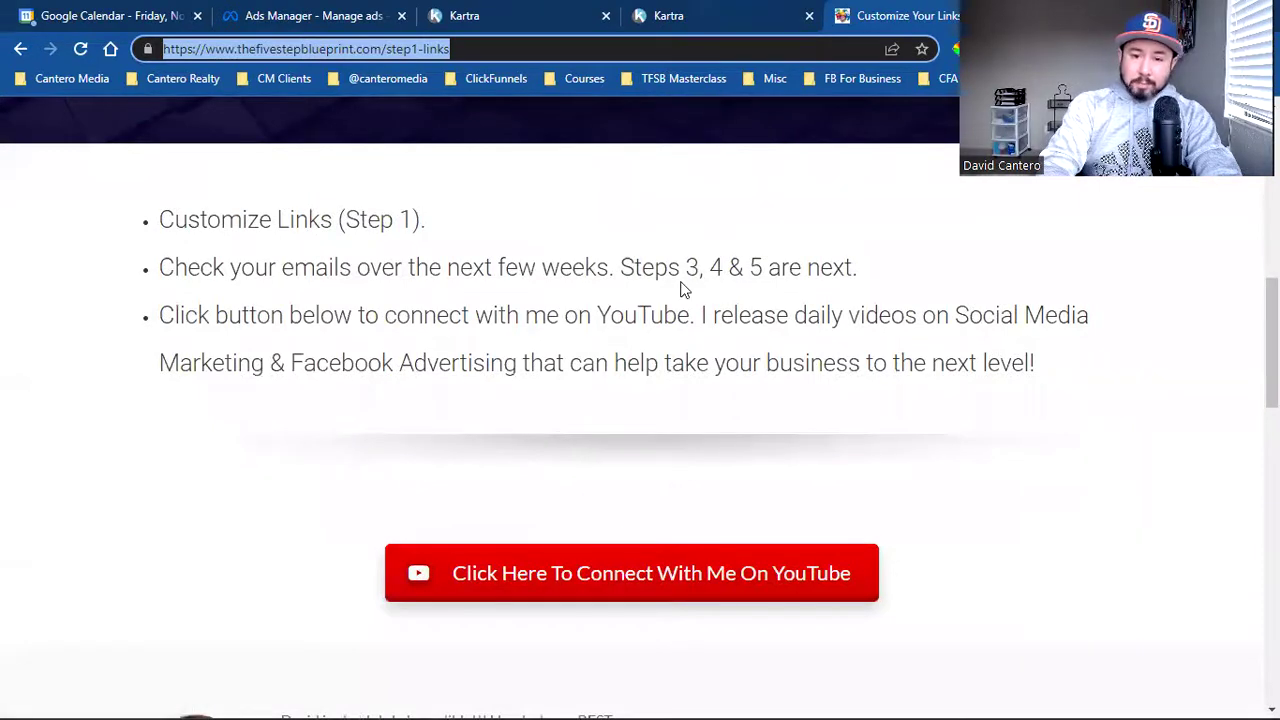
Close the TFSBB | Step 5 preview in Kartra and look over the funnel's pages, from Book Opt In through the step pages
{"action": "left_click", "coordinate": [729, 10]}
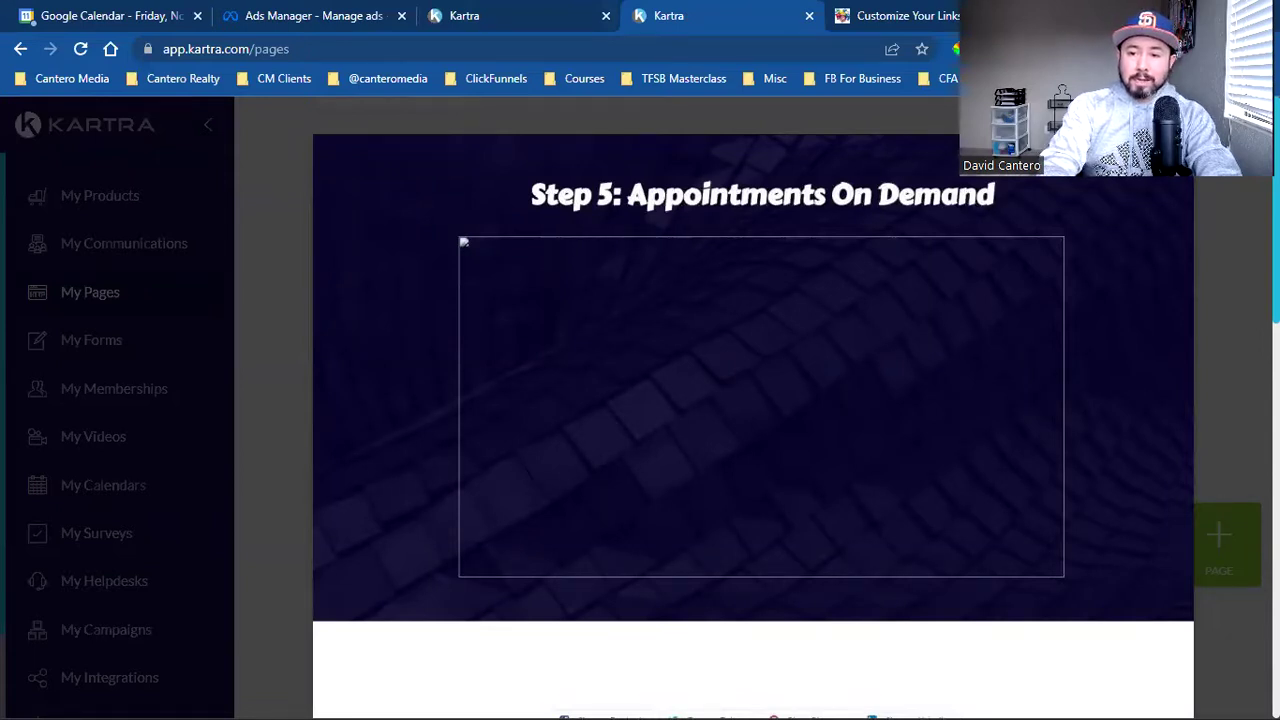
{"action": "left_click", "coordinate": [1120, 168]}
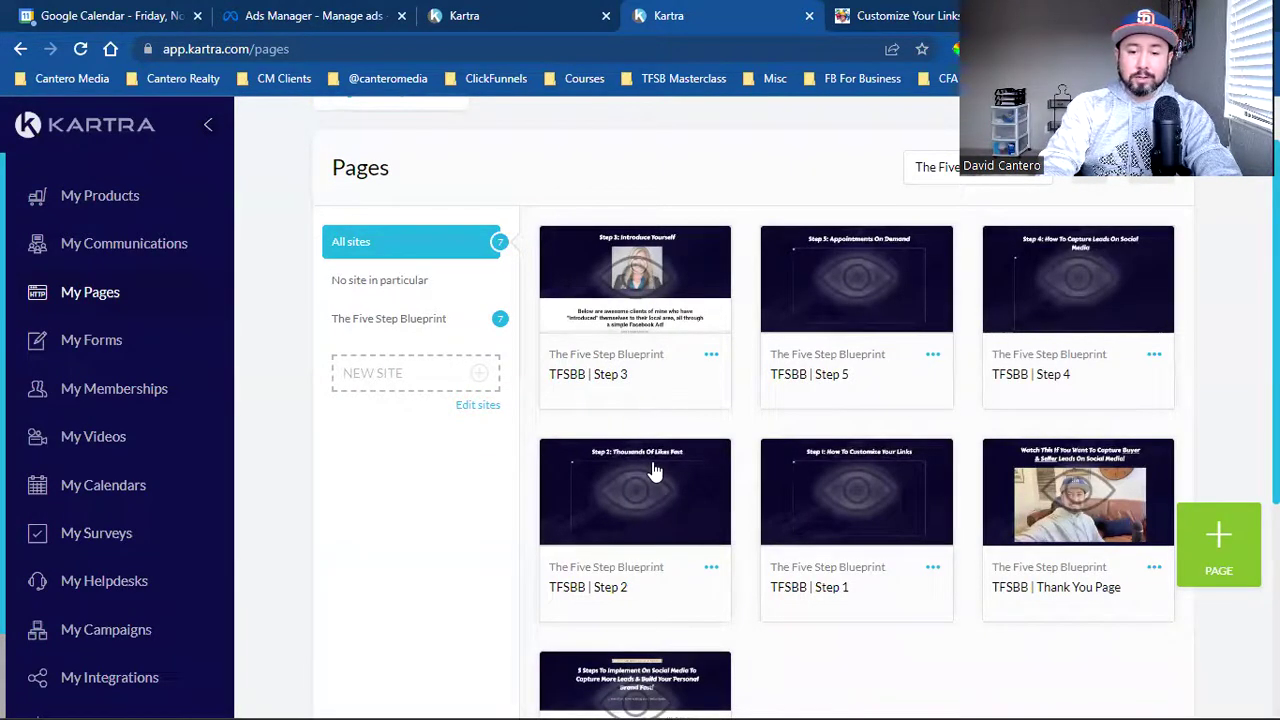
{"action": "scroll", "coordinate": [652, 471], "scroll_direction": "down", "scroll_amount": 1}
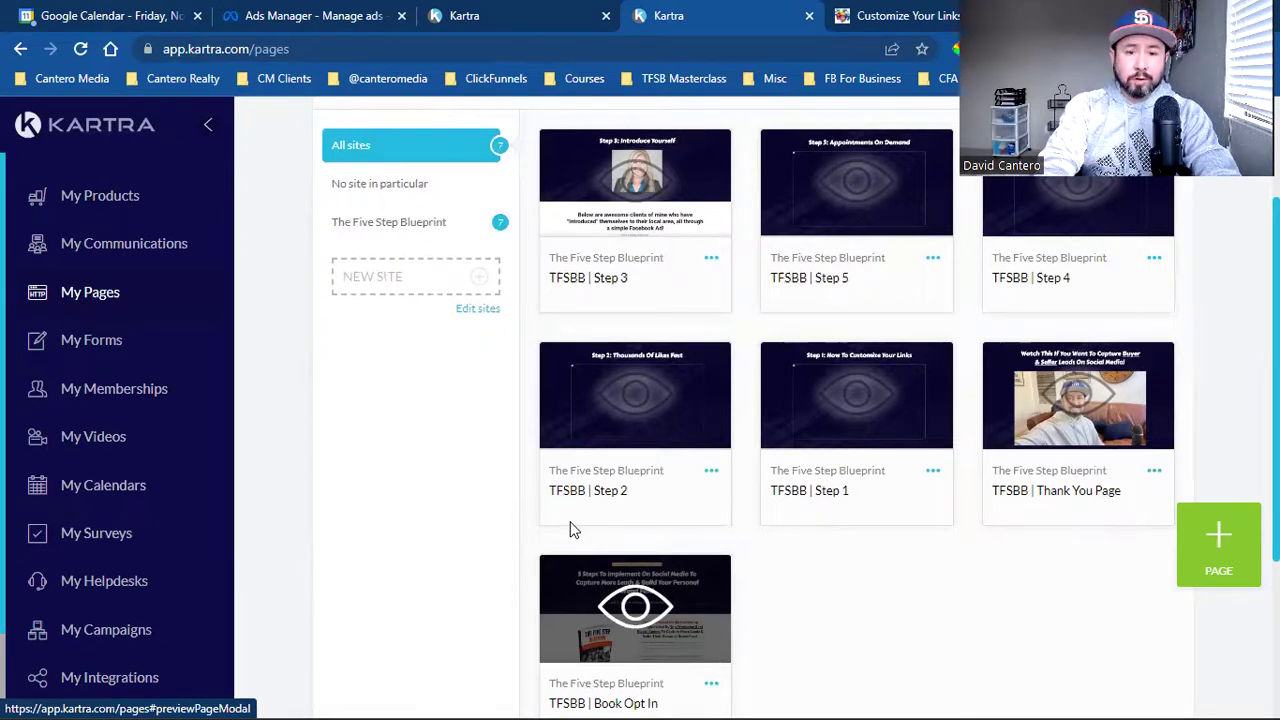
{"action": "scroll", "coordinate": [571, 523], "scroll_direction": "down", "scroll_amount": 1}
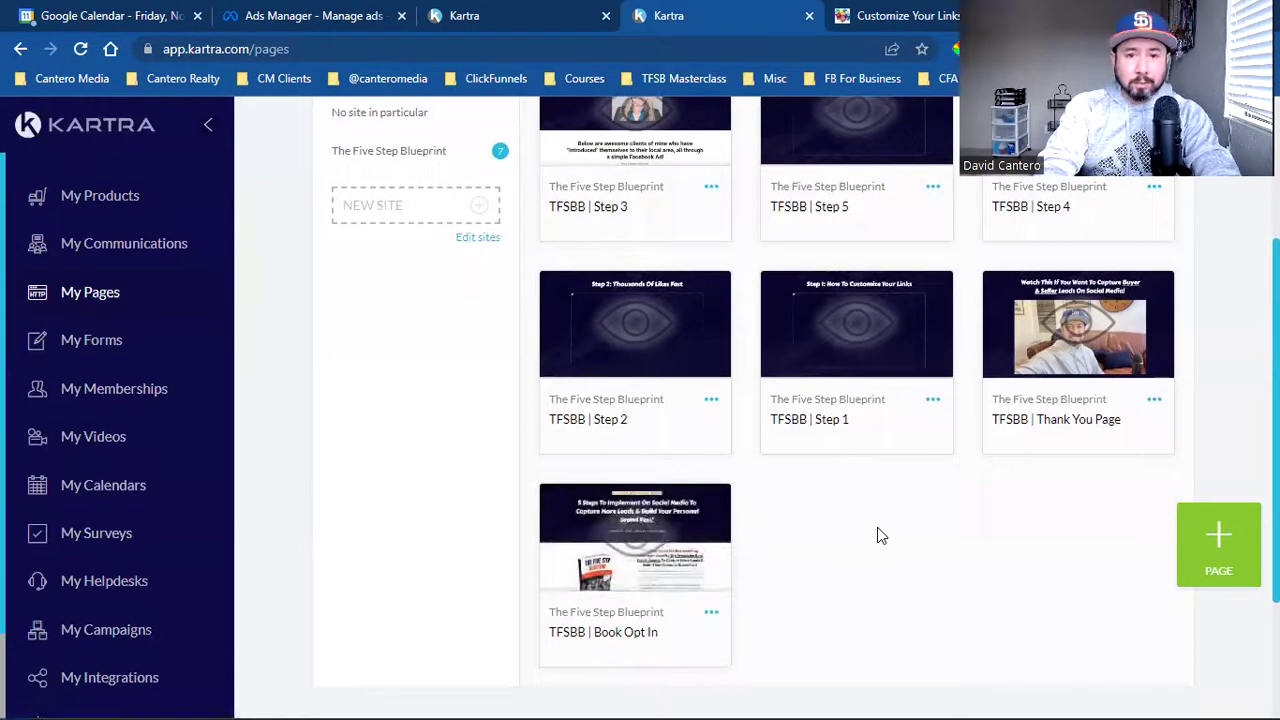
{"action": "scroll", "coordinate": [877, 530], "scroll_direction": "down", "scroll_amount": 1}
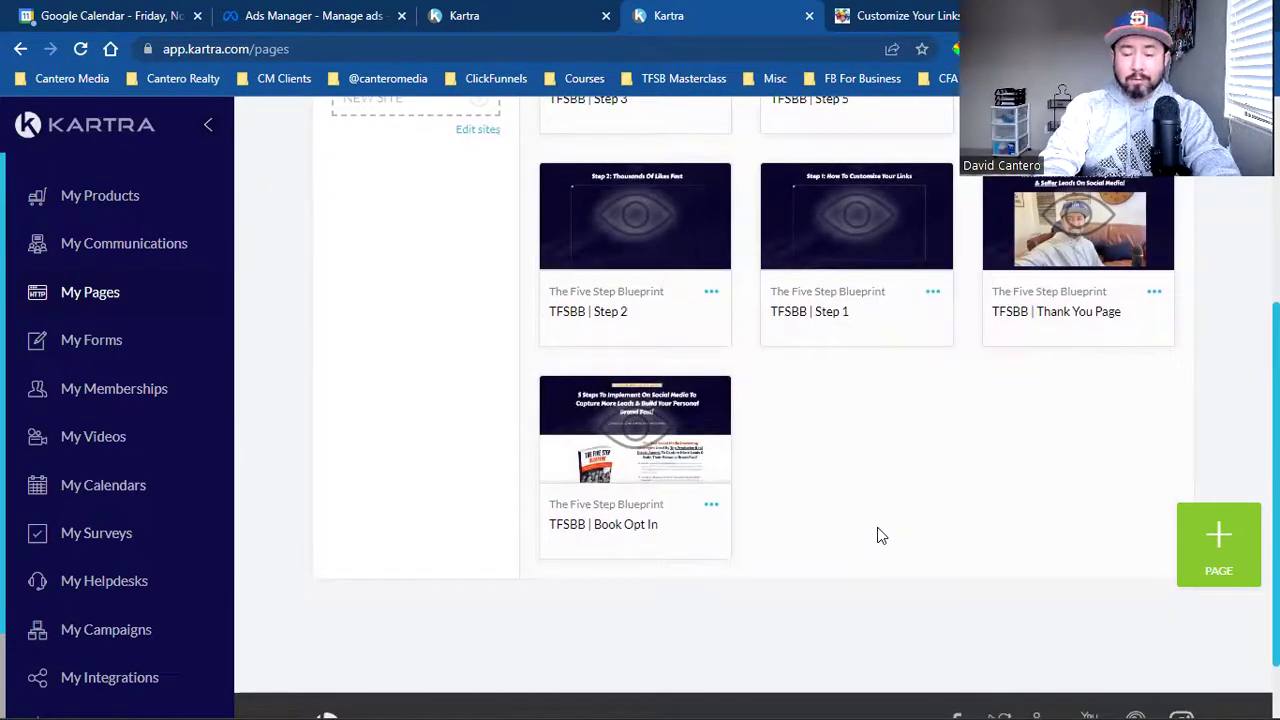
{"action": "scroll", "coordinate": [877, 534], "scroll_direction": "up", "scroll_amount": 1}
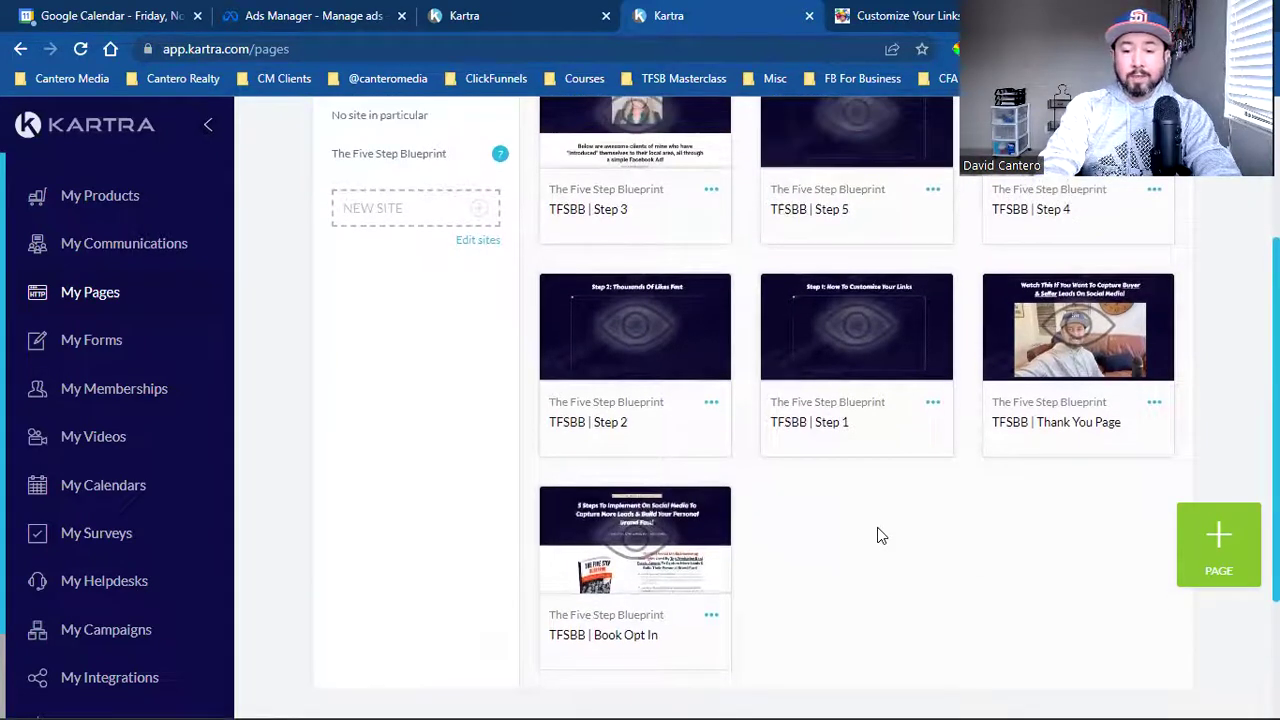
{"action": "scroll", "coordinate": [700, 316], "scroll_direction": "down", "scroll_amount": 1}
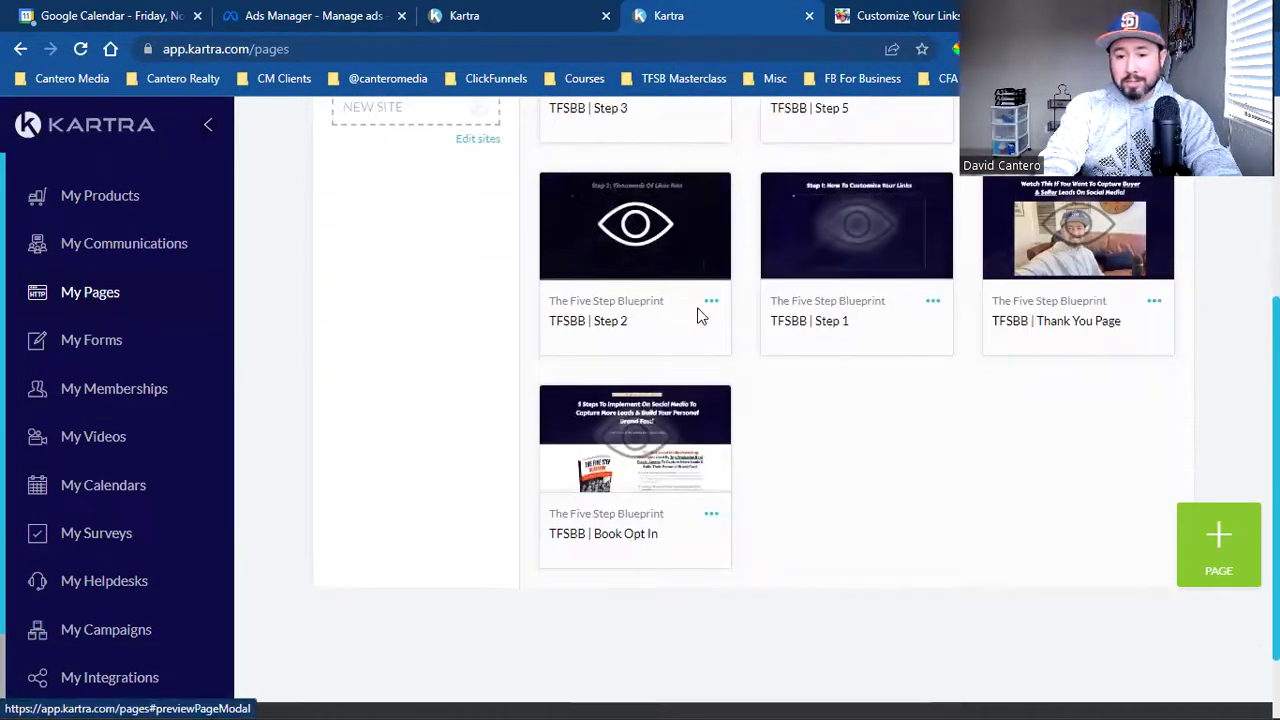
{"action": "scroll", "coordinate": [862, 450], "scroll_direction": "up", "scroll_amount": 3}
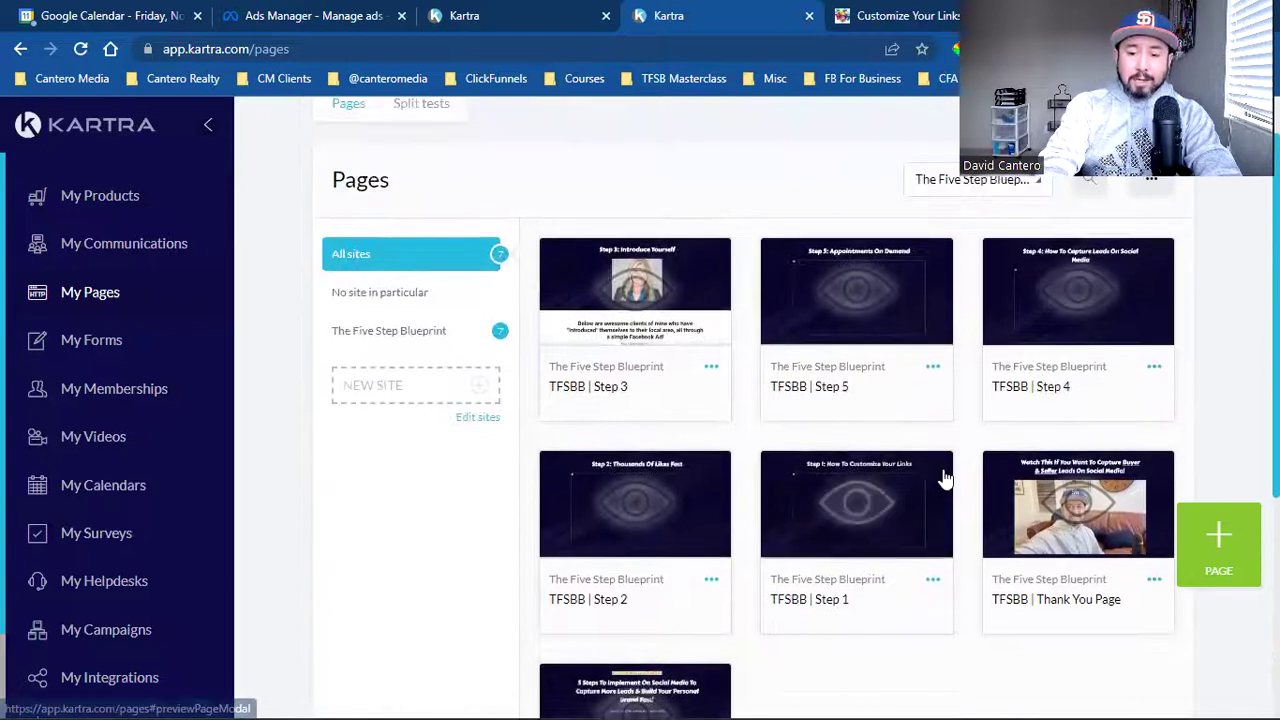